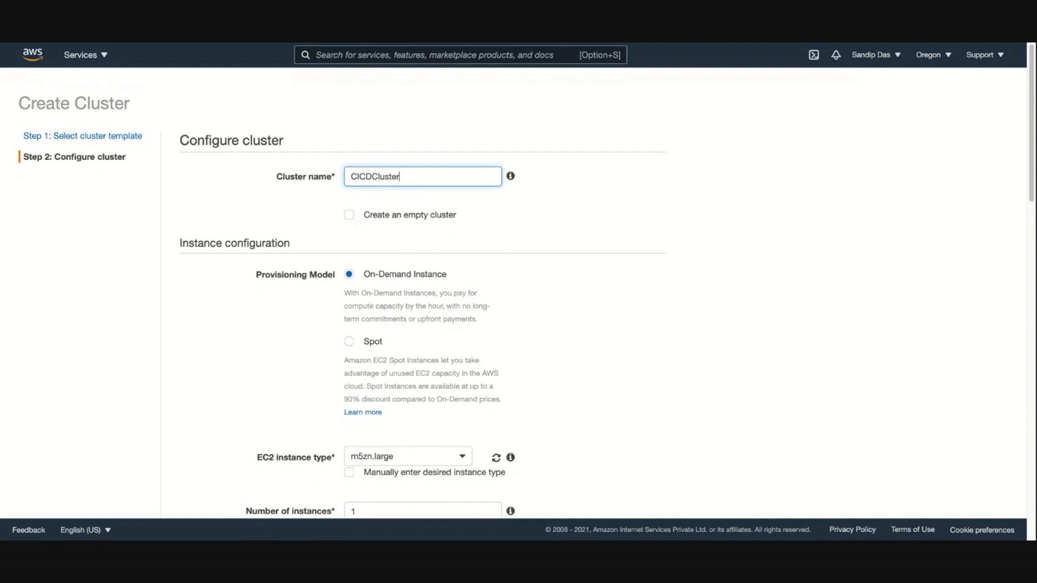
Step: Set the cluster's EC2 instance type to t3.small
scroll(314, 247, "down", 5)
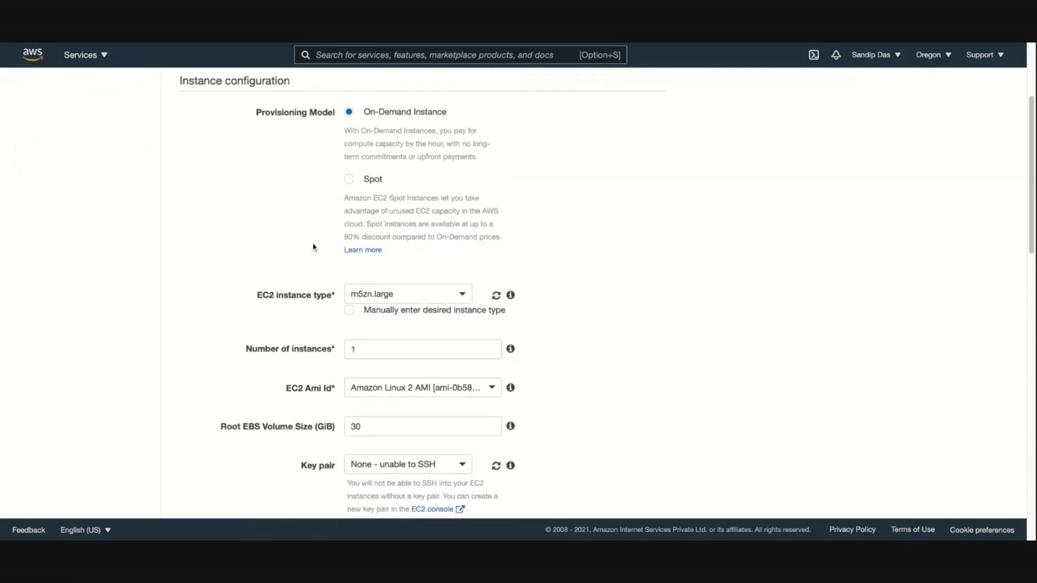
scroll(371, 239, "up", 1)
scroll(371, 216, "down", 3)
left_click(375, 117)
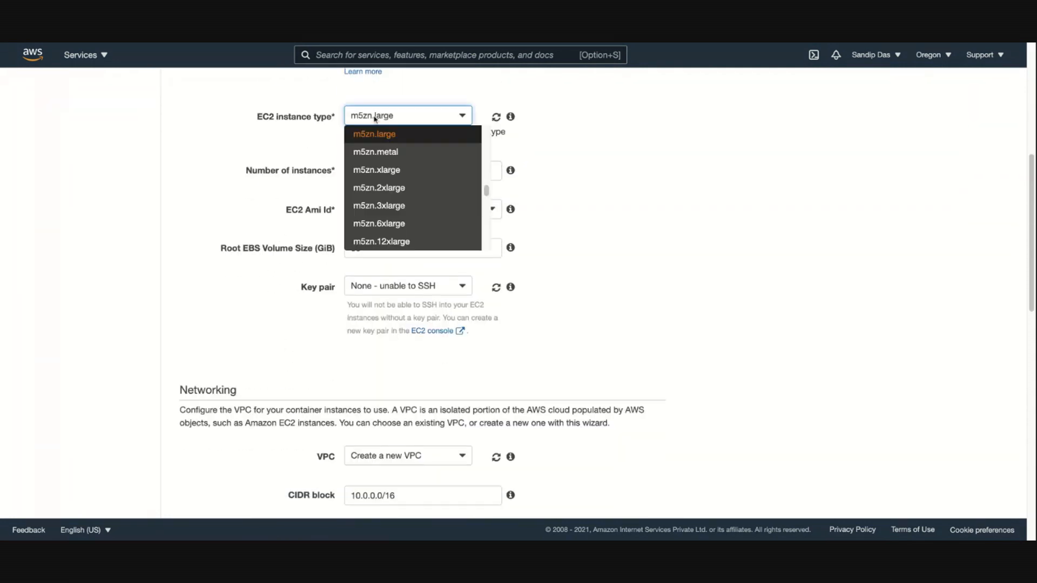
key("t")
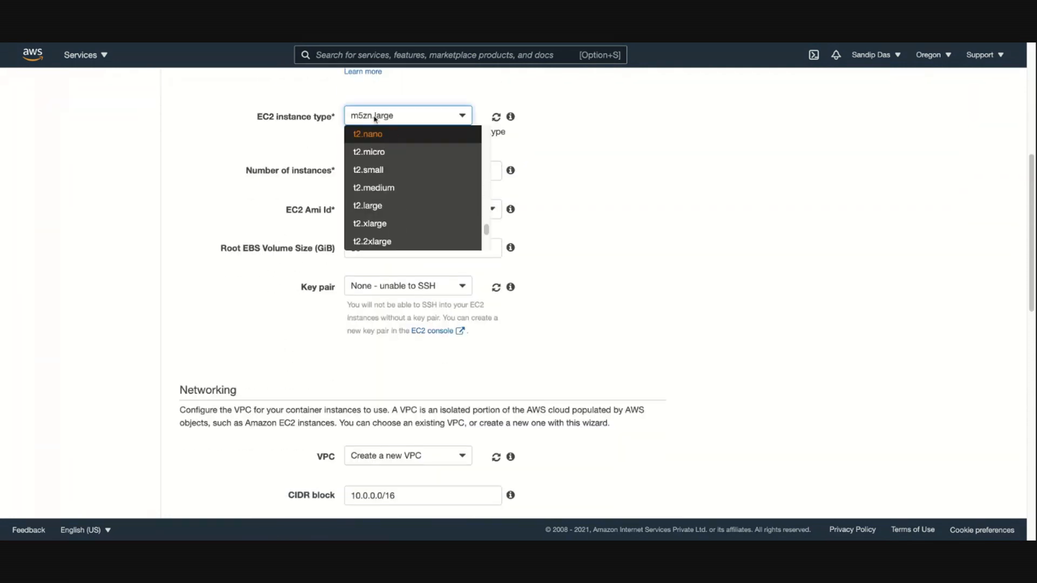
scroll(394, 185, "down", 2)
left_click(391, 188)
scroll(485, 323, "down", 3)
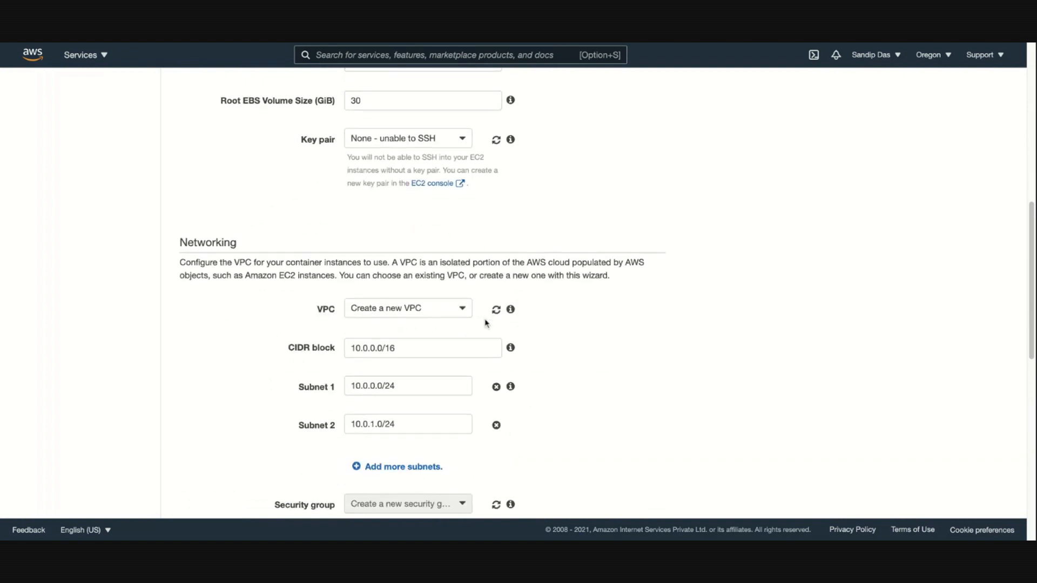
scroll(486, 323, "up", 3)
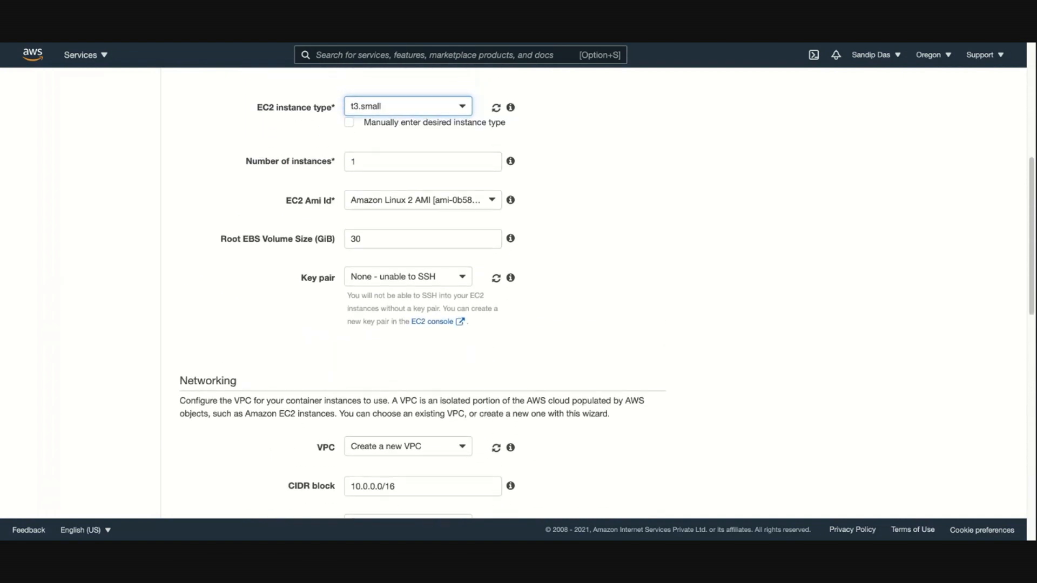
Step: Review the cluster's networking, security group and tag settings and the available container instance IAM roles
scroll(519, 293, "down", 6)
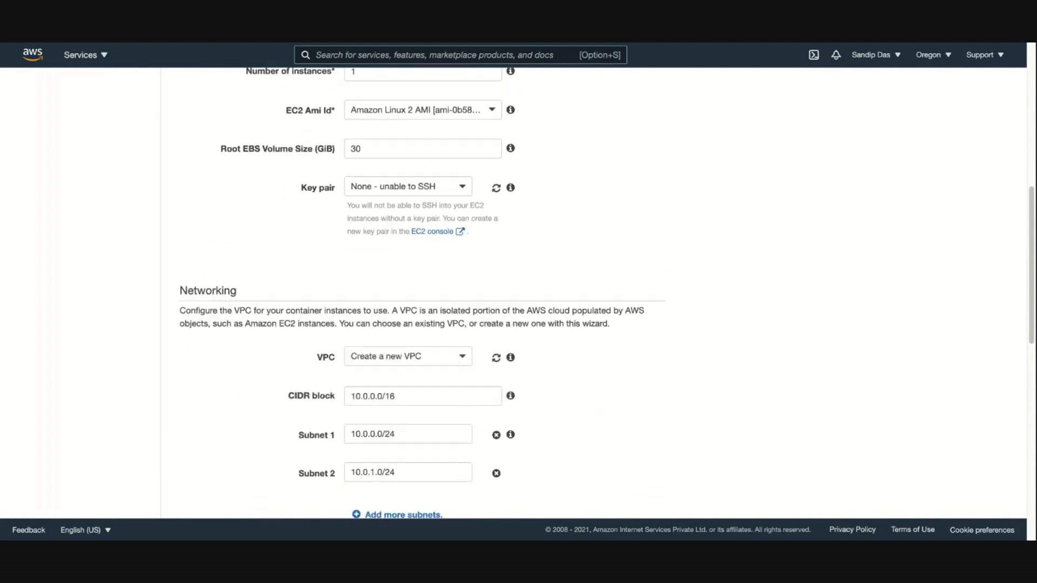
scroll(439, 301, "down", 7)
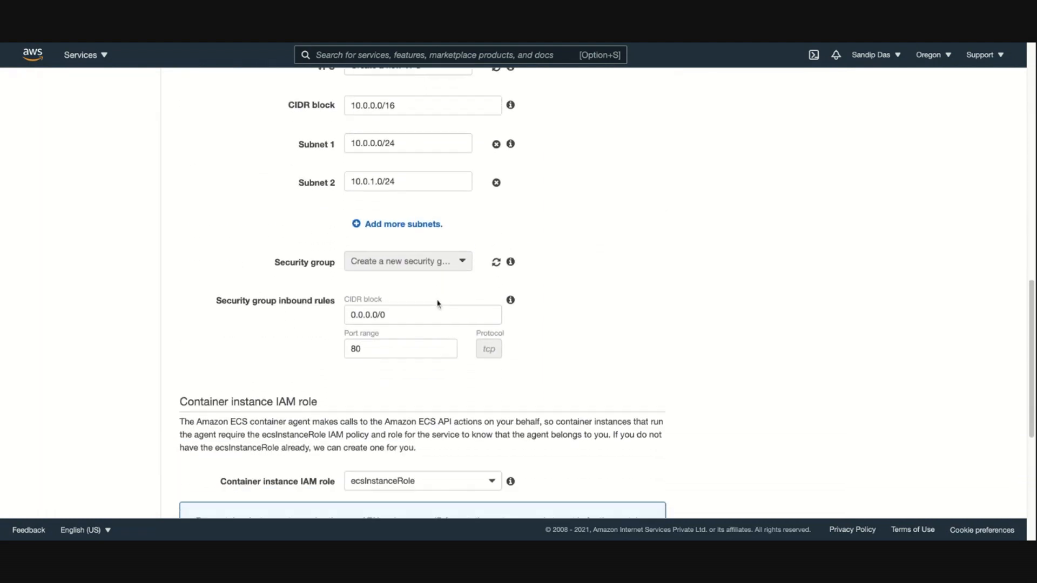
scroll(437, 304, "down", 1)
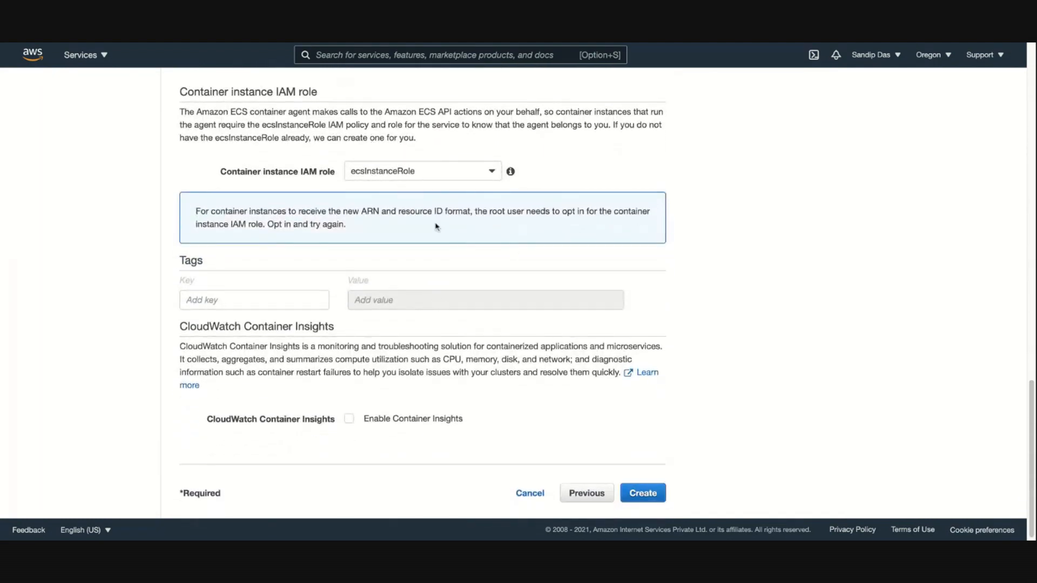
left_click(427, 172)
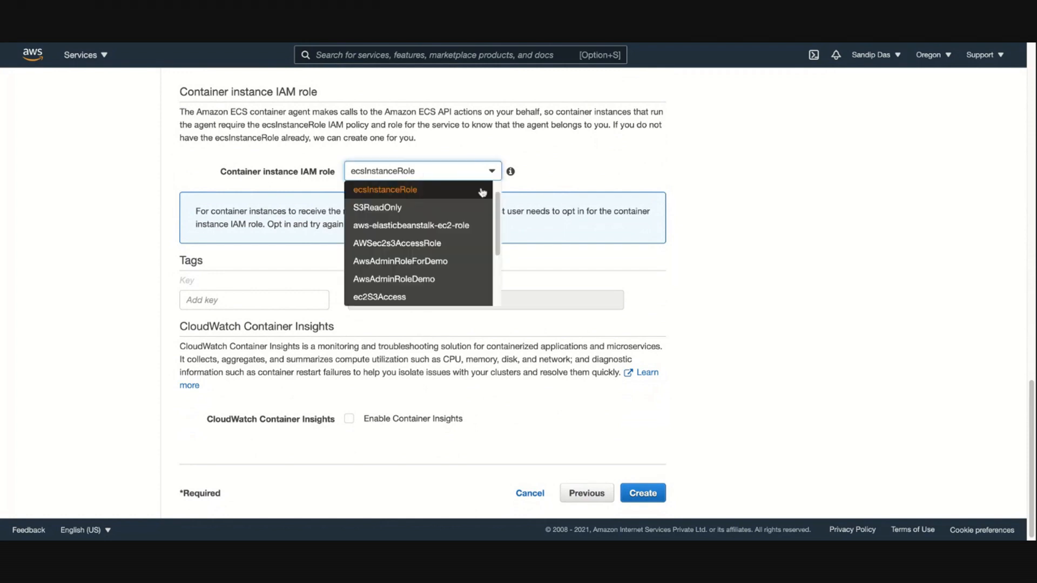
left_click(675, 232)
scroll(675, 233, "up", 3)
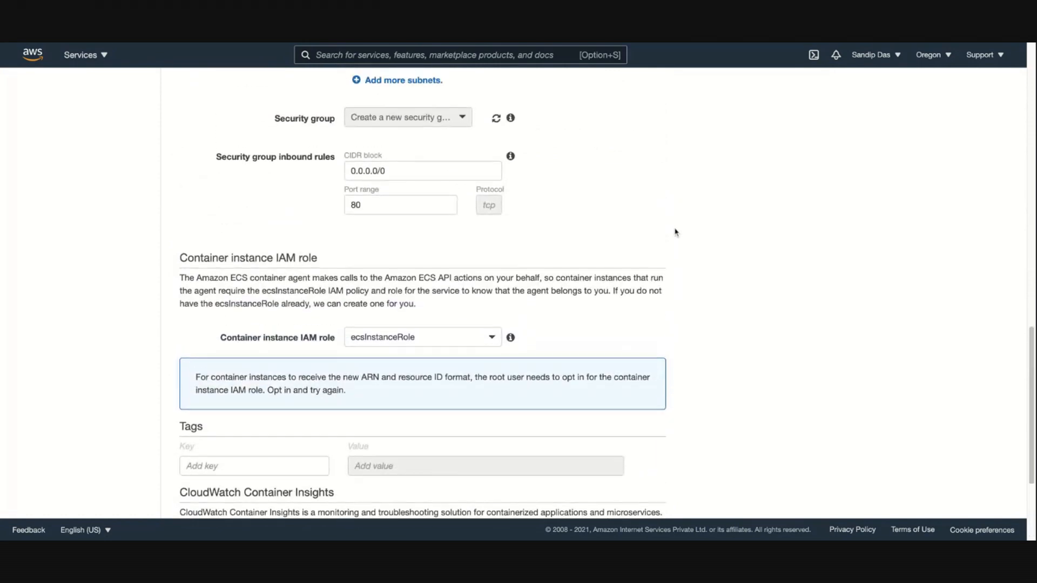
scroll(675, 232, "down", 4)
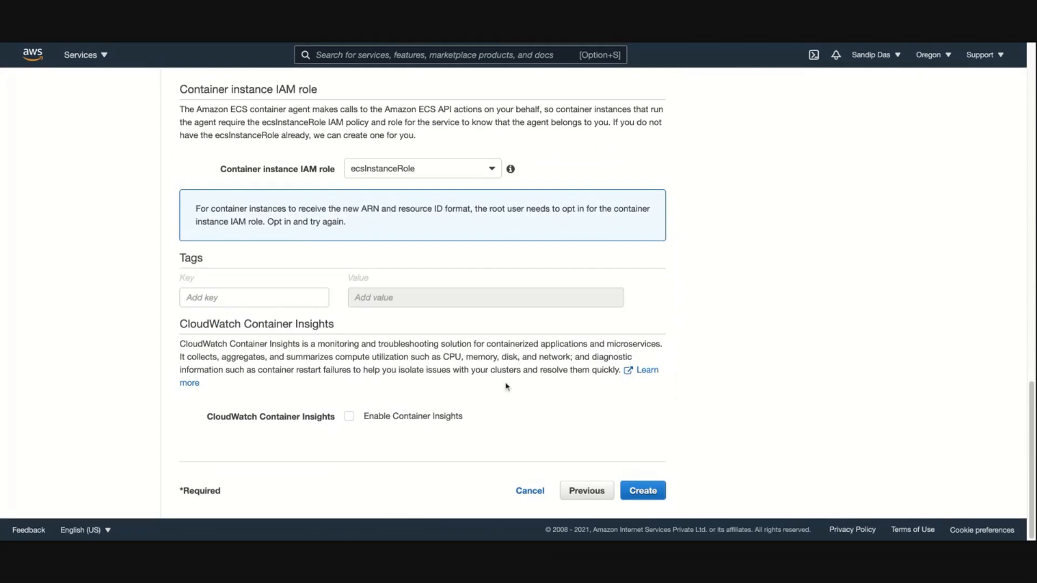
Step: Enable CloudWatch Container Insights, create the cluster and check its launch status and resources
left_click(350, 414)
scroll(583, 398, "up", 4)
scroll(583, 398, "up", 3)
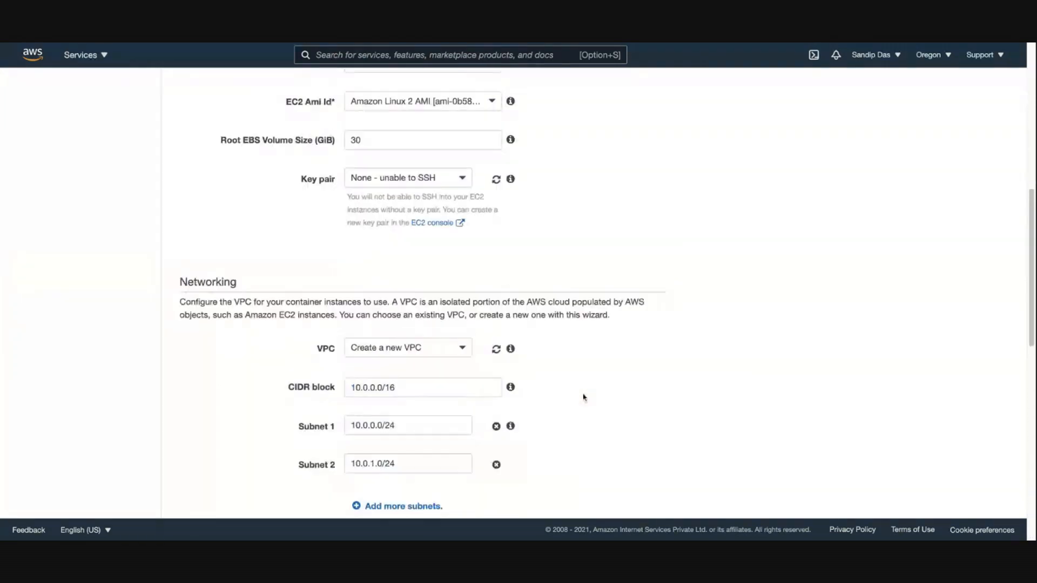
scroll(583, 397, "down", 10)
left_click(644, 491)
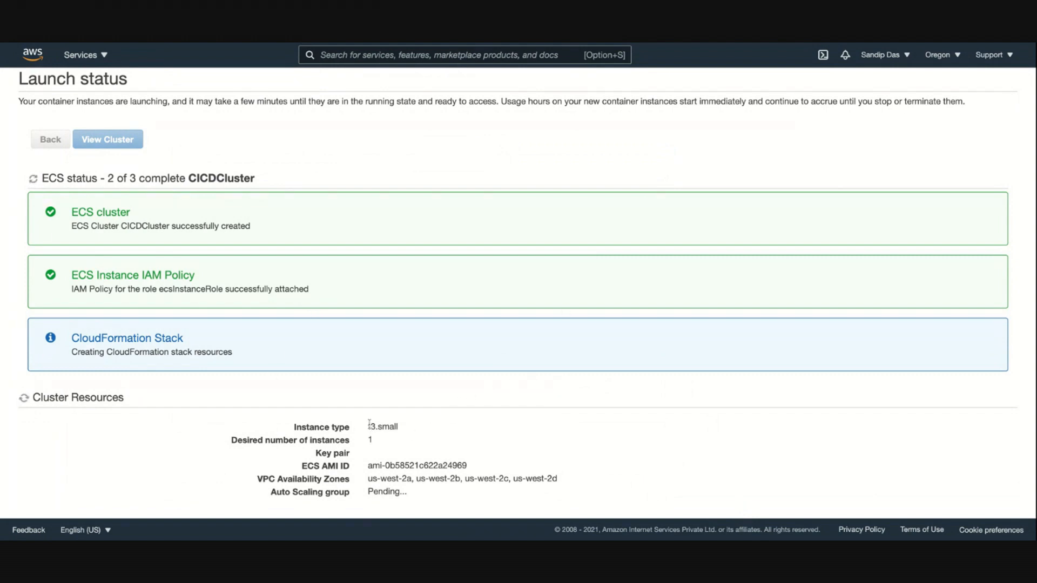
left_click_drag(415, 495, 431, 434)
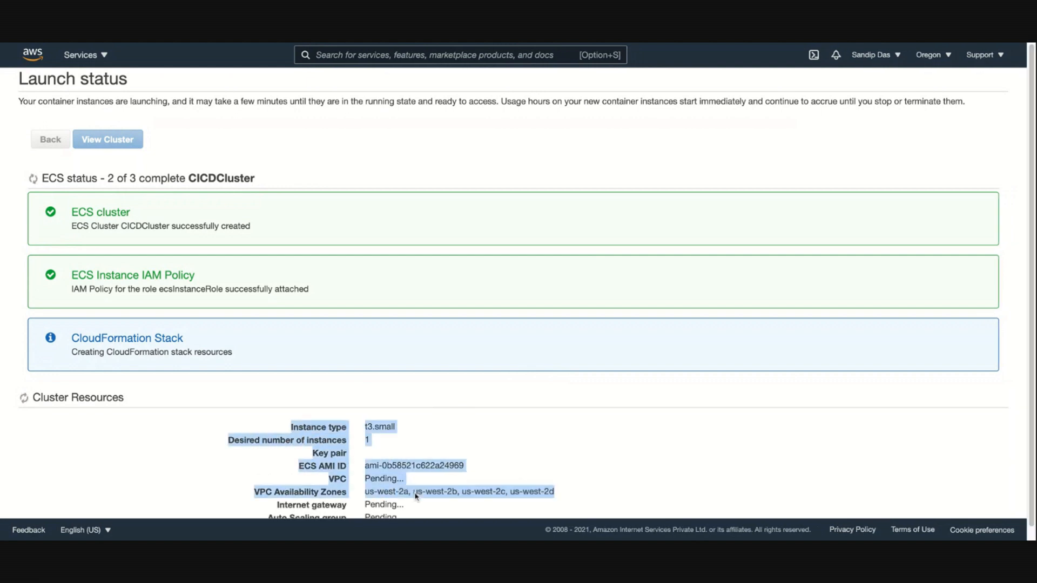
scroll(432, 436, "down", 1)
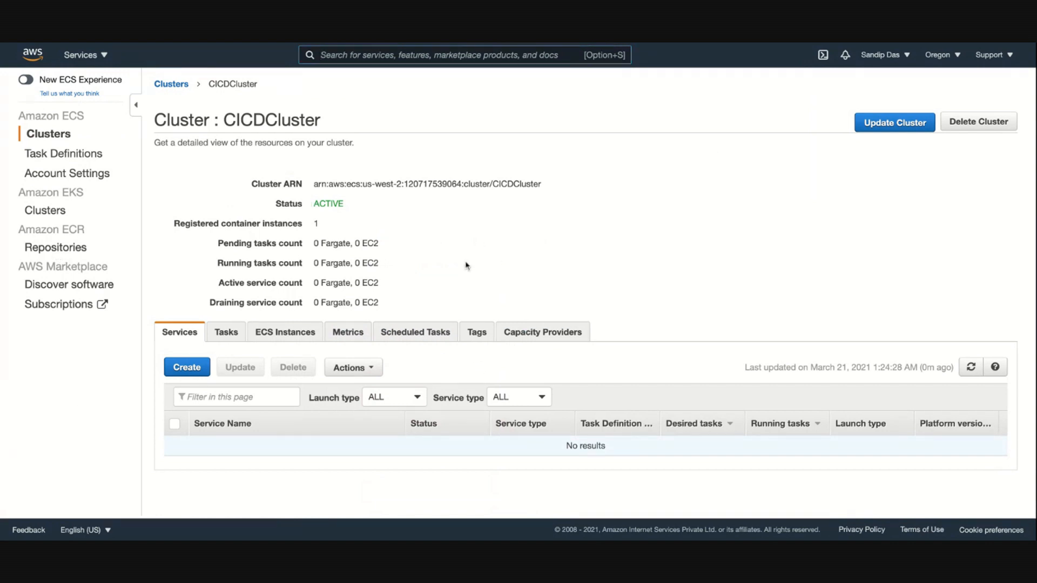
Step: Create a private ECR repository named cicddemo with the default settings and open its push commands
left_click(50, 255)
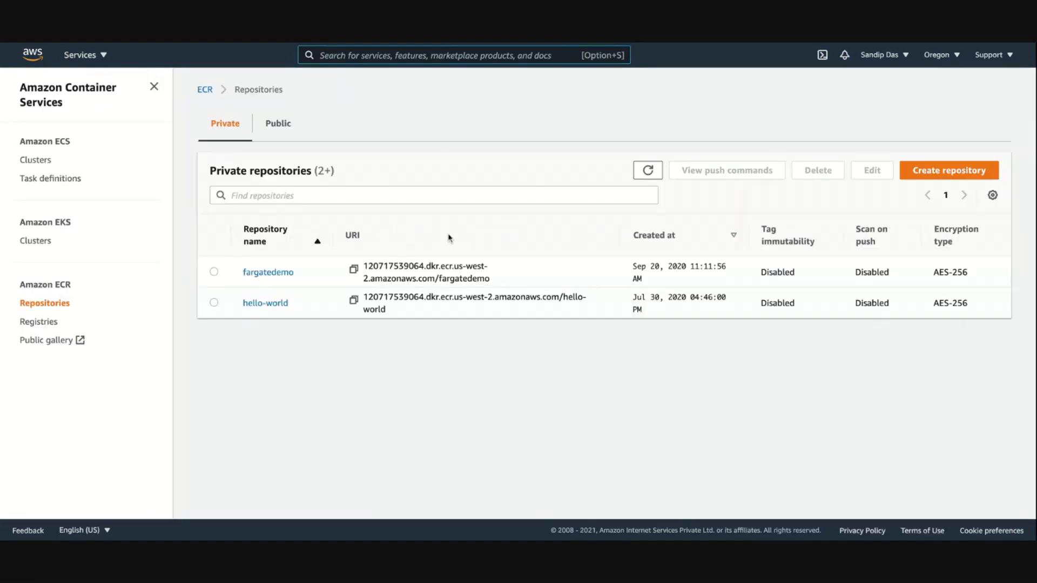
left_click(938, 173)
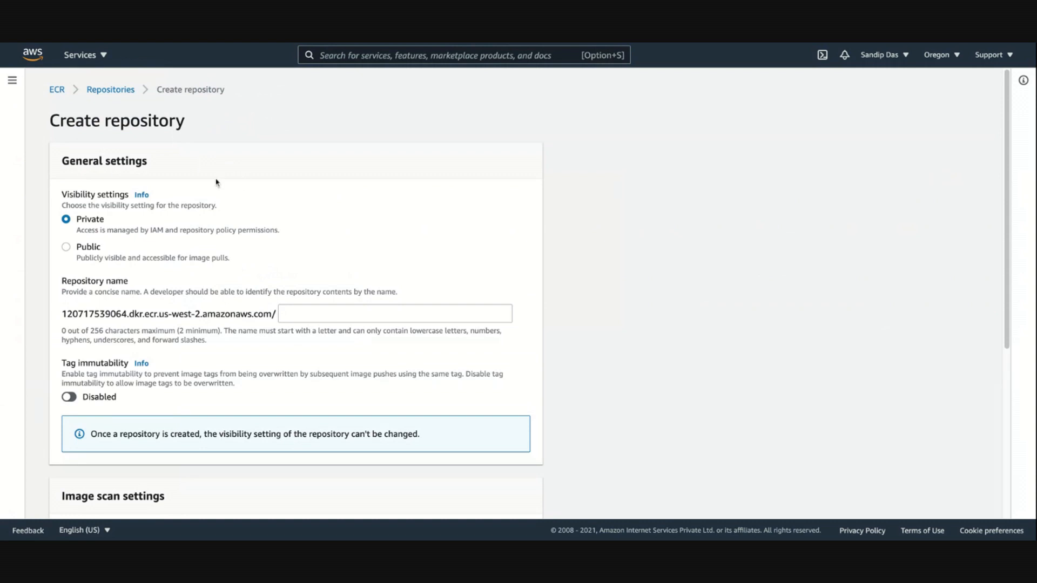
left_click(322, 315)
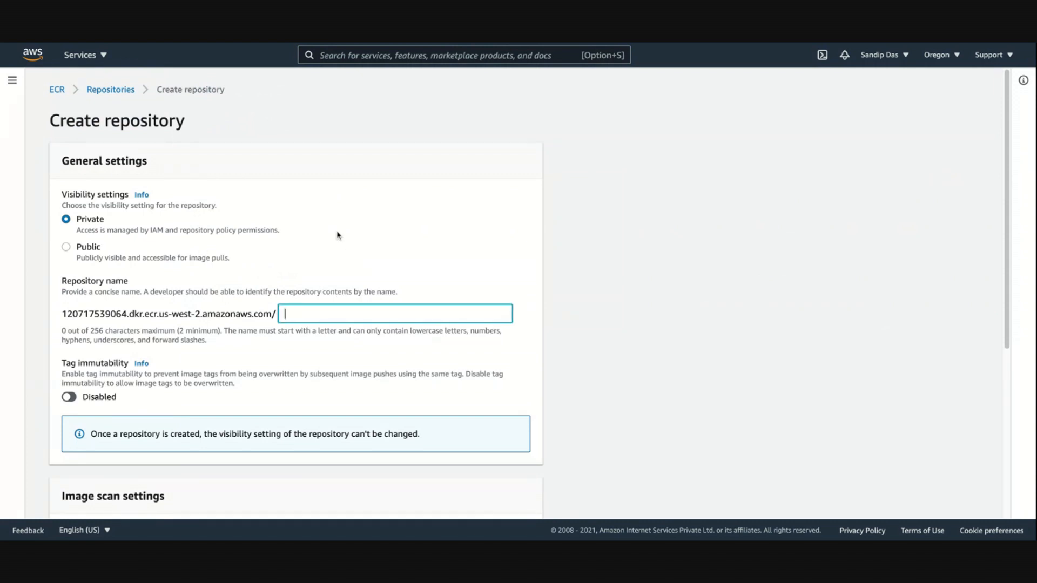
type("cicddemo")
left_click(600, 311)
scroll(270, 332, "down", 1)
scroll(276, 335, "down", 5)
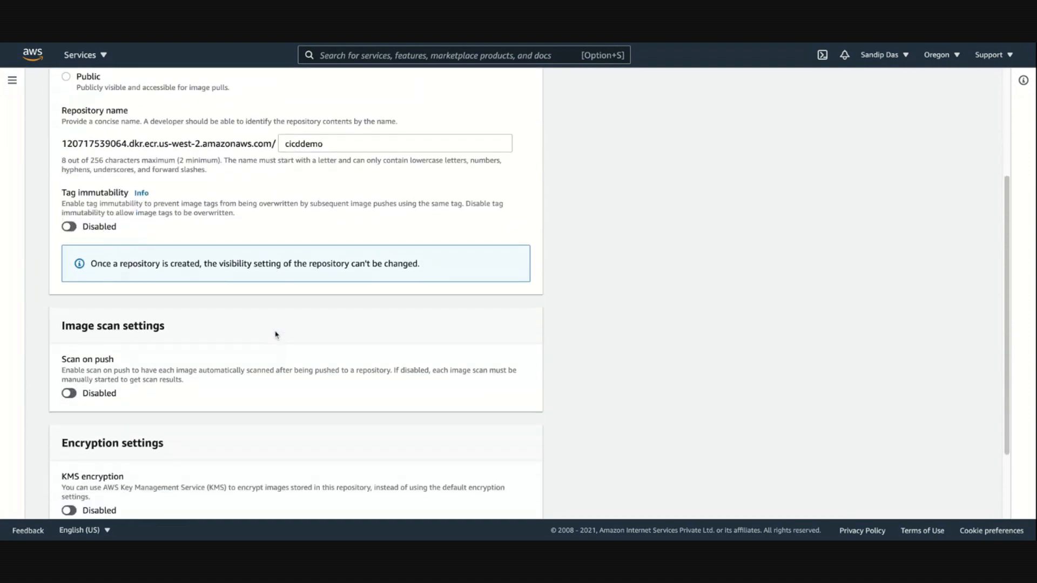
left_click(493, 498)
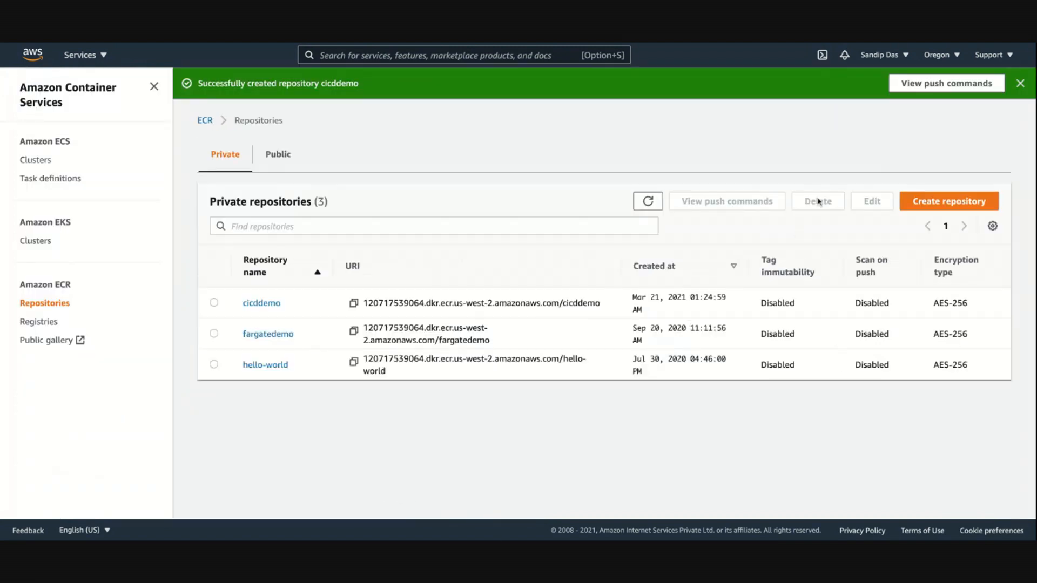
left_click(261, 303)
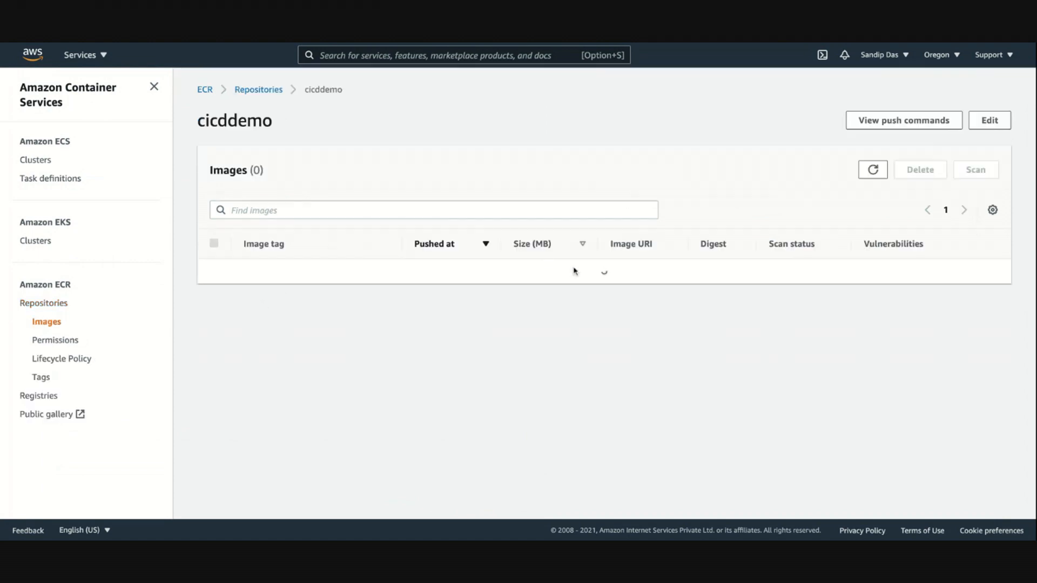
left_click(874, 125)
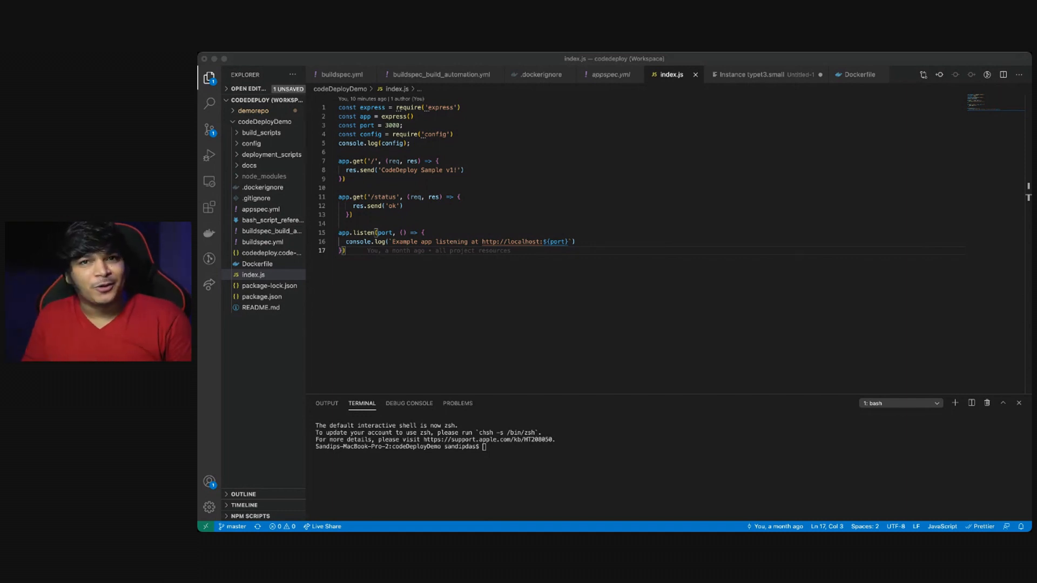
Step: Switch to VS Code, change the root route's response text in index.js to 'cicd v1!' and save the file
key("super+Tab")
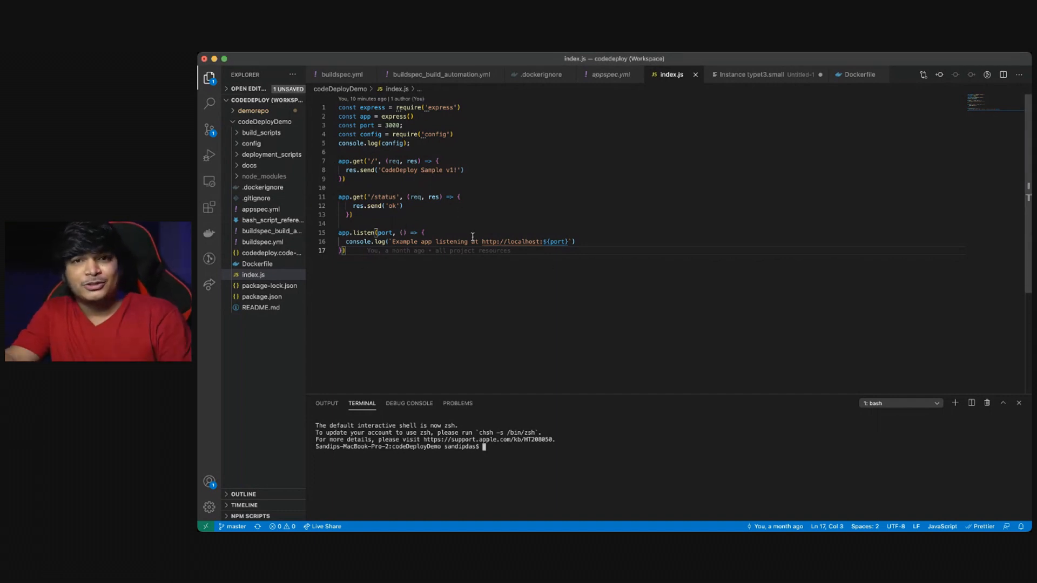
left_click(529, 291)
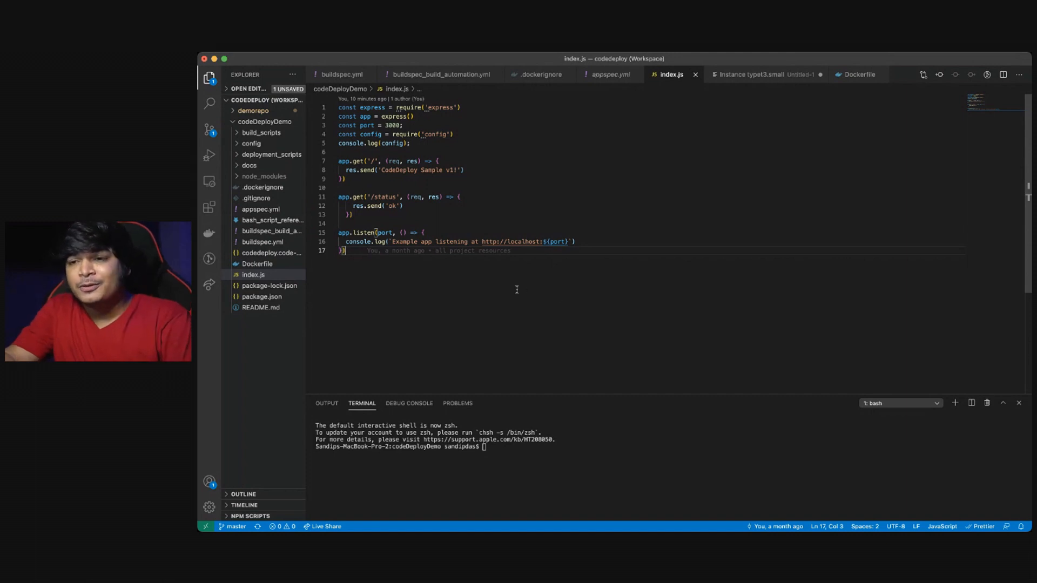
left_click(468, 180)
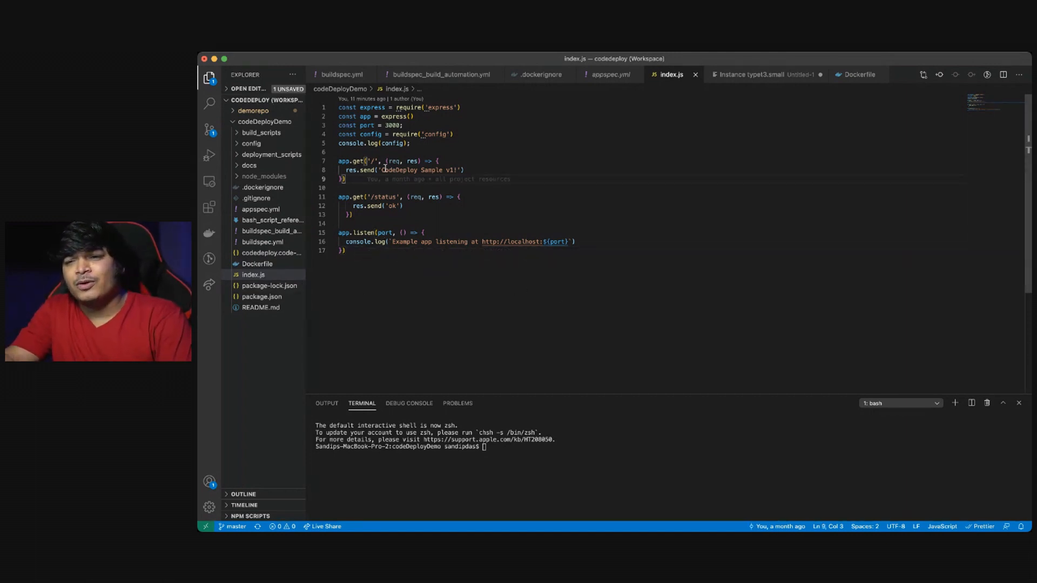
left_click(454, 162)
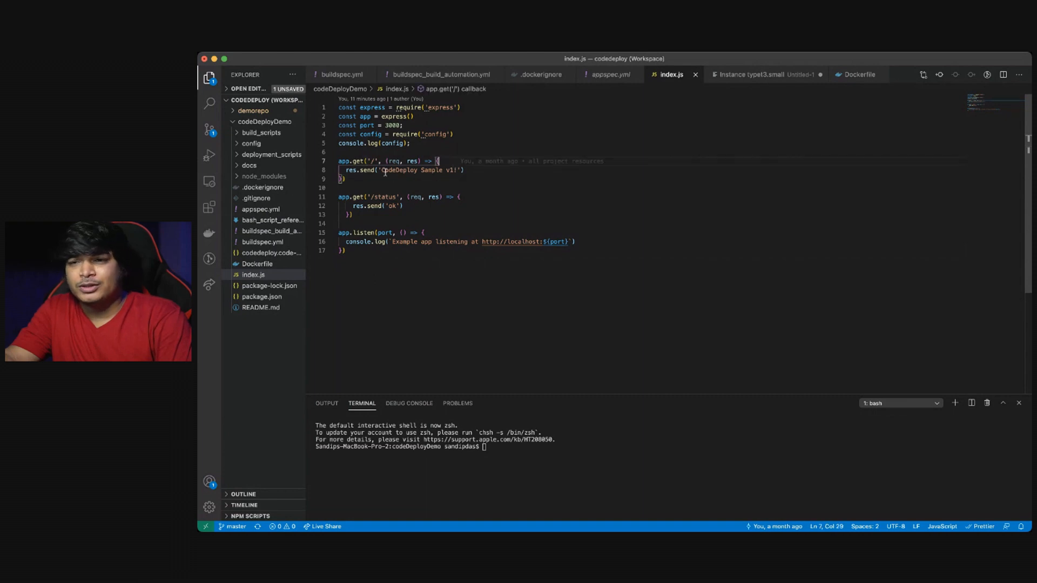
left_click(491, 167)
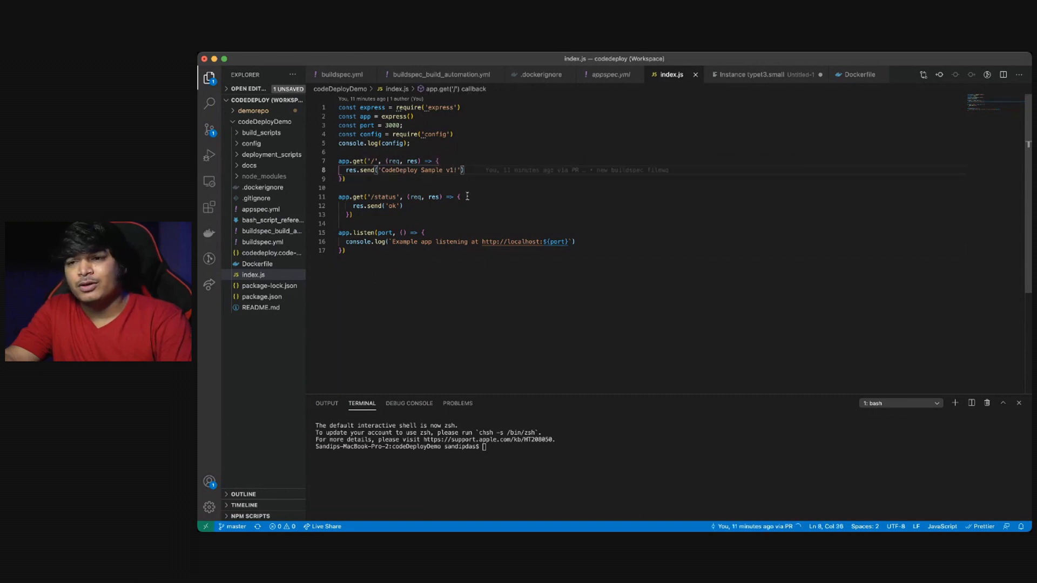
double_click(401, 170)
key("shift+Right")
key("shift+Right")
key("shift+Right")
key("shift+Right")
key("shift+Right")
key("shift+Right")
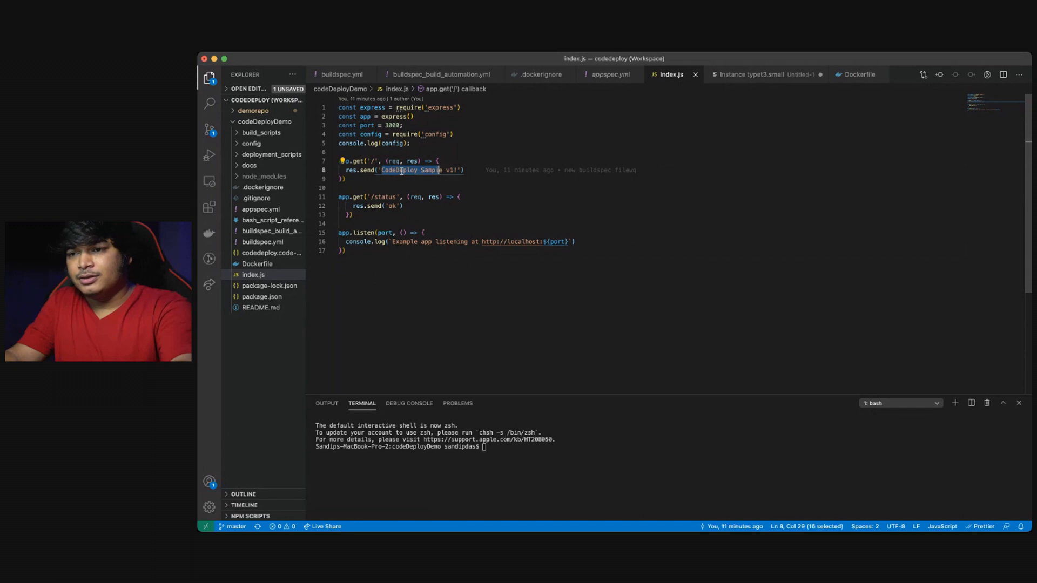
type("cicd")
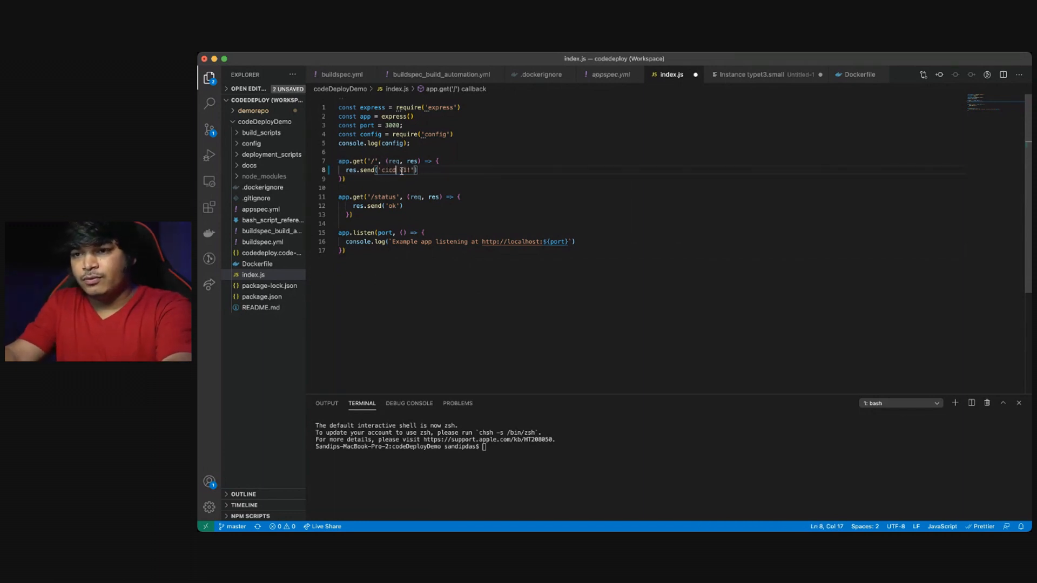
key("super+s")
left_click(522, 211)
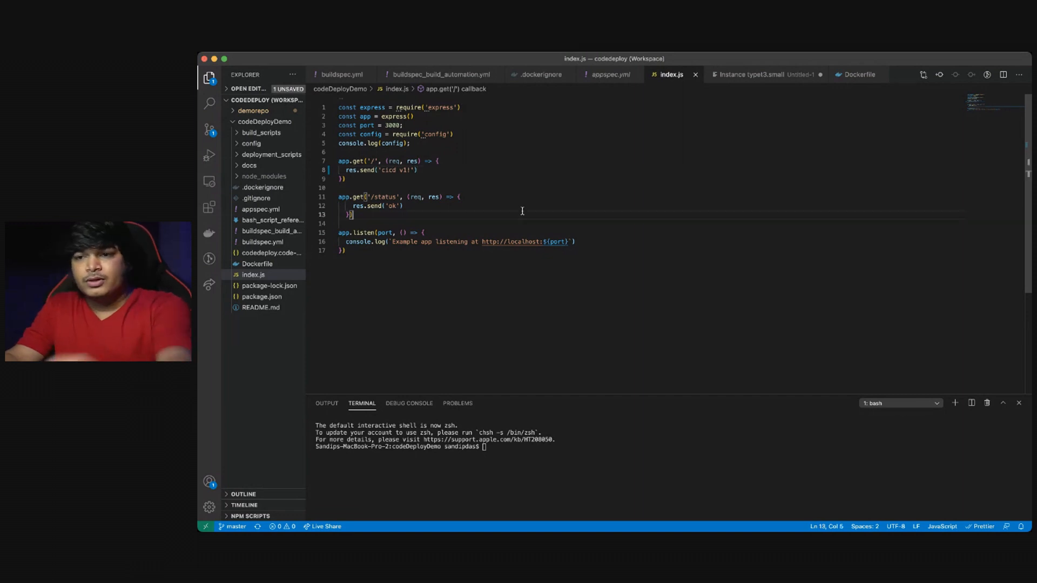
left_click(410, 305)
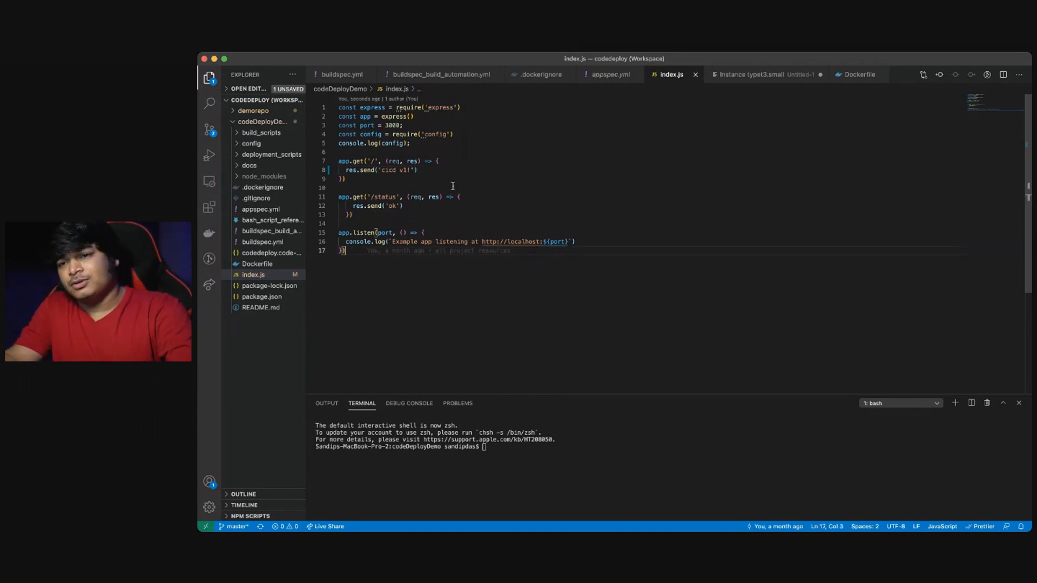
Step: Set the port constant in index.js to process.env.PORT || 3000 and save the file
left_click(400, 124)
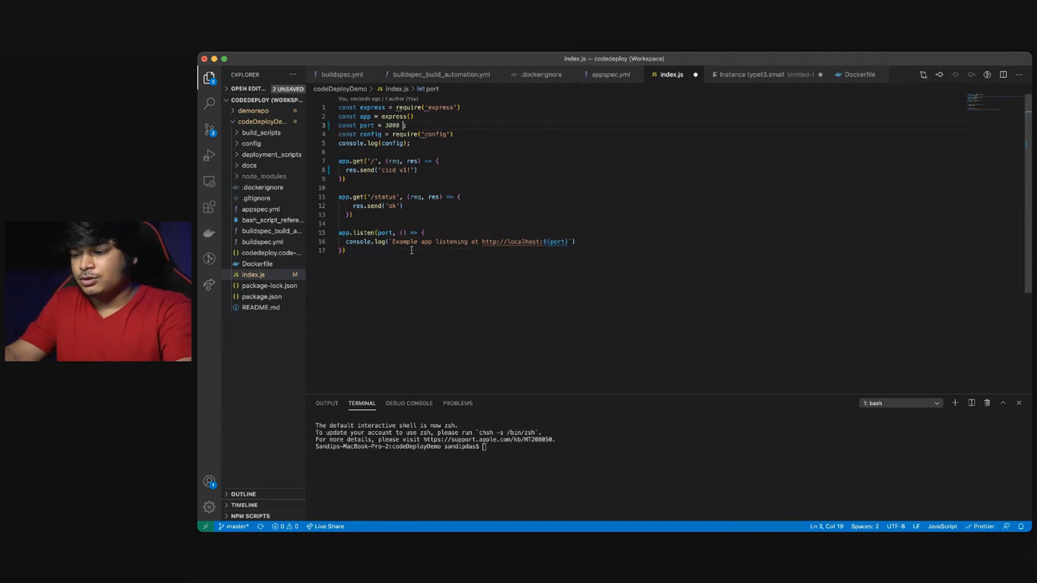
type("||")
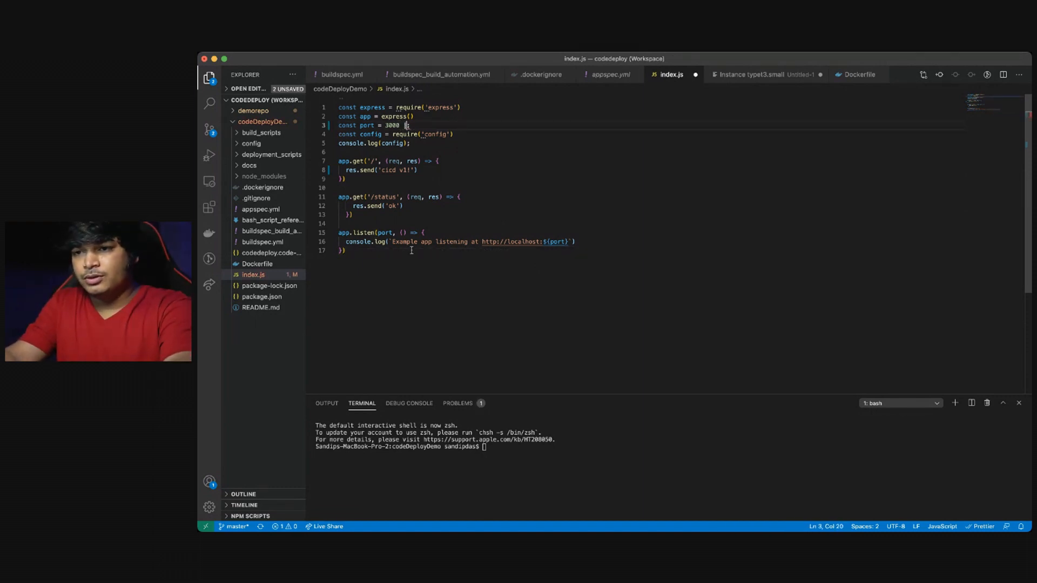
key("BackSpace")
type(";")
key("Left")
key("Left")
key("Left")
key("Left")
type("process.env")
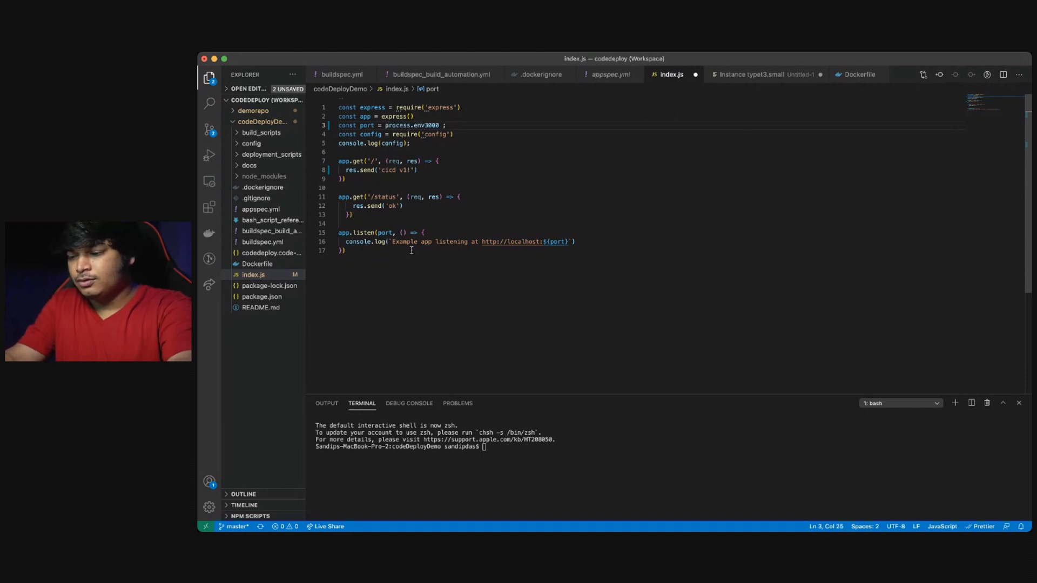
type(".PO")
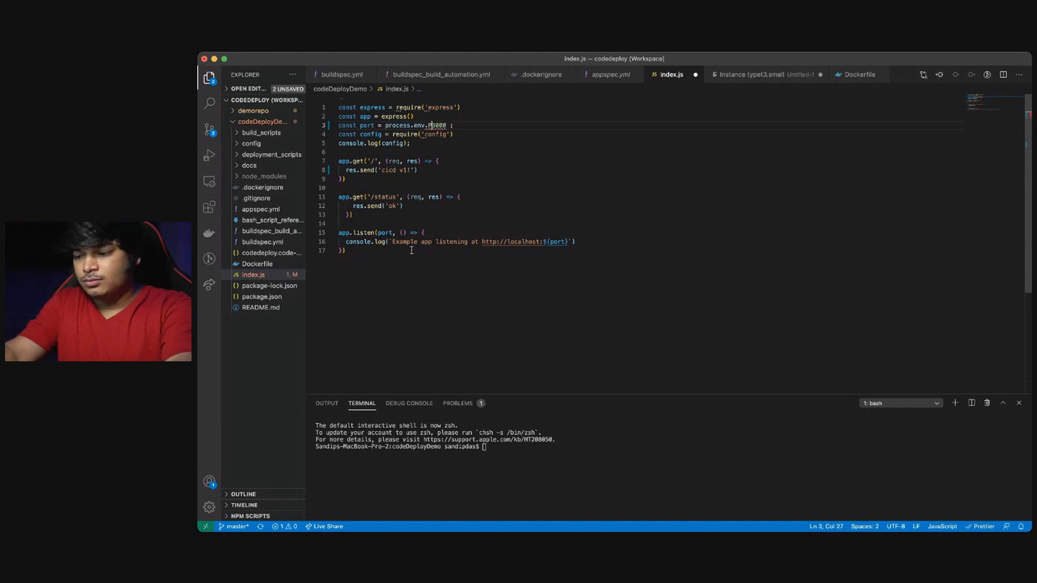
type("RT ||")
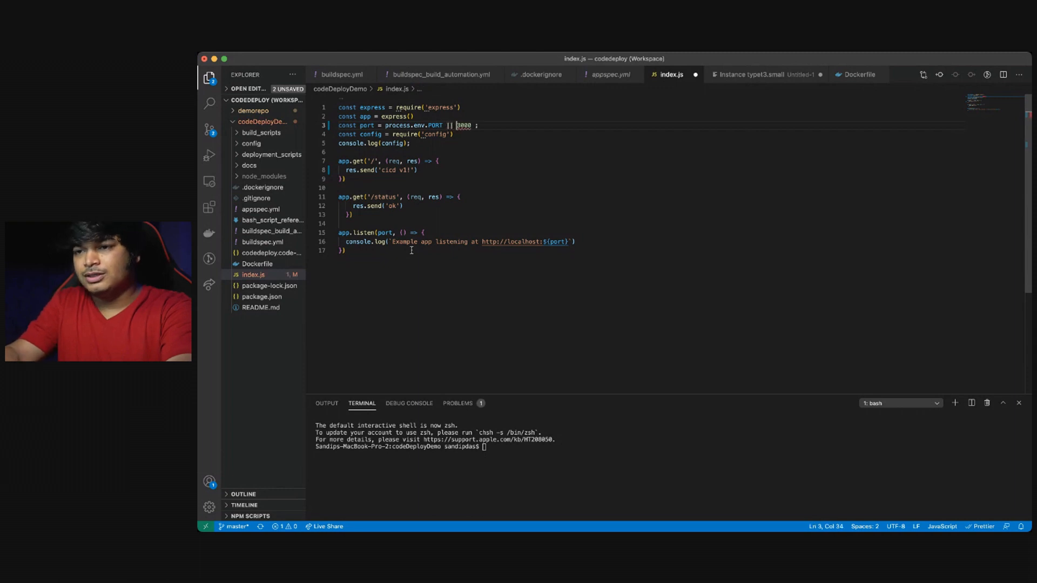
key("super+s")
left_click(495, 216)
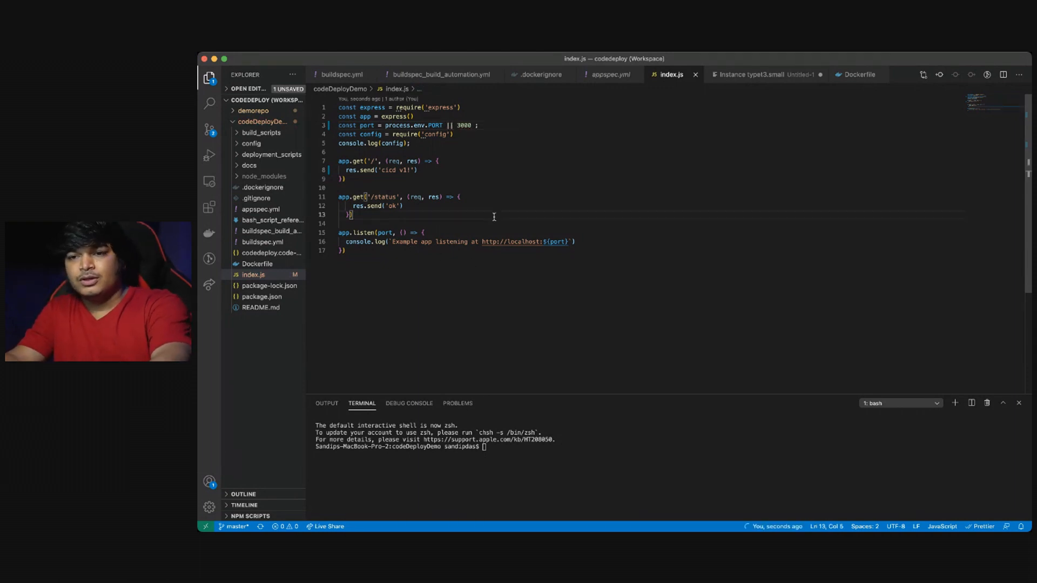
key("Up")
key("Up")
key("Up")
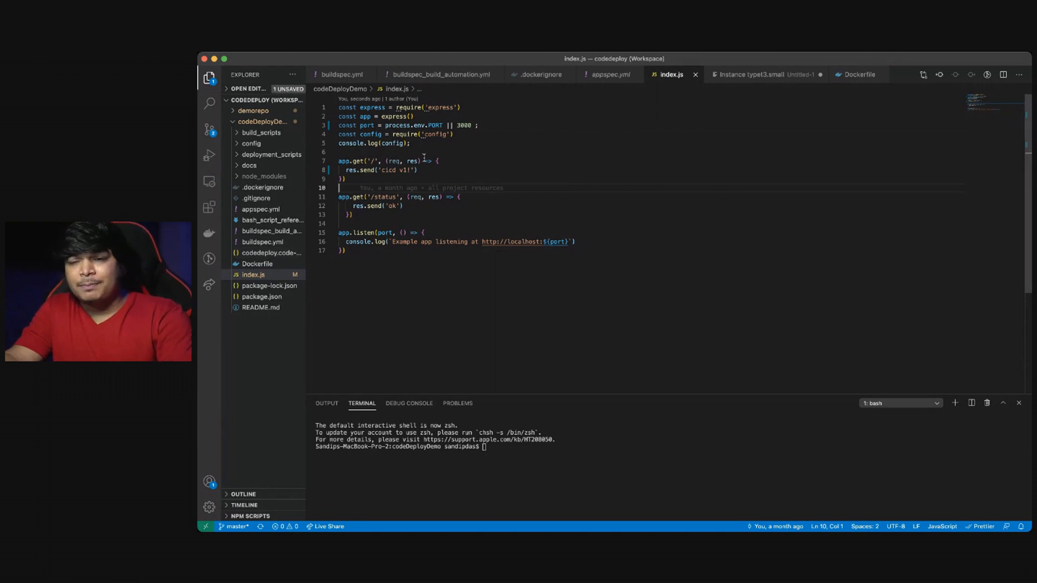
Step: Open the Dockerfile and review its base image, working directory, package copy, npm install, exposed port and start command
left_click(268, 265)
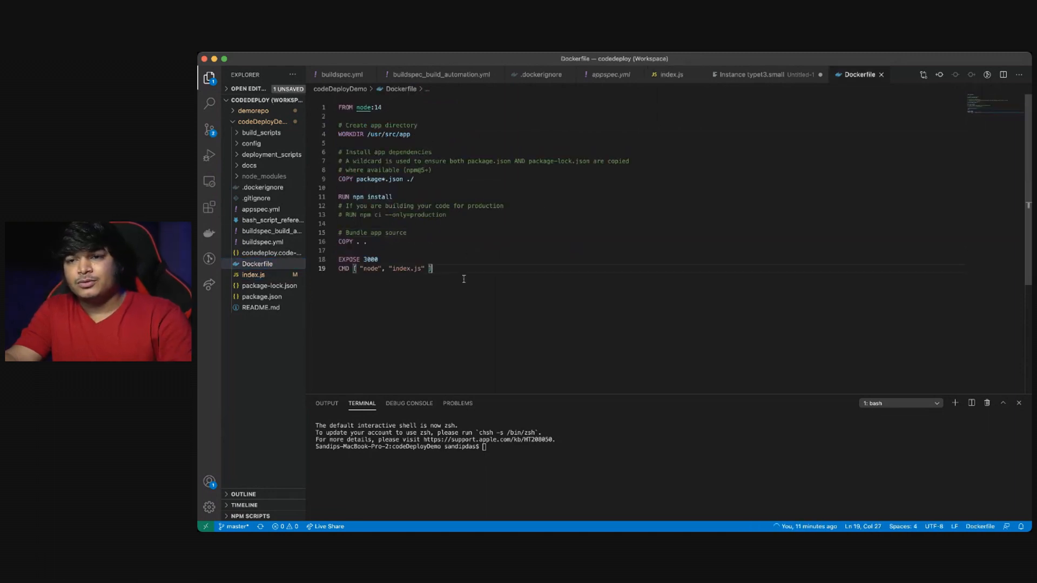
left_click_drag(397, 106, 337, 107)
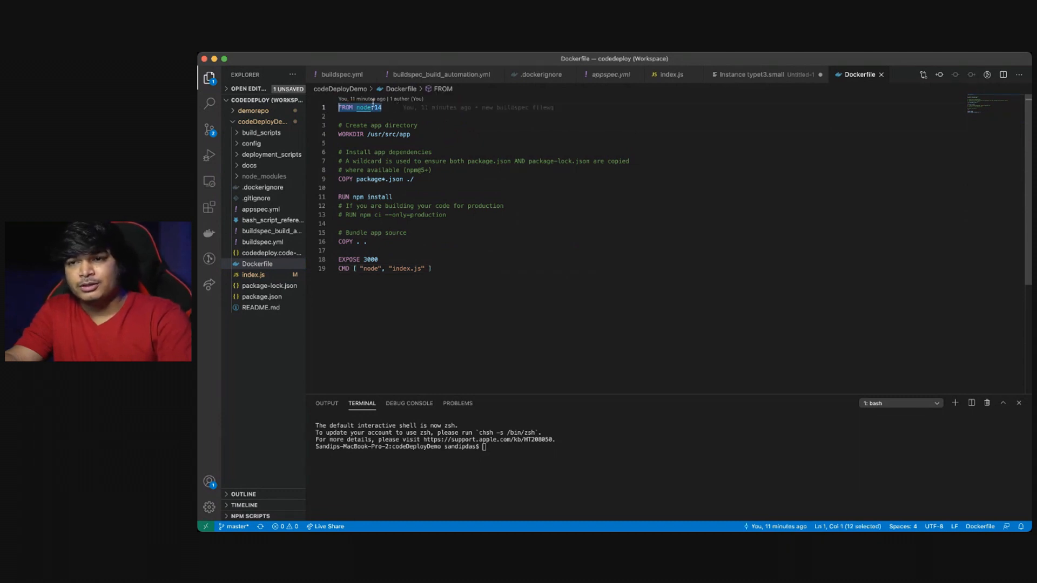
left_click(439, 144)
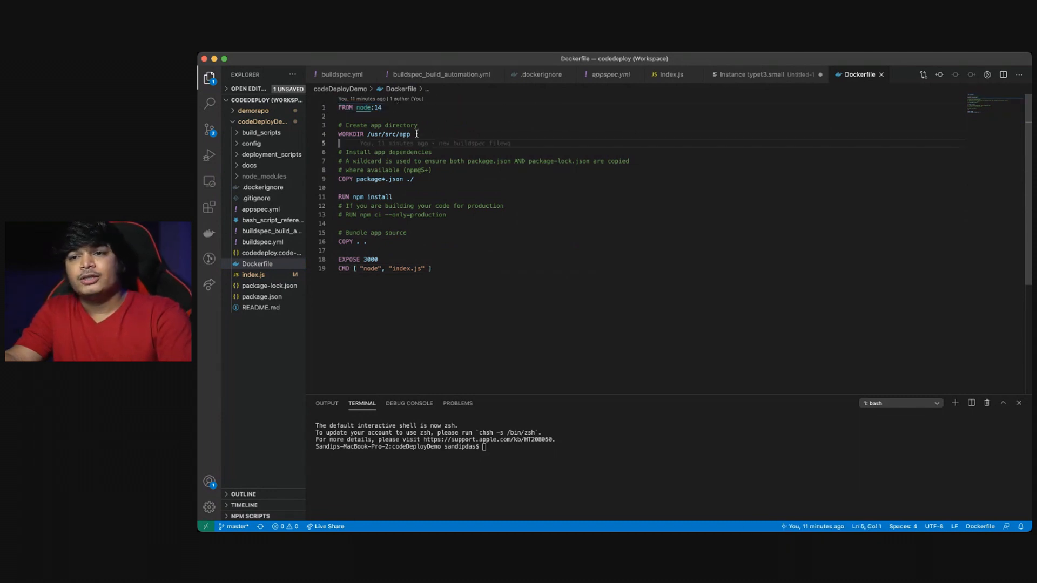
left_click_drag(419, 134, 338, 135)
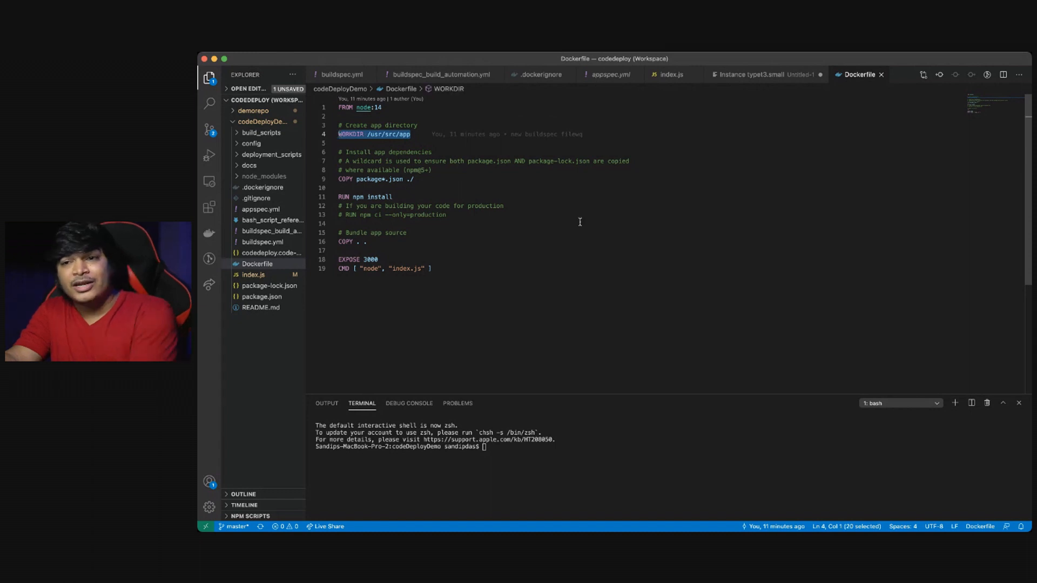
left_click_drag(427, 178, 337, 179)
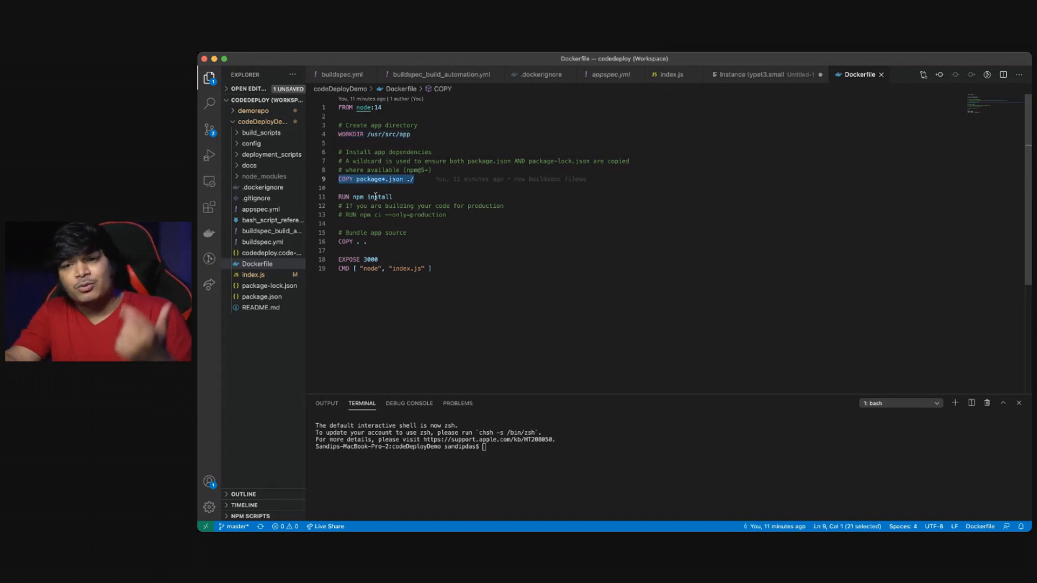
mouse_move(358, 241)
left_click(474, 290)
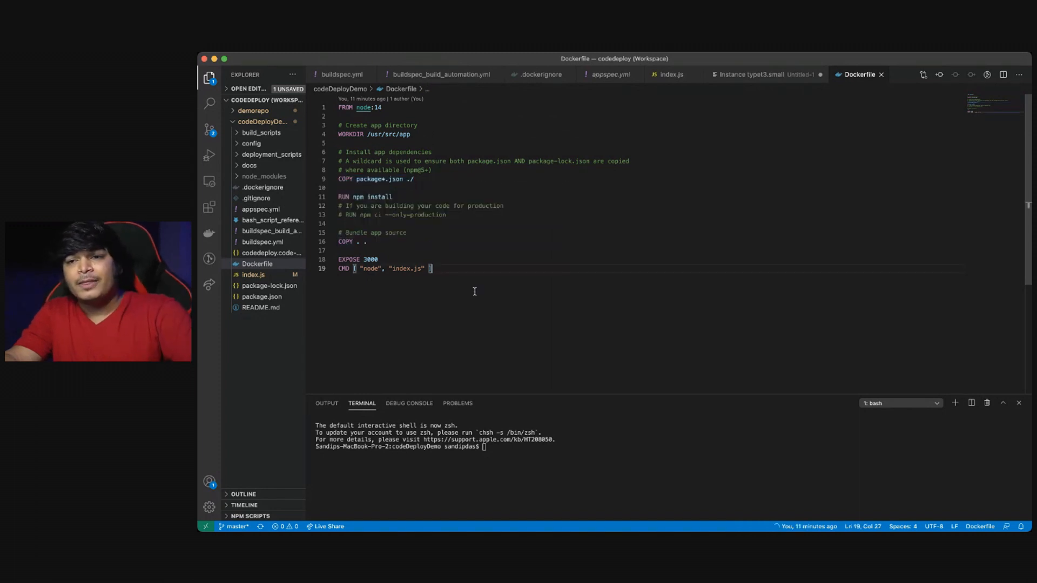
left_click_drag(416, 196, 323, 200)
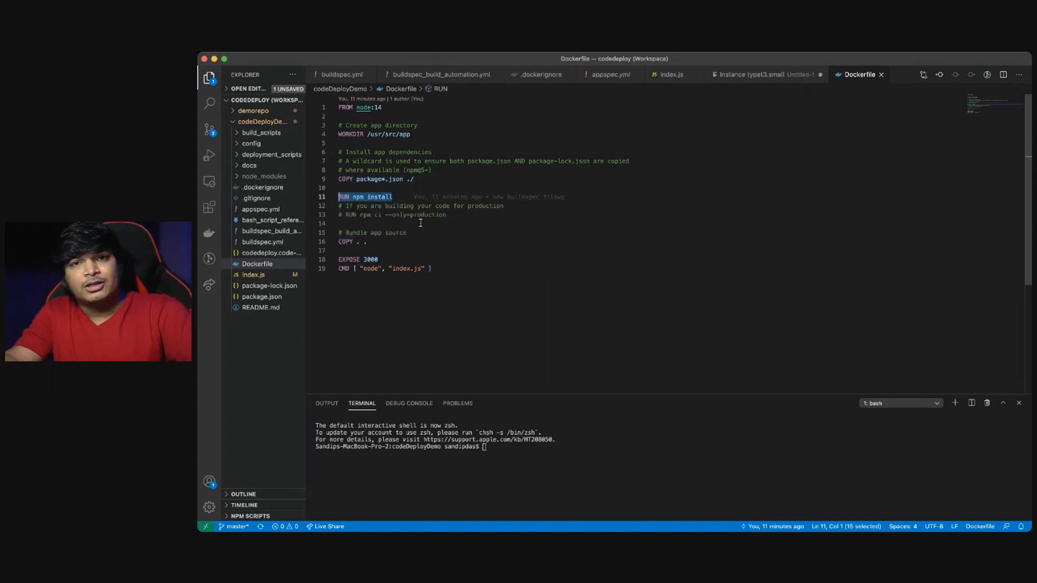
left_click(439, 262)
left_click_drag(372, 241, 333, 261)
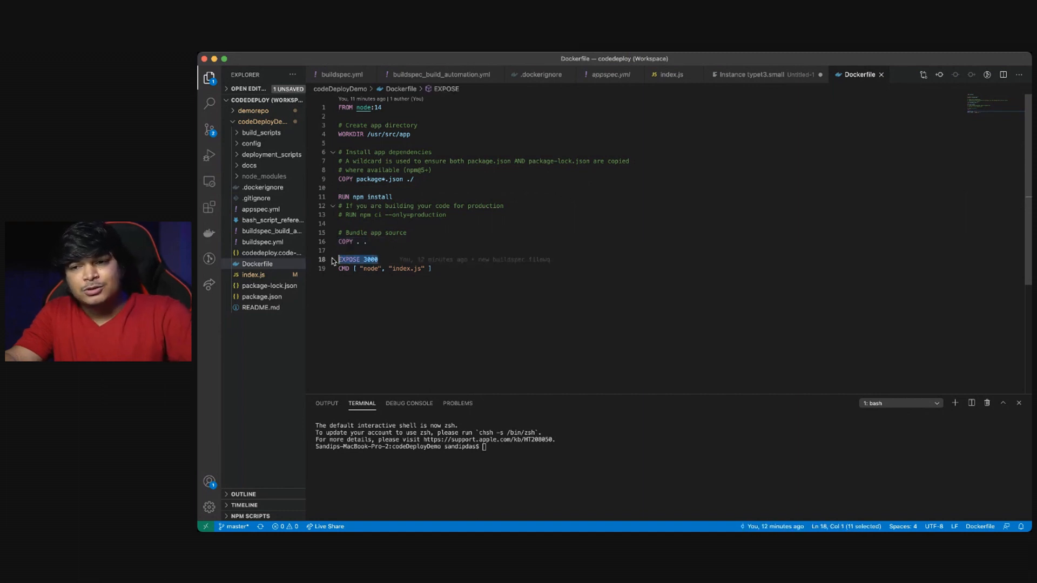
left_click_drag(433, 268, 336, 269)
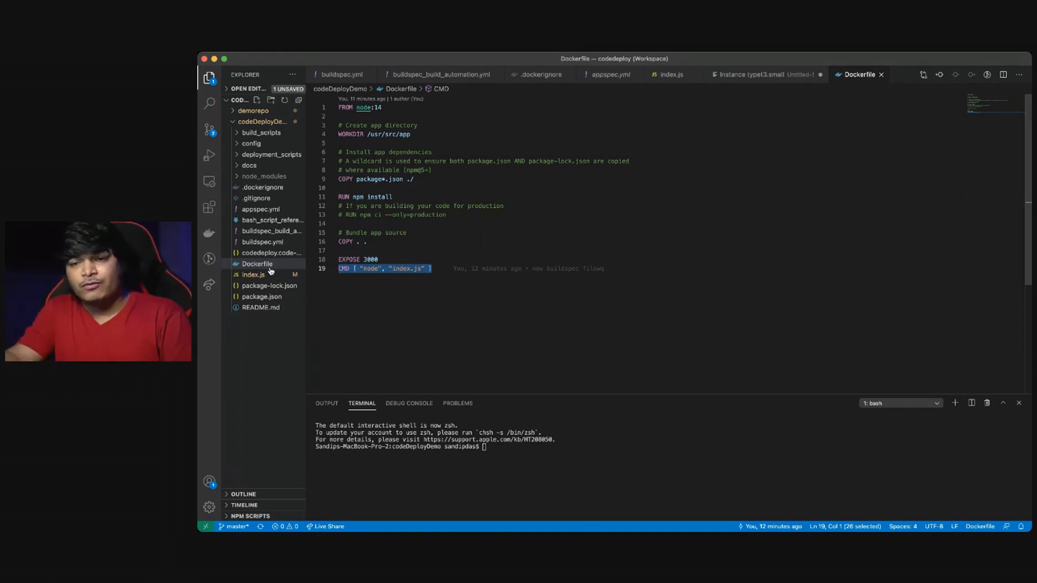
Step: Clear the integrated terminal's output and start entering a docker command
left_click(601, 466)
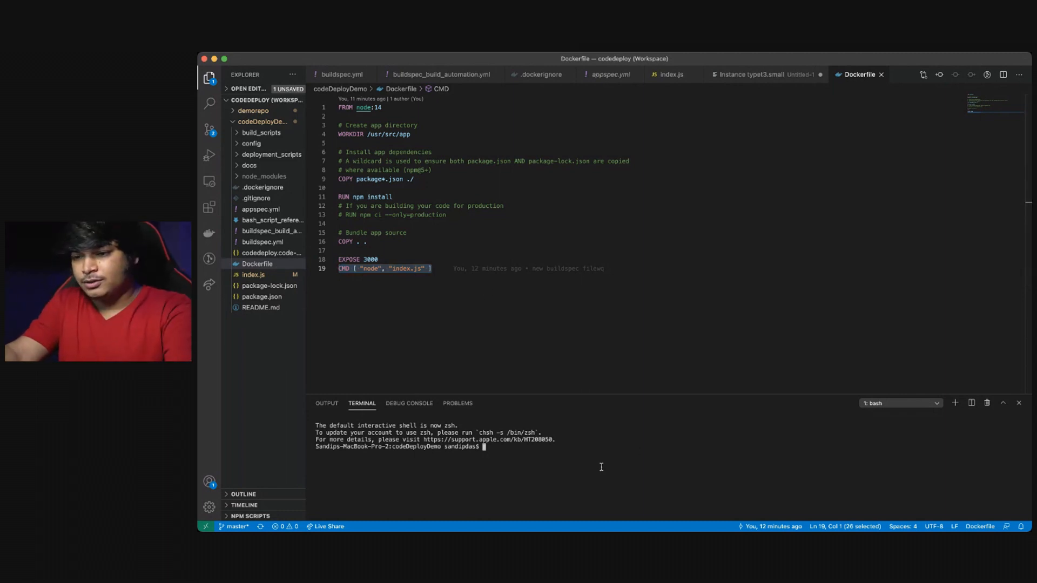
type("clear")
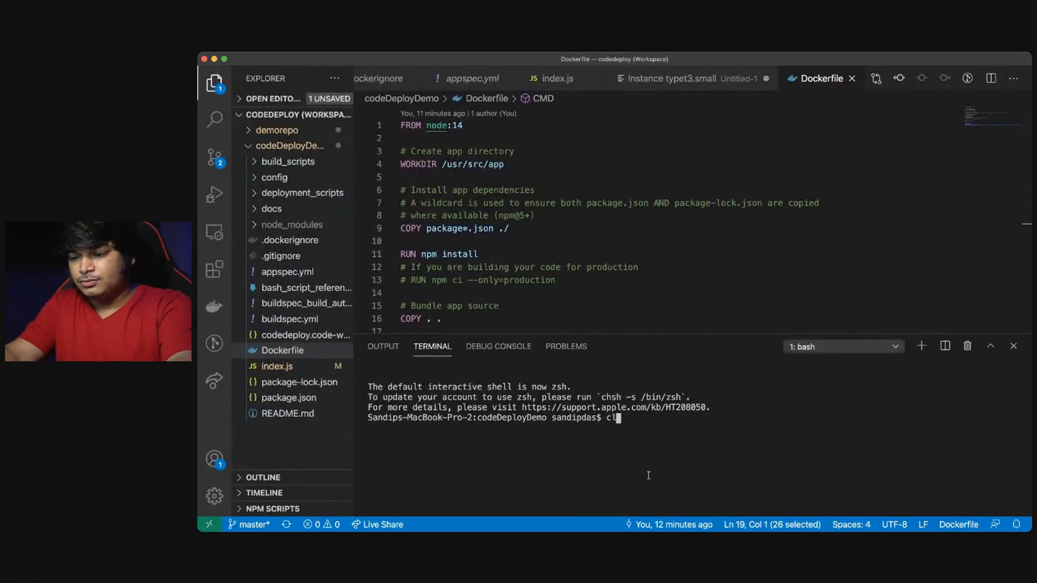
key("Return")
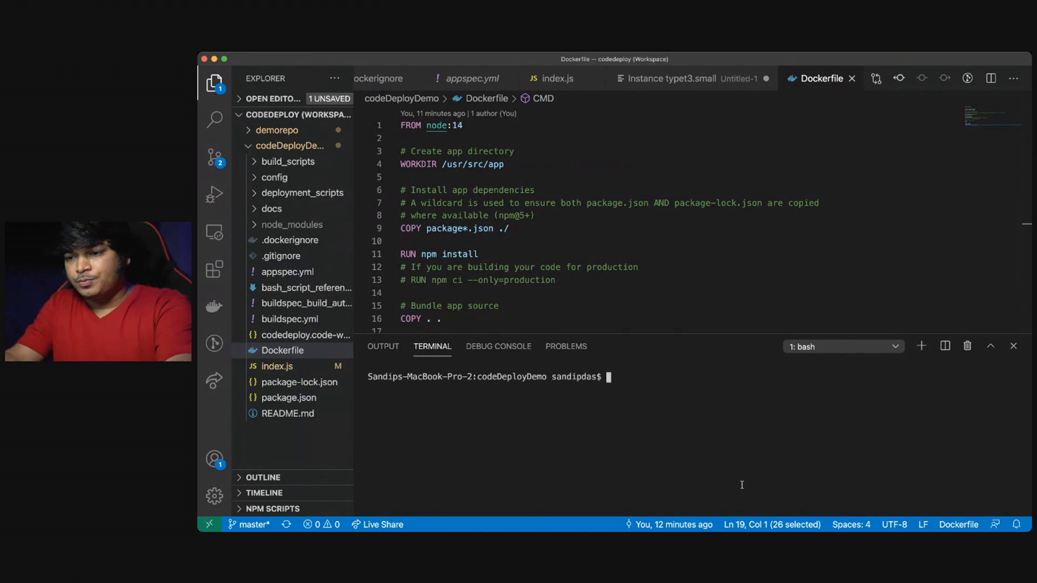
type("docker ")
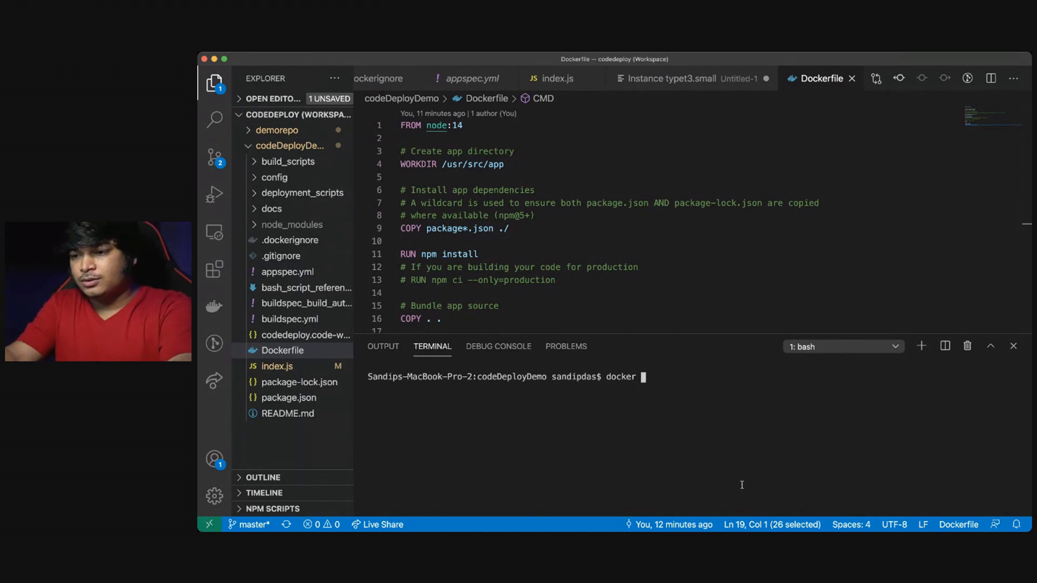
type("b")
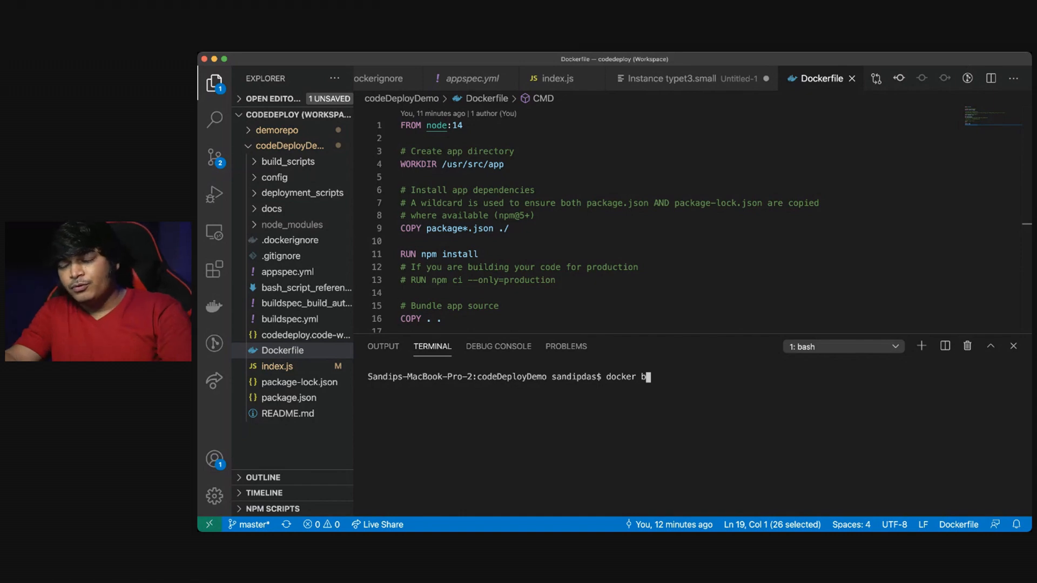
Step: Switch to Chrome, reopen the cicddemo push commands, copy the ECR login command for us-west-2 and run it in VS Code's terminal
key("super+Tab")
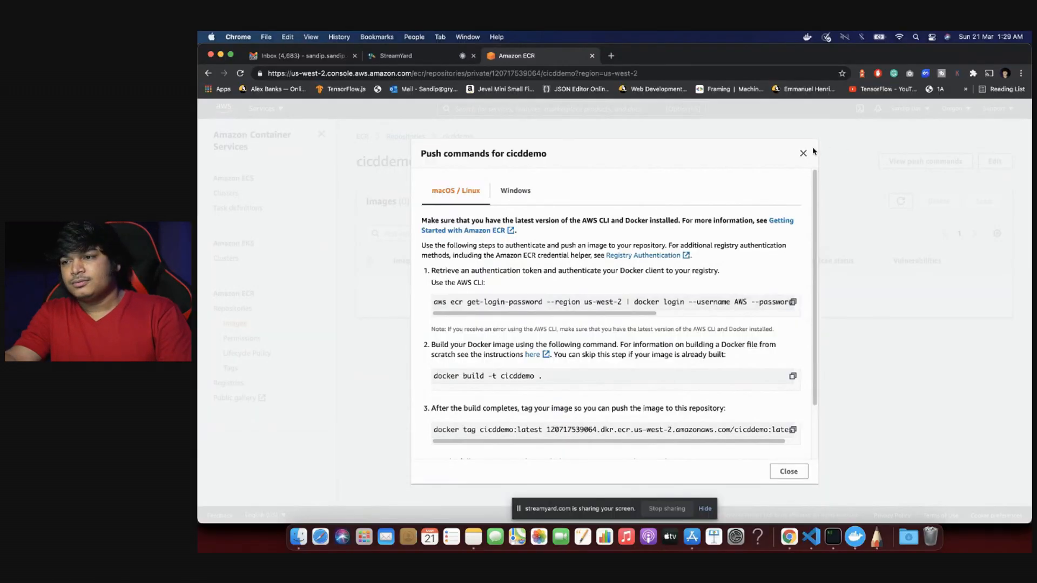
left_click(804, 152)
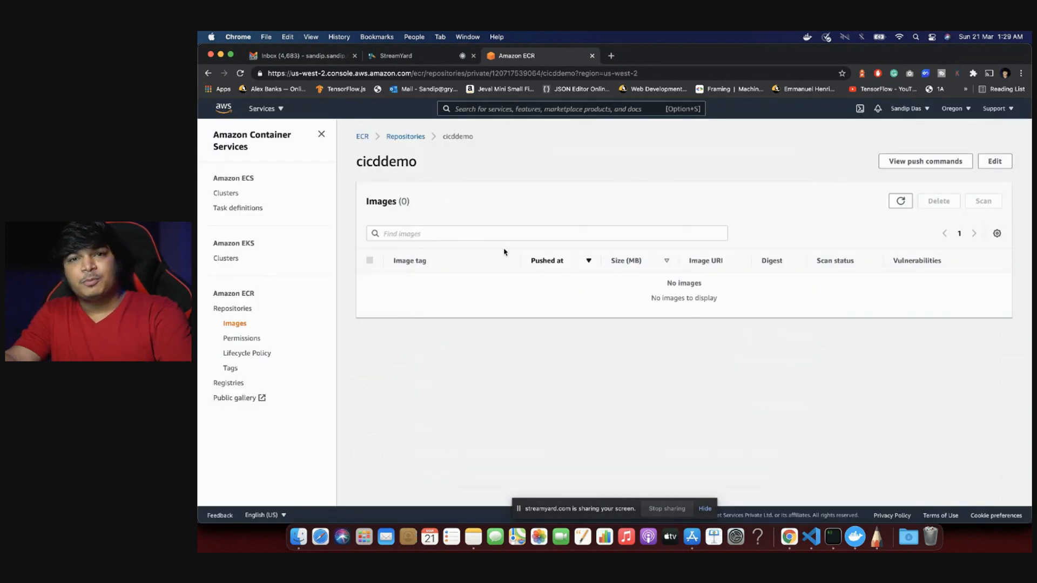
left_click(895, 163)
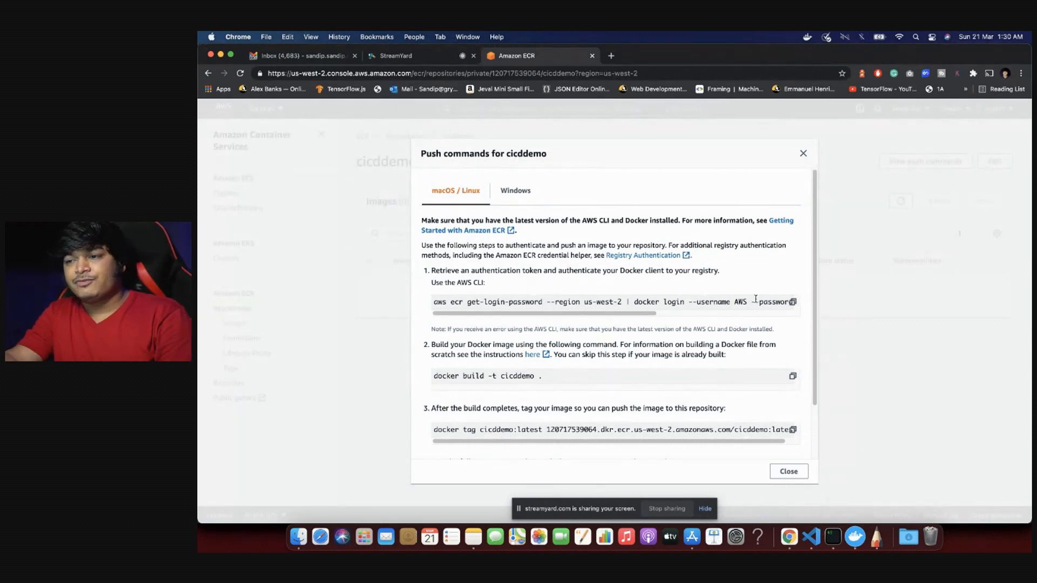
key("super+Tab")
key("super+v")
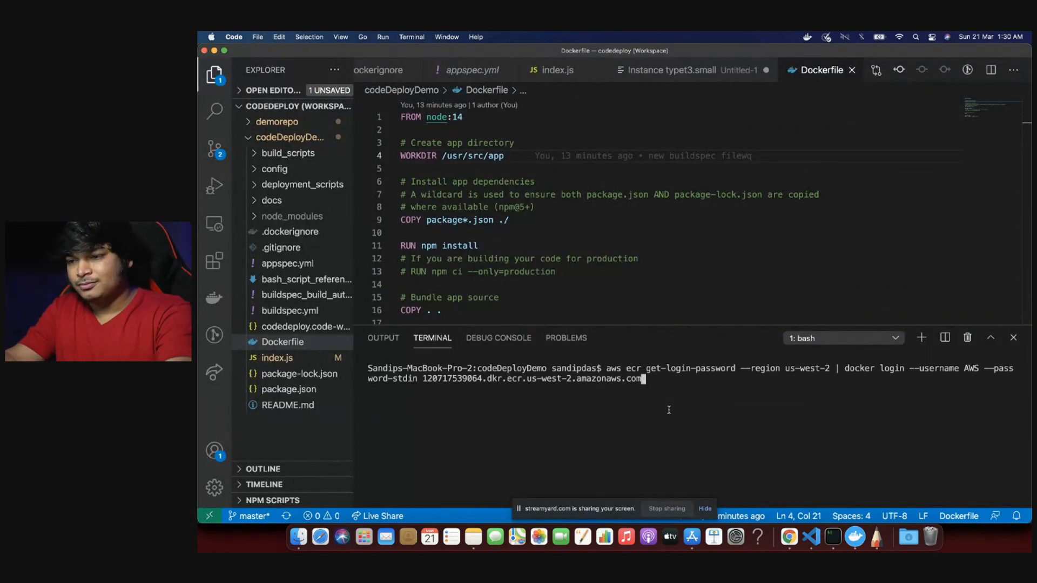
key("Return")
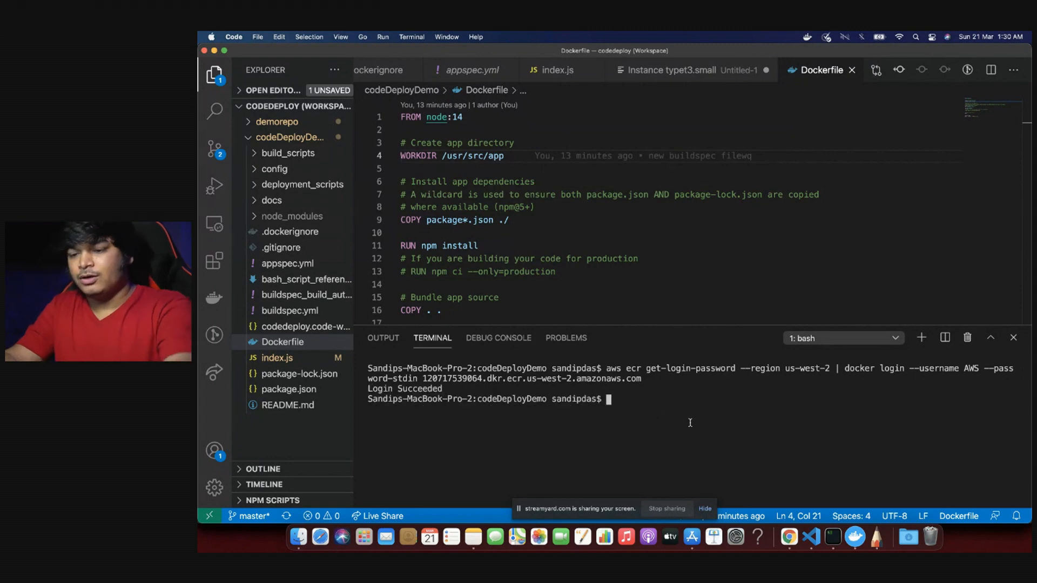
Step: Copy the image build command from the ECR push commands in Chrome and run 'docker build -t cicddemo .' in VS Code's terminal
key("super+Tab")
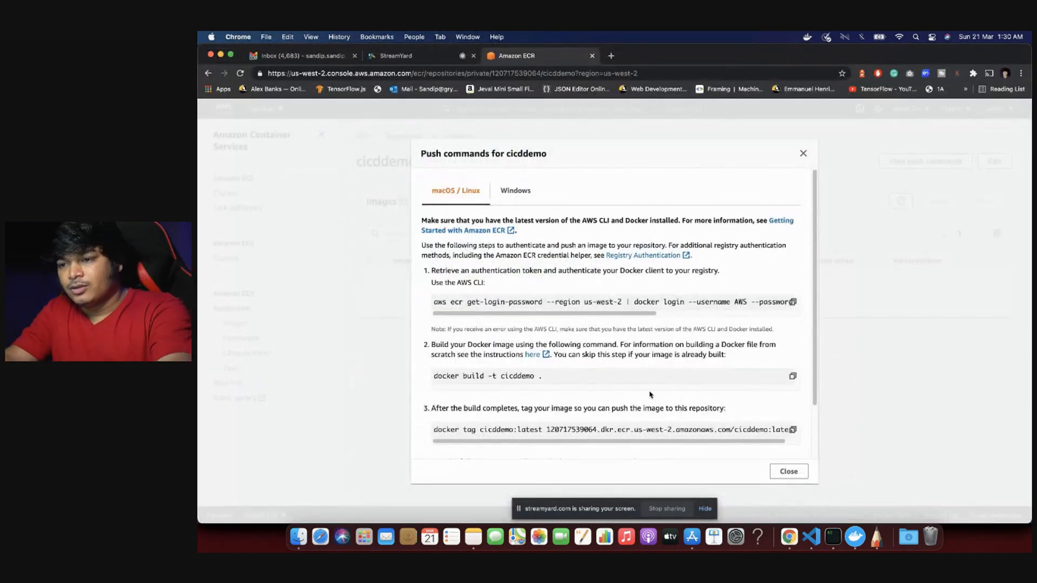
scroll(651, 395, "down", 2)
left_click(794, 342)
key("super+Tab")
key("super+v")
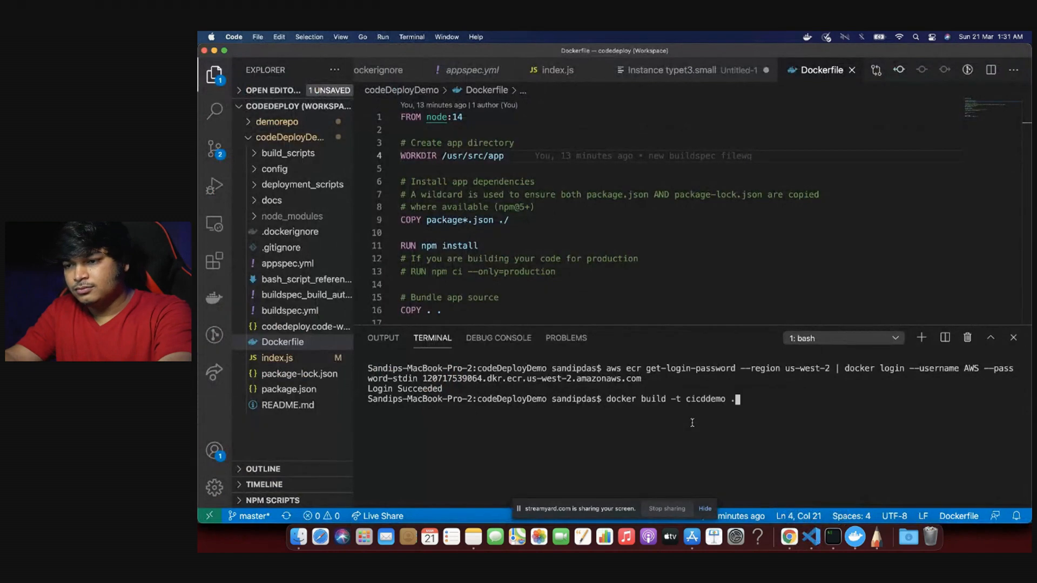
key("Return")
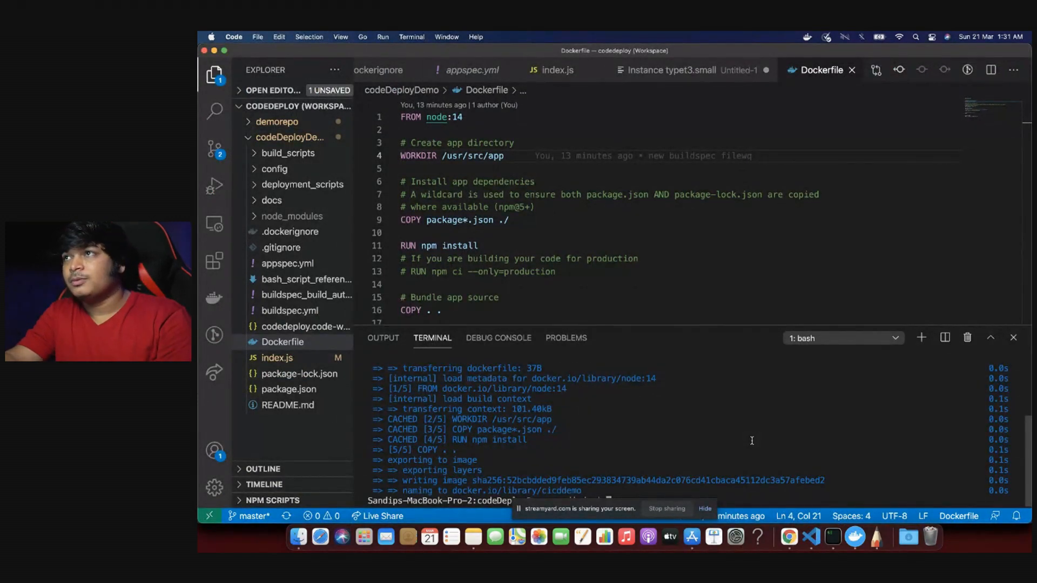
Step: Copy the docker tag command from Chrome and run it in VS Code's terminal to tag cicddemo:latest for the ECR repository
left_click(789, 537)
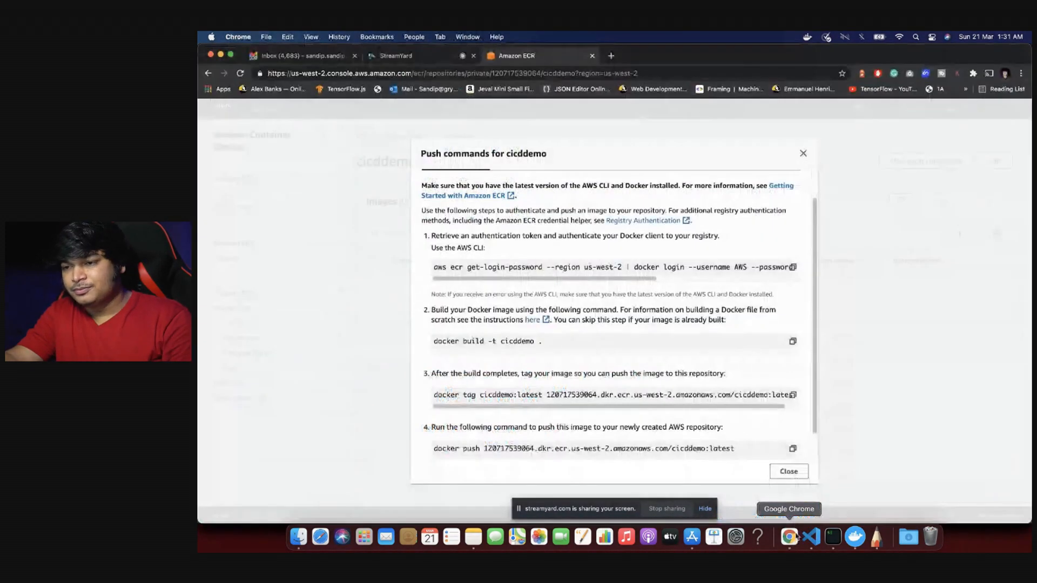
scroll(611, 390, "down", 2)
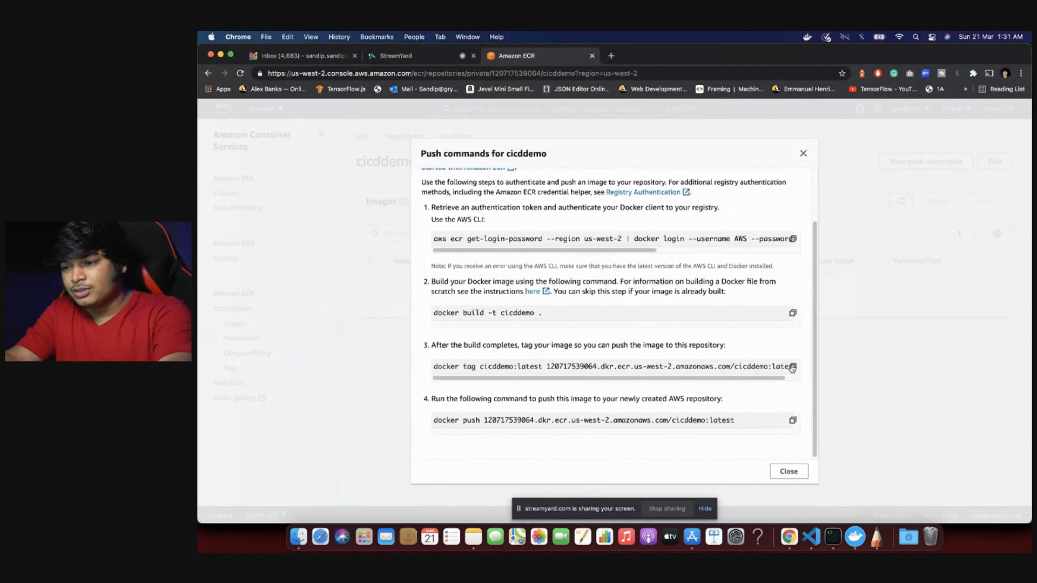
left_click(811, 537)
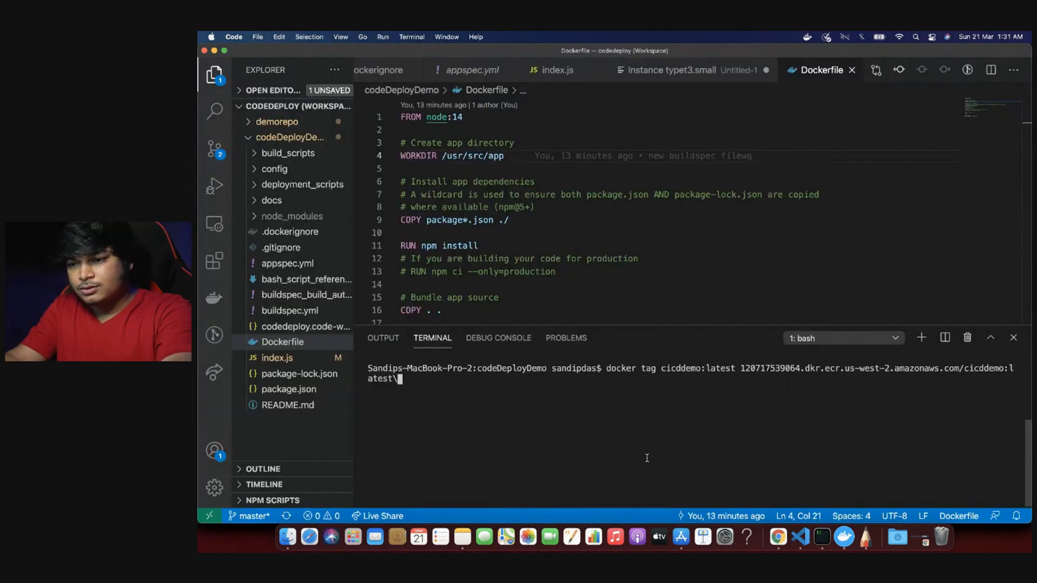
key("BackSpace")
key("Return")
Step: Copy the docker push command from Chrome and run it in VS Code's terminal to push cicddemo:latest to the ECR repository
left_click(779, 540)
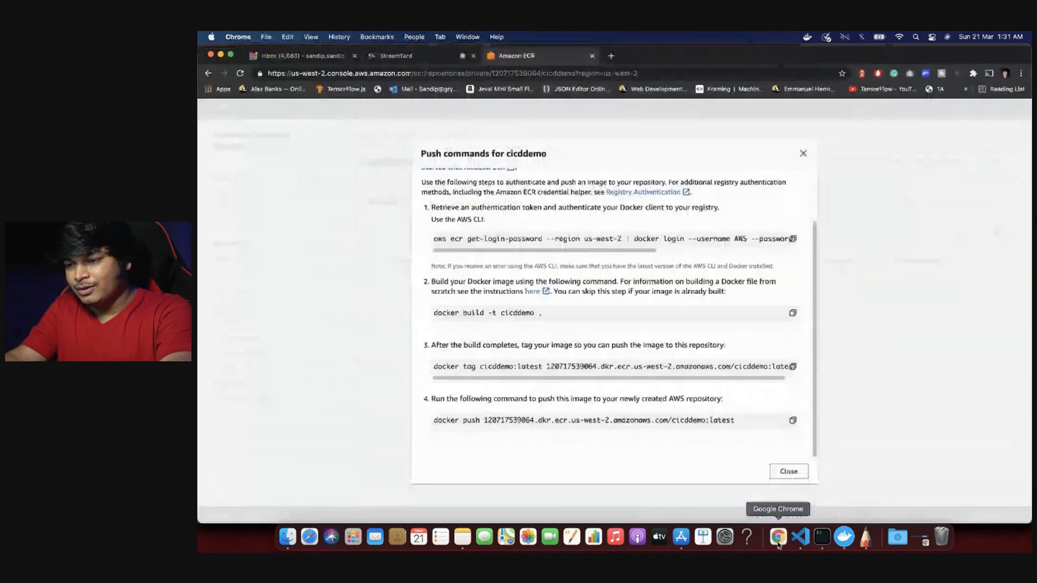
left_click(822, 540)
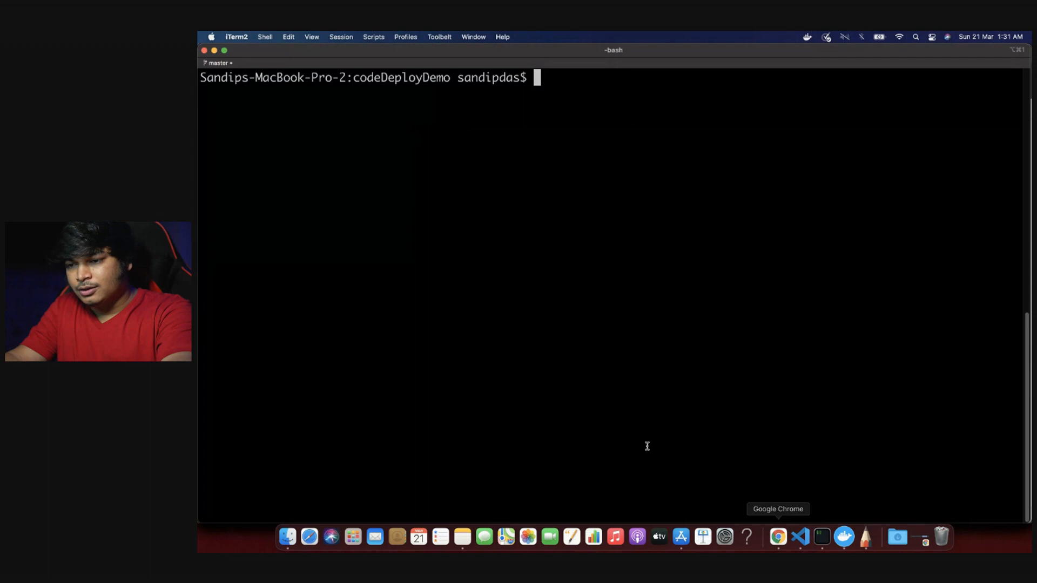
left_click(779, 539)
left_click(800, 537)
key("super+v")
key("Return")
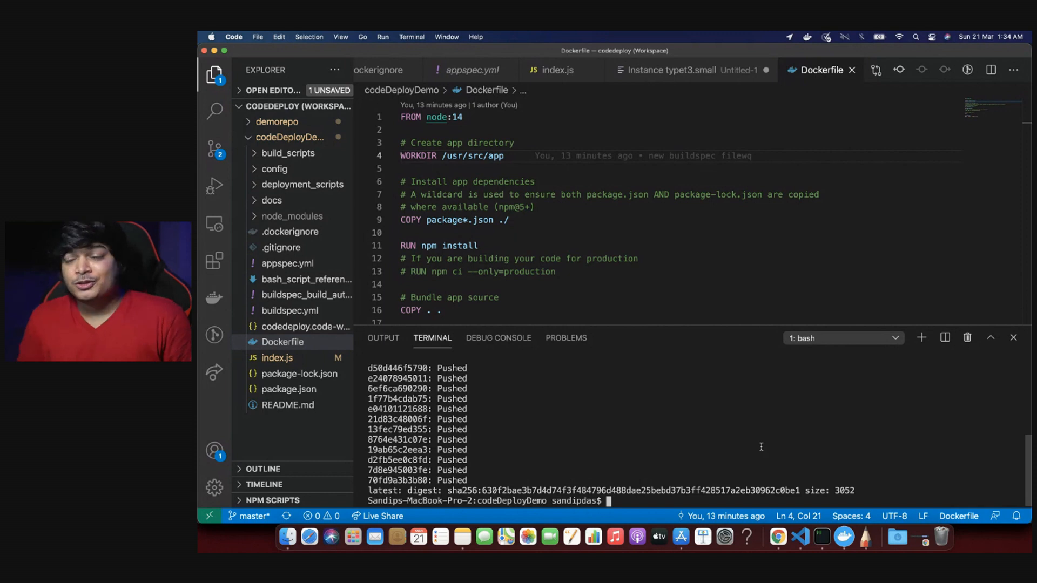
Step: Switch to Chrome, view the details of the latest image in the cicddemo repository, and copy its image URI from the image list
key("super+Tab")
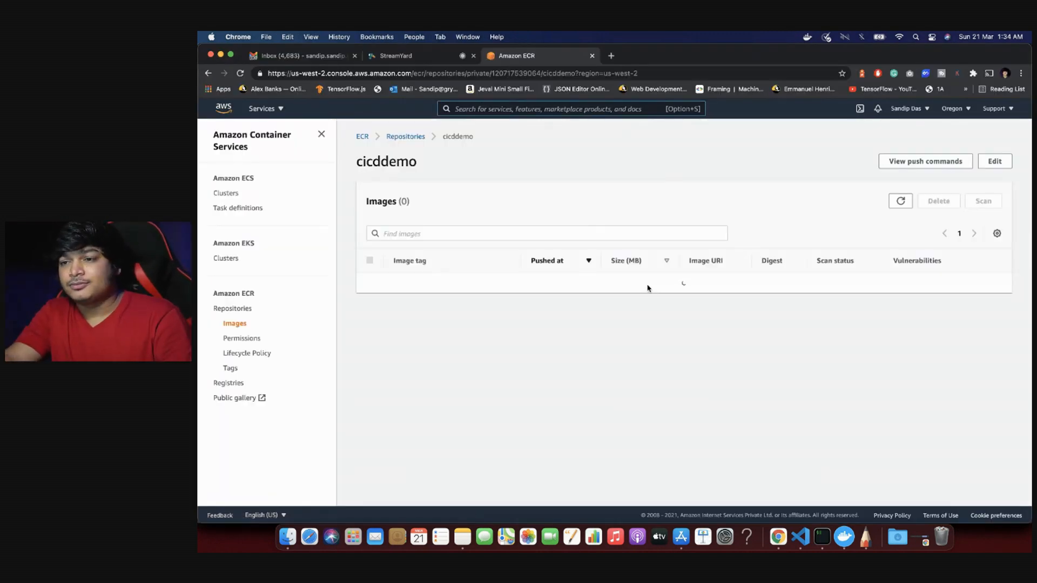
left_click(402, 283)
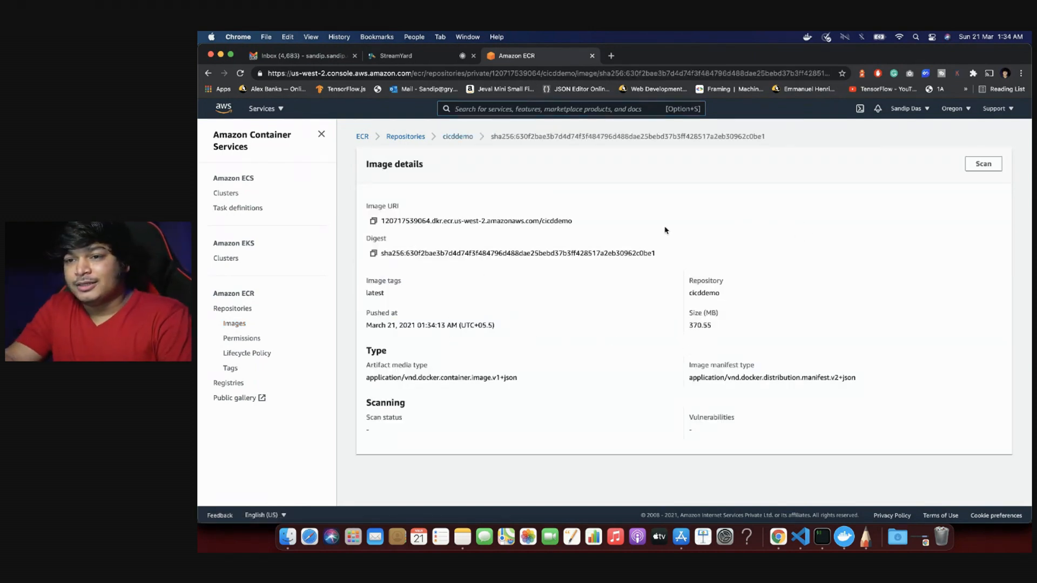
left_click(373, 221)
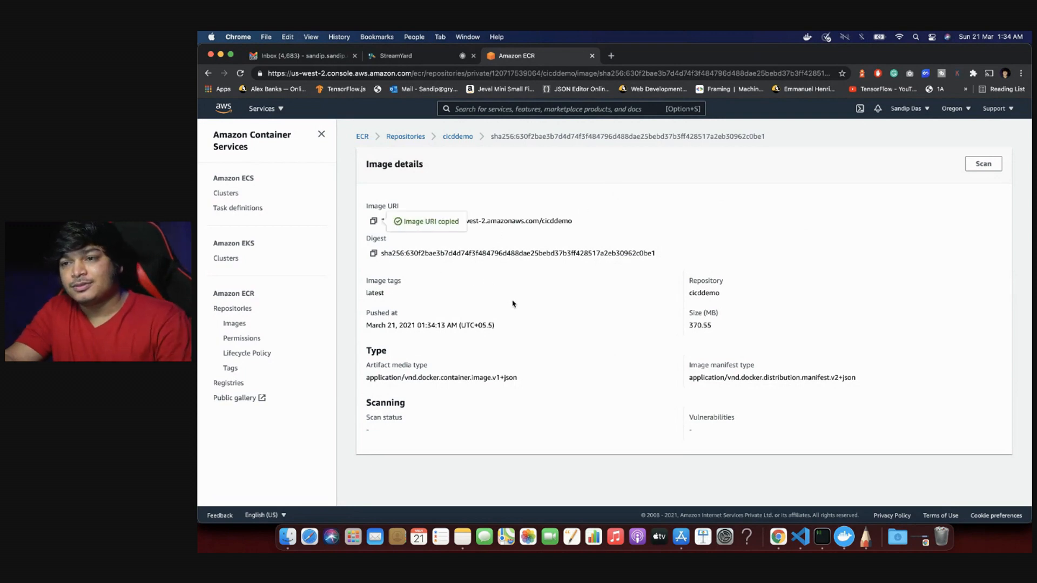
left_click(457, 136)
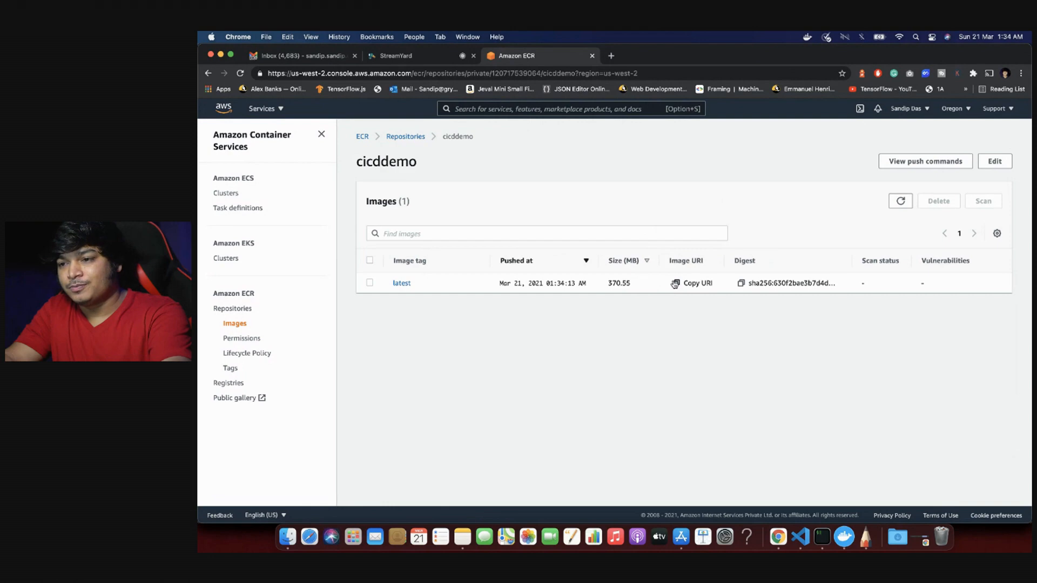
left_click(675, 283)
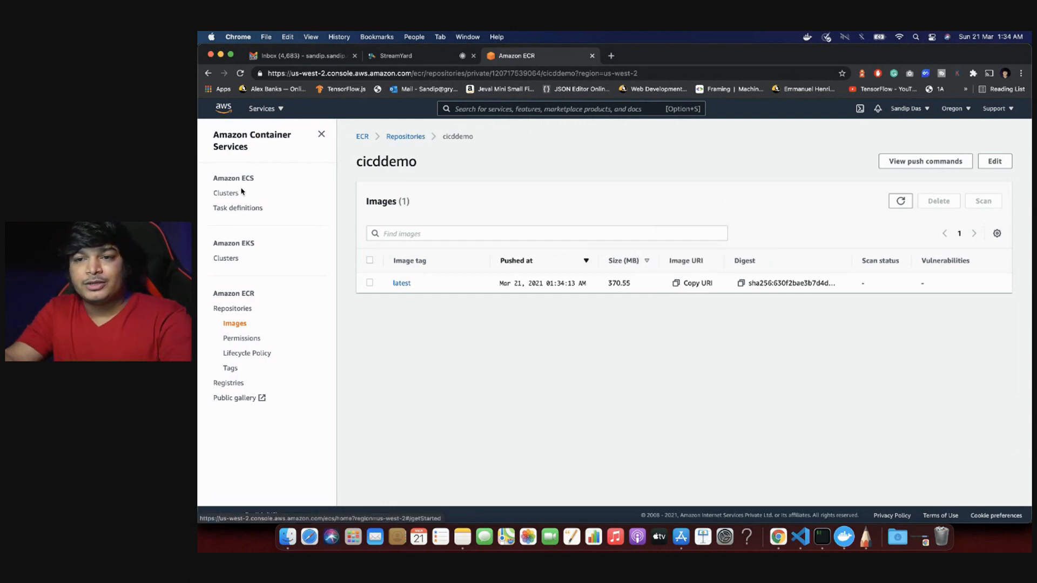
Step: Start a new ECS task definition with the EC2 launch type
left_click(232, 209)
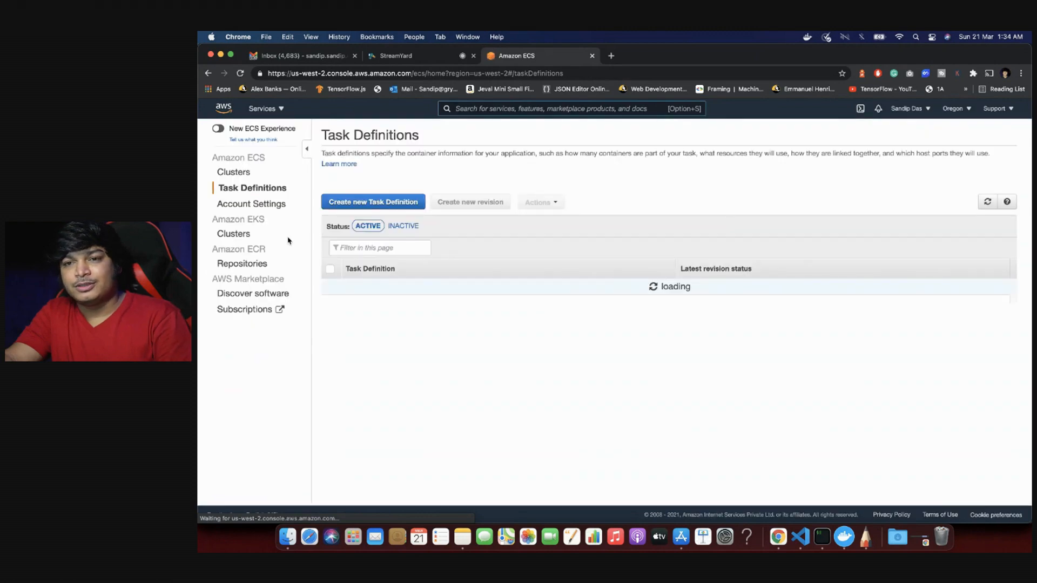
left_click(354, 204)
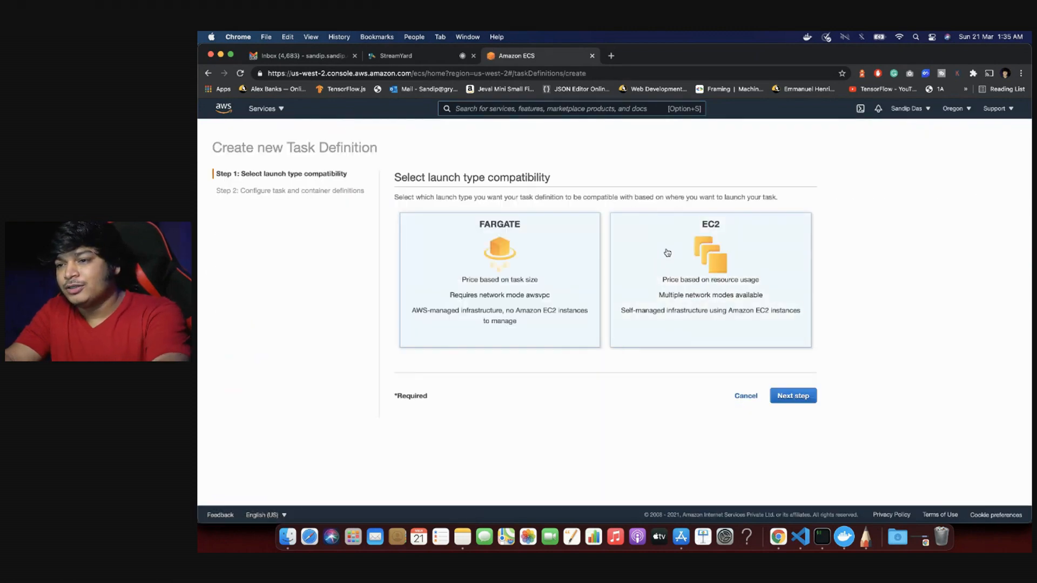
left_click(667, 253)
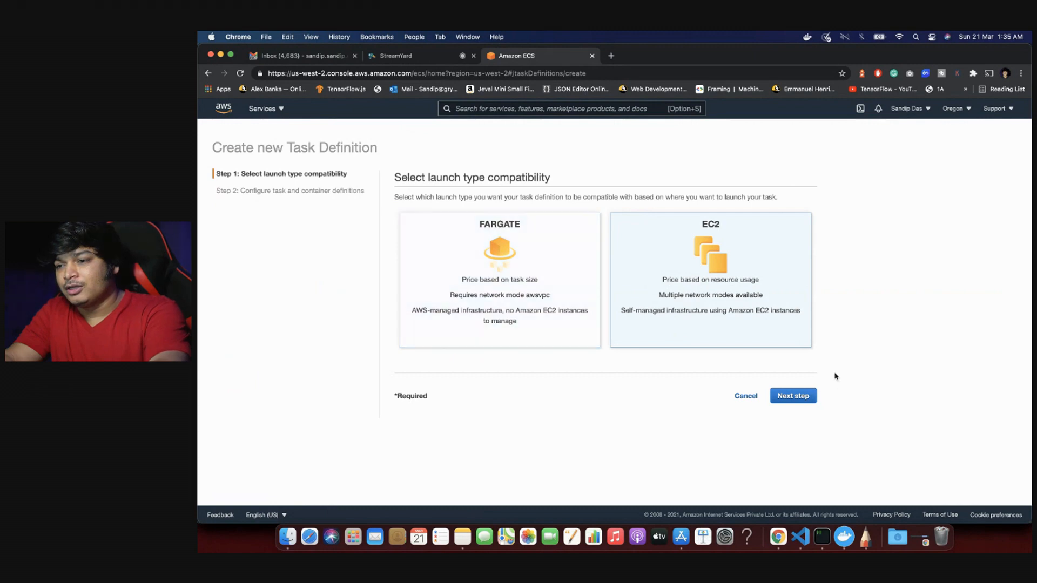
left_click(797, 399)
Step: Name the task definition DemoNodeApp
left_click(566, 234)
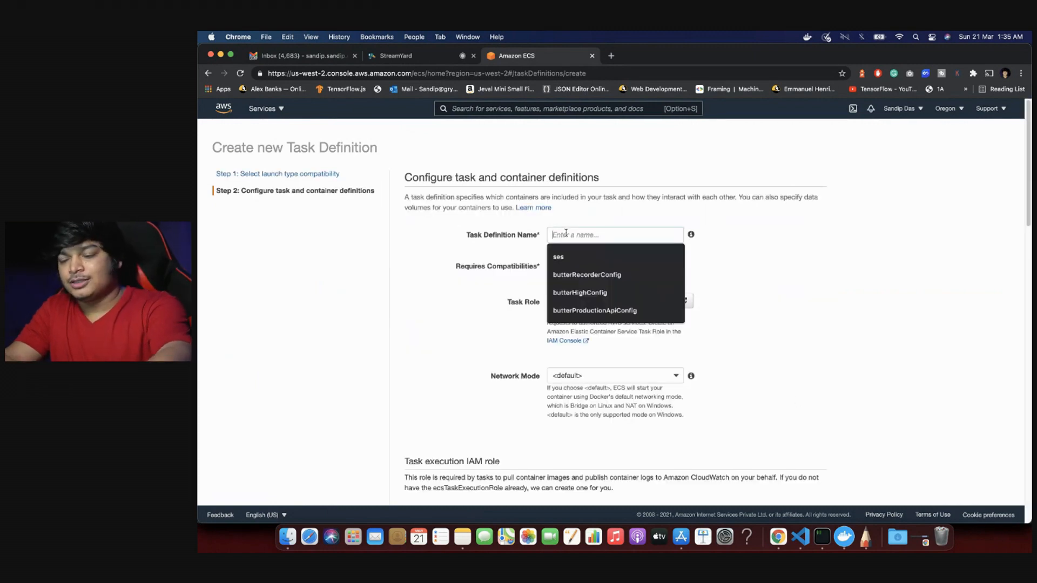
type("simple")
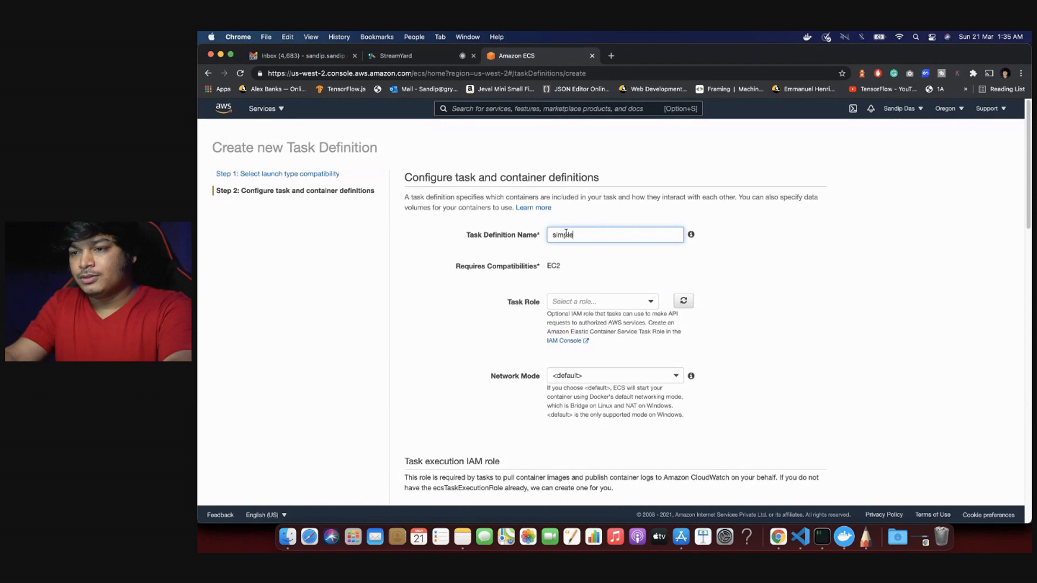
key("BackSpace")
key("BackSpace")
key("BackSpace")
key("BackSpace")
key("BackSpace")
key("BackSpace")
type("DemoNodeApp")
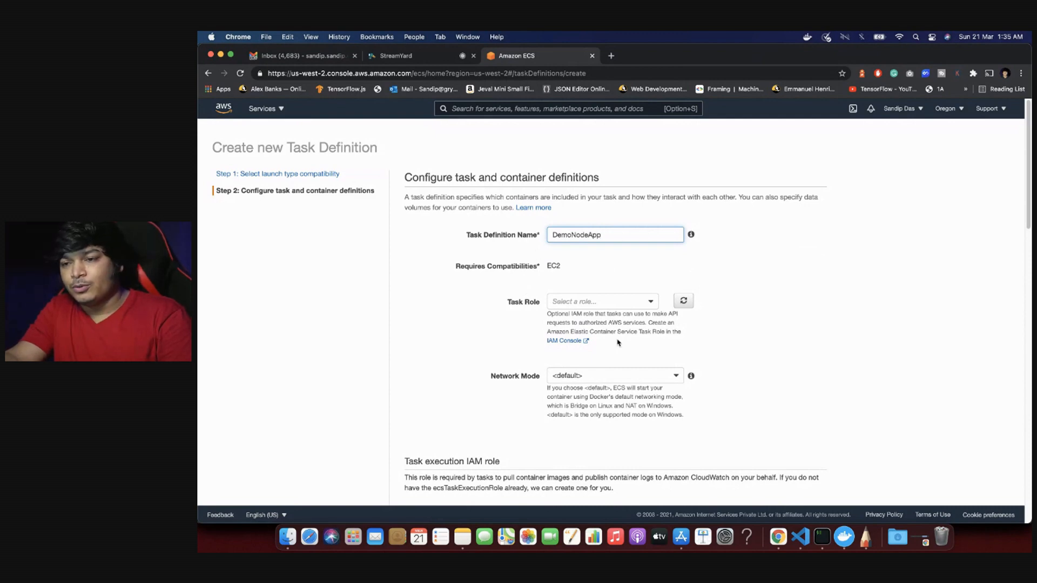
Step: Open a new container definition for the task and name the container NodeAppContainer
scroll(619, 343, "down", 5)
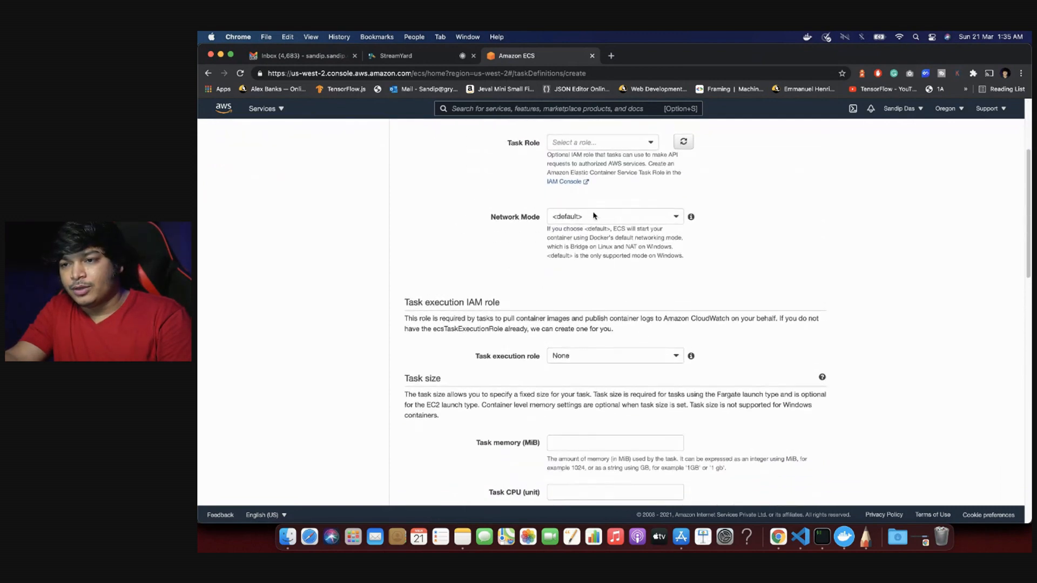
left_click(593, 216)
left_click(503, 306)
scroll(503, 306, "down", 3)
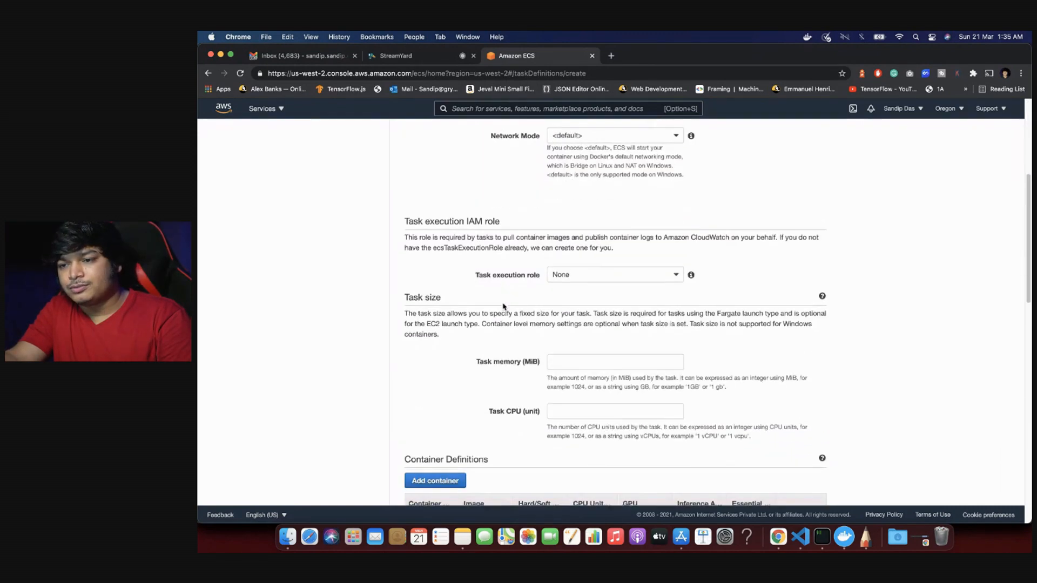
scroll(549, 286, "down", 3)
scroll(547, 287, "down", 4)
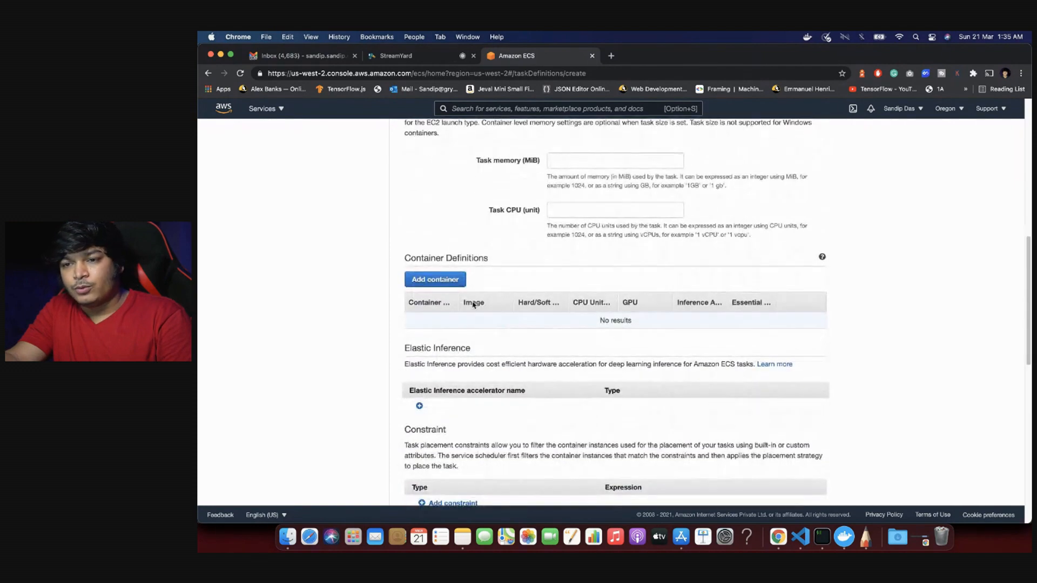
left_click(450, 282)
left_click(643, 171)
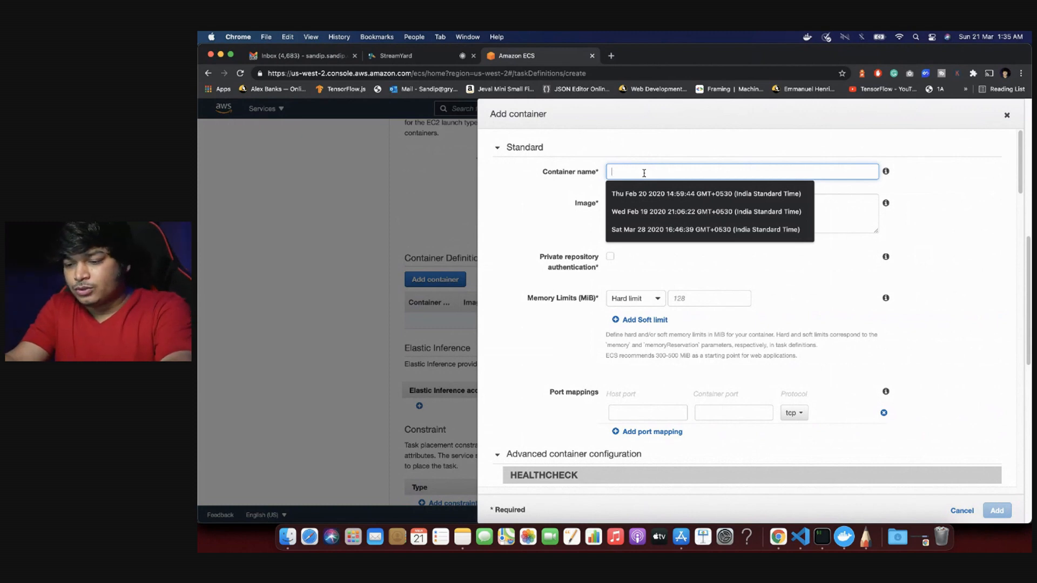
type("NodeApp")
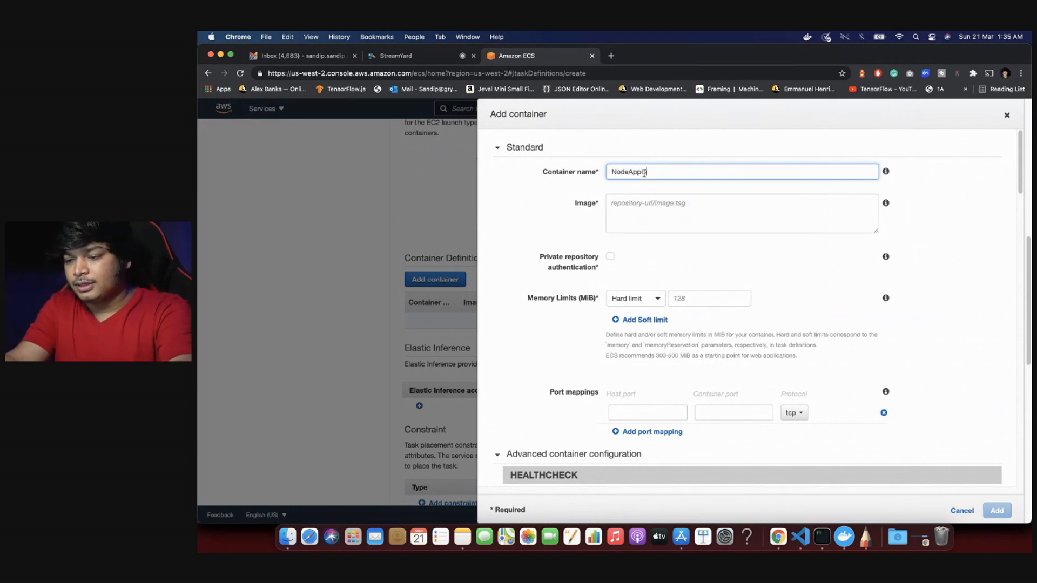
type("Container")
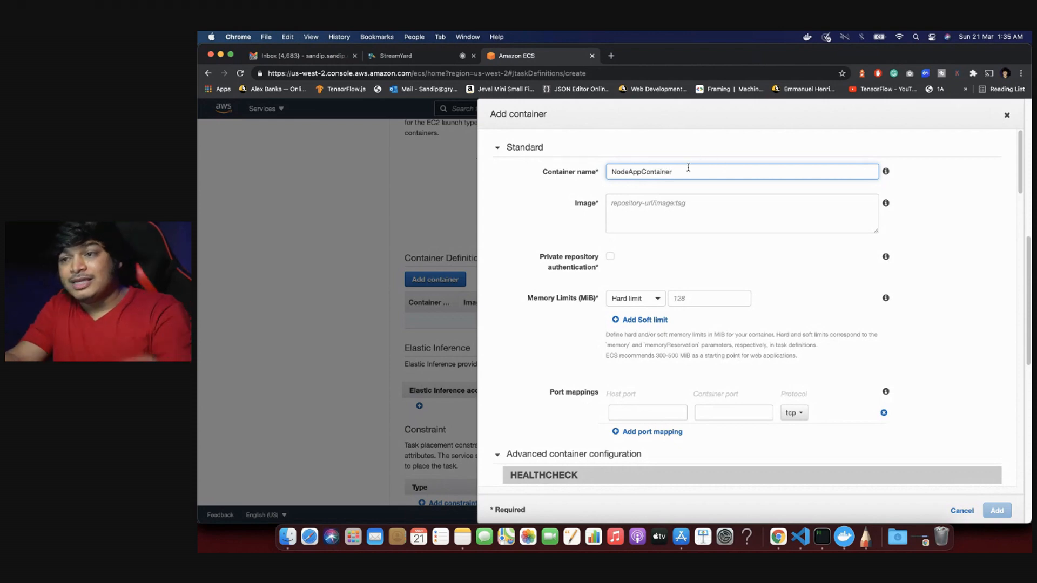
Step: Paste the copied ECR URI of cicddemo:latest as the container's image
double_click(688, 168)
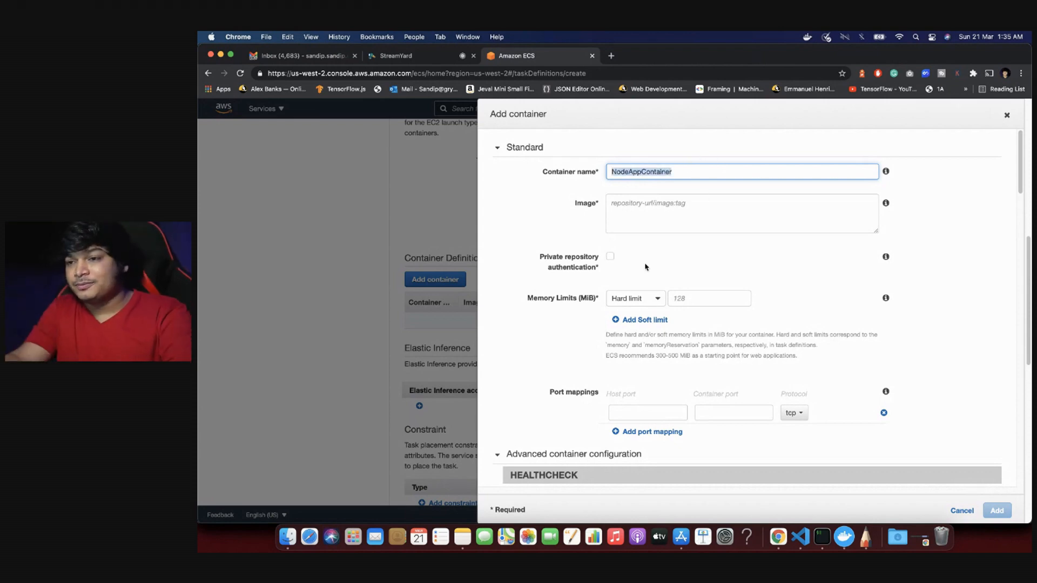
left_click(630, 221)
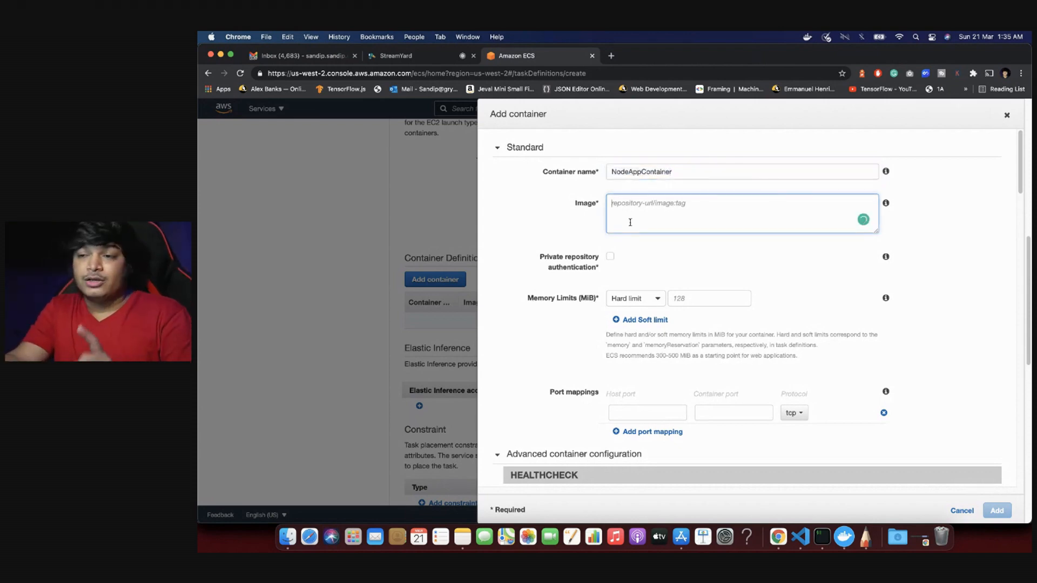
left_click(682, 171)
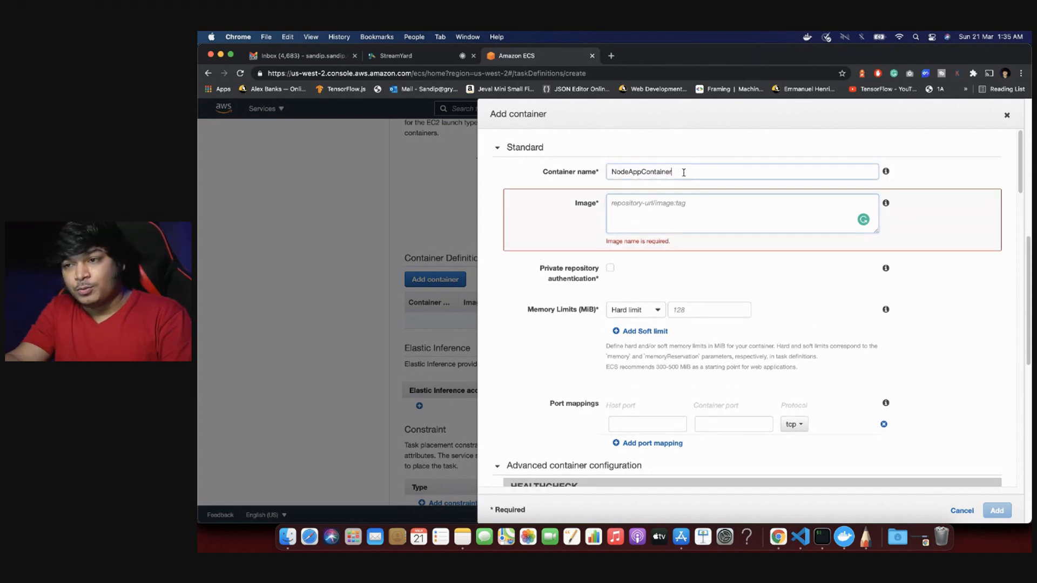
double_click(682, 171)
left_click(668, 220)
type("120717539064.dkr.ecr.us-west-2.amazonaws.com/cicddemo:latest")
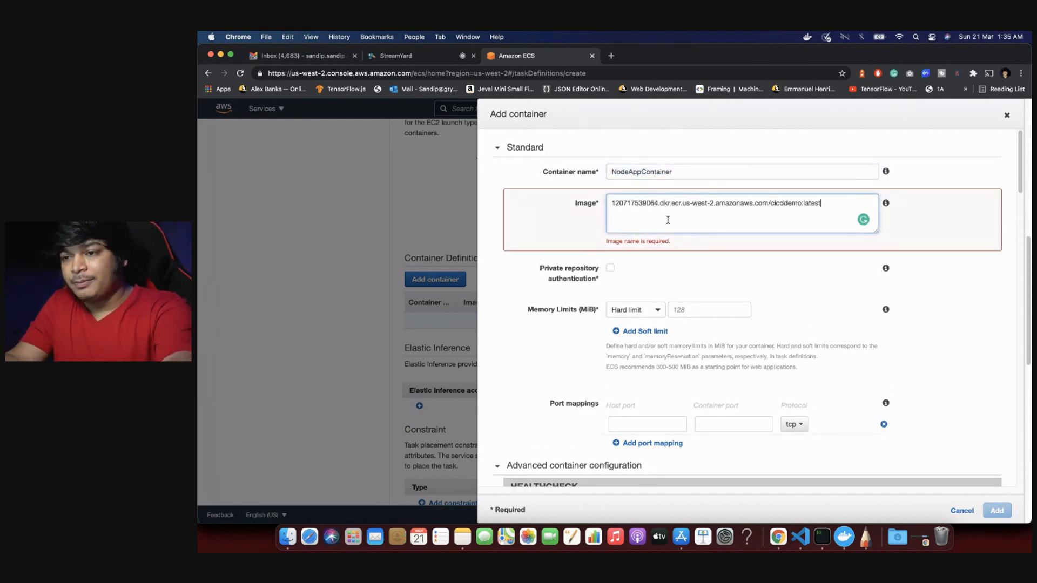
left_click(560, 223)
triple_click(641, 212)
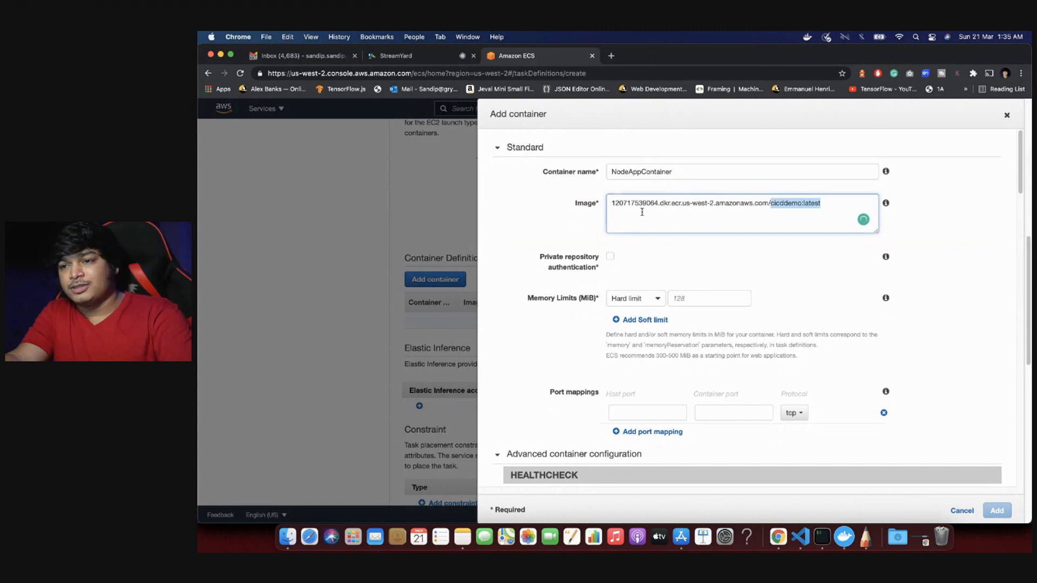
left_click(643, 257)
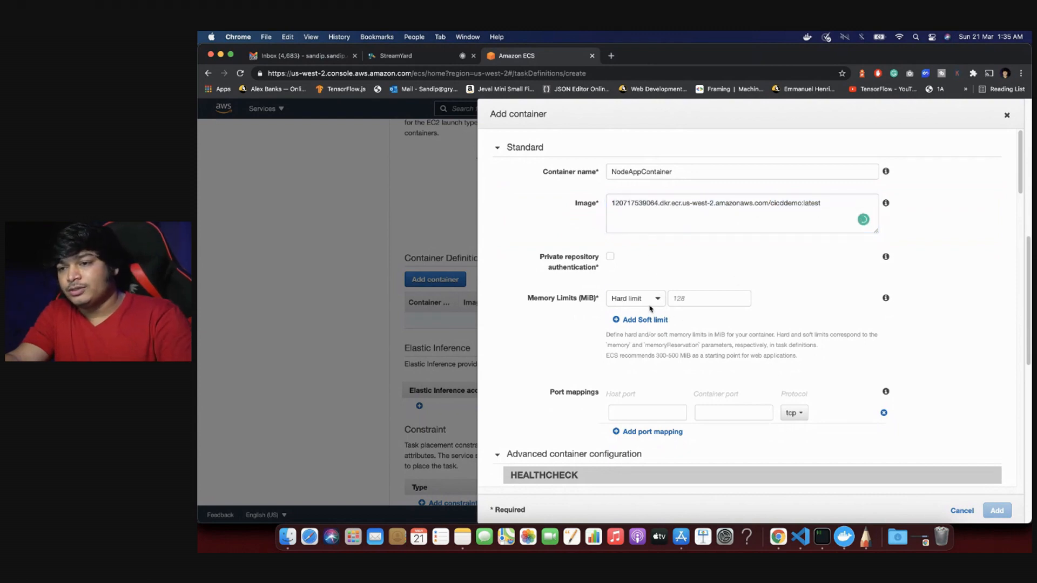
Step: Set the container's memory limit to a soft limit of 1000 MiB
left_click(650, 306)
left_click(646, 327)
left_click(704, 299)
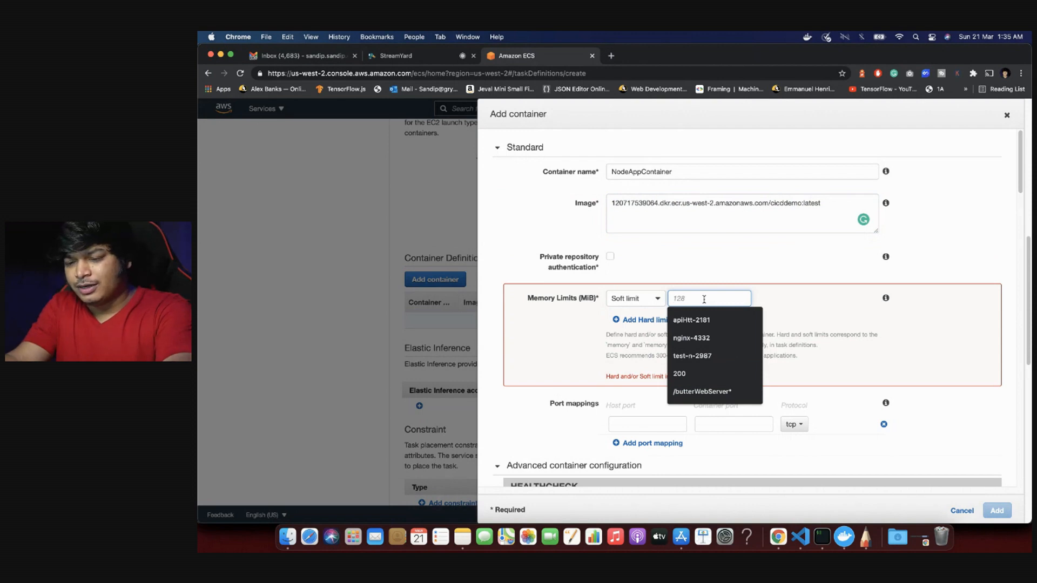
type("1000")
left_click(726, 345)
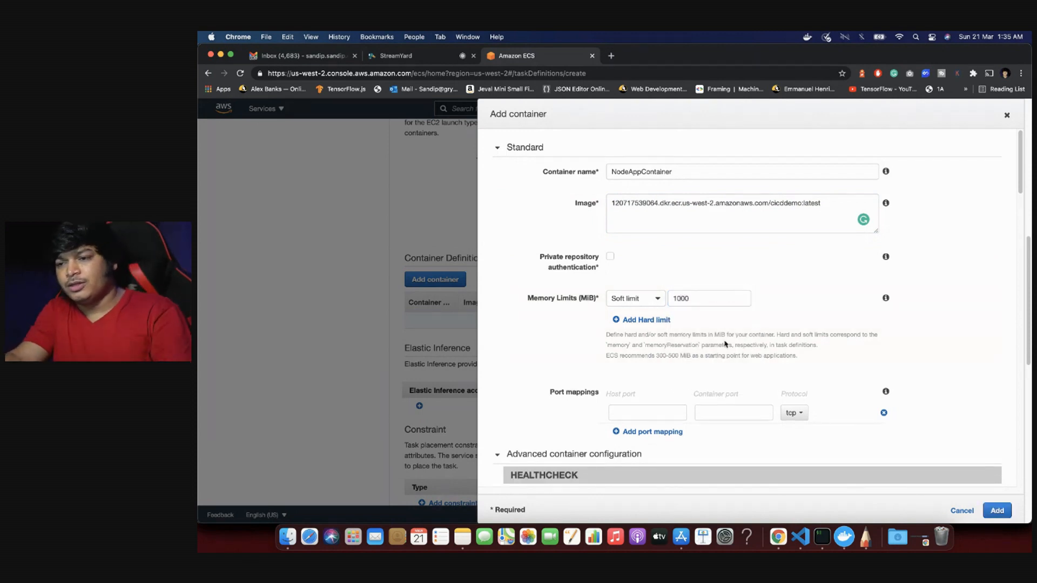
Step: Map host port 3000 to container port 3000 over tcp
scroll(702, 346, "down", 4)
left_click(633, 299)
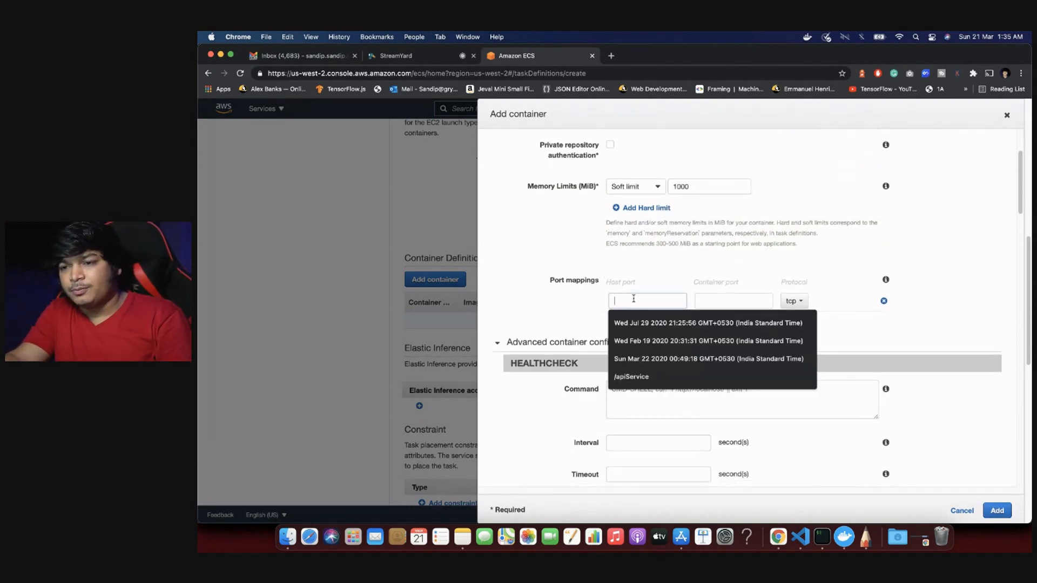
type("3000")
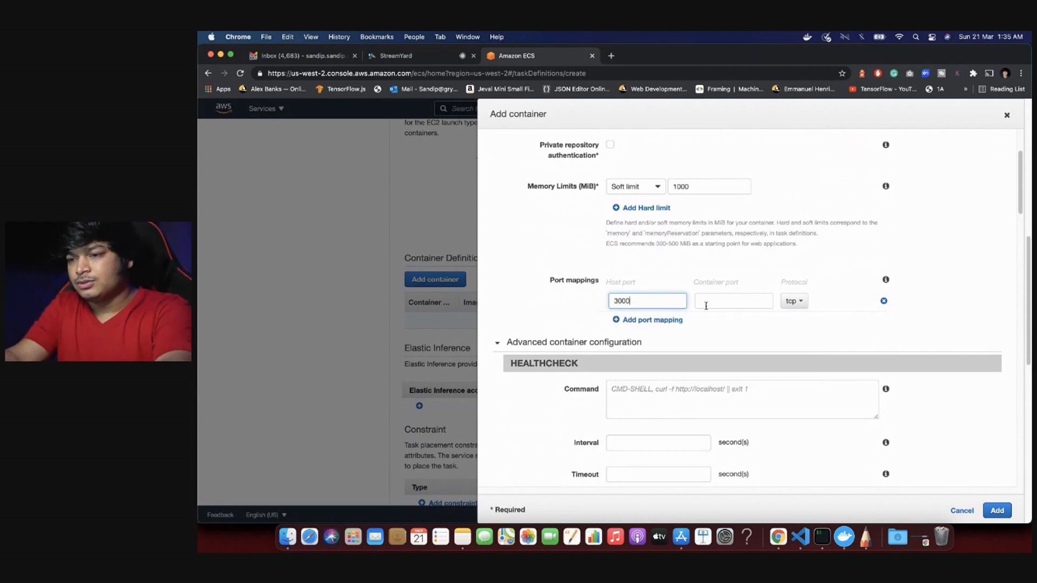
left_click(704, 302)
type("3000")
left_click(760, 337)
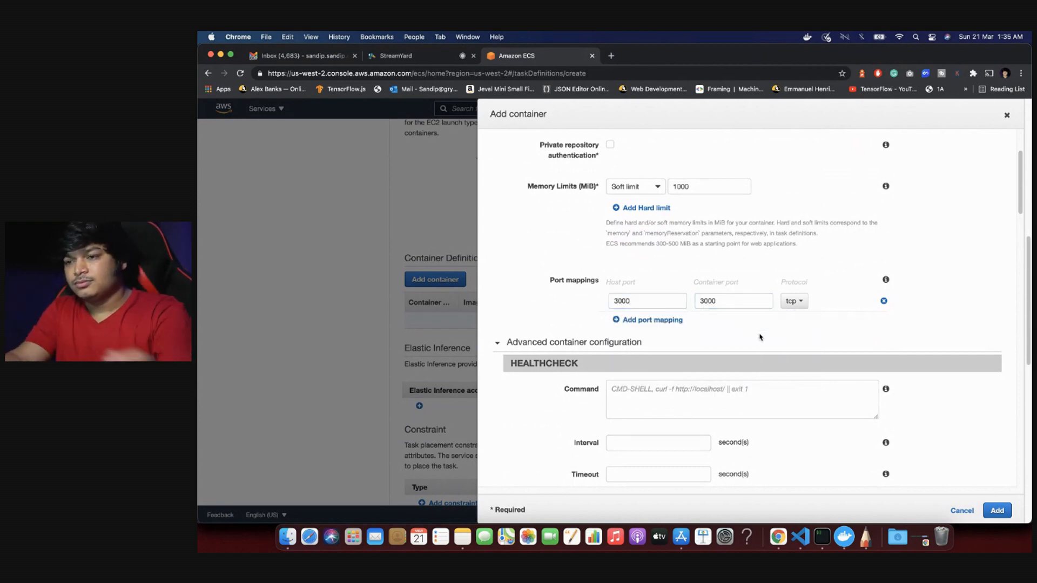
Step: Enable auto-configured CloudWatch Logs for the container and add the container to the task definition
scroll(683, 346, "down", 5)
scroll(682, 365, "down", 12)
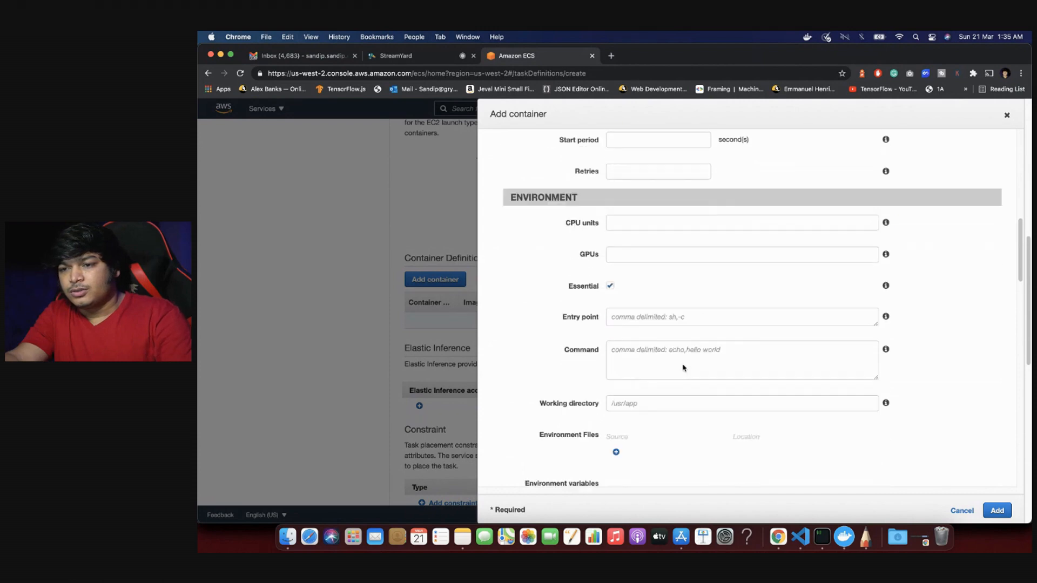
scroll(682, 368, "down", 10)
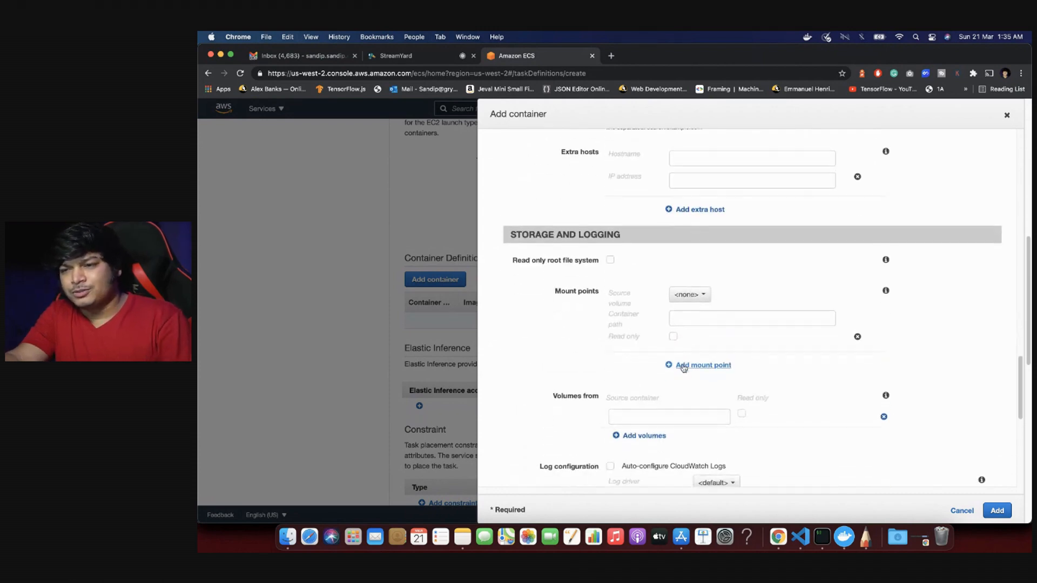
scroll(683, 368, "up", 6)
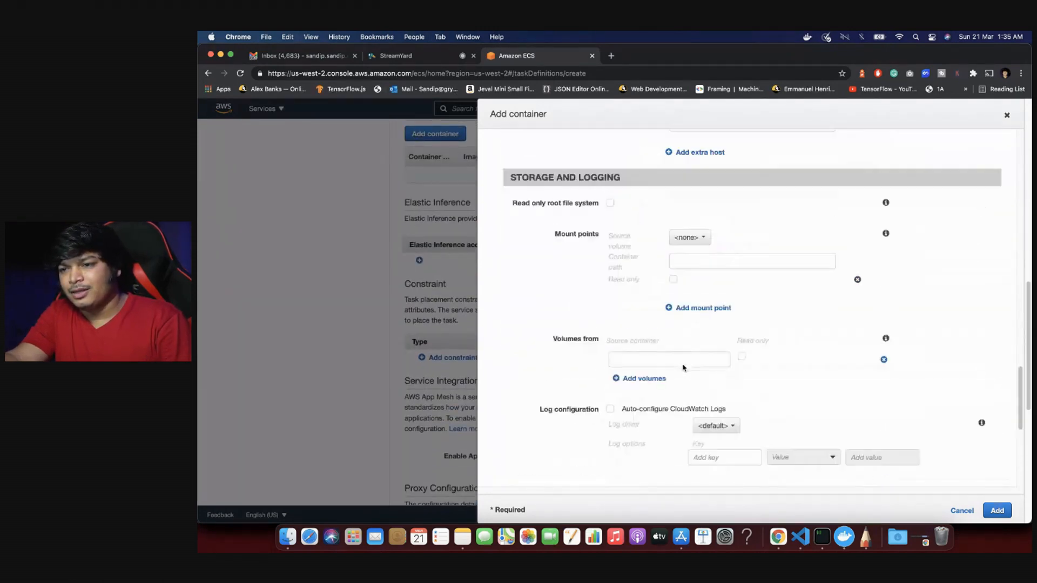
scroll(682, 368, "down", 1)
left_click(610, 356)
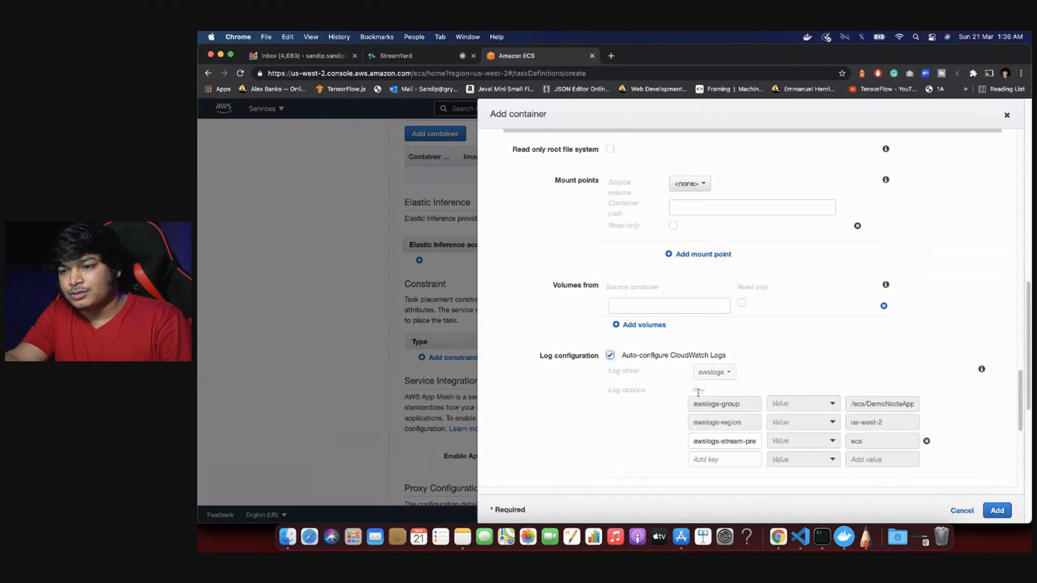
scroll(725, 426, "down", 3)
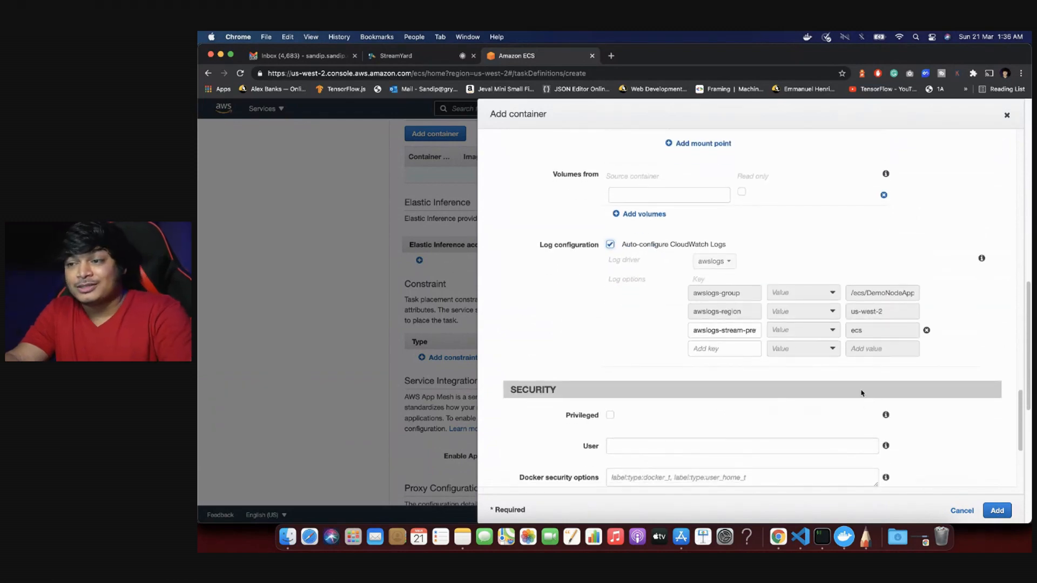
scroll(869, 390, "down", 5)
left_click(996, 510)
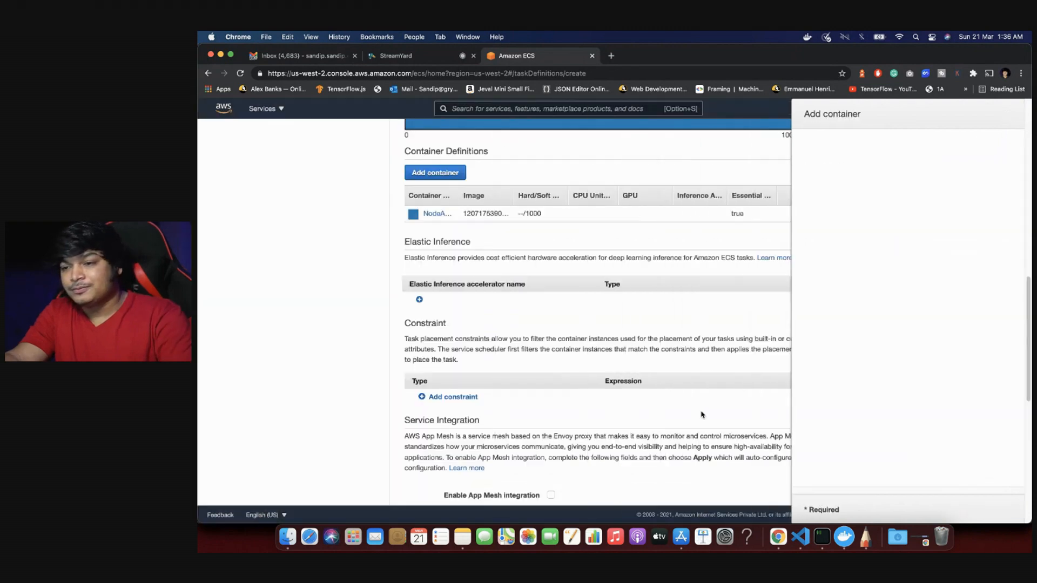
Step: Create the task definition with the container added and look over its detail page
scroll(701, 414, "down", 2)
scroll(722, 448, "down", 10)
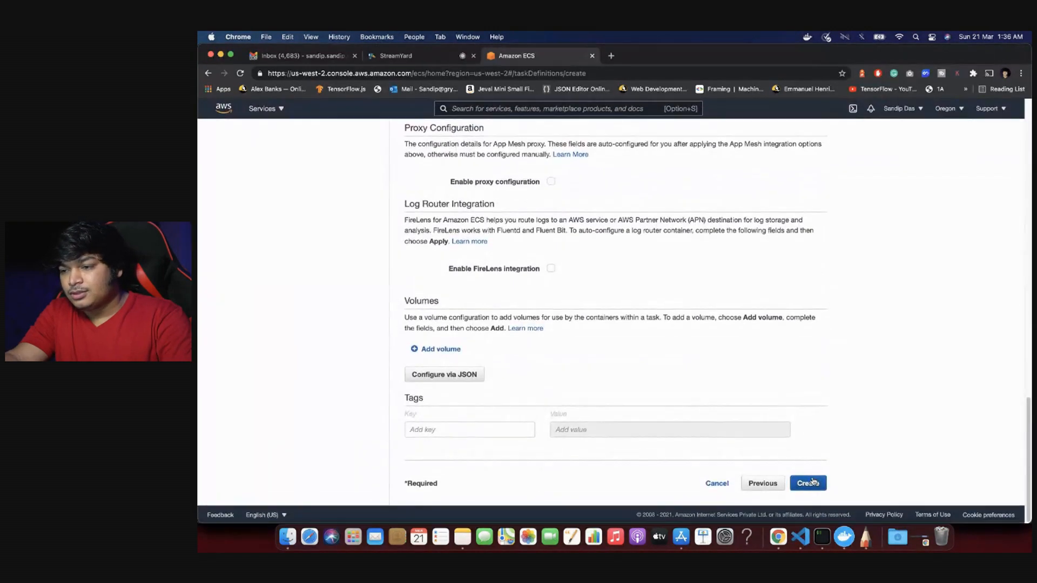
left_click(807, 482)
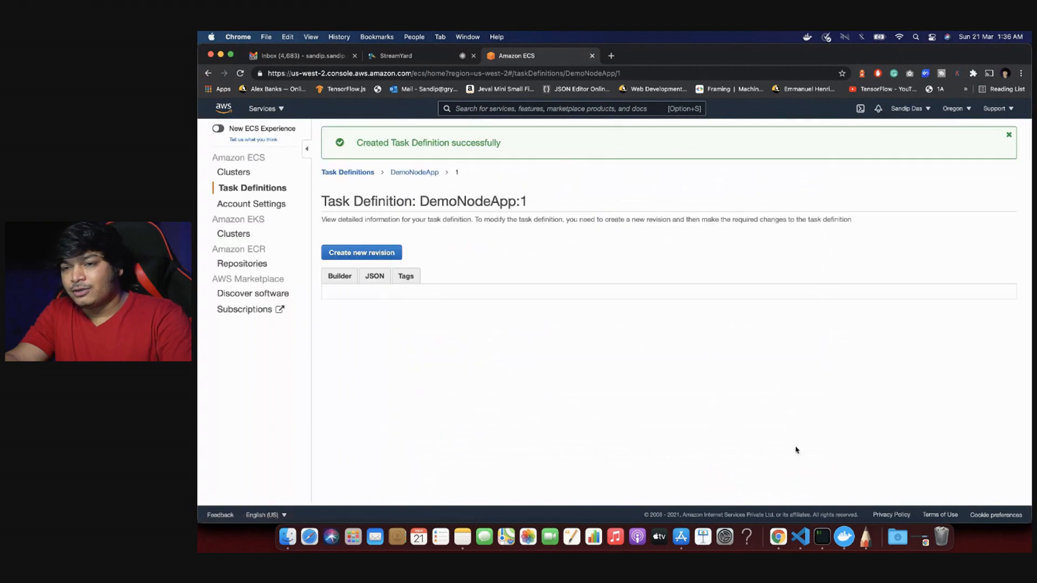
scroll(549, 354, "down", 8)
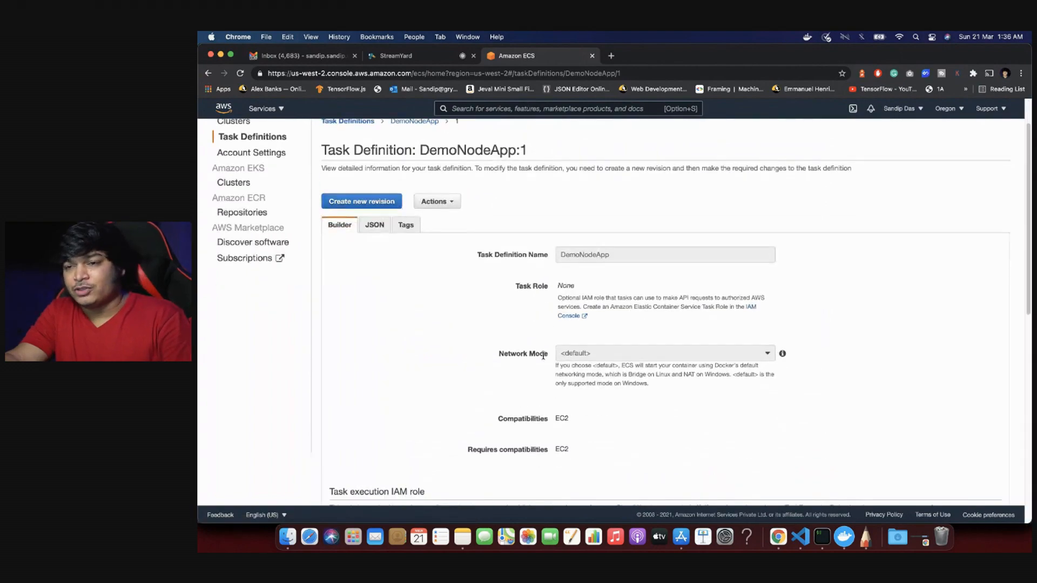
scroll(543, 358, "up", 10)
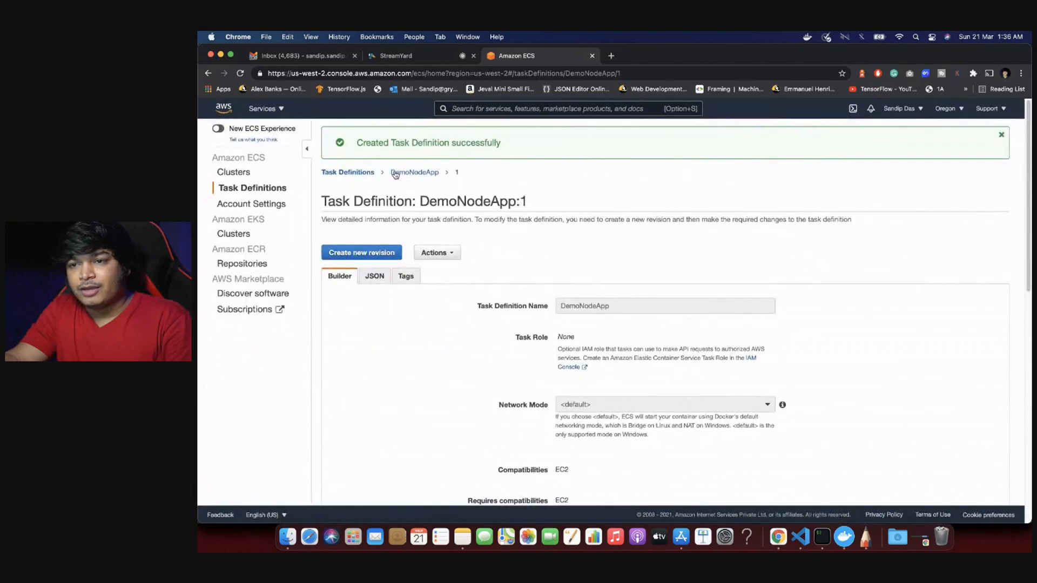
Step: Start creating a service in CICDCluster with launch type EC2 and the DemoNodeApp task definition
left_click(235, 171)
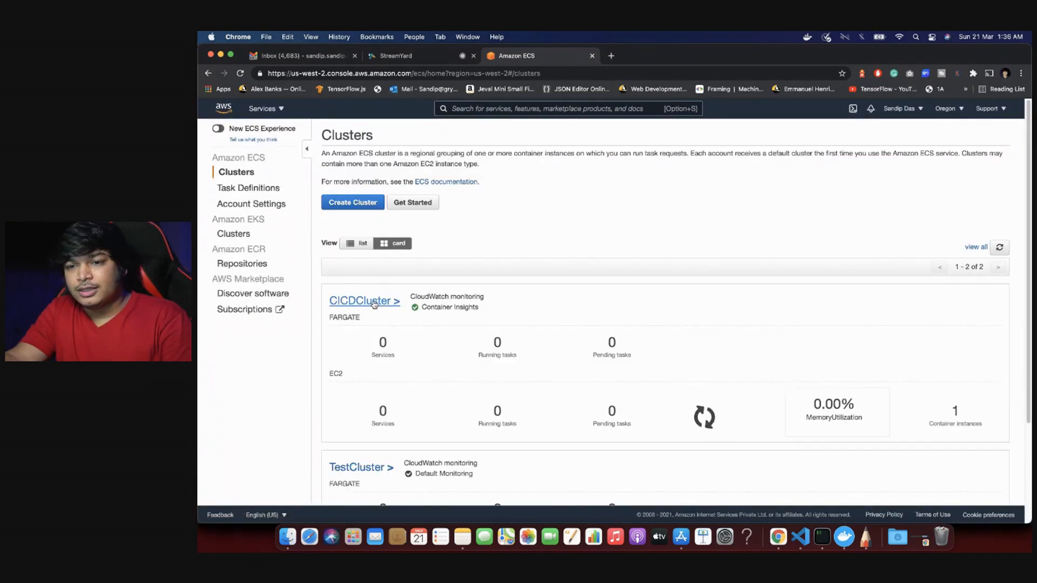
left_click(360, 301)
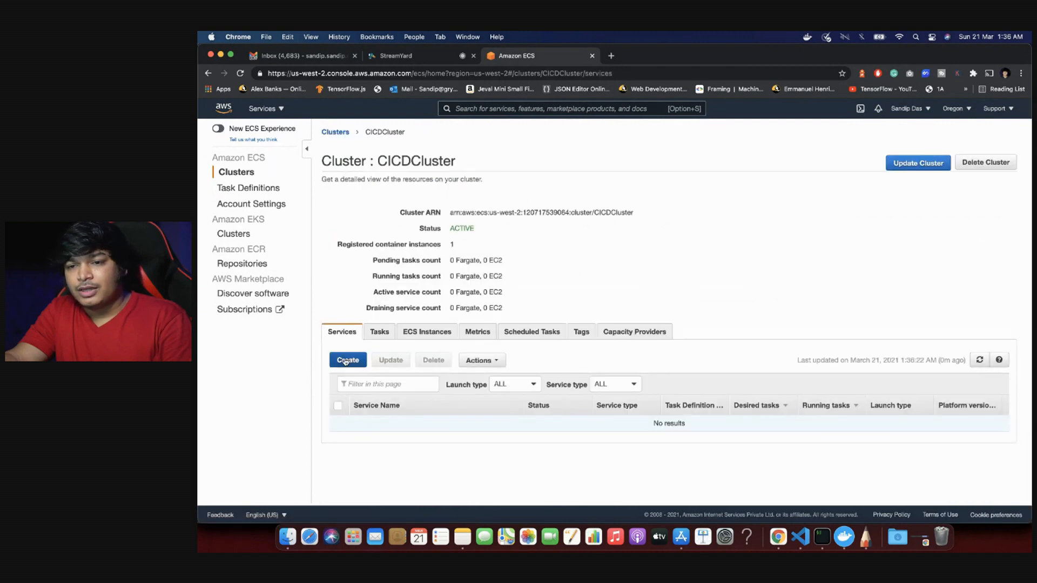
left_click(347, 360)
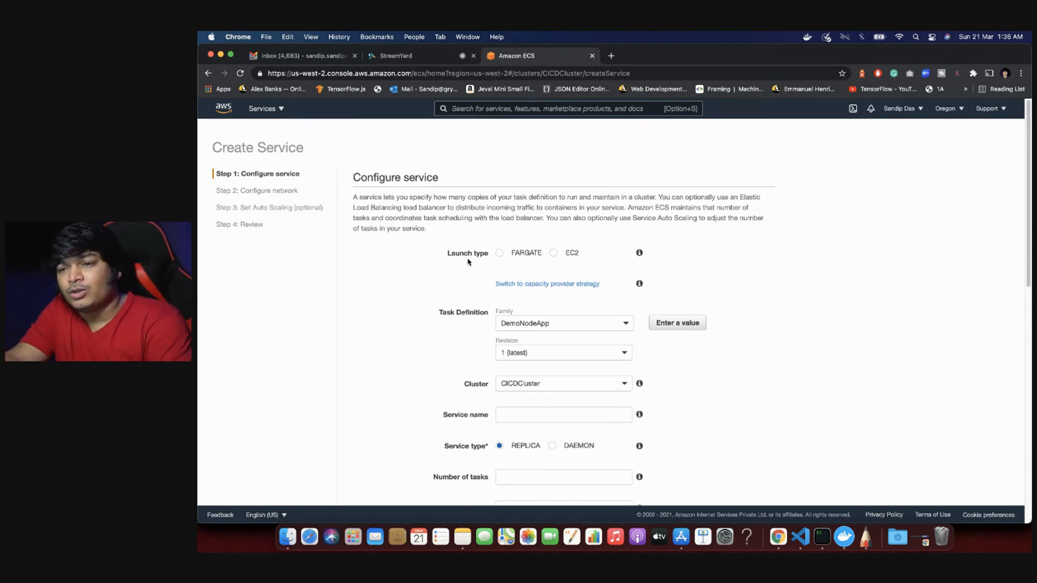
left_click(553, 254)
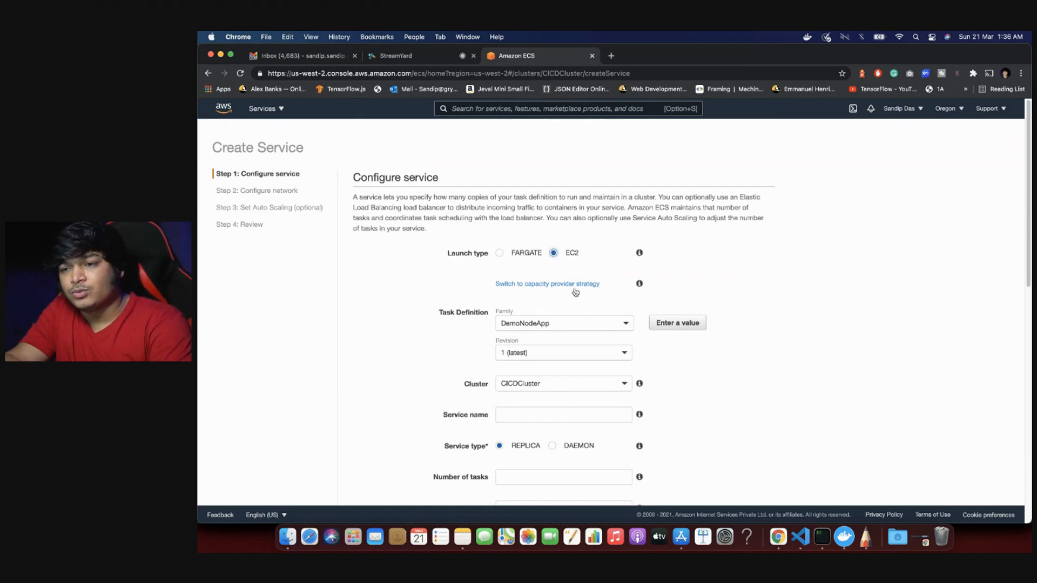
left_click(533, 326)
left_click(535, 327)
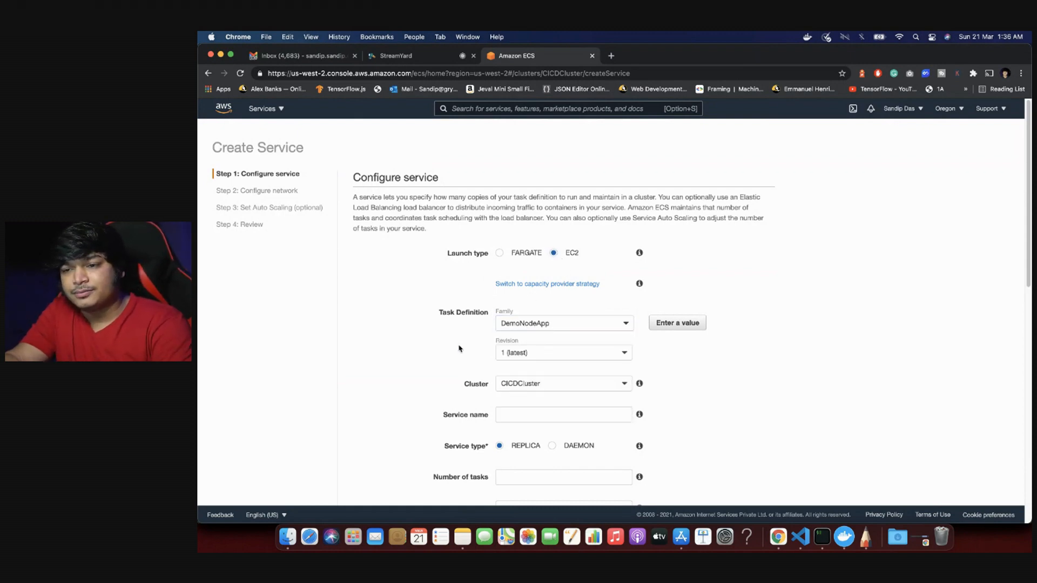
Step: Name the service DemoNodeAppService and set its number of tasks to 1
scroll(460, 349, "down", 3)
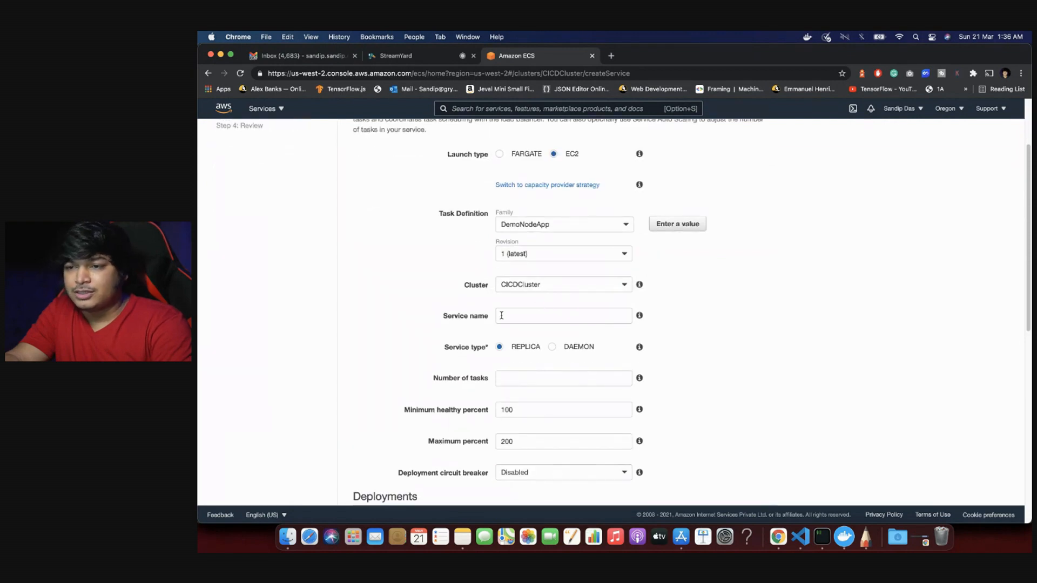
left_click(513, 315)
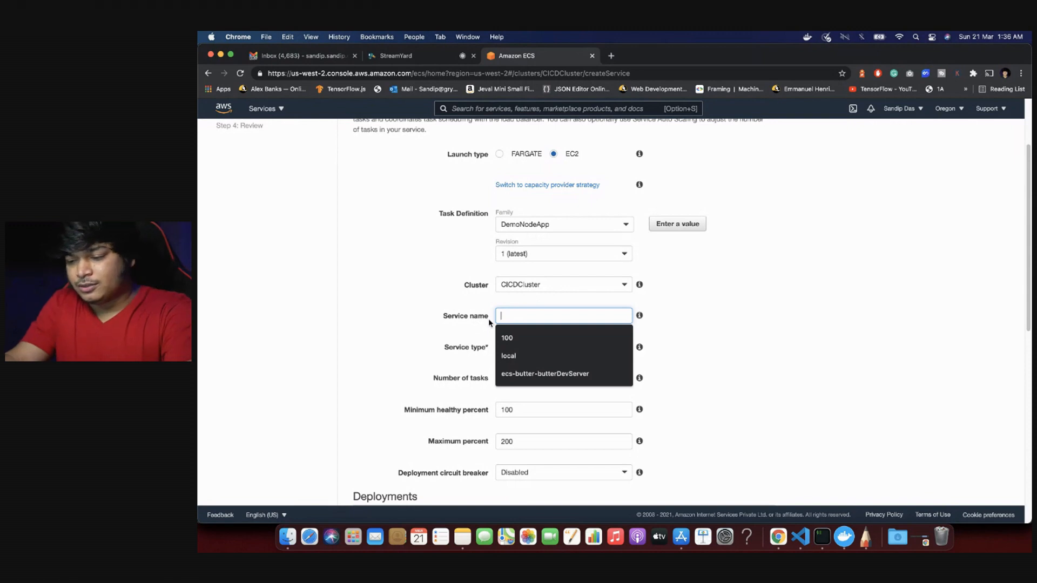
type("DemoNod")
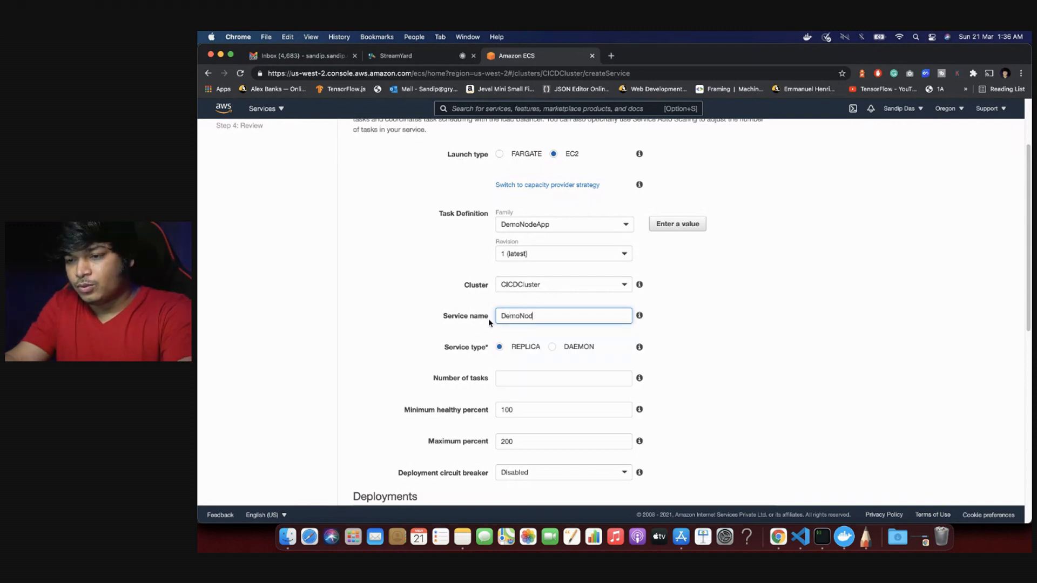
type("eAppService")
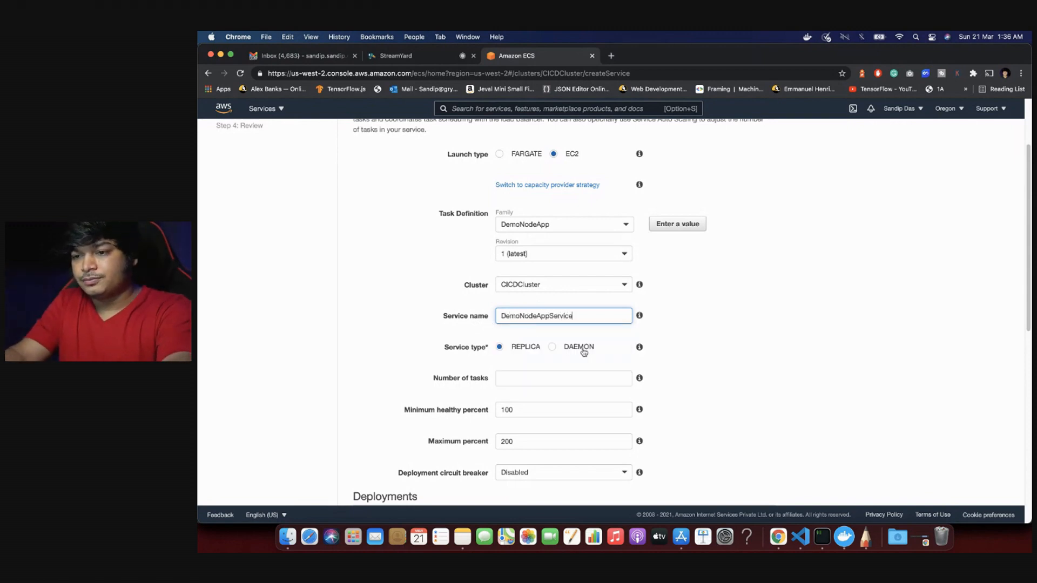
scroll(583, 358, "down", 2)
left_click(533, 301)
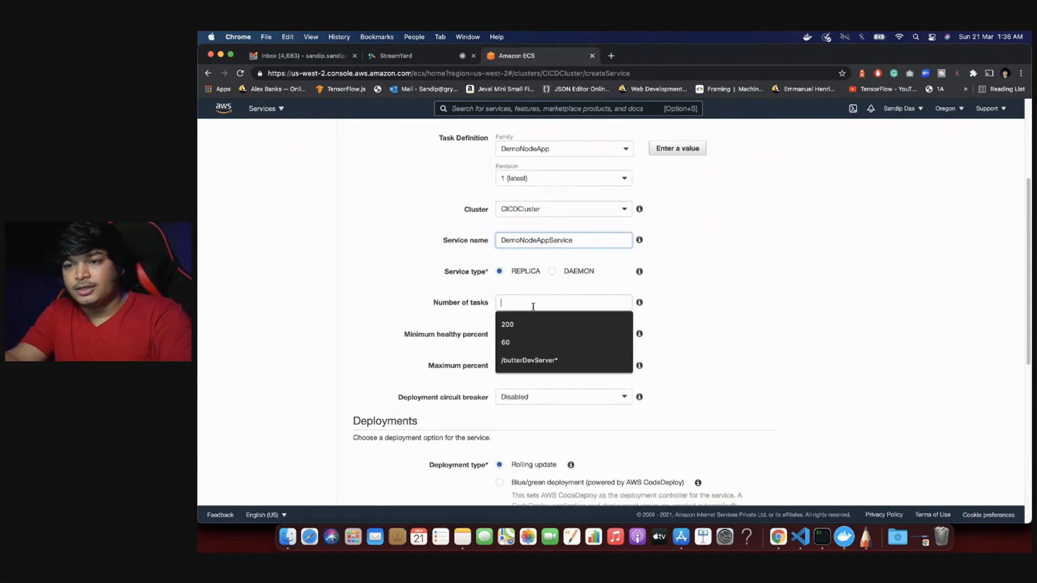
type("1")
left_click(681, 347)
scroll(680, 346, "down", 1)
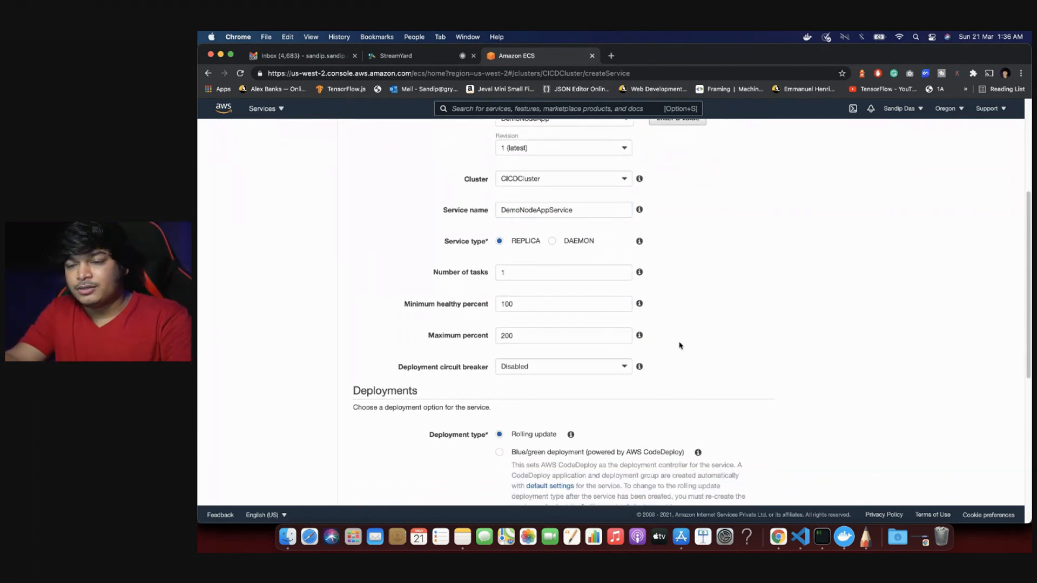
Step: Set the task placement template to BinPack and continue to the service's network configuration
scroll(546, 324, "down", 2)
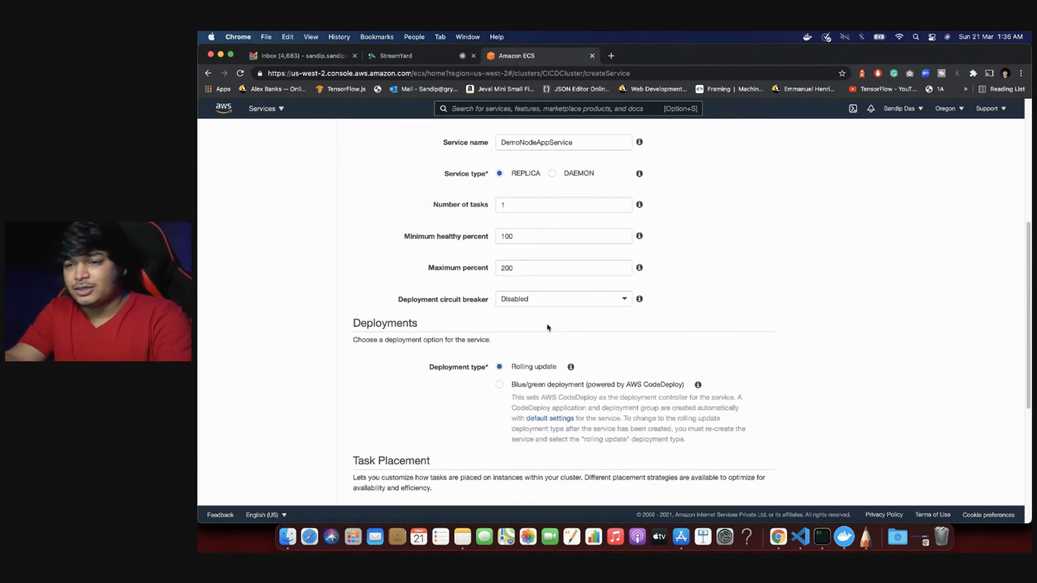
scroll(579, 354, "down", 3)
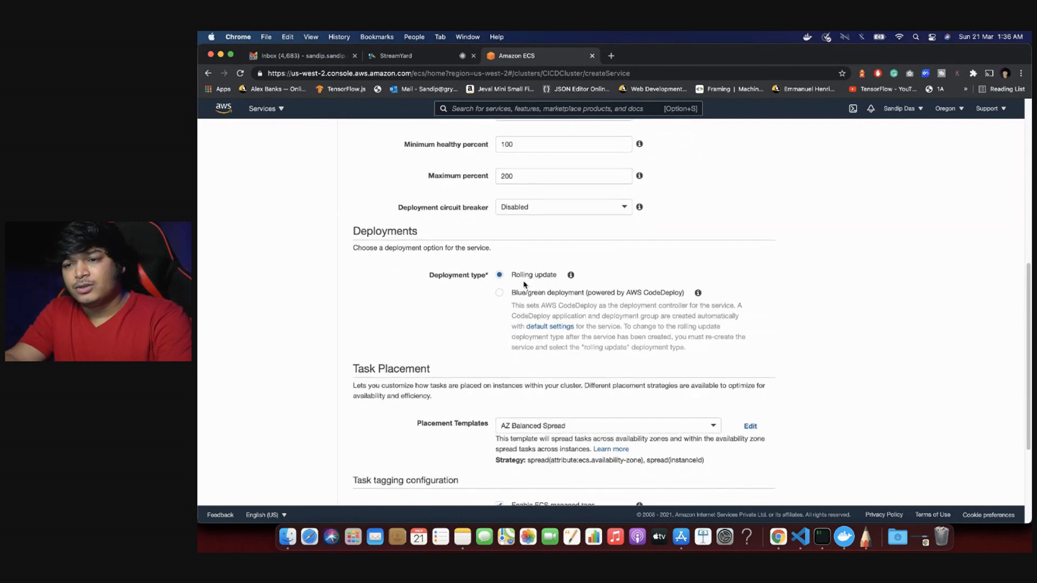
scroll(542, 387, "down", 1)
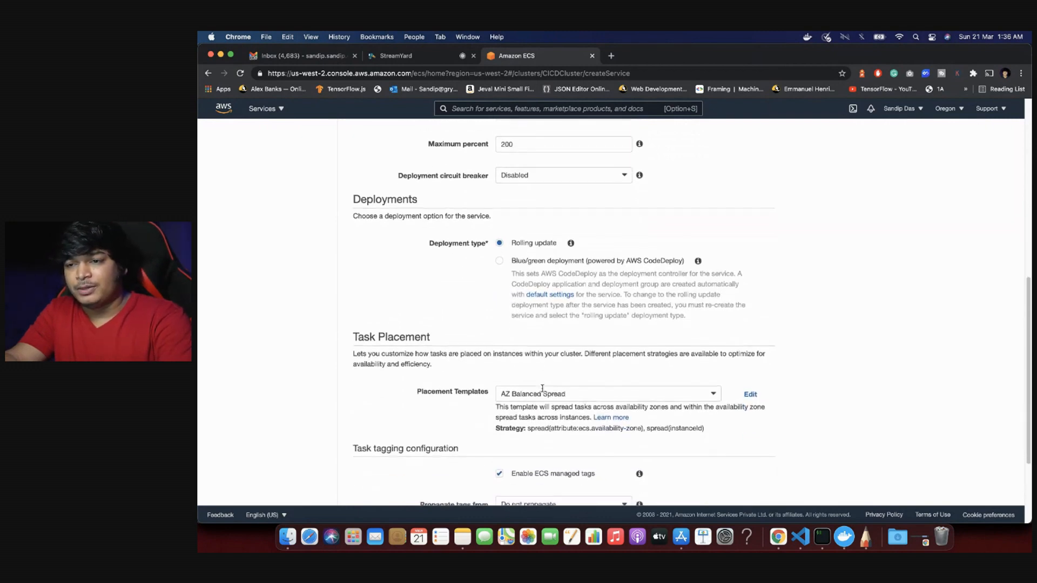
scroll(440, 345, "down", 1)
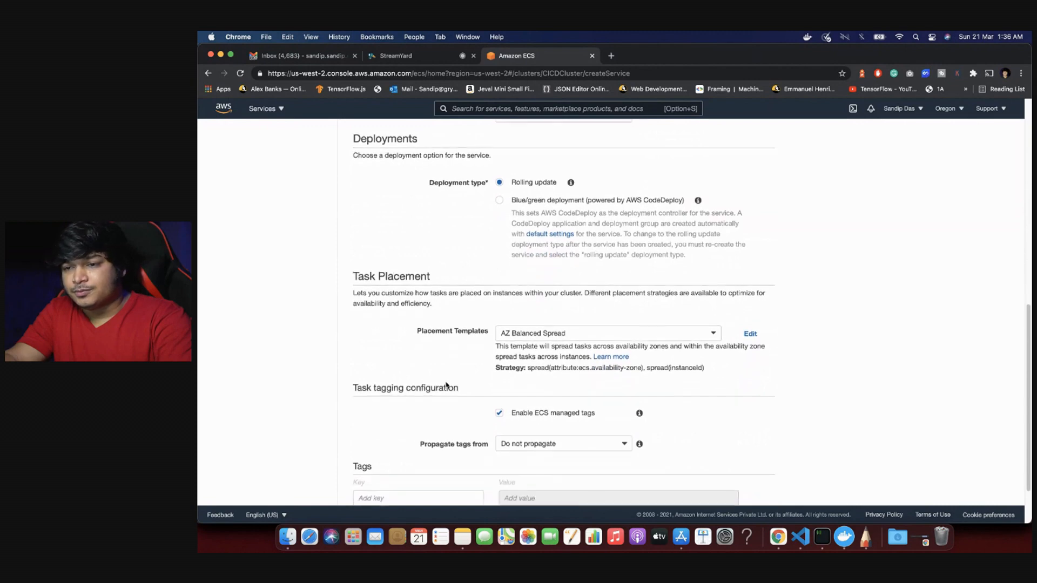
left_click(574, 332)
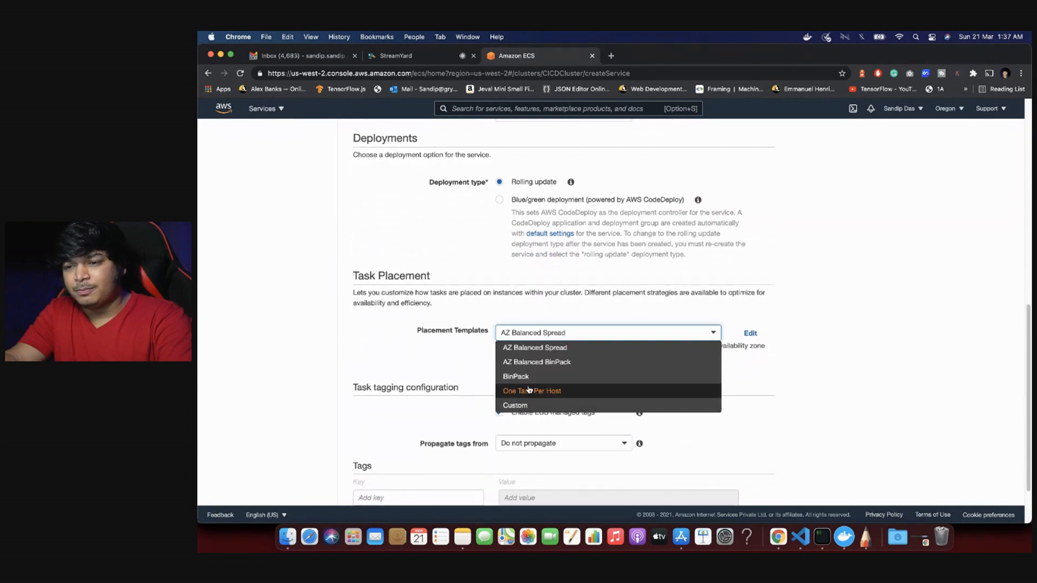
left_click(634, 374)
scroll(634, 374, "down", 2)
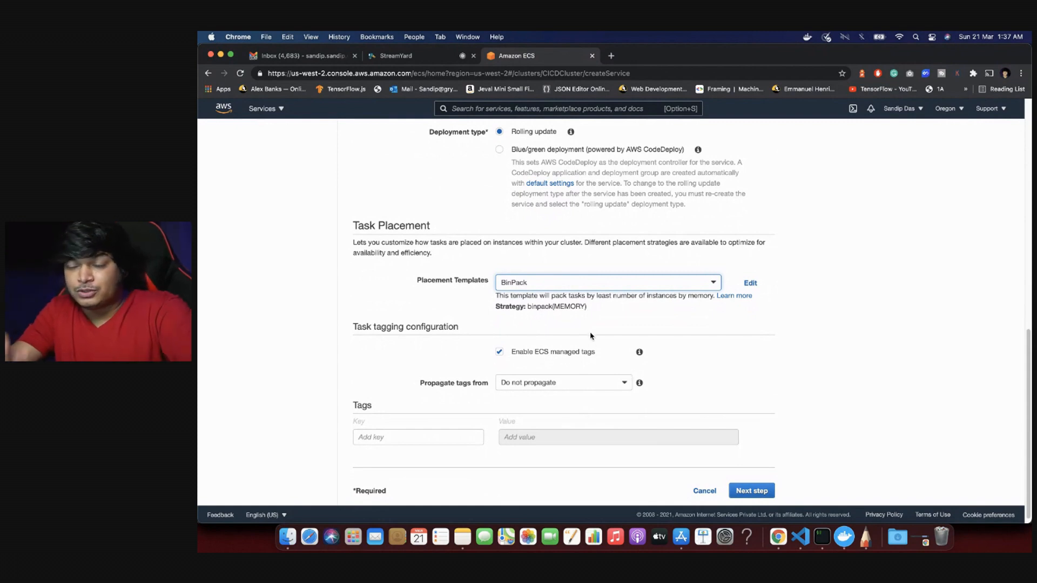
scroll(591, 336, "down", 1)
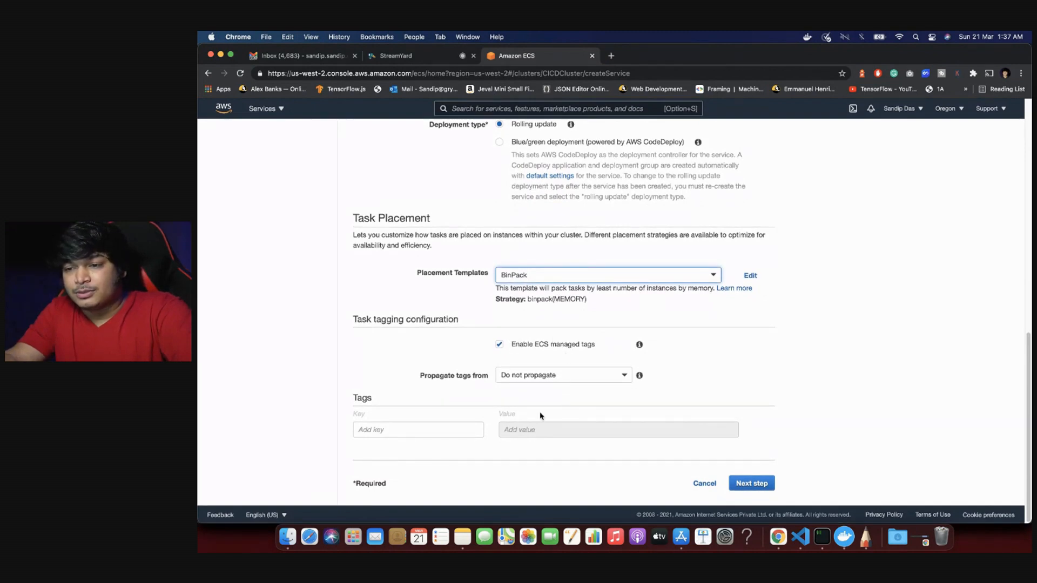
left_click(756, 483)
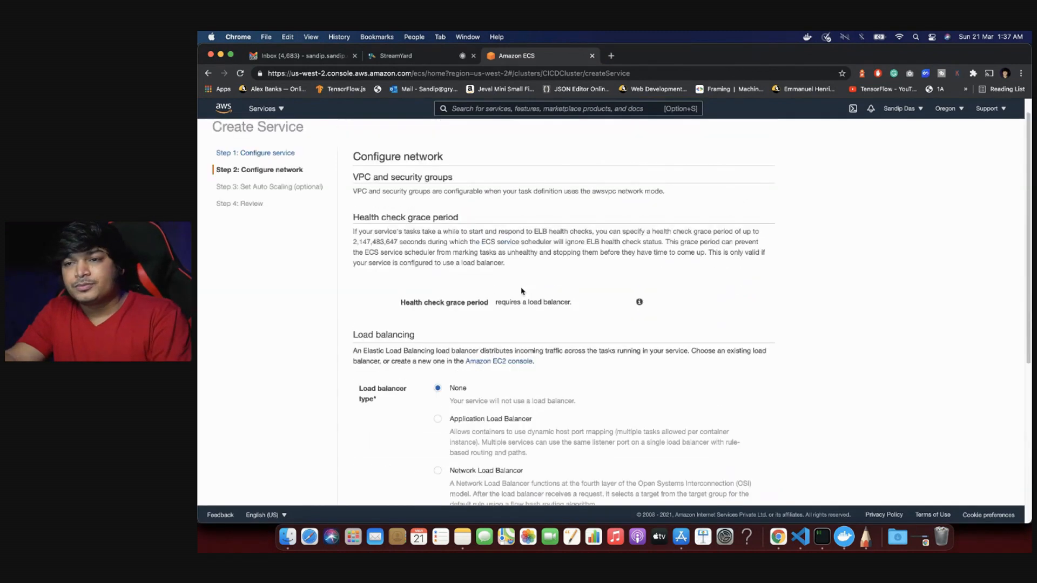
Step: Choose an Application Load Balancer for the service and set the health check grace period to 10
scroll(527, 298, "down", 5)
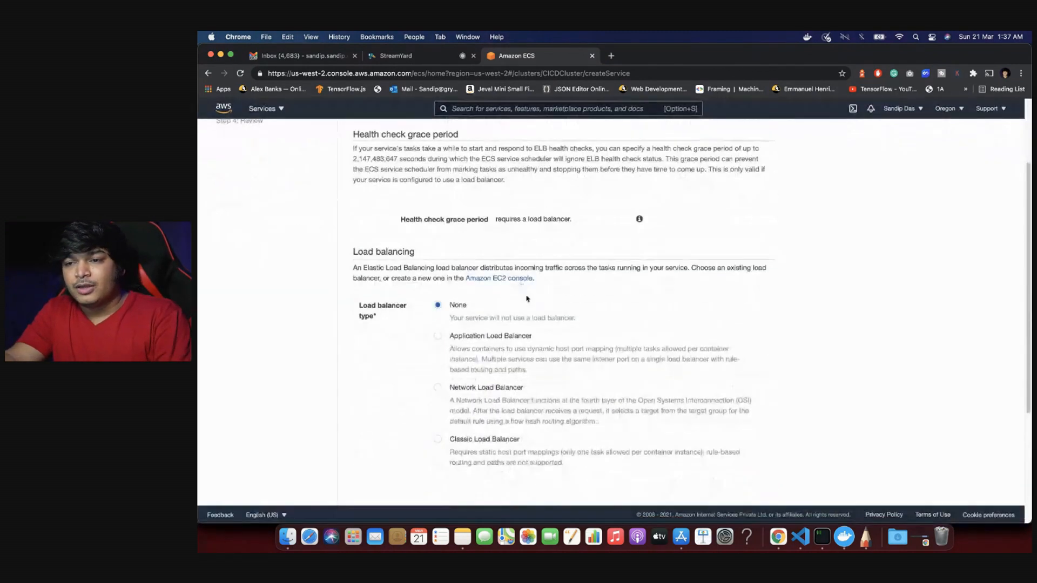
left_click(437, 337)
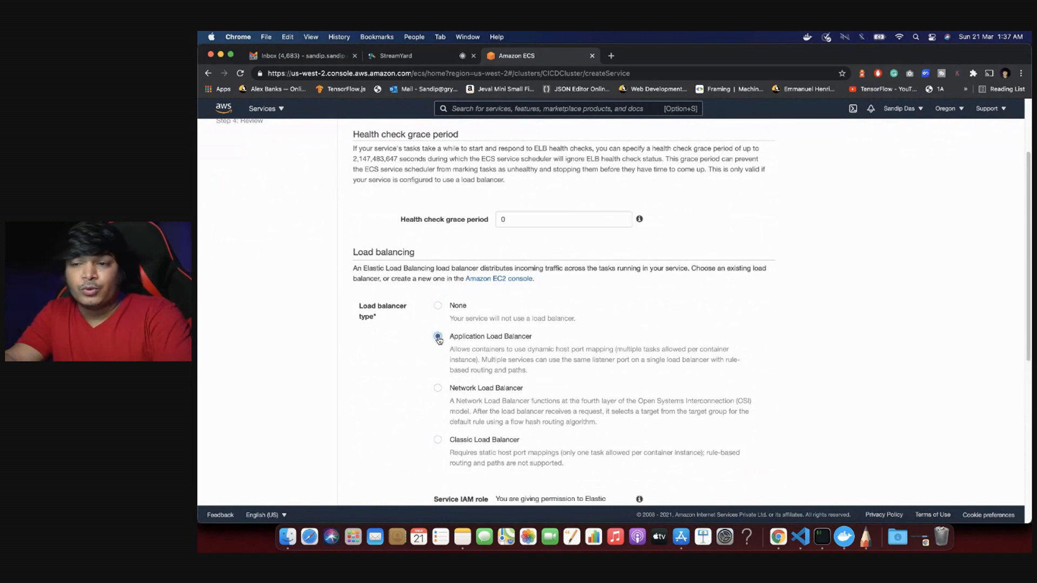
left_click(529, 217)
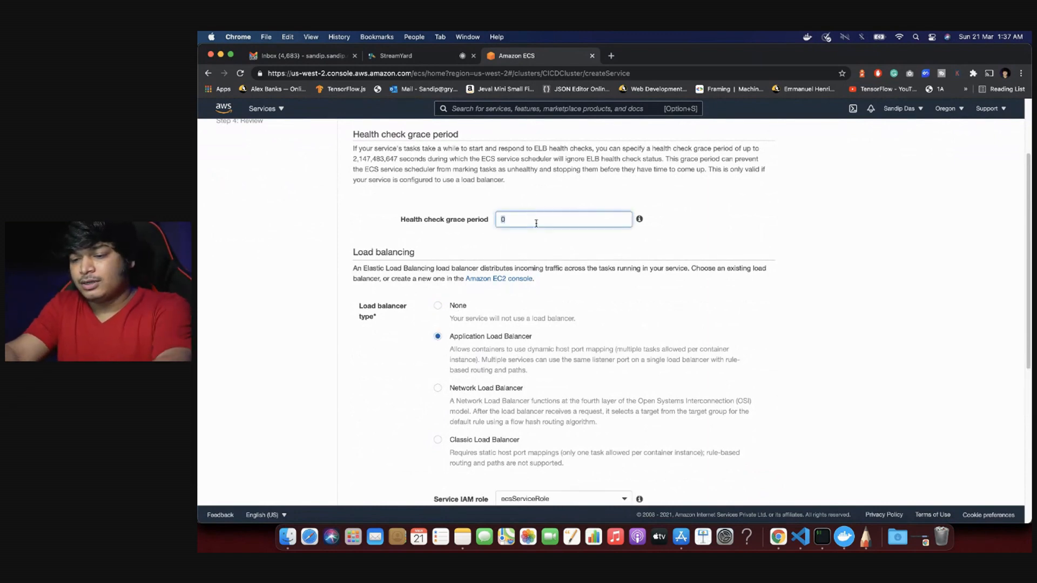
type("10")
left_click(849, 352)
Step: Examine the available load balancer names and the container and port choices for load balancing
scroll(850, 352, "down", 4)
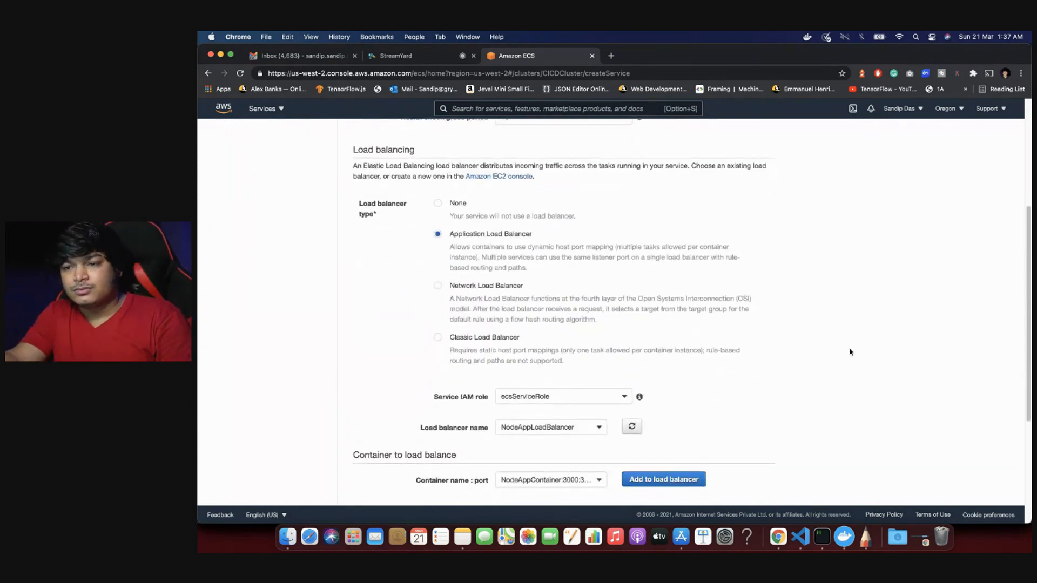
scroll(850, 352, "up", 4)
scroll(611, 297, "down", 5)
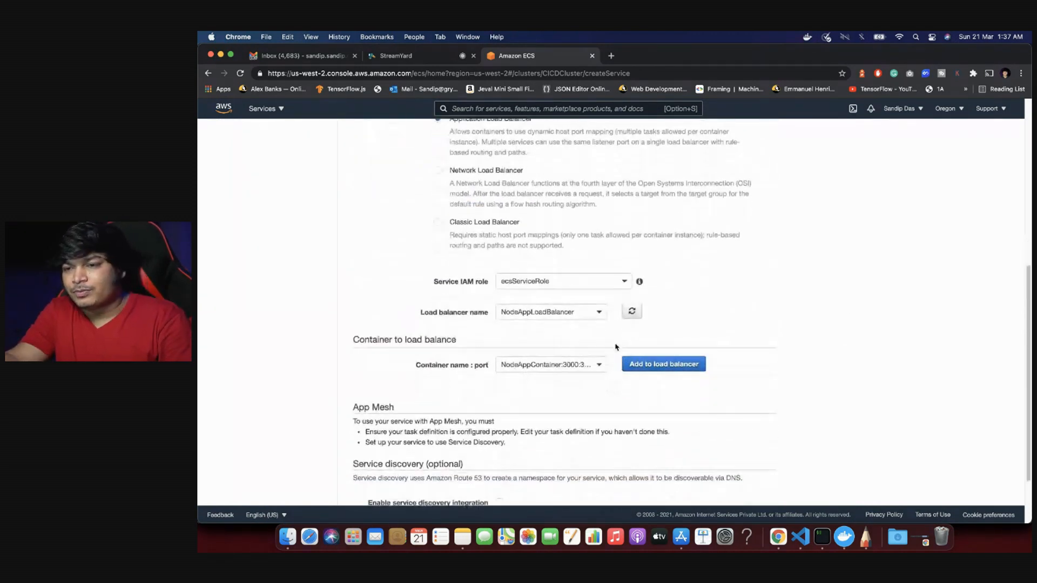
scroll(602, 332, "up", 3)
scroll(538, 253, "down", 4)
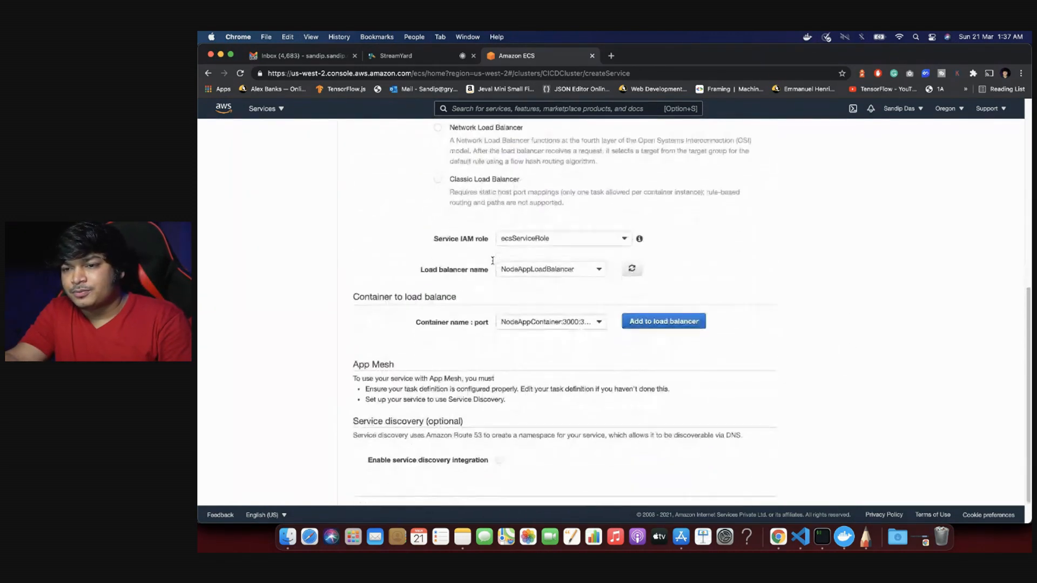
left_click(567, 318)
left_click(582, 366)
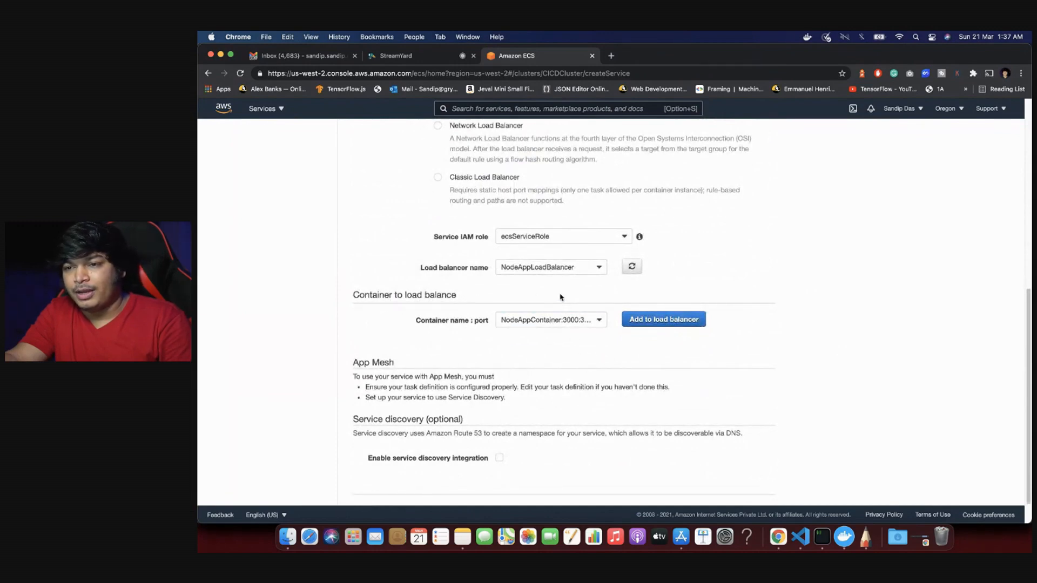
left_click(550, 272)
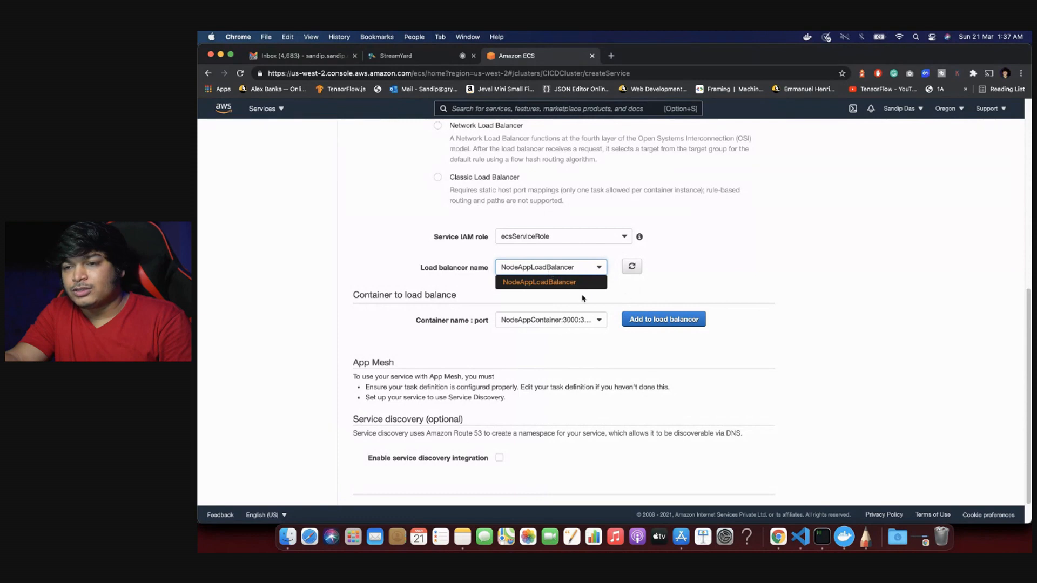
left_click(613, 300)
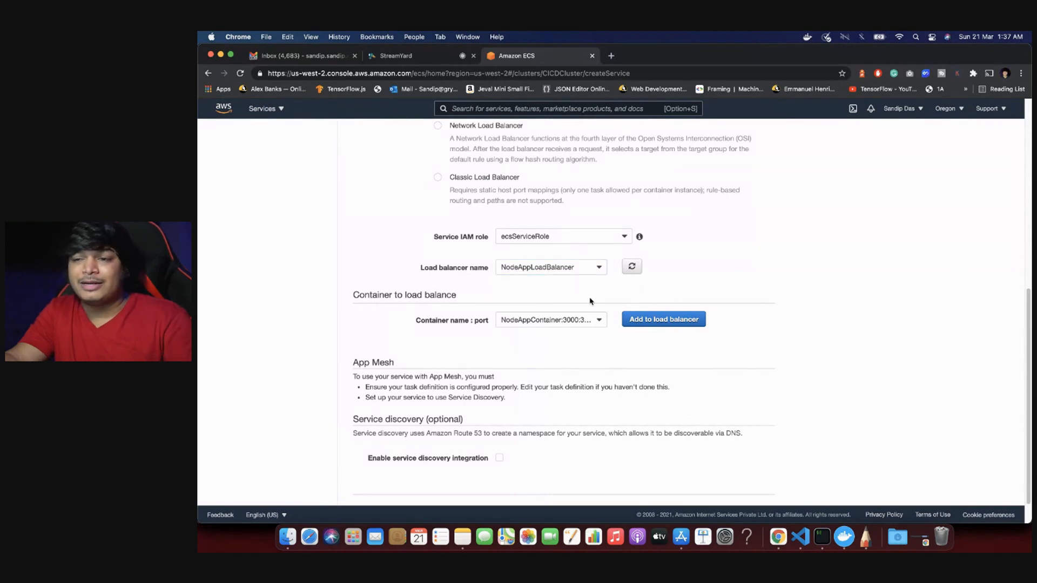
Step: Open the AWS console home page in a new tab, keeping the service form open
scroll(590, 301, "up", 3)
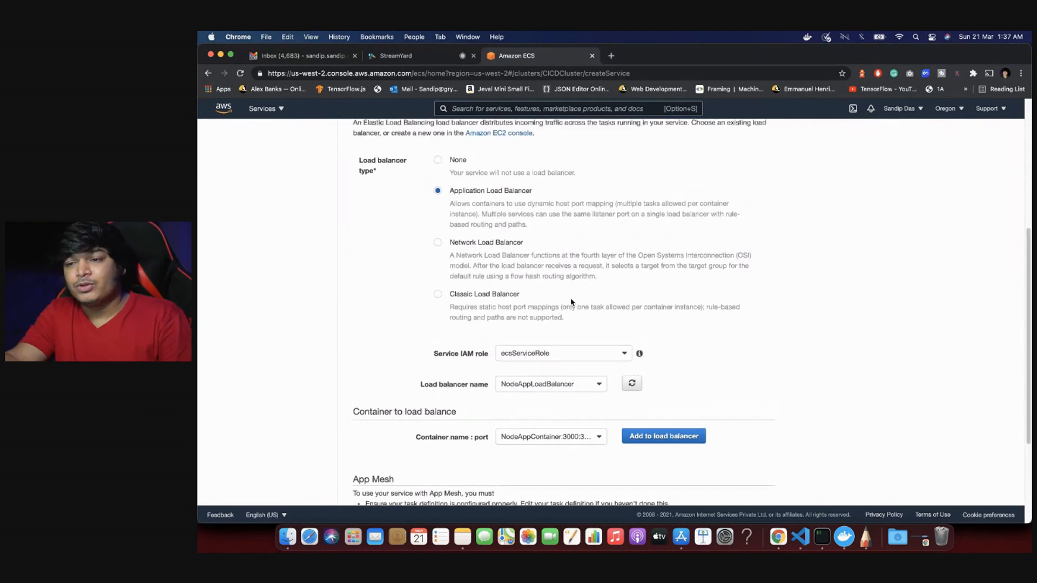
scroll(611, 346, "up", 15)
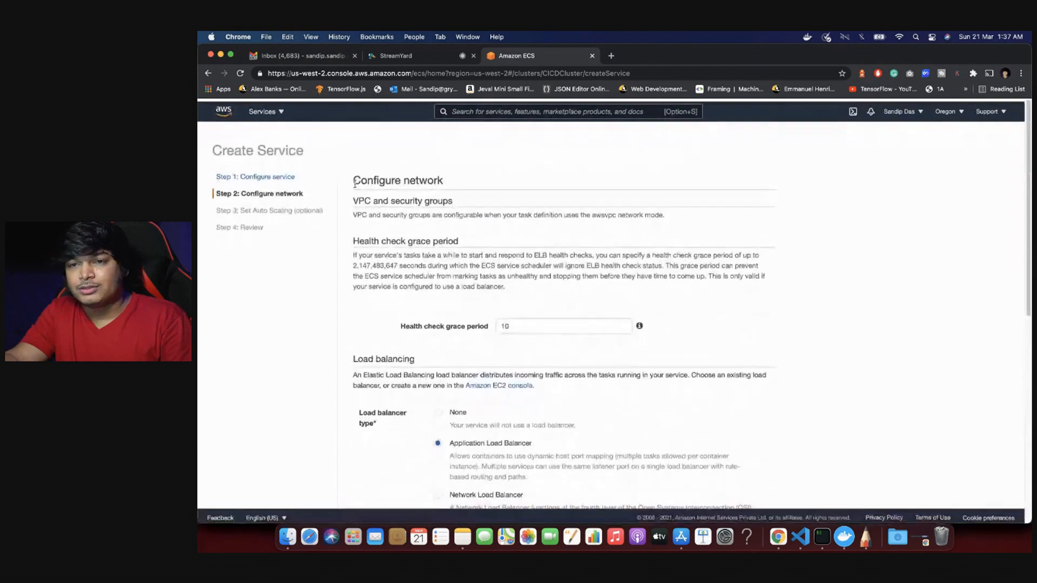
right_click(223, 110)
left_click(263, 113)
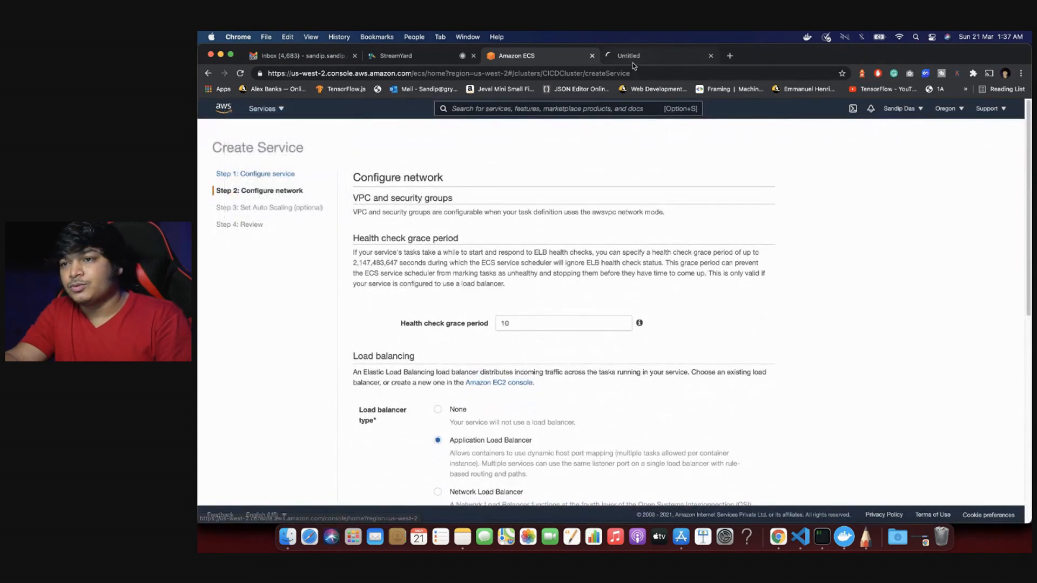
Step: Open the EC2 service in the new console tab and go to its load balancer list
left_click(655, 55)
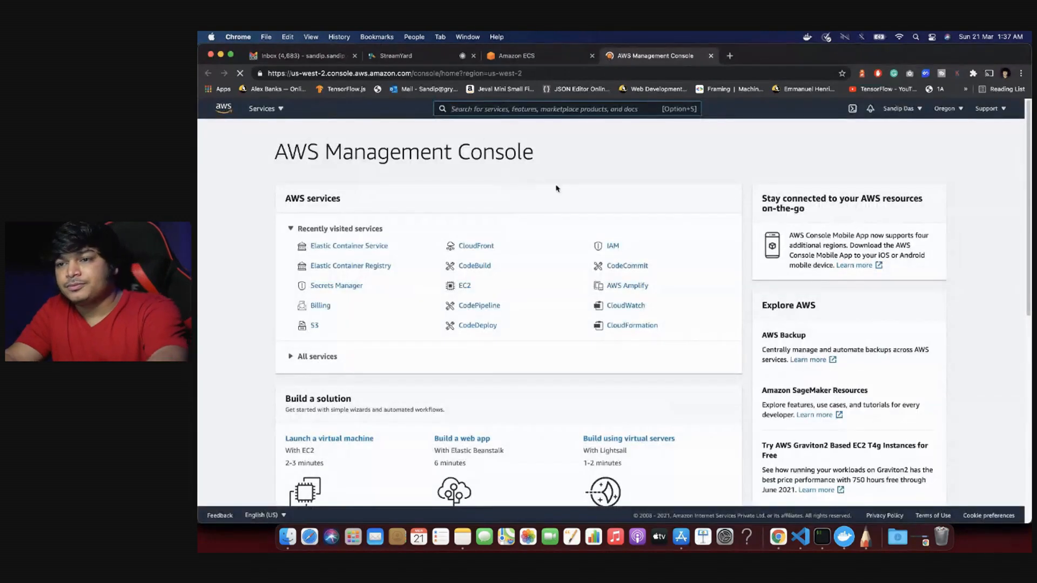
left_click(488, 110)
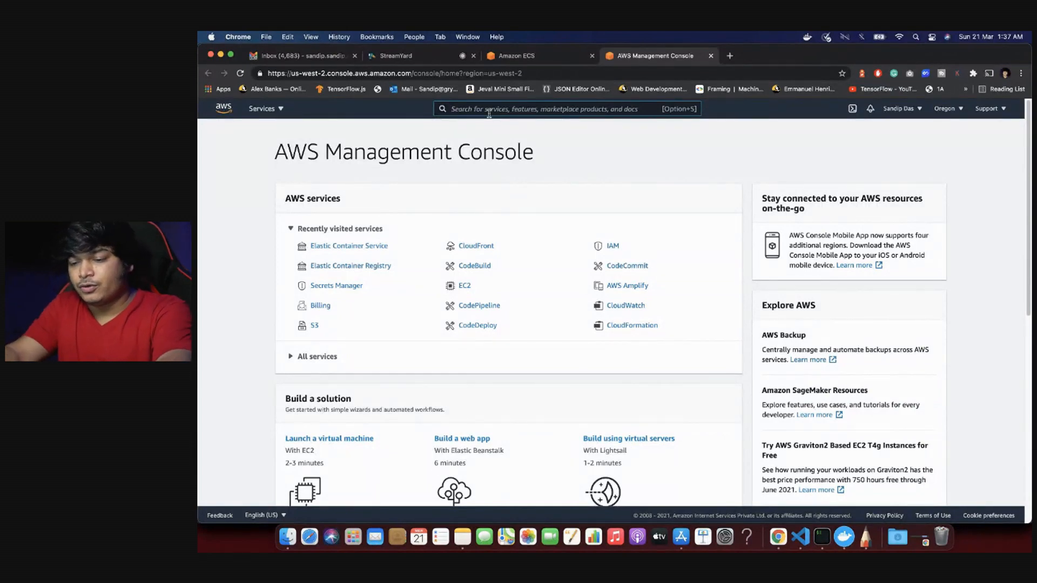
type("ec2")
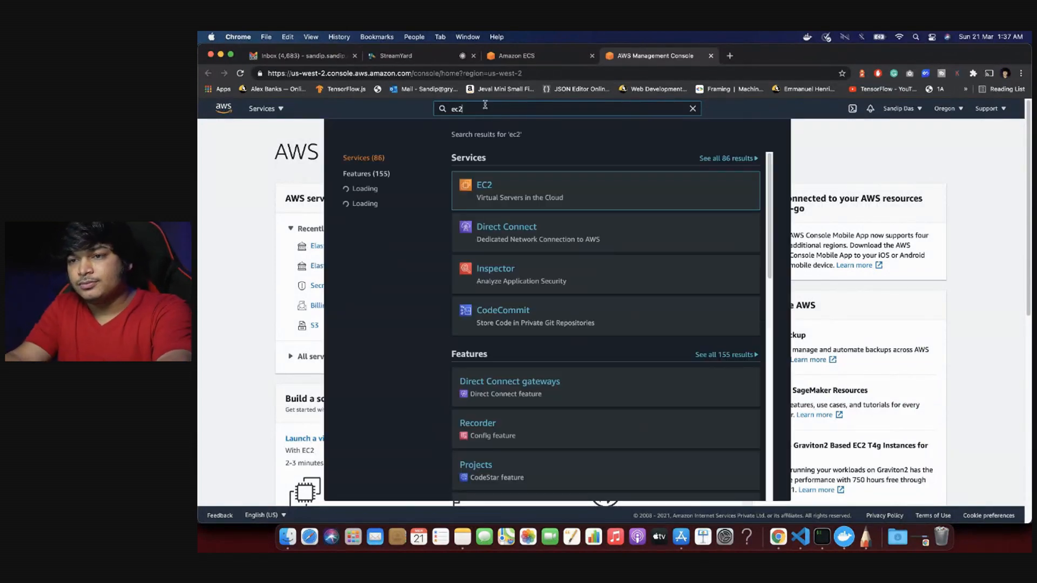
left_click(465, 182)
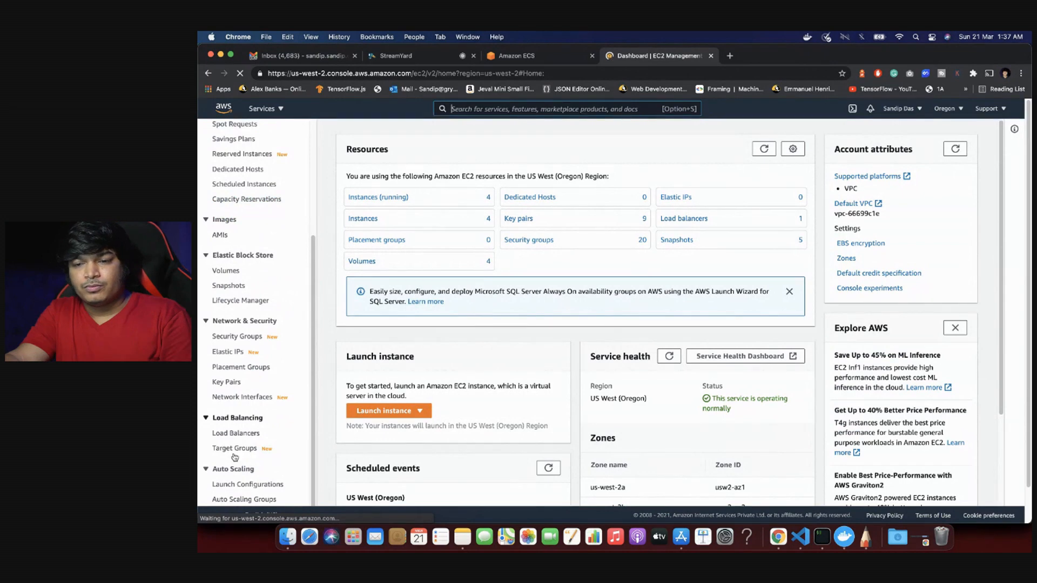
left_click(216, 433)
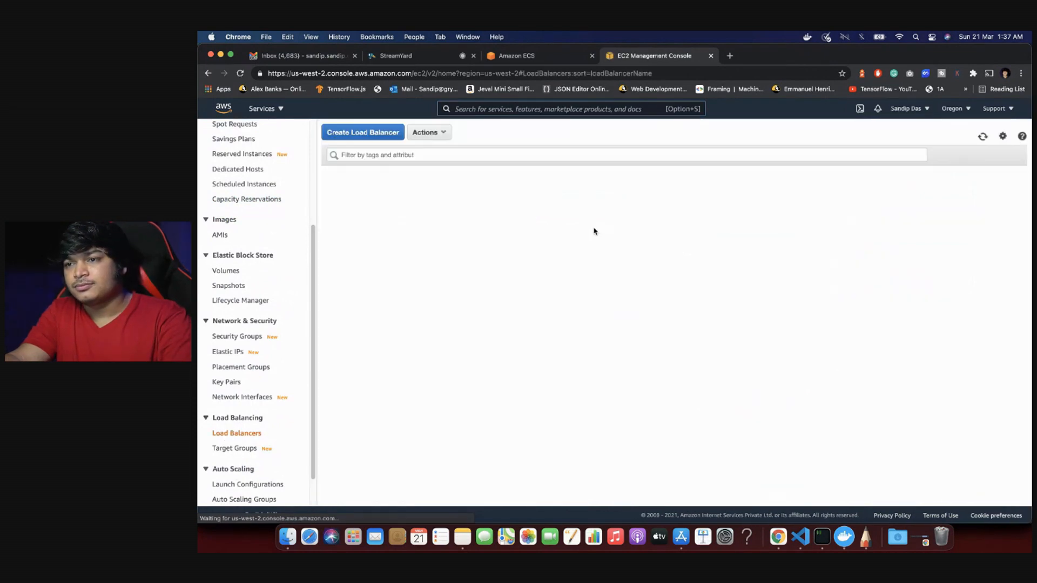
Step: Start creating an Application Load Balancer and name it DemoNodeApp
left_click(357, 133)
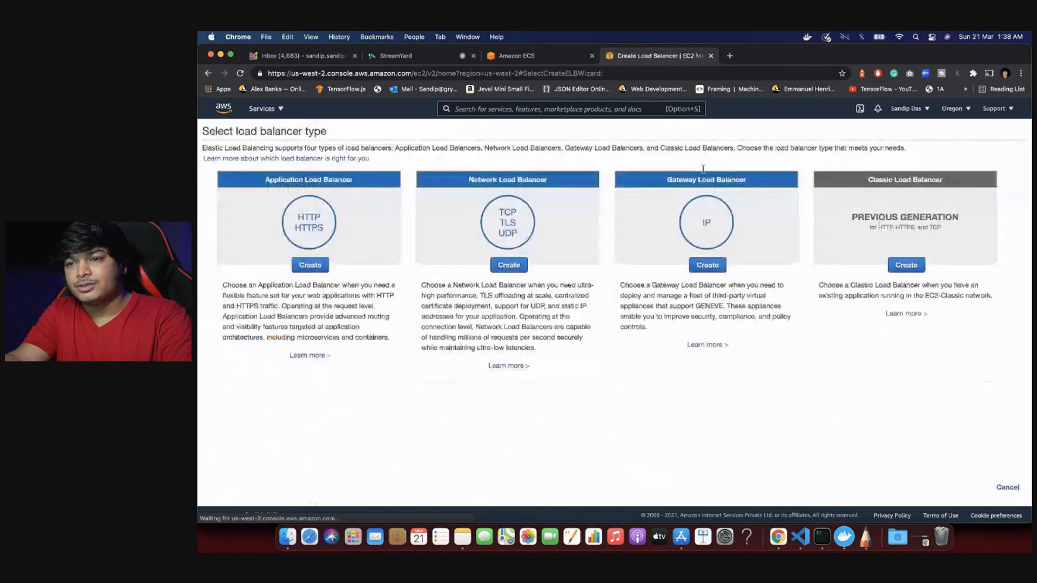
left_click(311, 265)
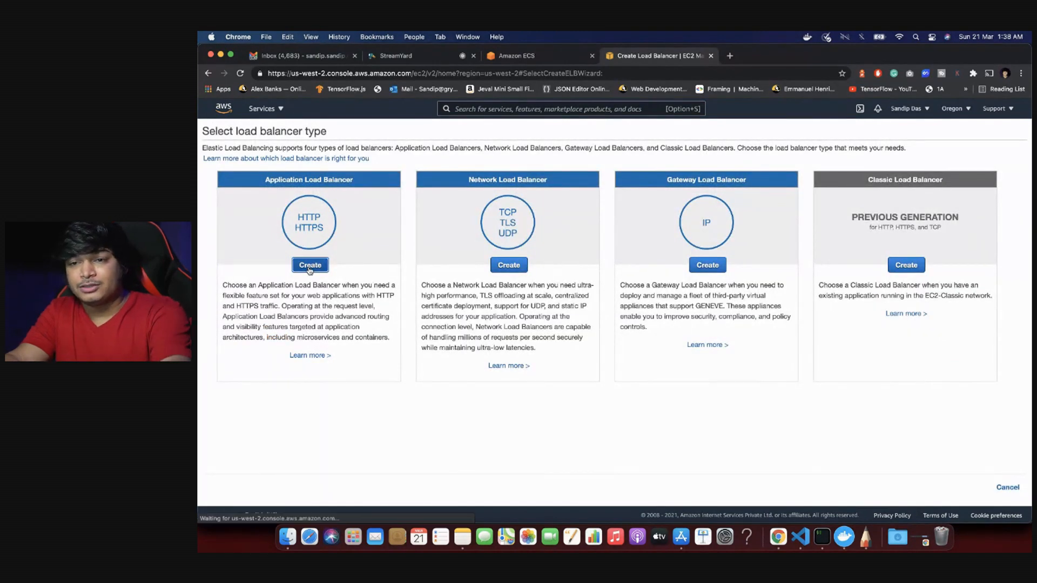
left_click(353, 203)
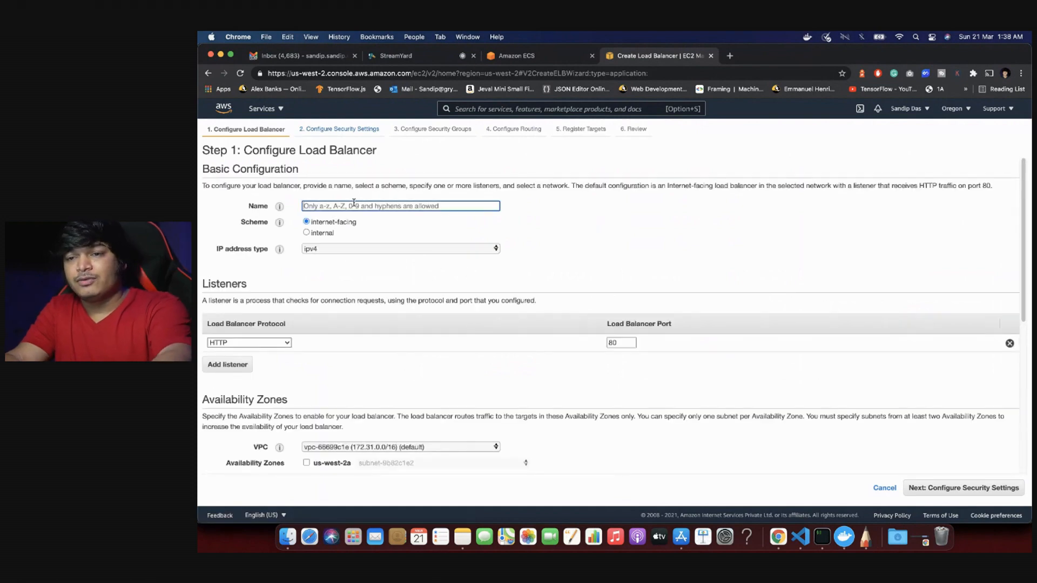
type("DemoNodeApp")
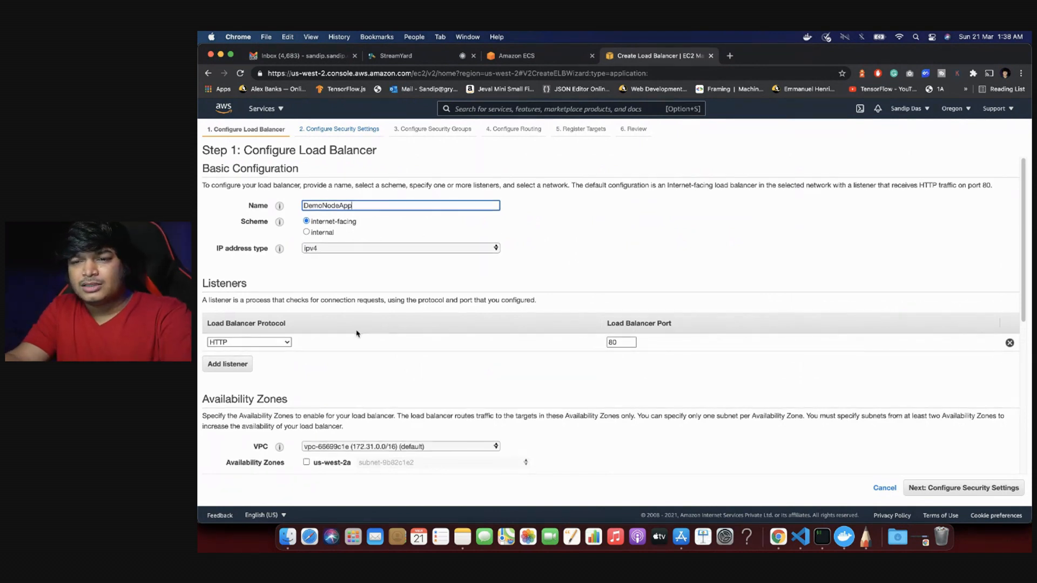
Step: Switch to Visual Studio Code, find the cluster's VPC ID in the resource notes, and separate it from its label with a space
scroll(356, 332, "down", 2)
scroll(324, 260, "down", 1)
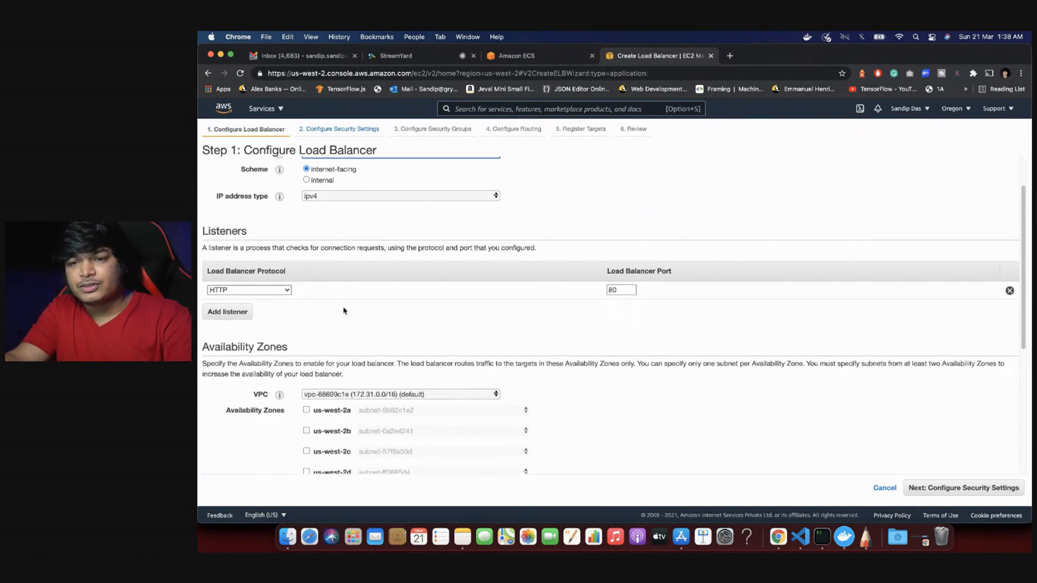
scroll(361, 380, "down", 5)
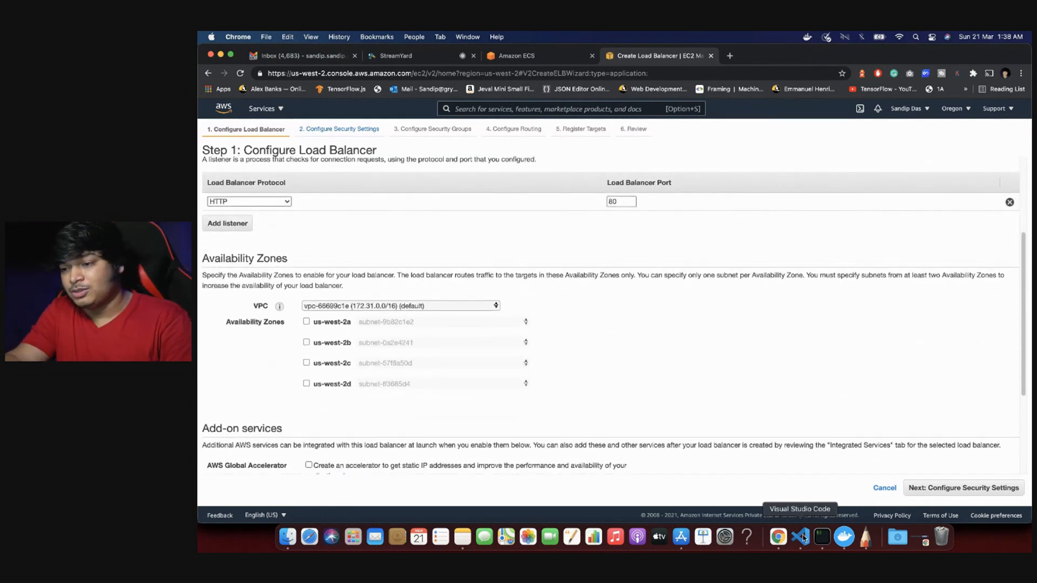
left_click(802, 538)
left_click(778, 69)
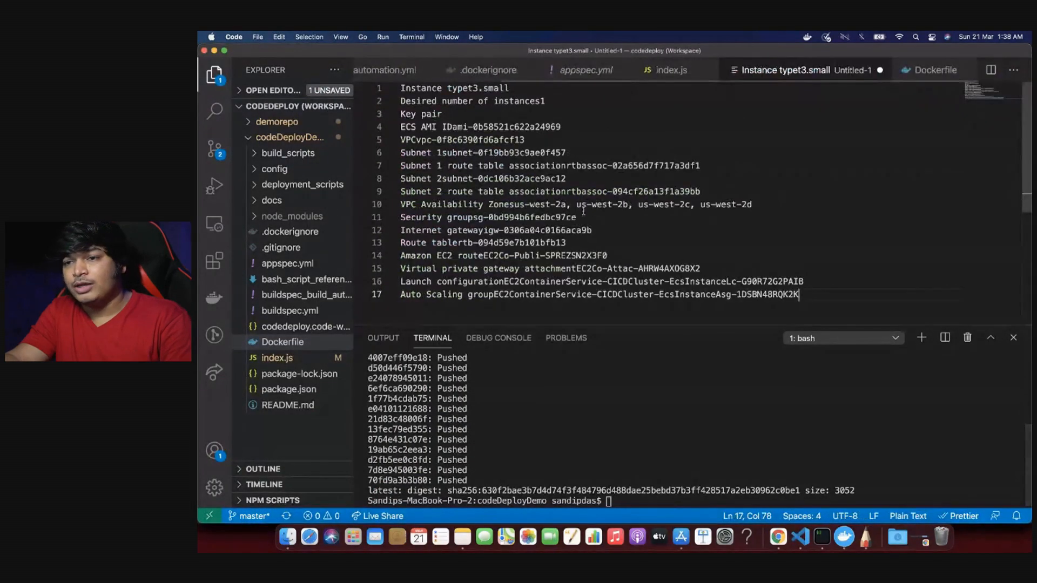
left_click(753, 205)
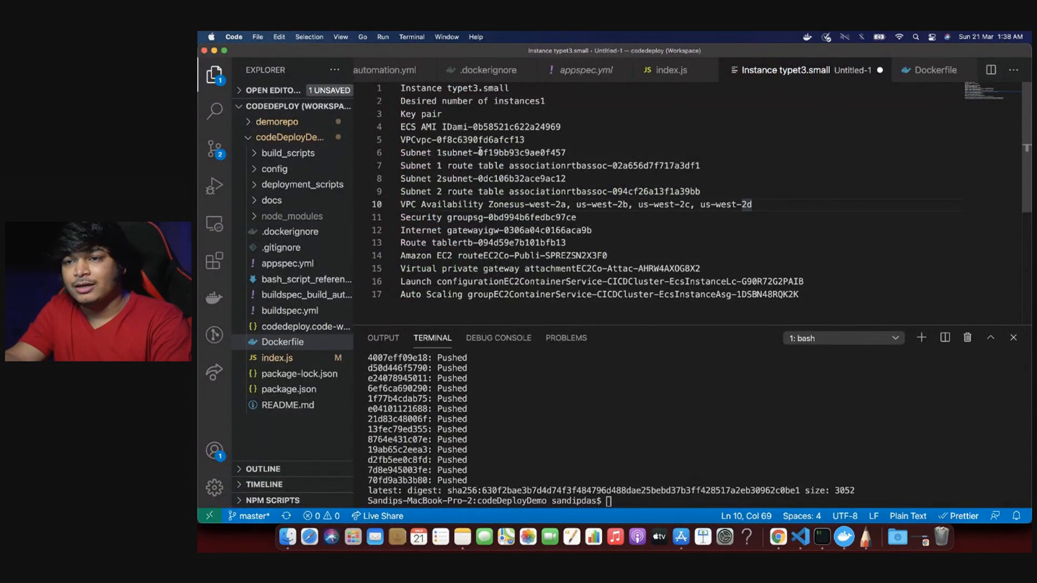
left_click(432, 140)
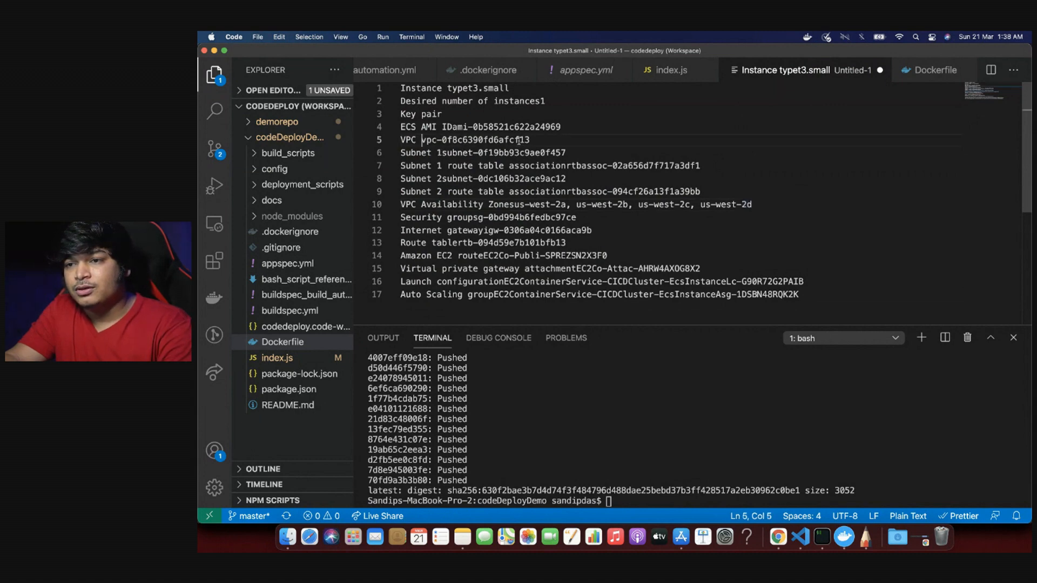
left_click_drag(508, 140, 547, 139)
left_click(539, 139)
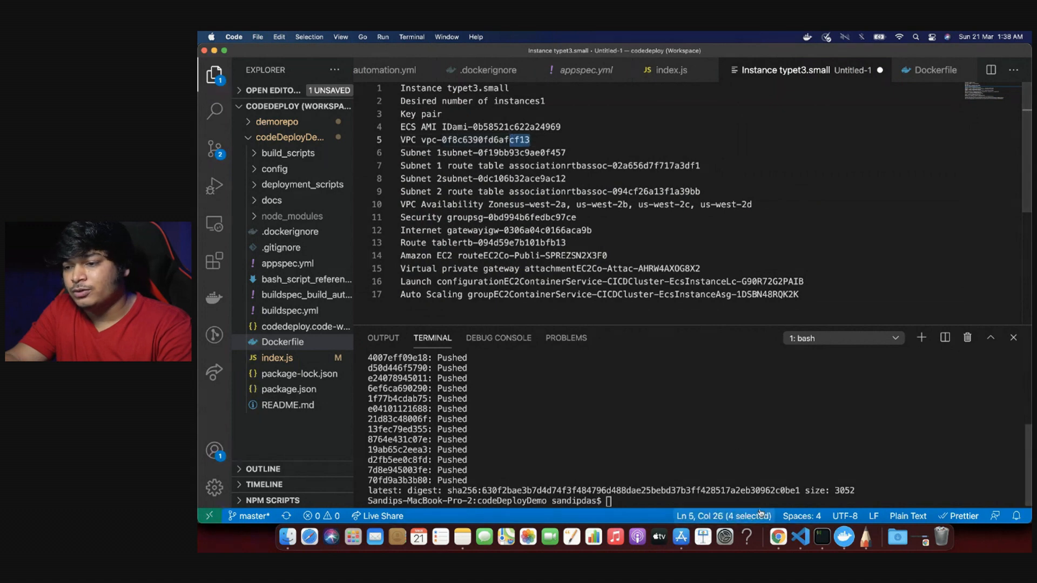
Step: Back in Chrome, select VPC vpc-0f8c6390fd6afcf13, enable zones us-west-2a and us-west-2b, and continue to the security group configuration
key("super+Tab")
left_click(432, 306)
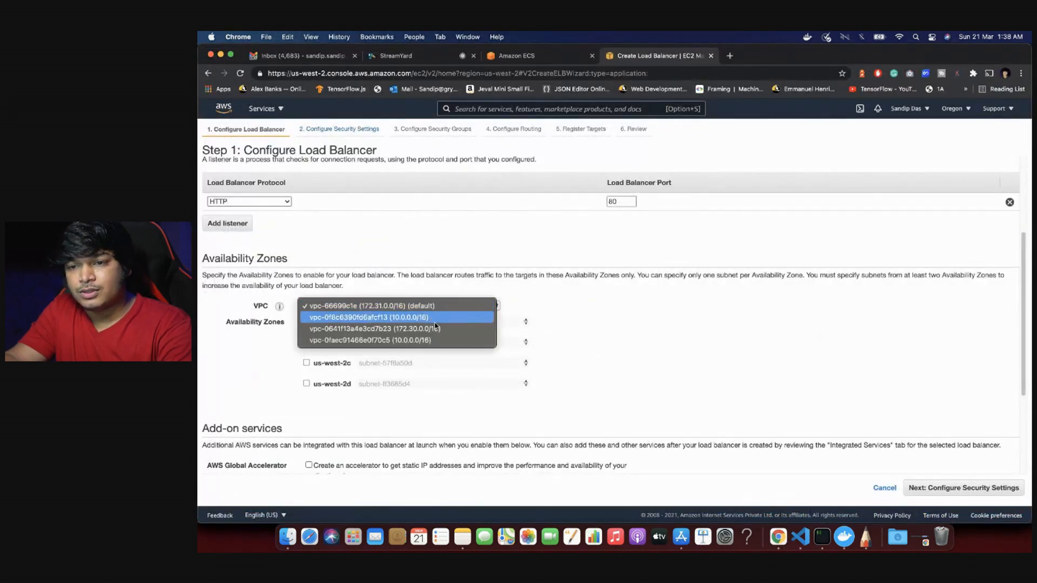
left_click(407, 318)
left_click(306, 322)
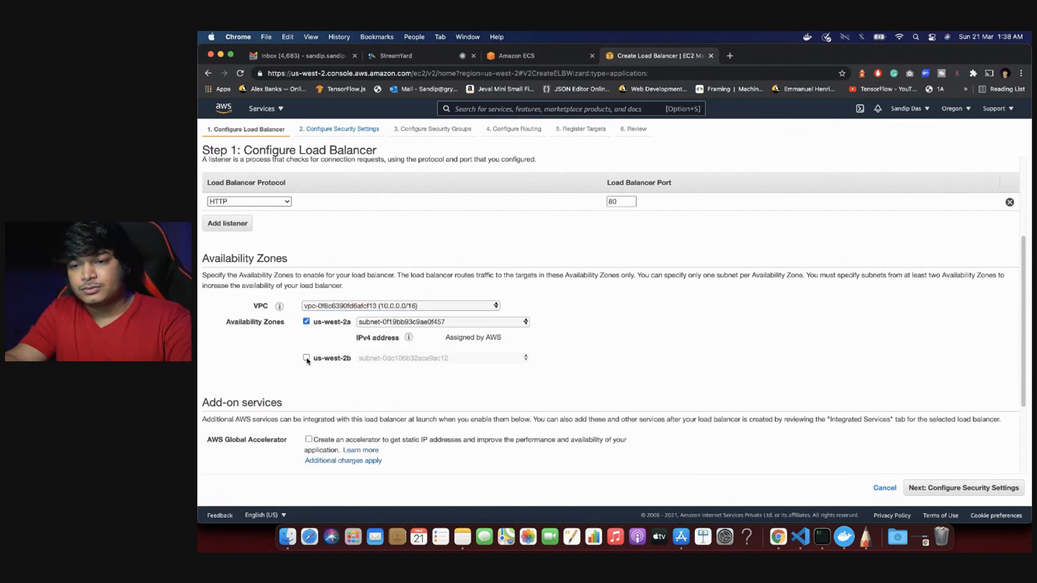
left_click(306, 359)
scroll(390, 408, "down", 3)
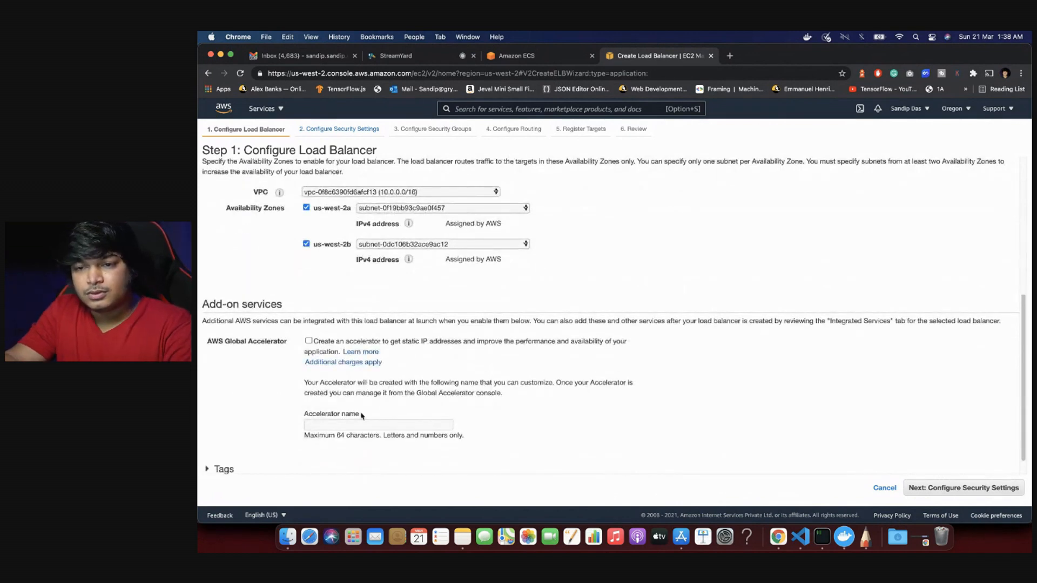
scroll(368, 416, "down", 1)
left_click(918, 487)
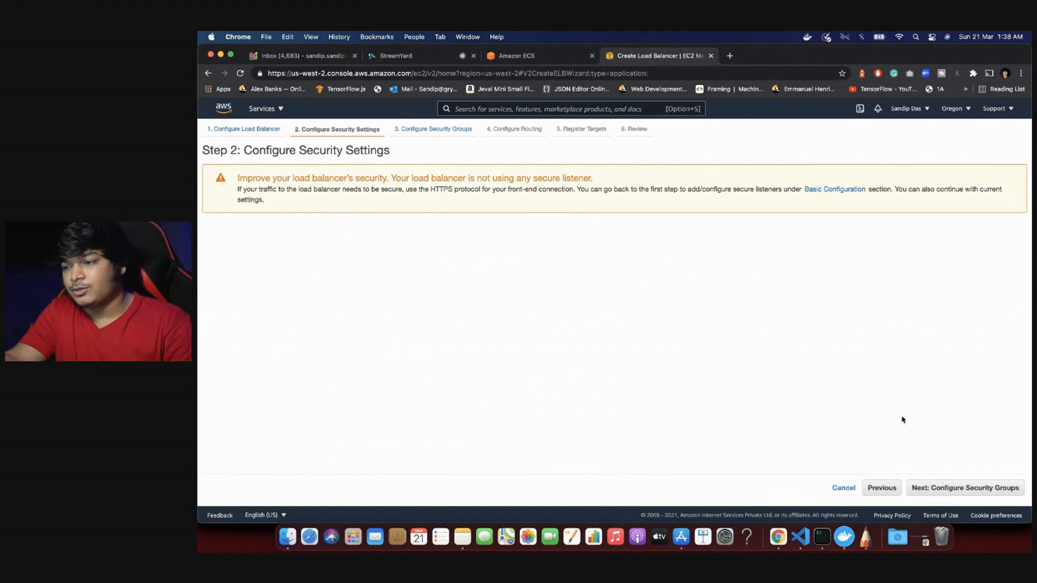
left_click(936, 482)
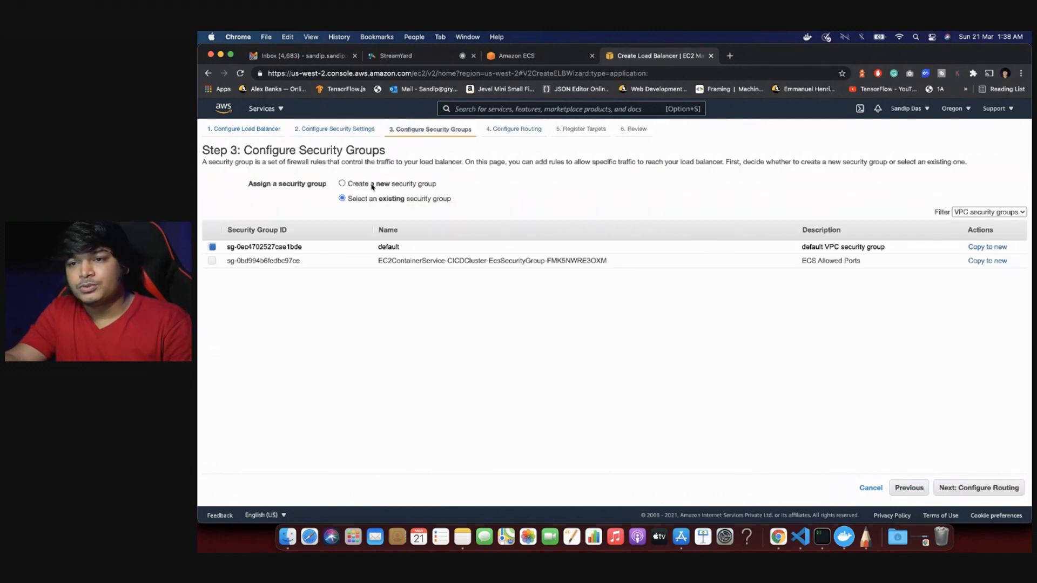
Step: Create a new security group named DemoNodeLBSG, put that name in its description too, and continue to the routing configuration
left_click(372, 184)
triple_click(394, 211)
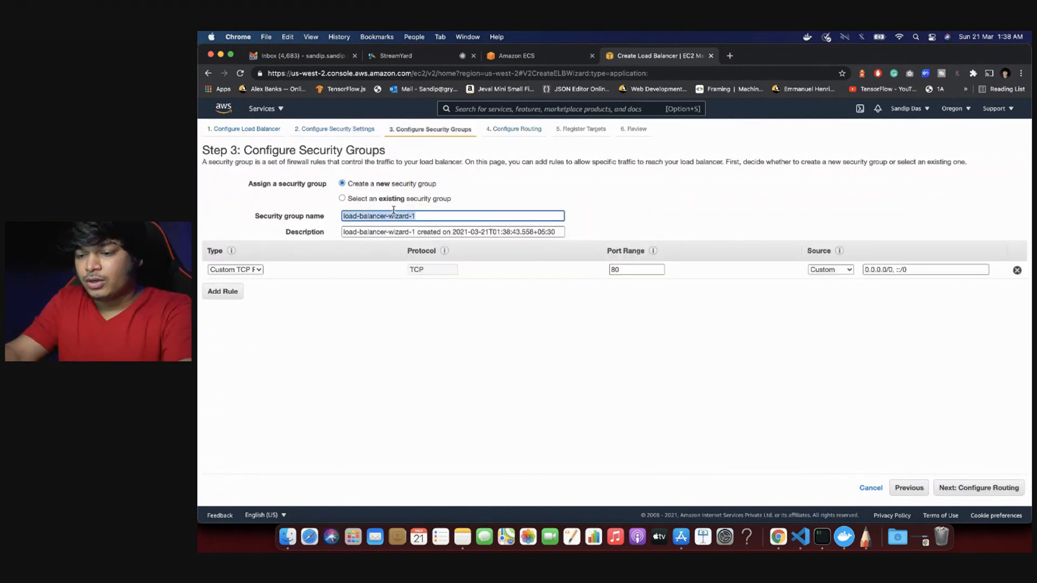
type("DemoNodeLB")
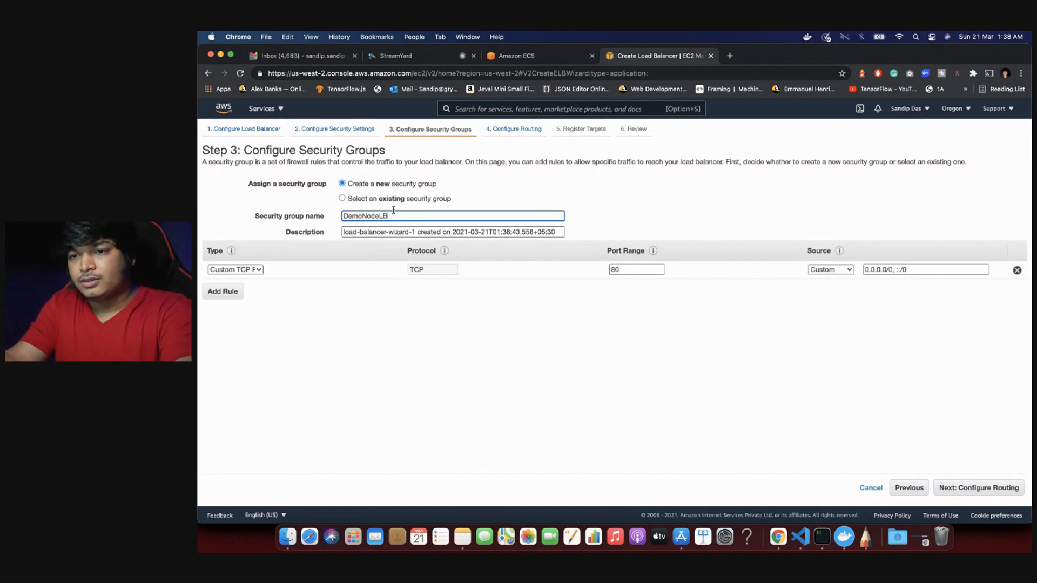
type("SG")
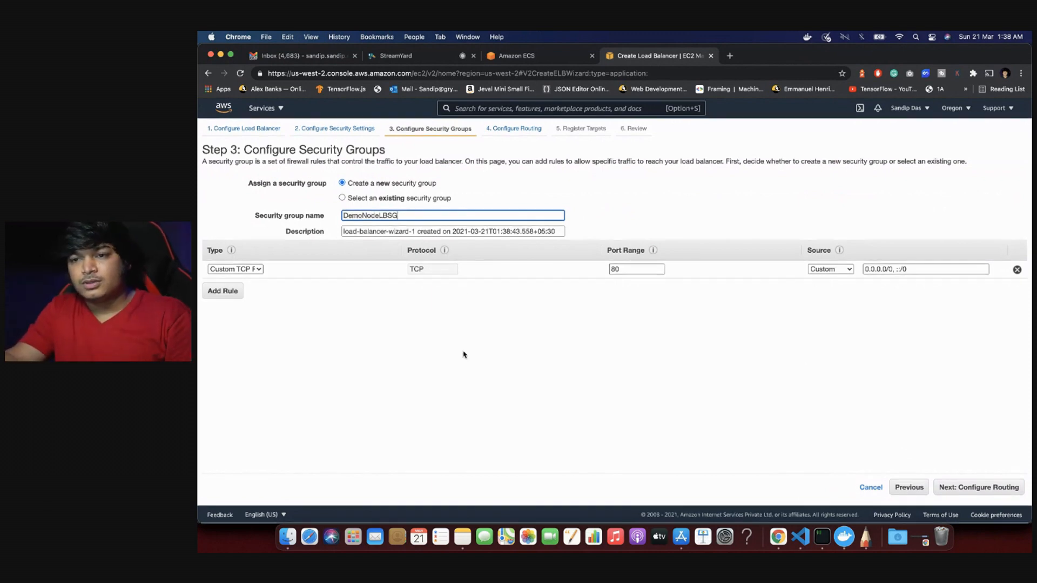
triple_click(408, 211)
key("super+c")
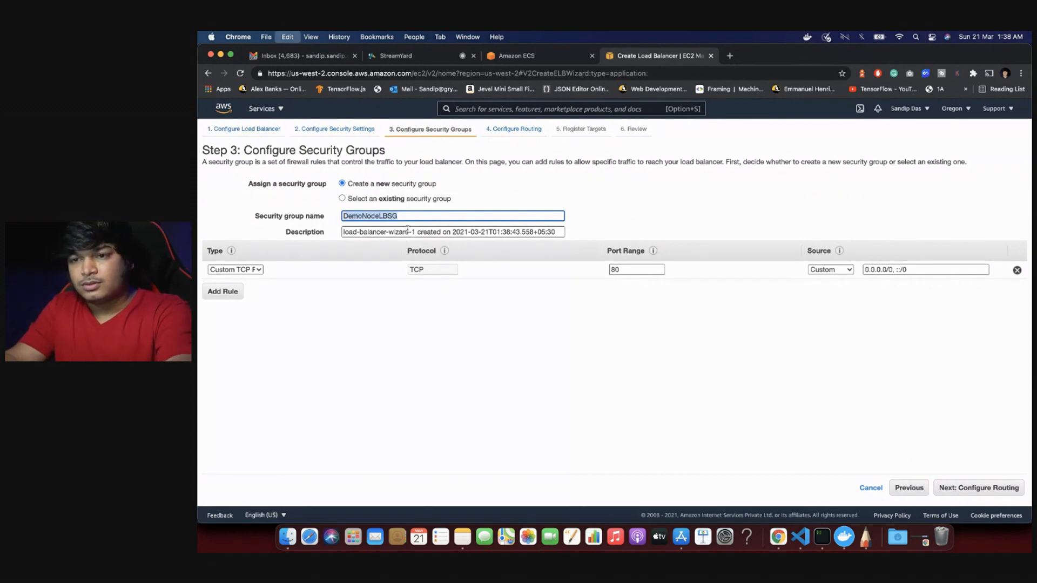
left_click_drag(416, 231, 280, 233)
key("super+v")
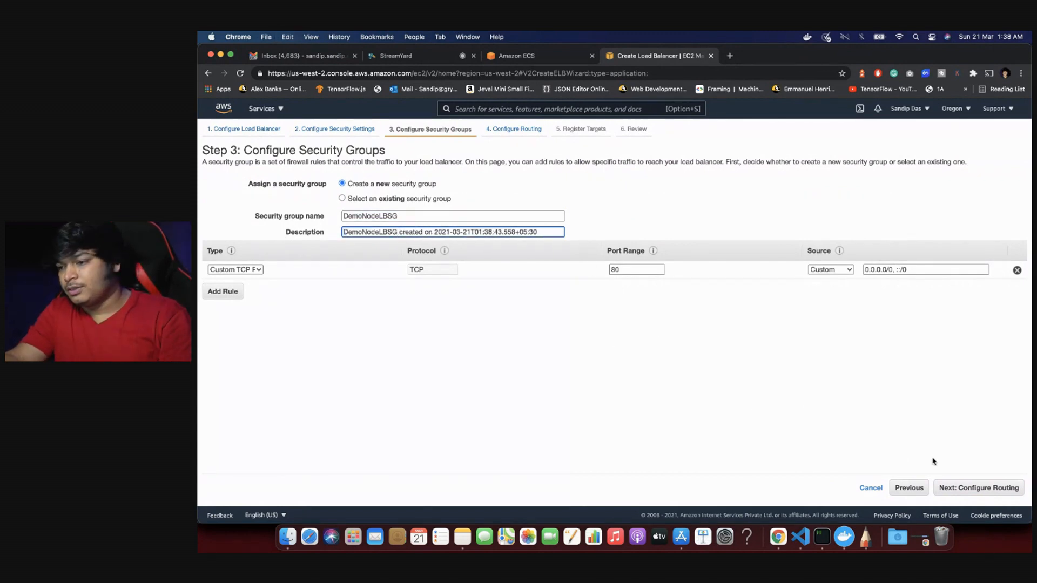
left_click(956, 488)
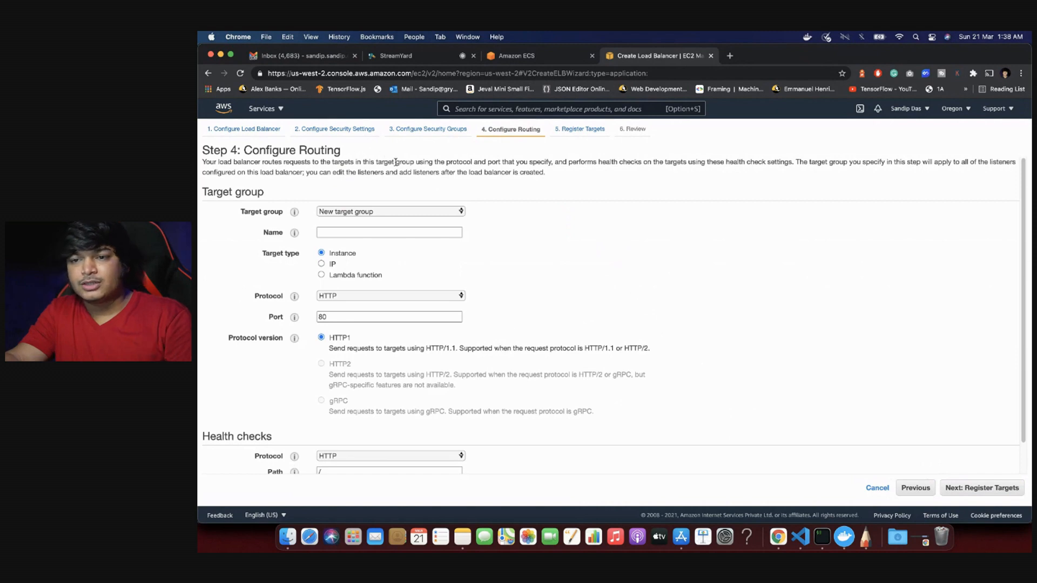
Step: Name the new target group DemoNodeAppTG and continue to target registration
left_click(404, 231)
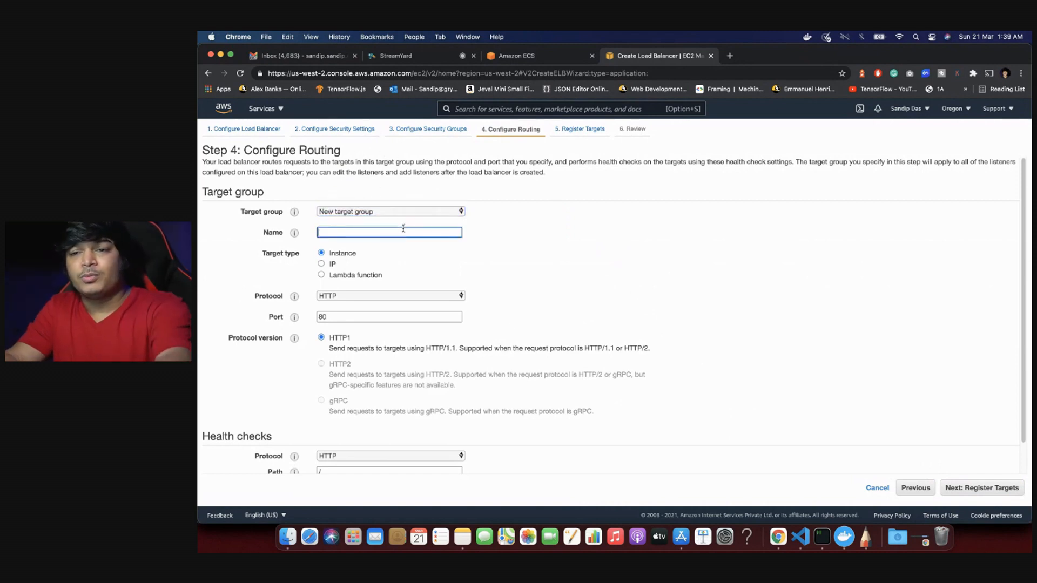
type("Demo")
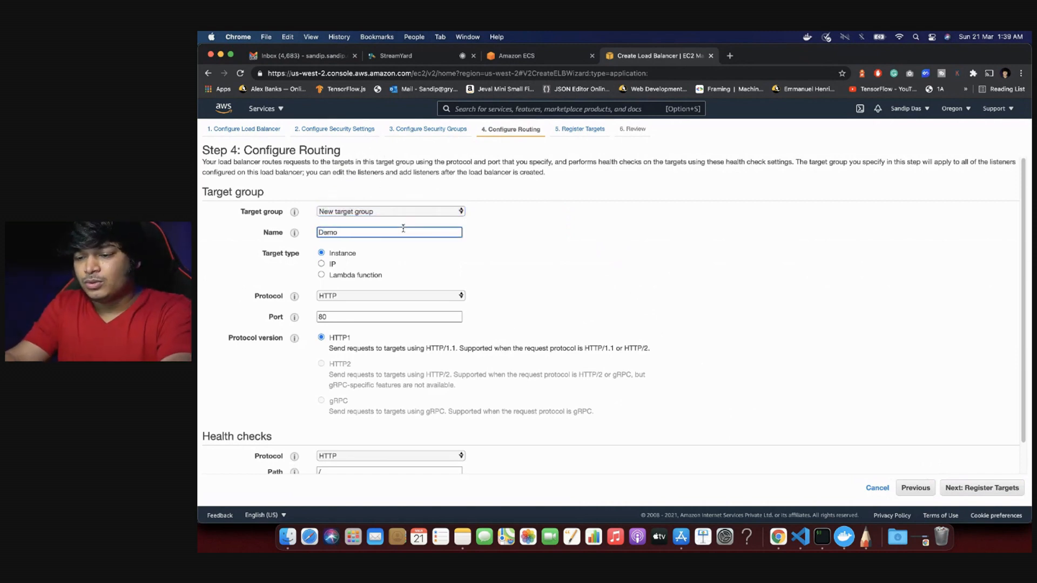
type("Node")
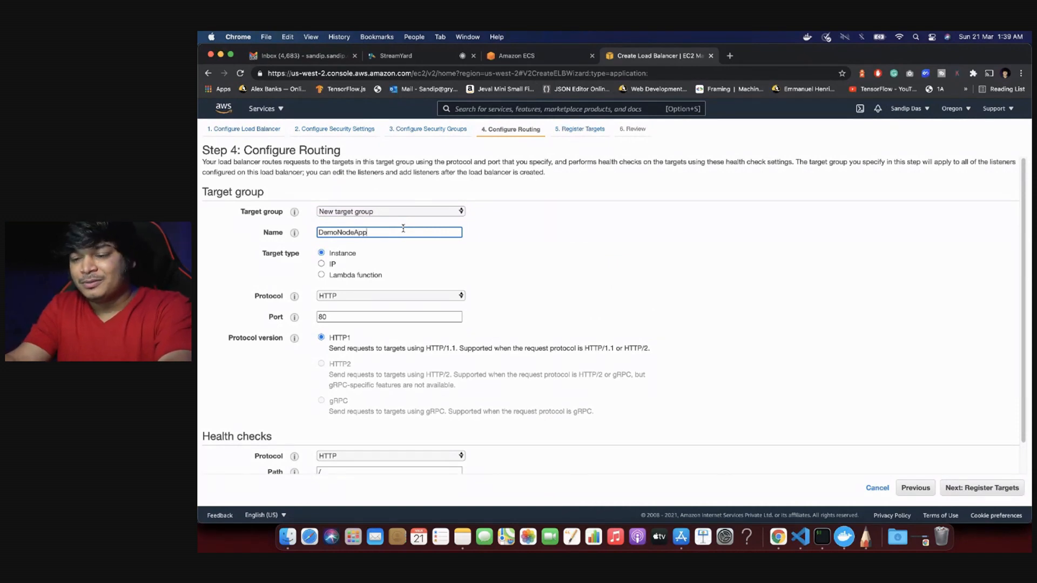
type("AppTG")
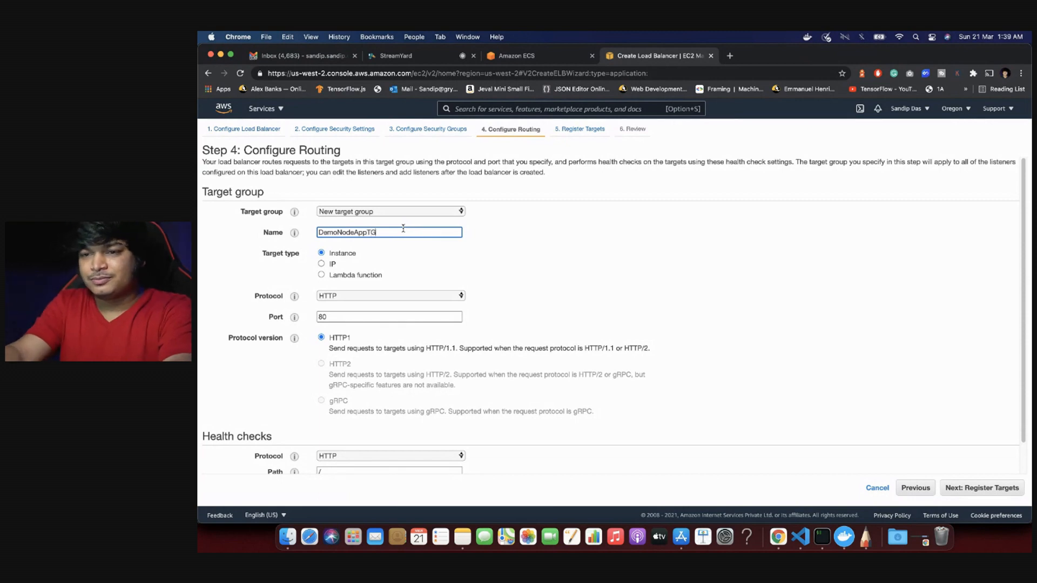
scroll(502, 348, "down", 1)
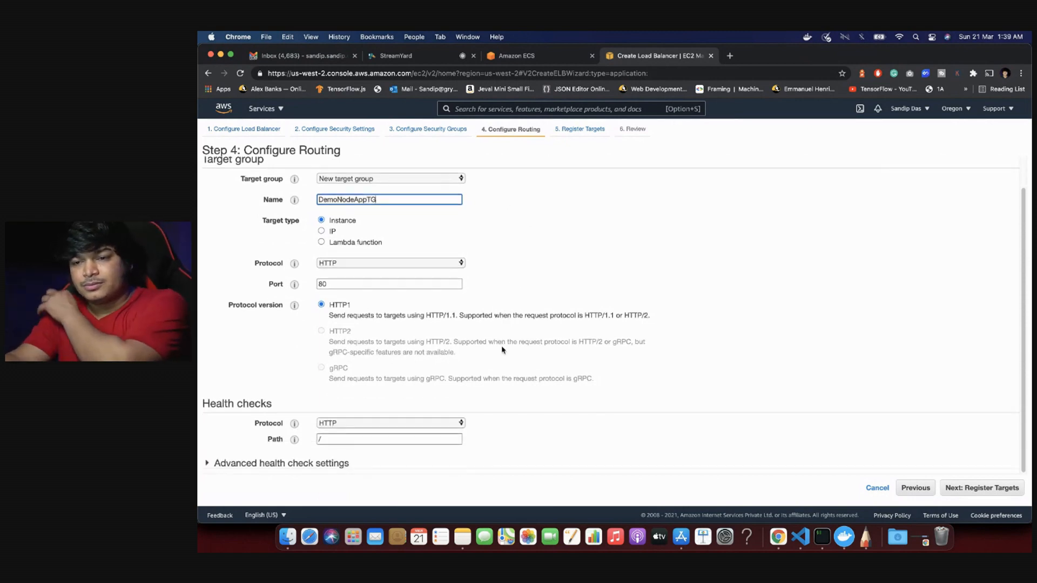
left_click(981, 489)
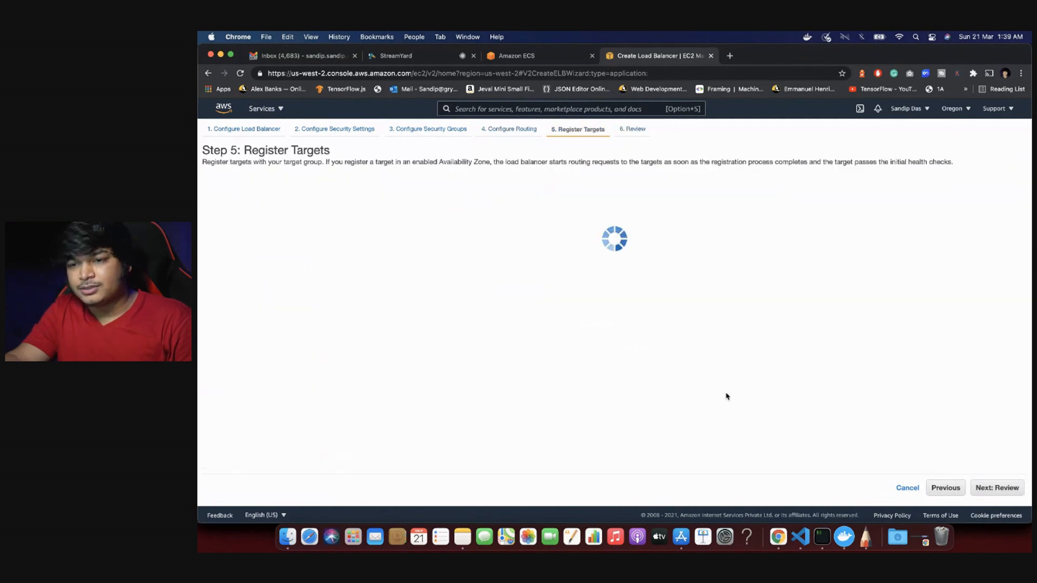
Step: Skip registering targets, review the configuration, and create the load balancer
left_click(1003, 489)
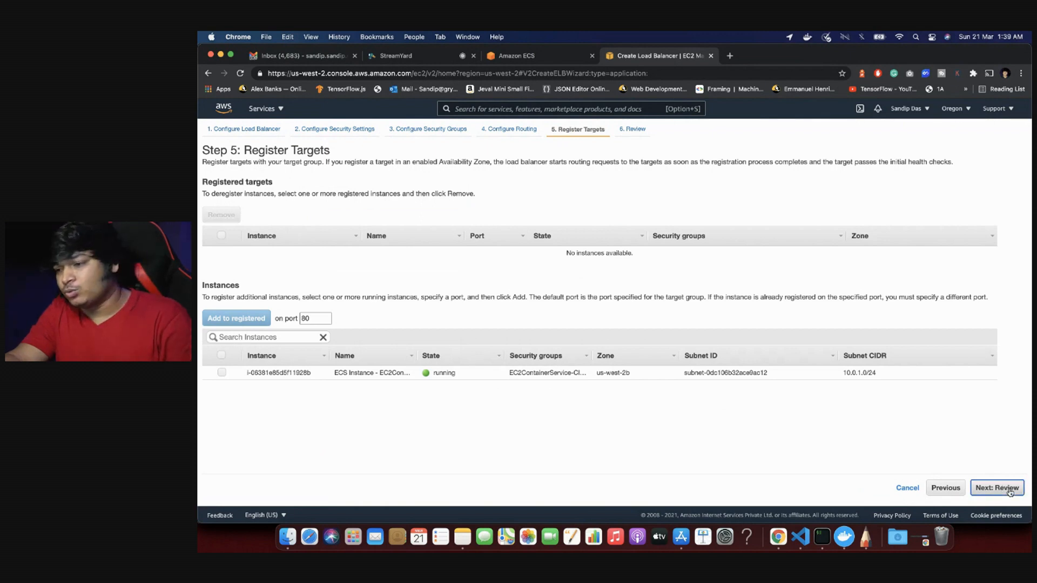
scroll(961, 451, "down", 3)
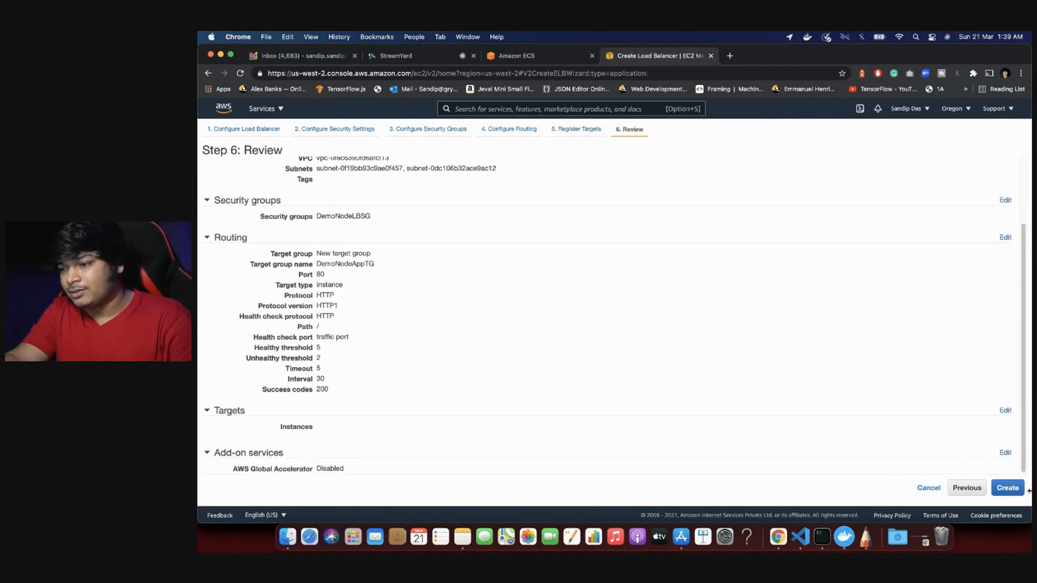
left_click(1008, 488)
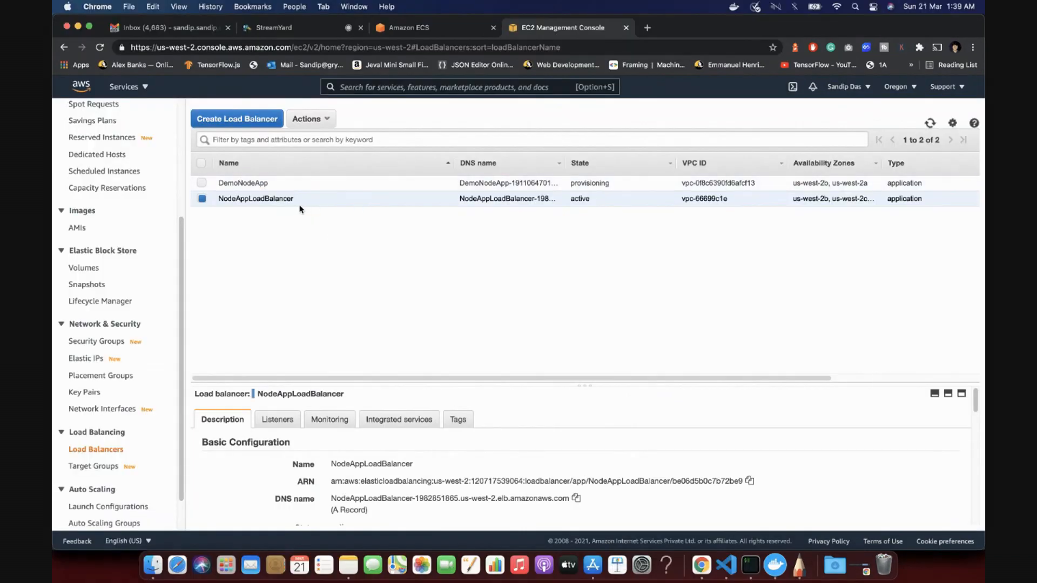
Step: Return to the ECS service setup, refresh the load balancer list, and choose DemoNodeApp as the load balancer
left_click(414, 30)
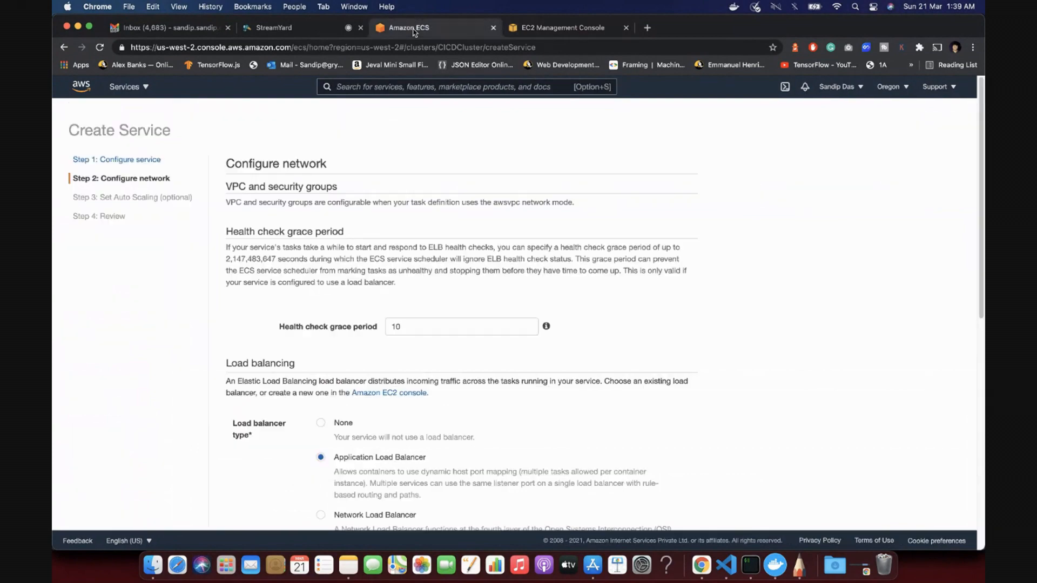
scroll(432, 362, "down", 10)
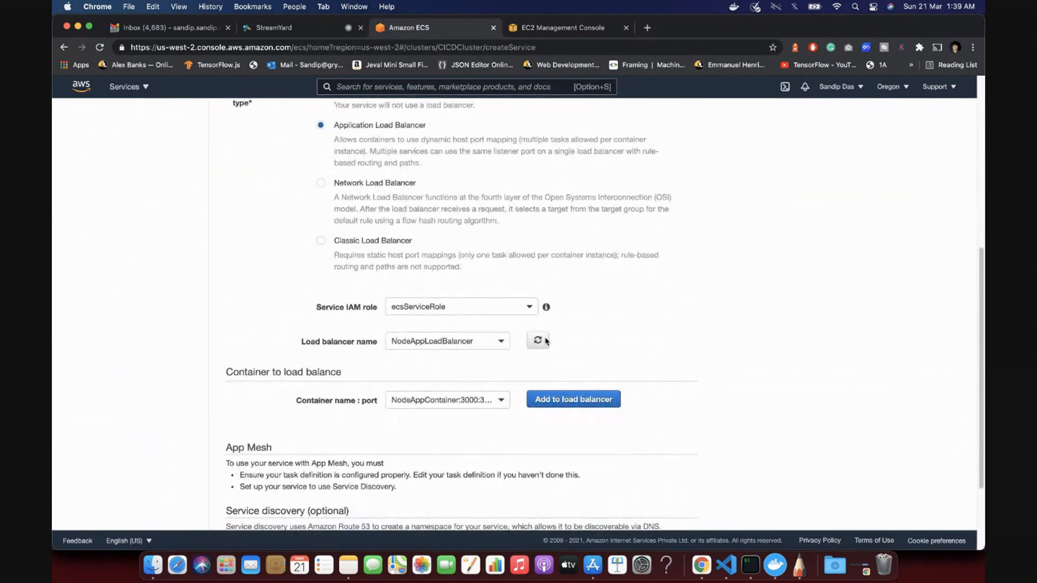
left_click(538, 342)
left_click(468, 341)
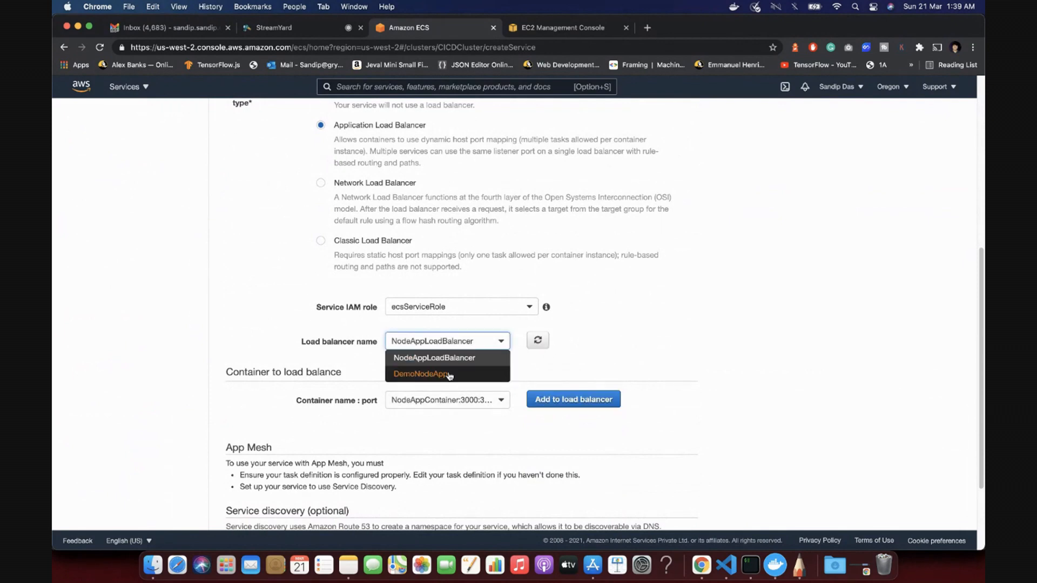
left_click(422, 374)
Step: Add the container NodeAppContainer:3000:3000 to the load balancer
scroll(486, 389, "down", 3)
left_click(464, 309)
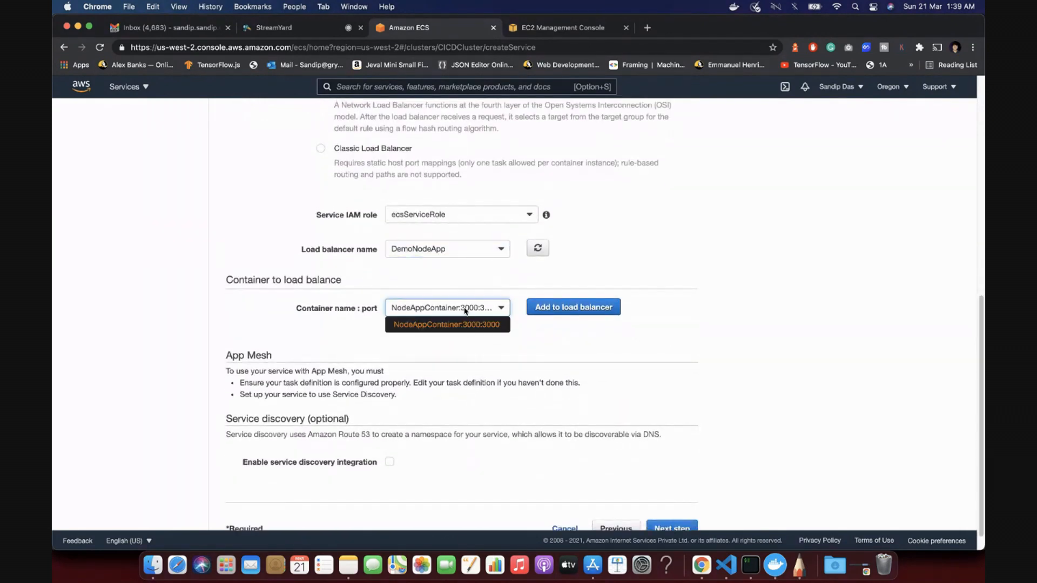
left_click(464, 325)
left_click(562, 307)
Step: Set the container's production listener port to 80:HTTP and its target group to DemoNodeAppTG
scroll(391, 496, "down", 3)
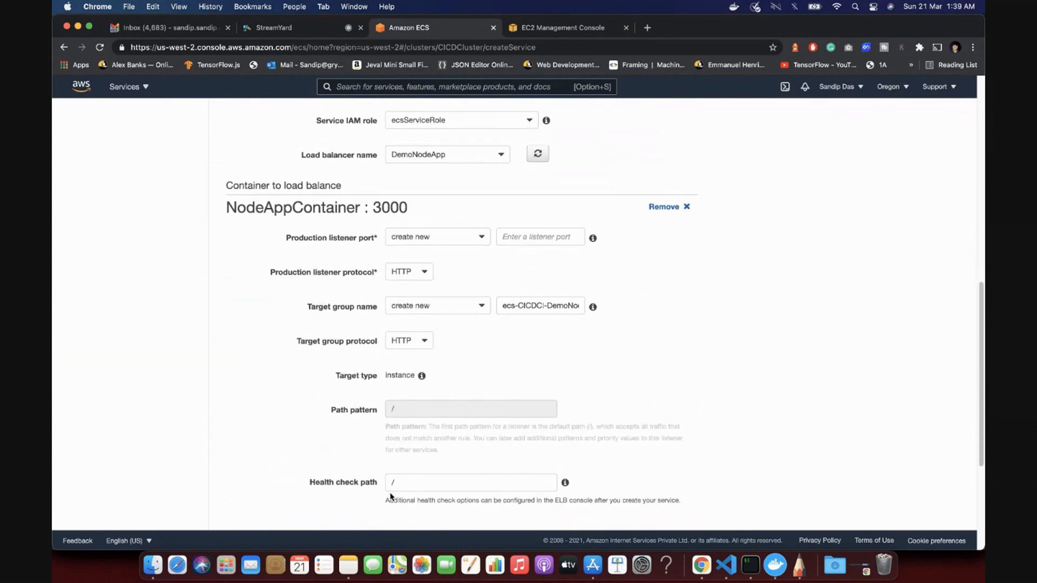
left_click(435, 236)
left_click(432, 264)
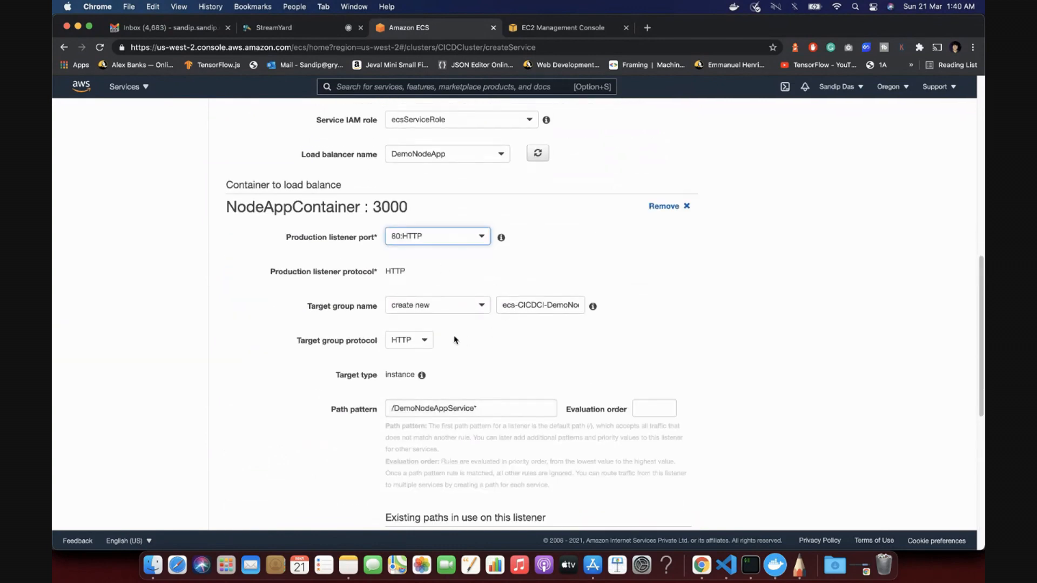
scroll(454, 336, "down", 1)
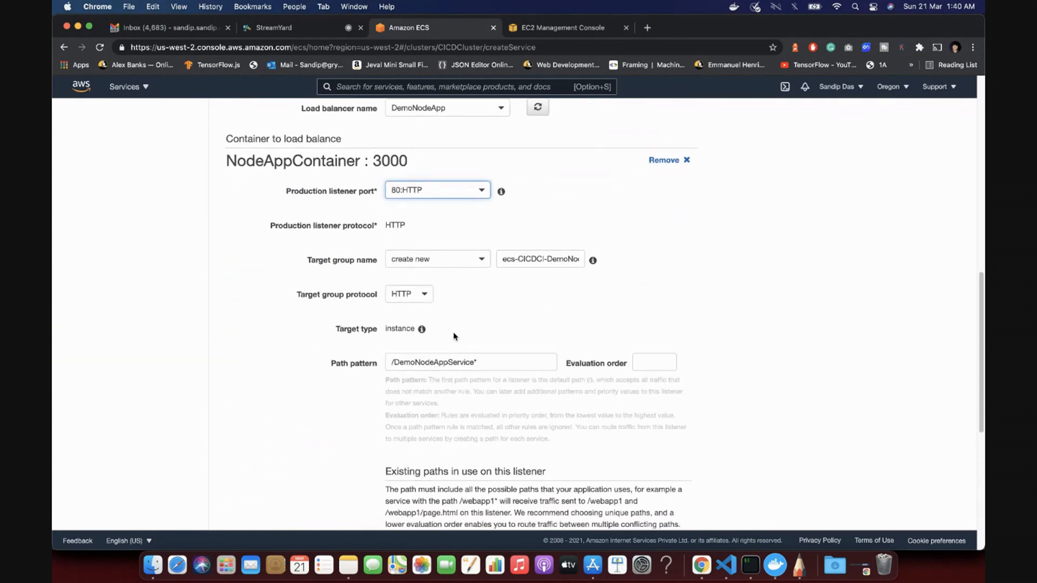
left_click(453, 263)
left_click(451, 292)
Step: Review the container's listener, target group and path settings, and continue to the auto scaling configuration
scroll(447, 312, "down", 1)
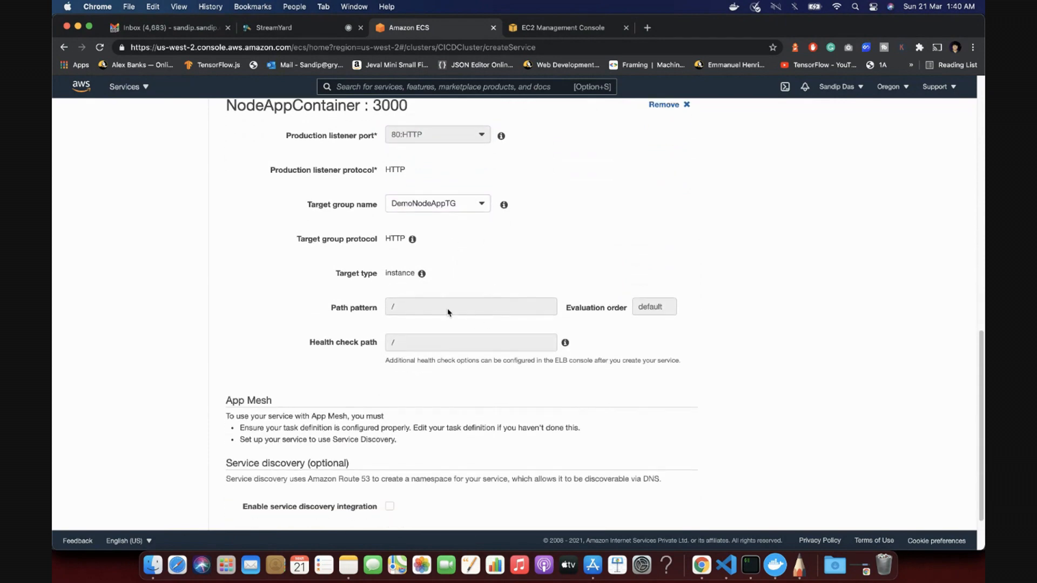
scroll(448, 312, "up", 1)
scroll(447, 312, "down", 2)
scroll(447, 312, "up", 2)
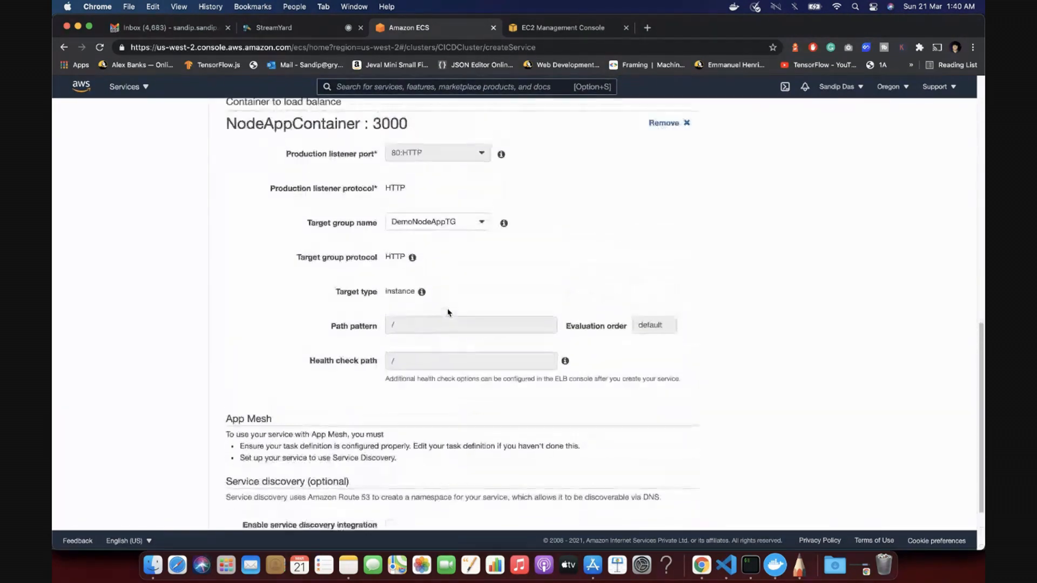
scroll(394, 226, "down", 2)
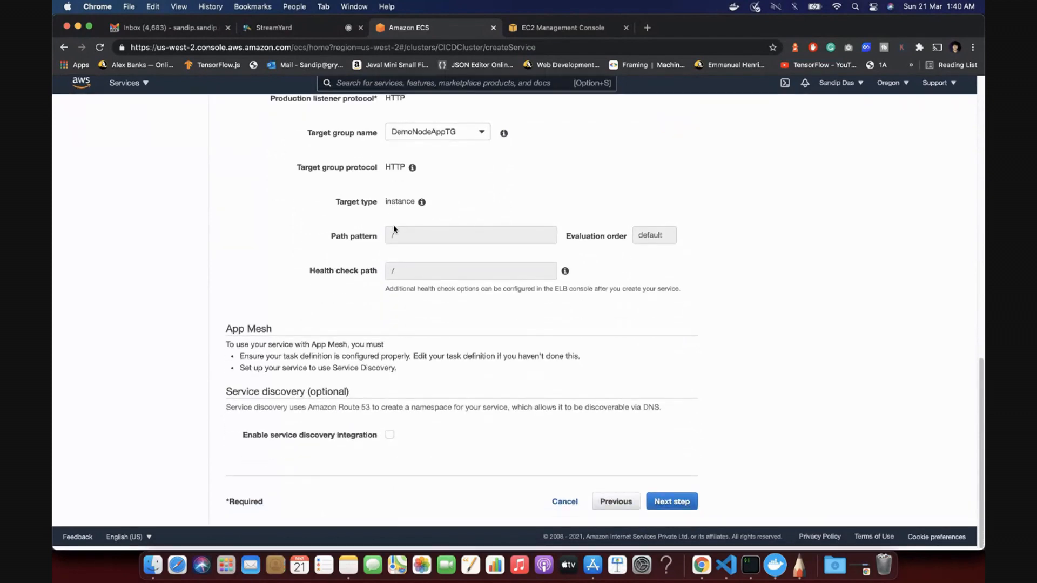
scroll(394, 229, "up", 3)
scroll(396, 232, "down", 3)
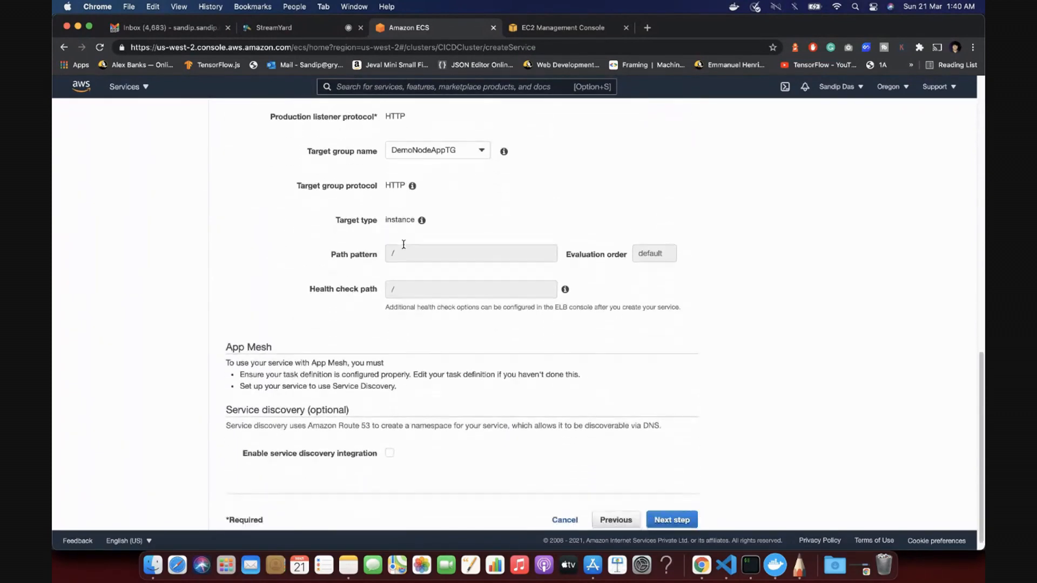
scroll(411, 246, "down", 1)
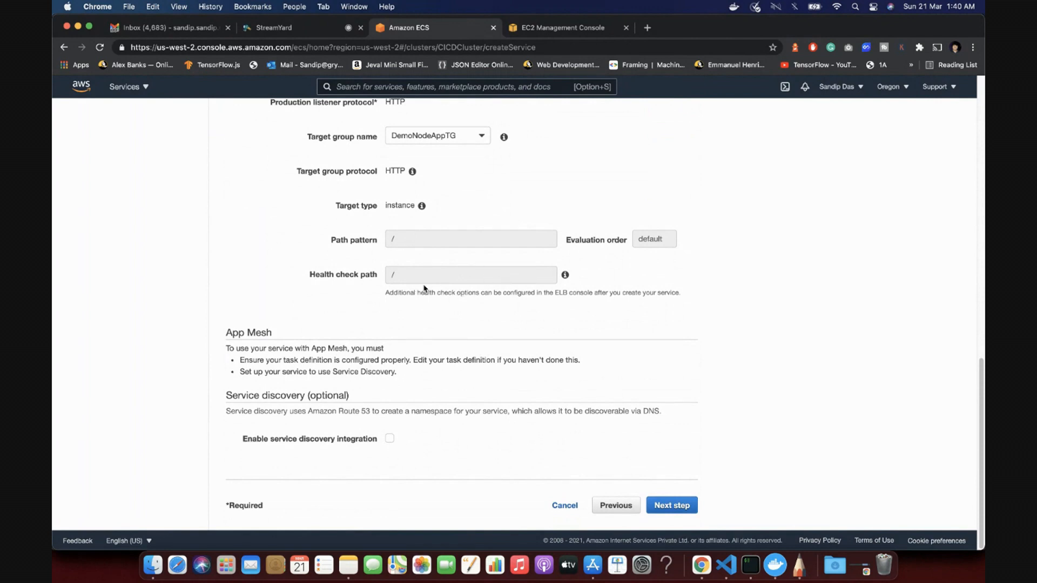
scroll(424, 287, "up", 2)
scroll(424, 289, "down", 2)
left_click(675, 506)
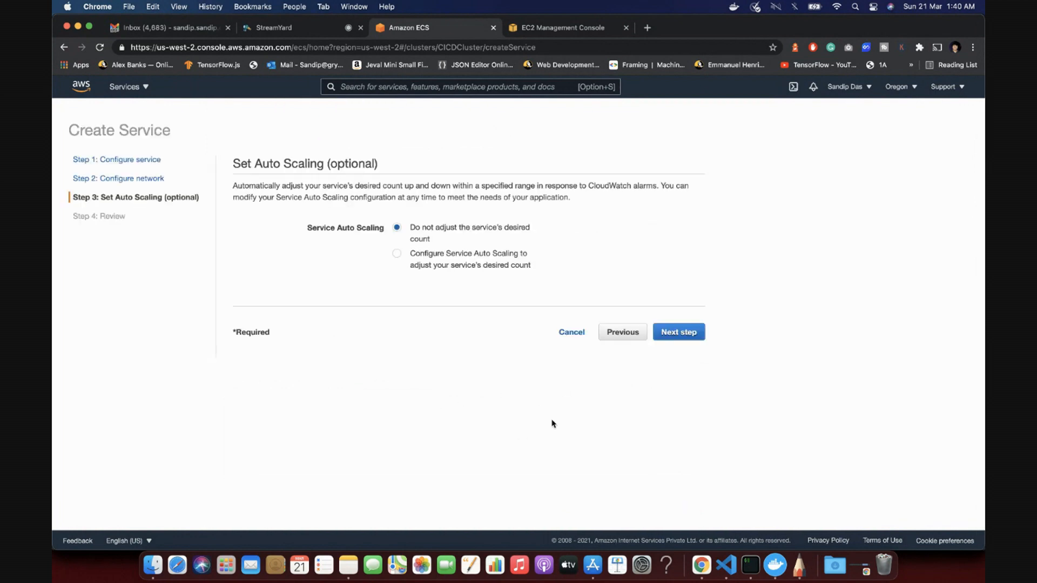
Step: Enable Service Auto Scaling with a minimum of 1 task and a maximum of 5 tasks
left_click(437, 264)
left_click(426, 322)
type("1")
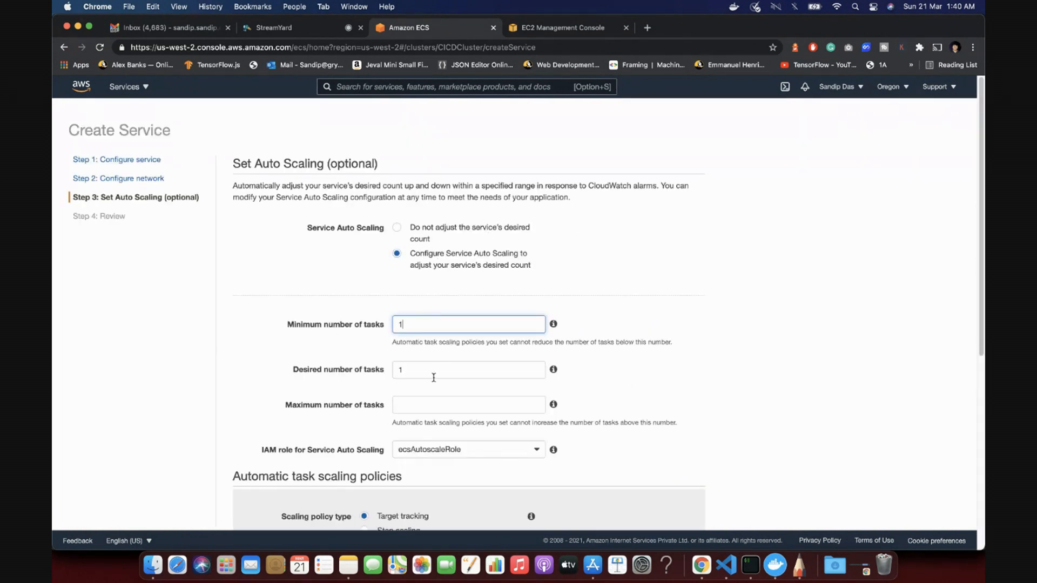
left_click(432, 404)
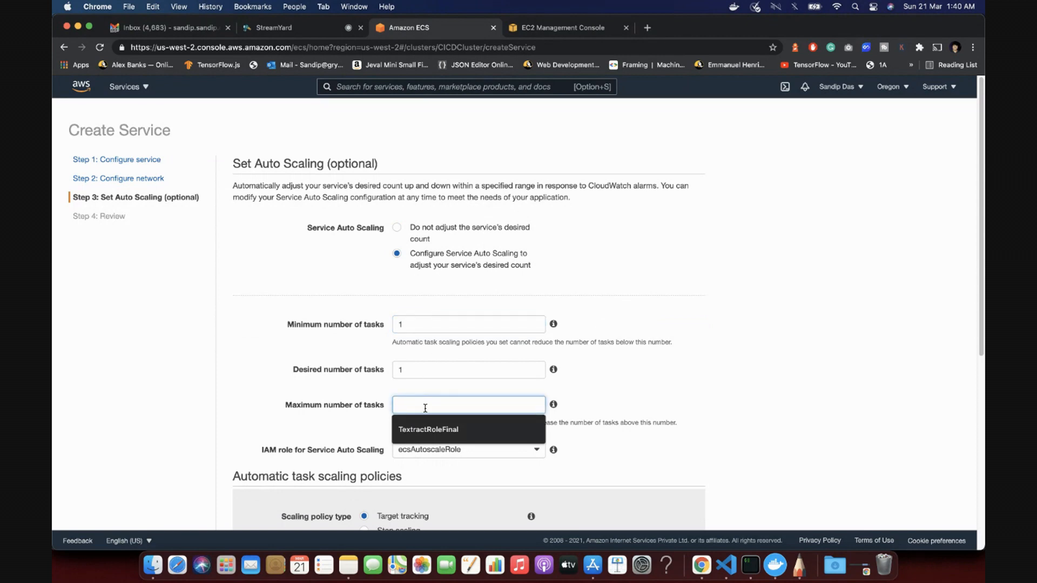
type("5")
left_click(663, 436)
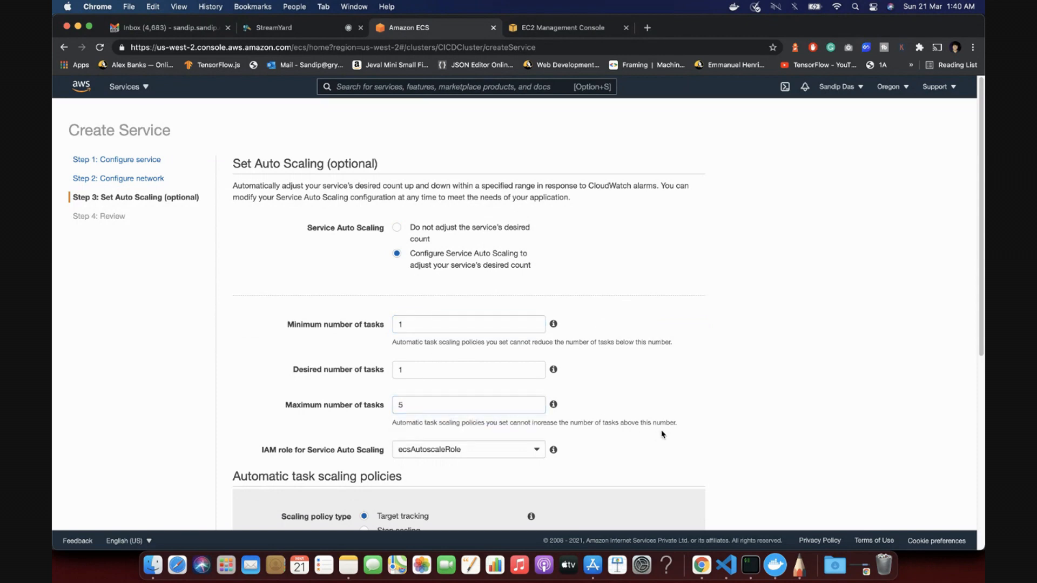
Step: Name the target tracking policy cpuHighuseage, set its target value to 80, and continue to the review
scroll(663, 435, "down", 3)
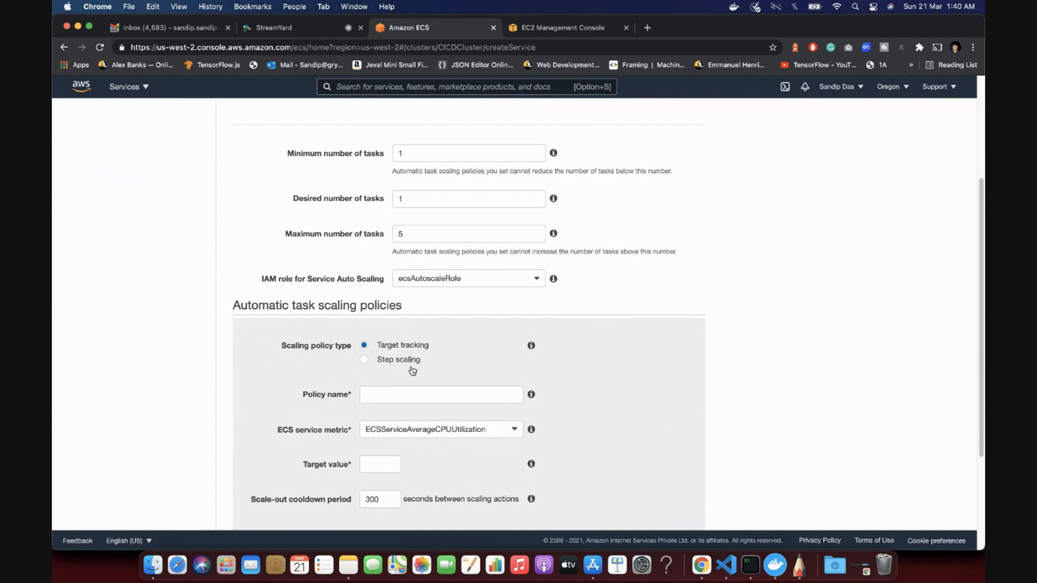
left_click(399, 396)
type("cpuHighuseage")
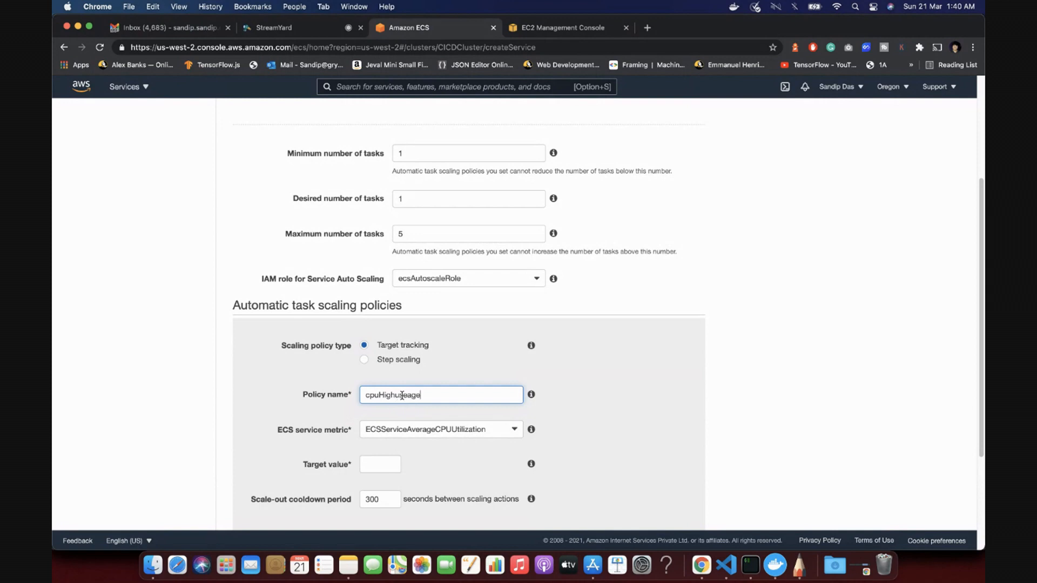
scroll(409, 413, "down", 2)
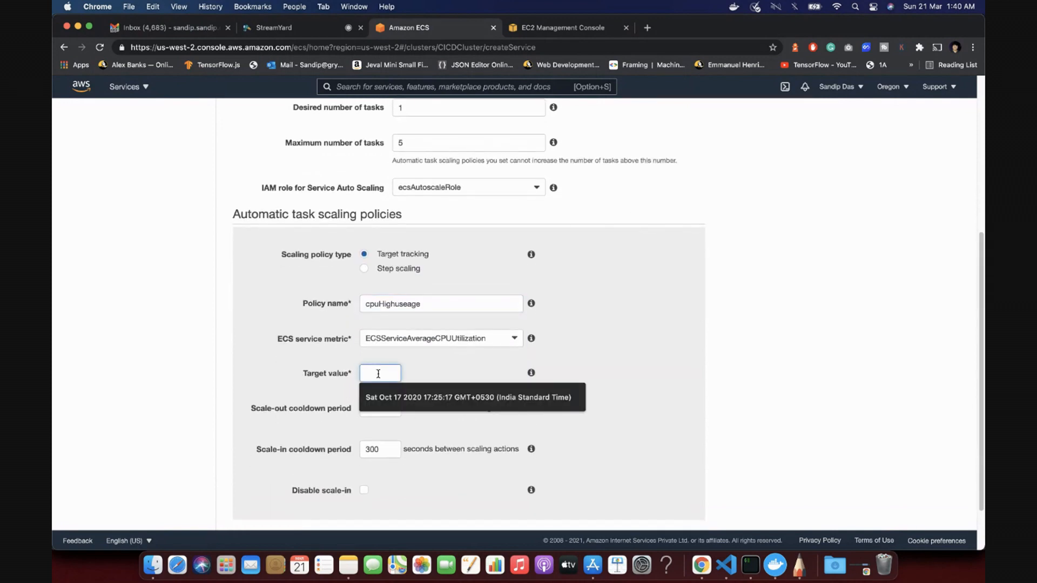
type("80")
scroll(356, 384, "down", 2)
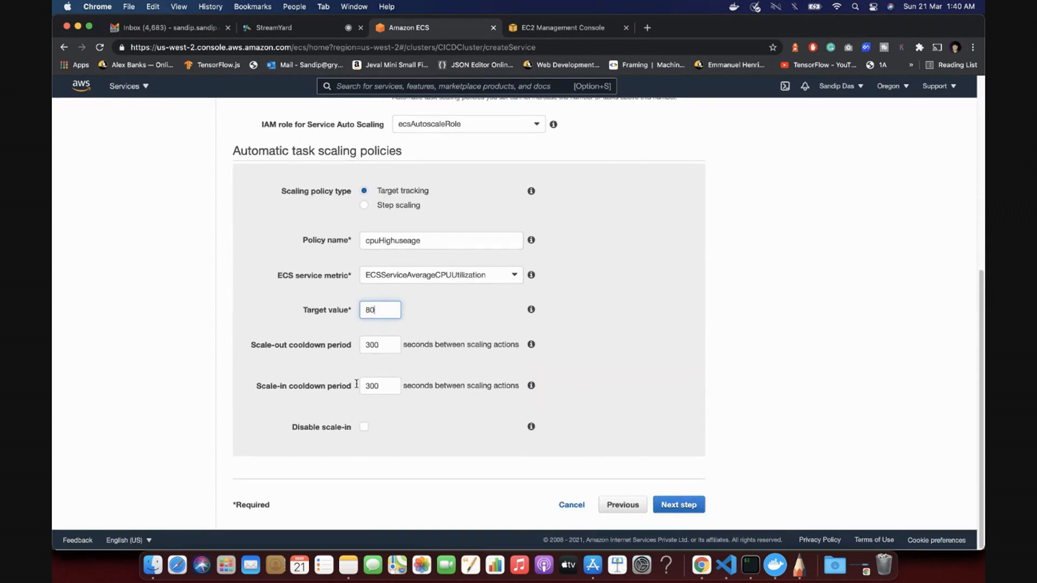
left_click(679, 504)
Step: Review the complete service configuration and create the service
scroll(537, 371, "up", 10)
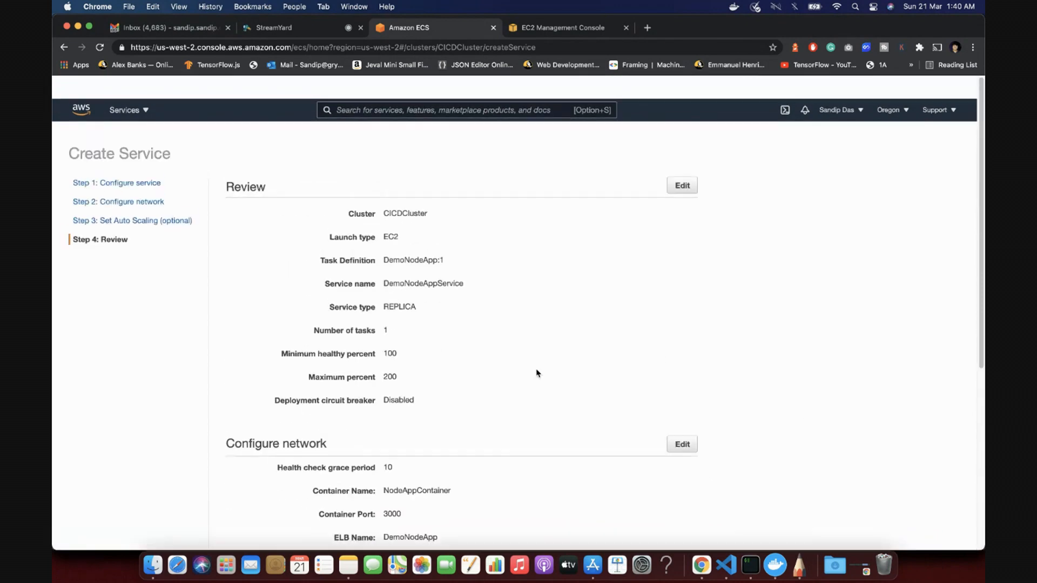
scroll(537, 370, "down", 10)
scroll(537, 370, "up", 1)
left_click(665, 504)
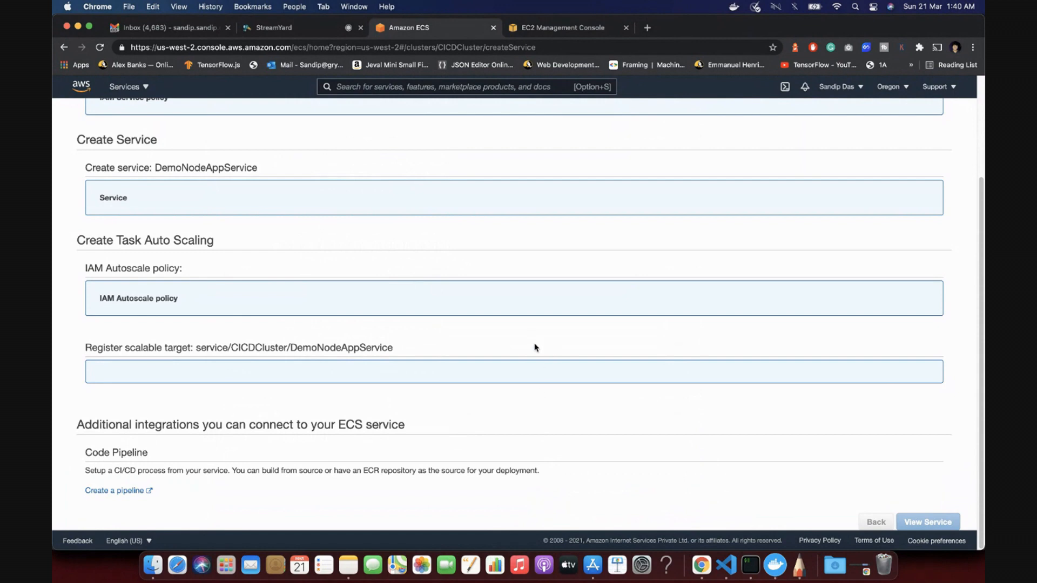
Step: Check the launch status of the service, its load balancer policy and its task auto scaling
scroll(536, 347, "up", 3)
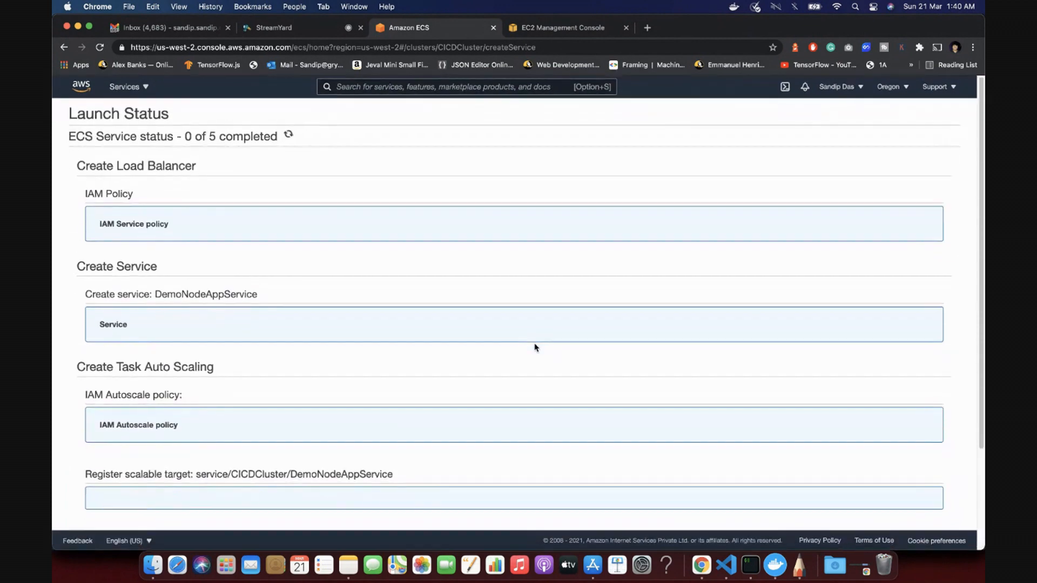
scroll(536, 348, "down", 3)
scroll(537, 347, "up", 3)
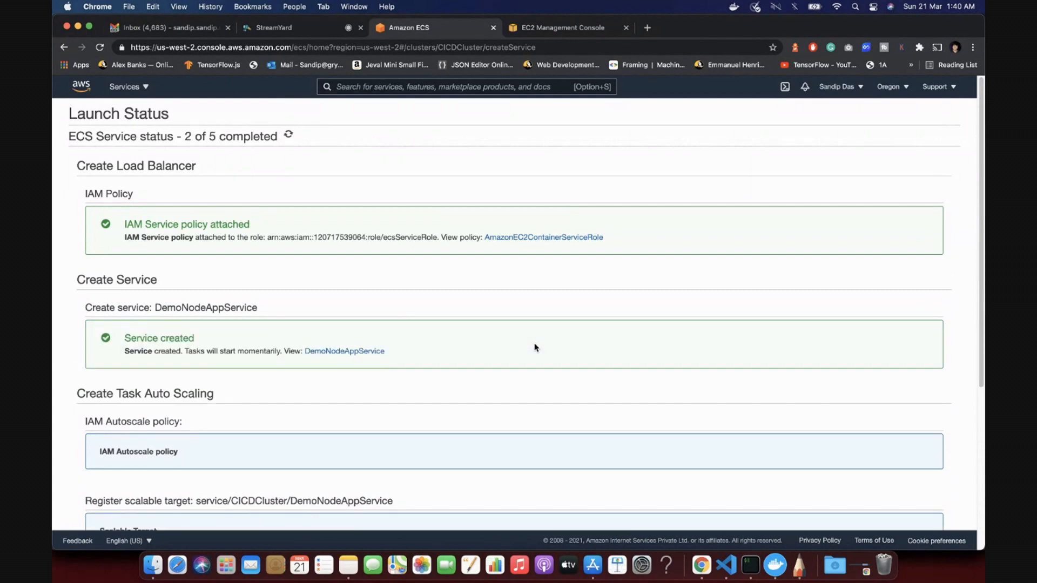
scroll(536, 347, "down", 5)
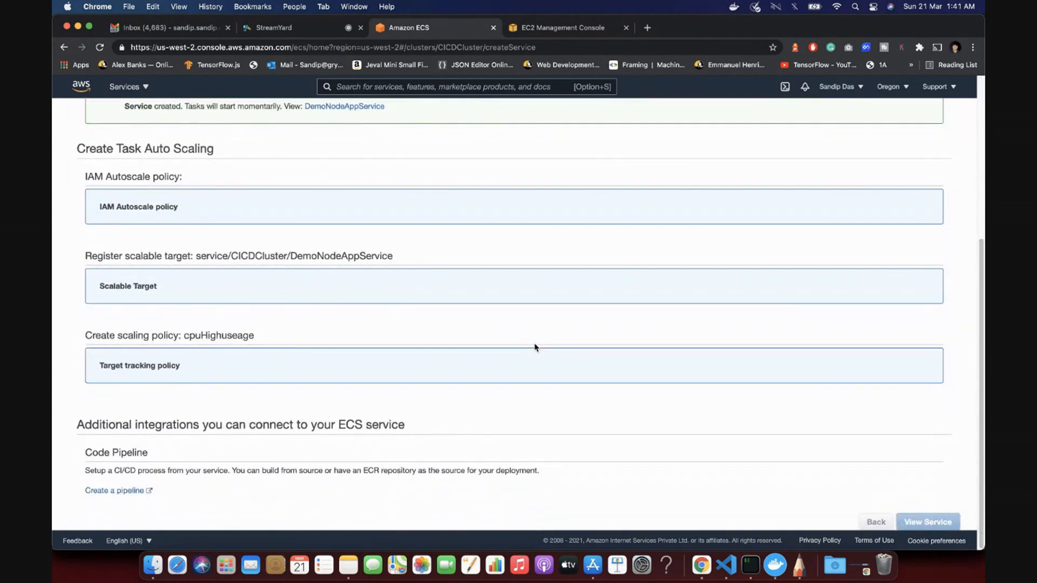
scroll(745, 417, "up", 5)
scroll(745, 416, "down", 5)
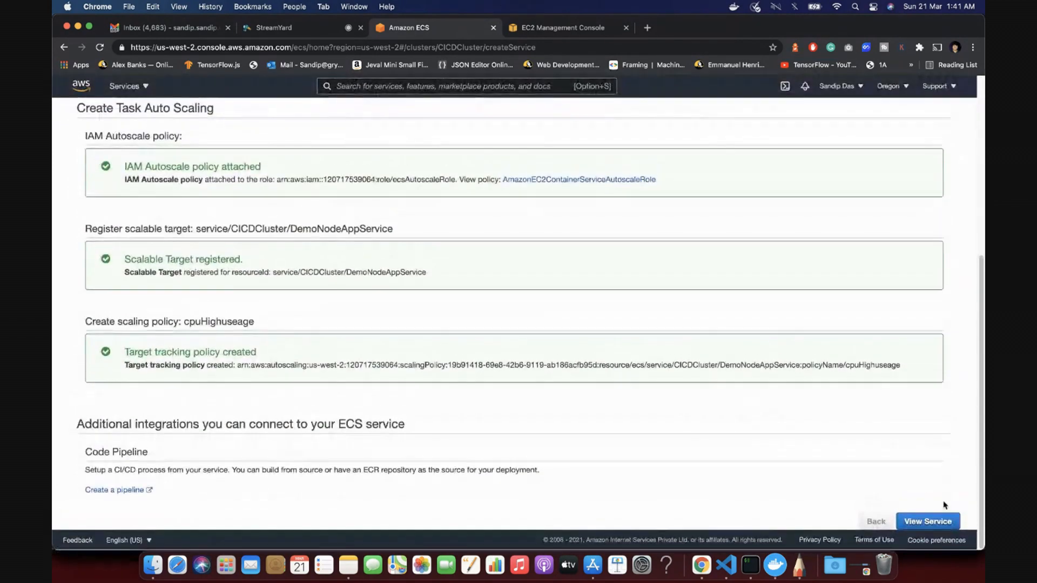
Step: Open the newly created service and refresh its task list to check the task status
left_click(928, 526)
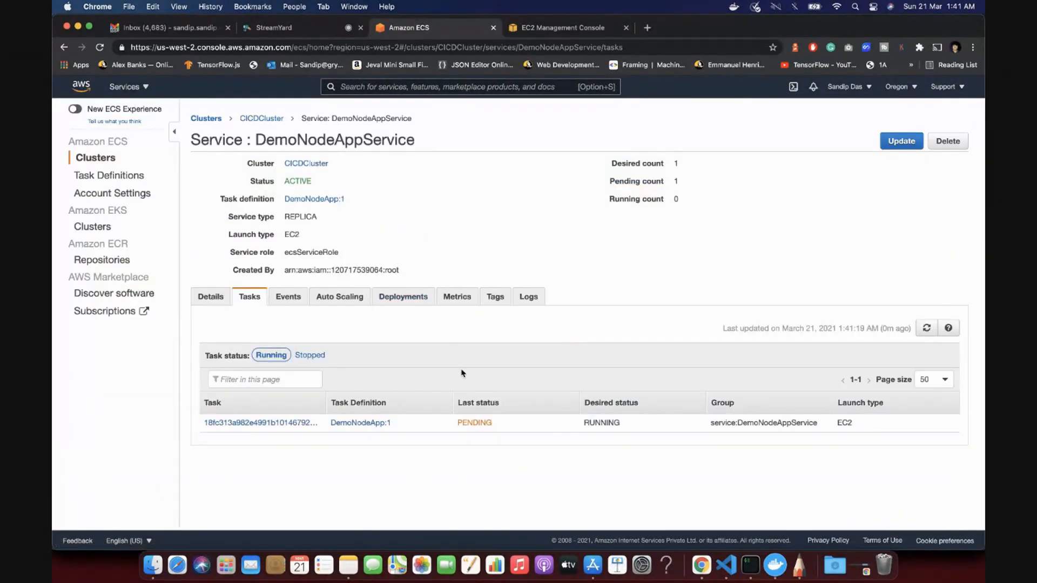
left_click(927, 328)
left_click(926, 328)
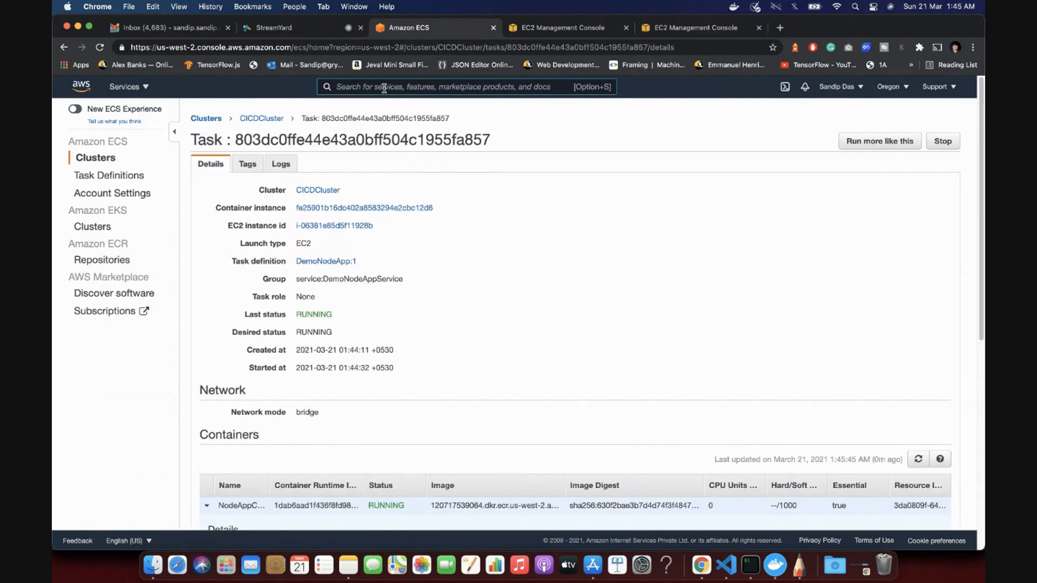
Step: Search the AWS services for ec2, open EC2, and go to its load balancer list
left_click(384, 88)
type("ec2")
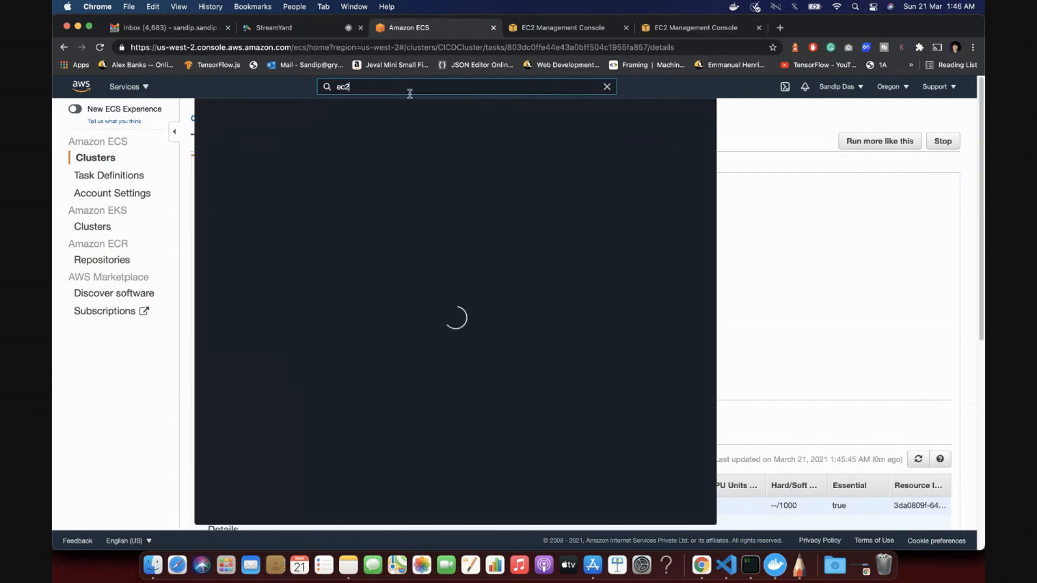
left_click(371, 172)
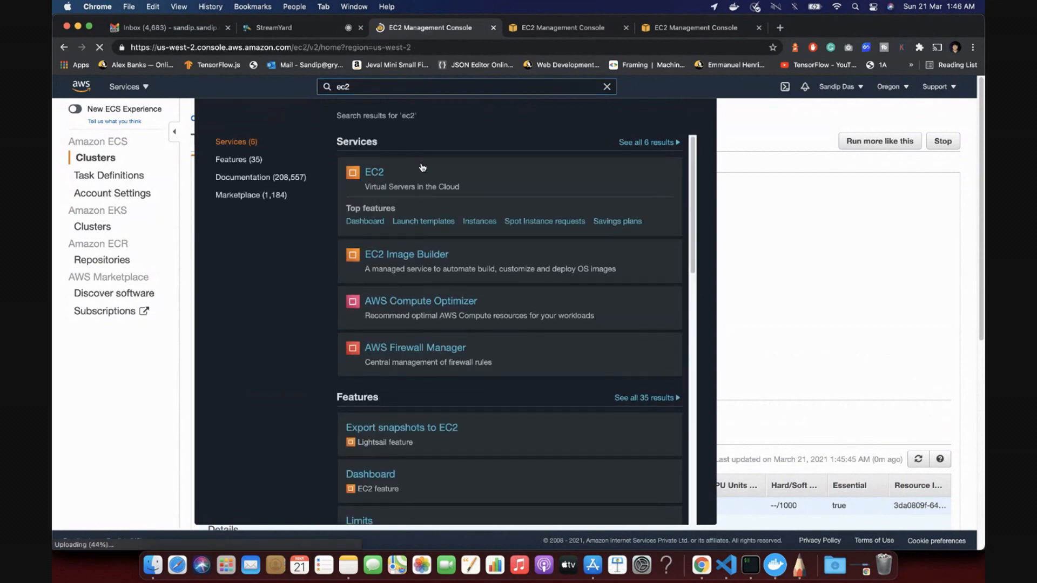
scroll(124, 378, "down", 6)
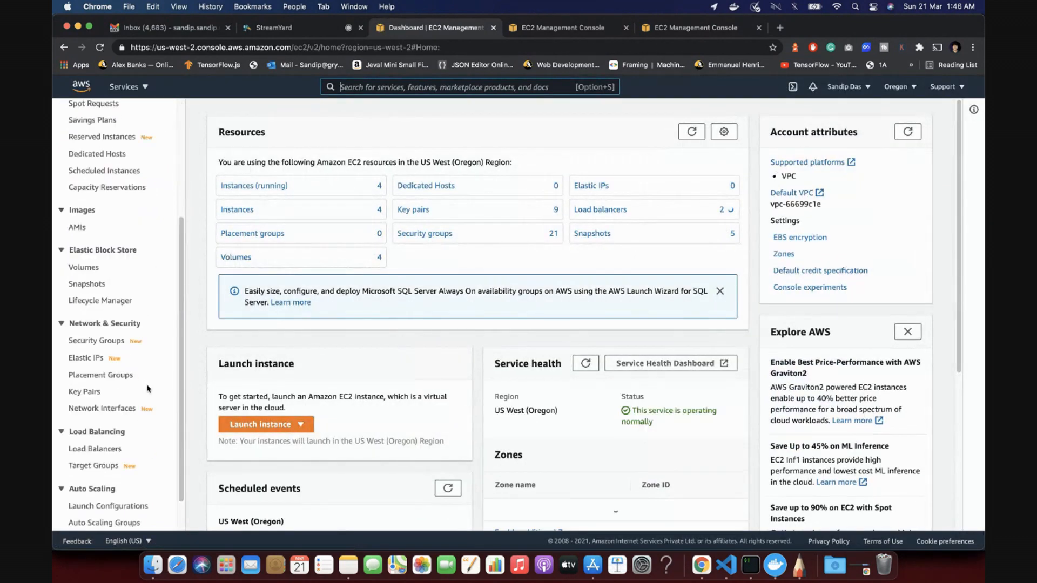
left_click(97, 408)
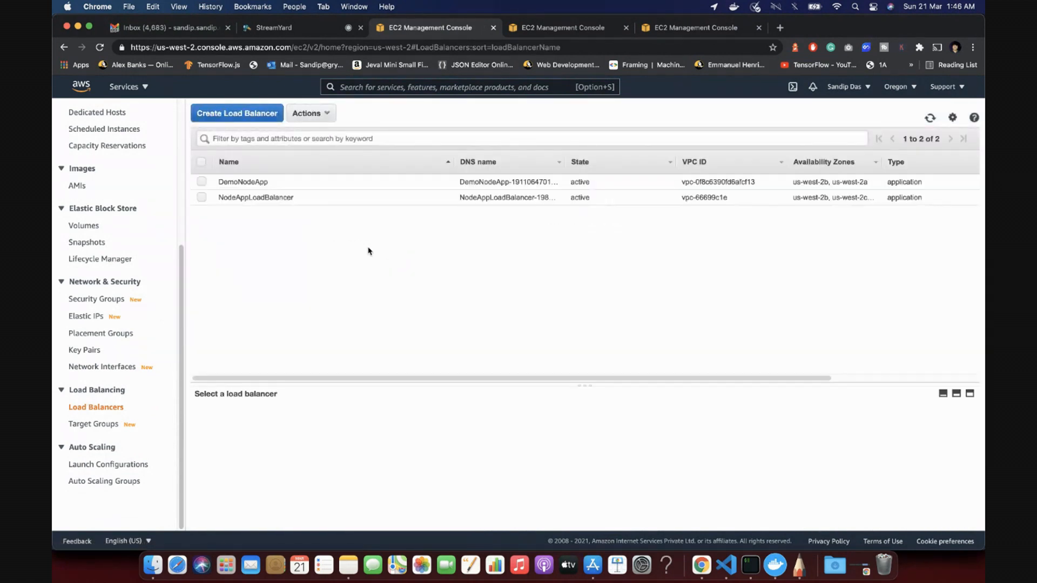
Step: Open the DemoNodeApp load balancer's description and copy its DemoNodeLBSG security group ID
left_click(278, 186)
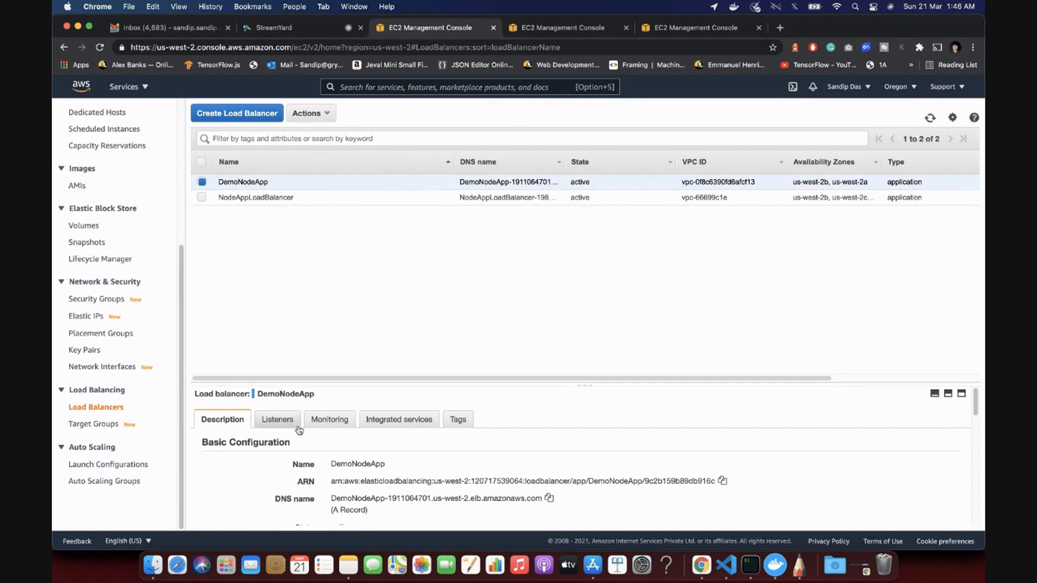
scroll(333, 493, "down", 5)
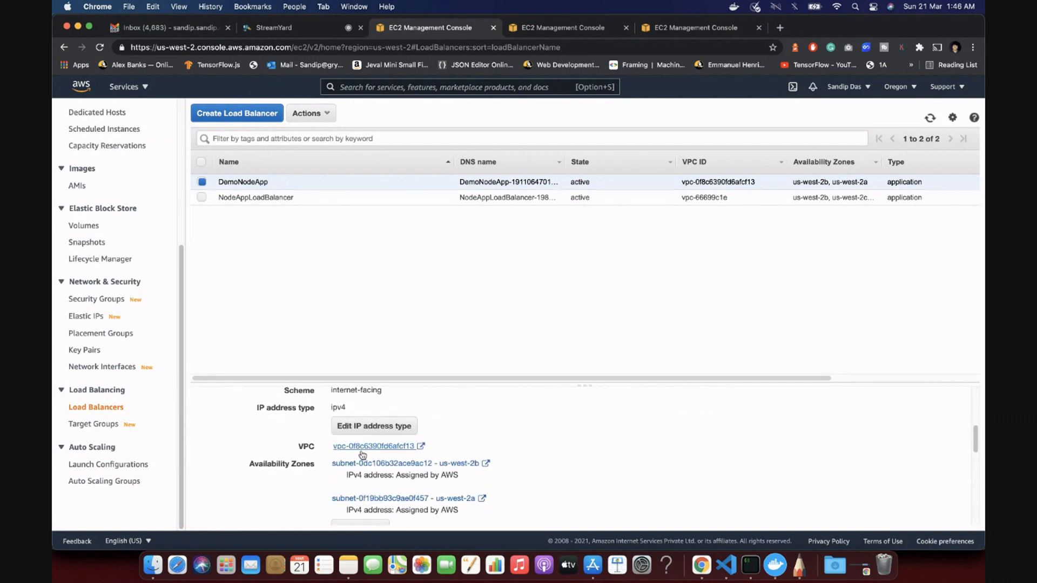
scroll(331, 466, "down", 3)
scroll(330, 465, "down", 4)
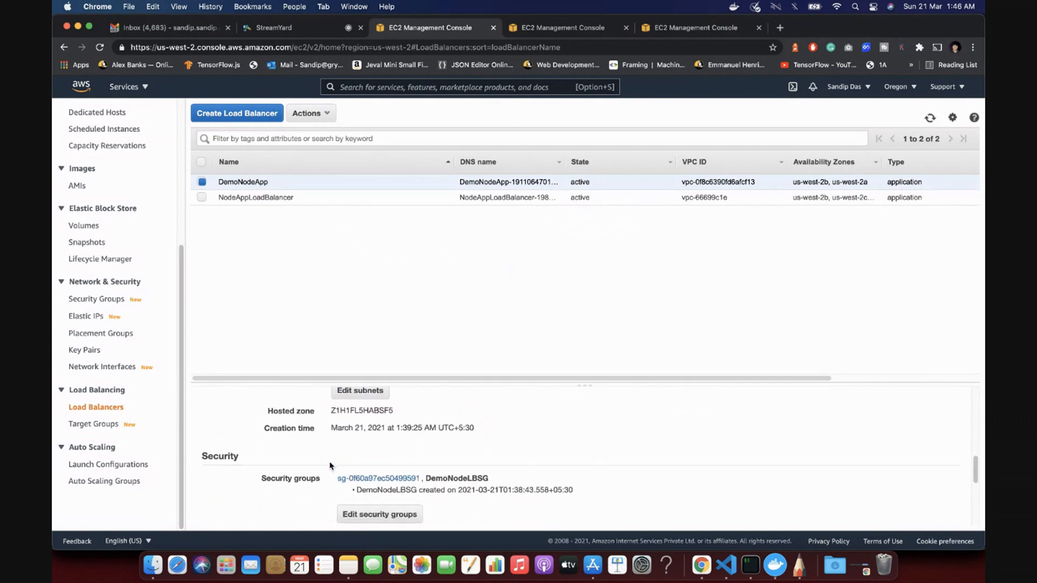
left_click_drag(334, 447, 420, 447)
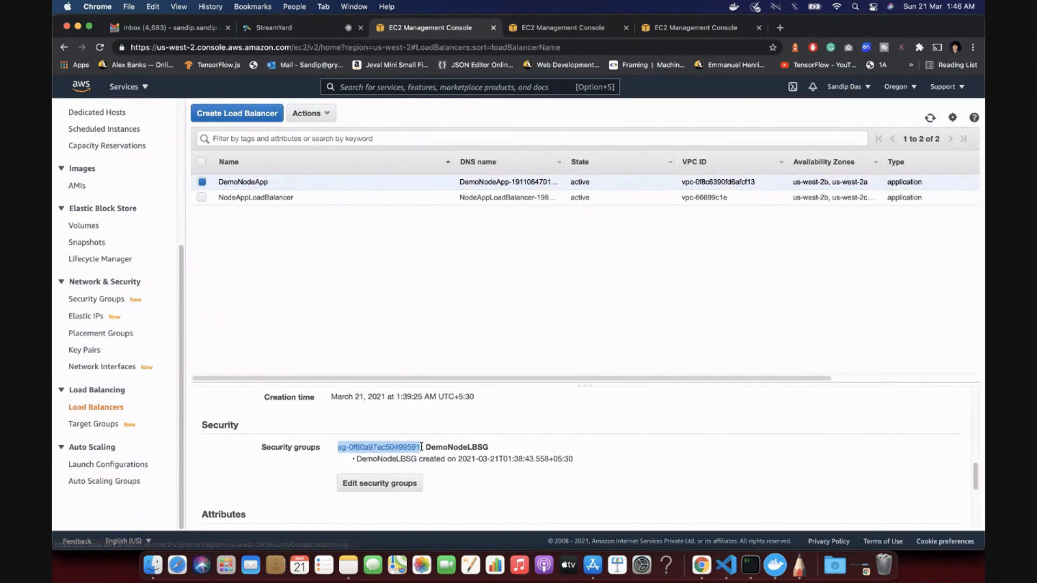
Step: Search the AWS services for ecs, open the CICDCluster's EC2 container instance, and close the leftover EC2 browser tabs
left_click(392, 88)
type("ecs")
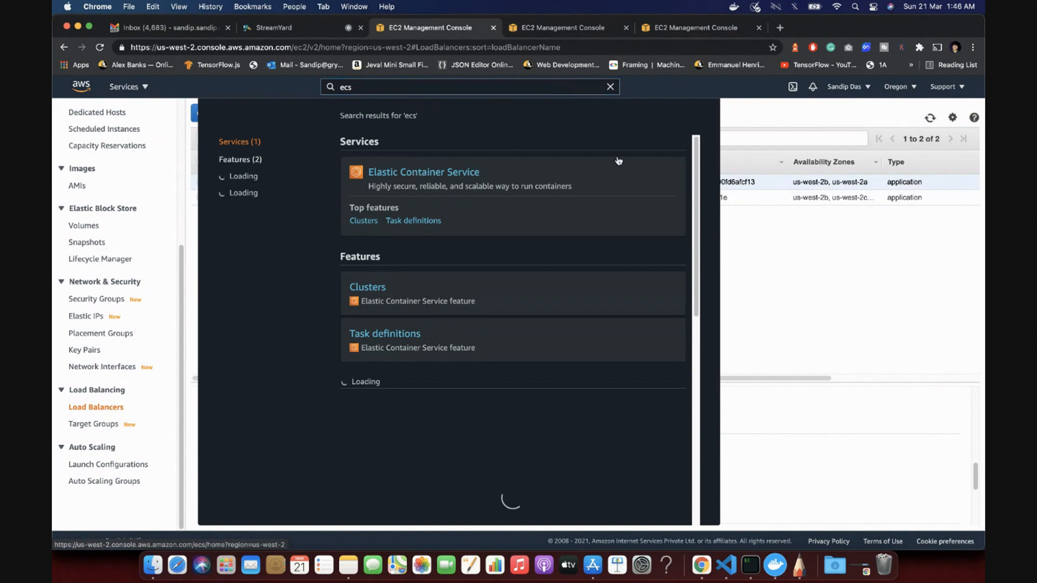
left_click(509, 204)
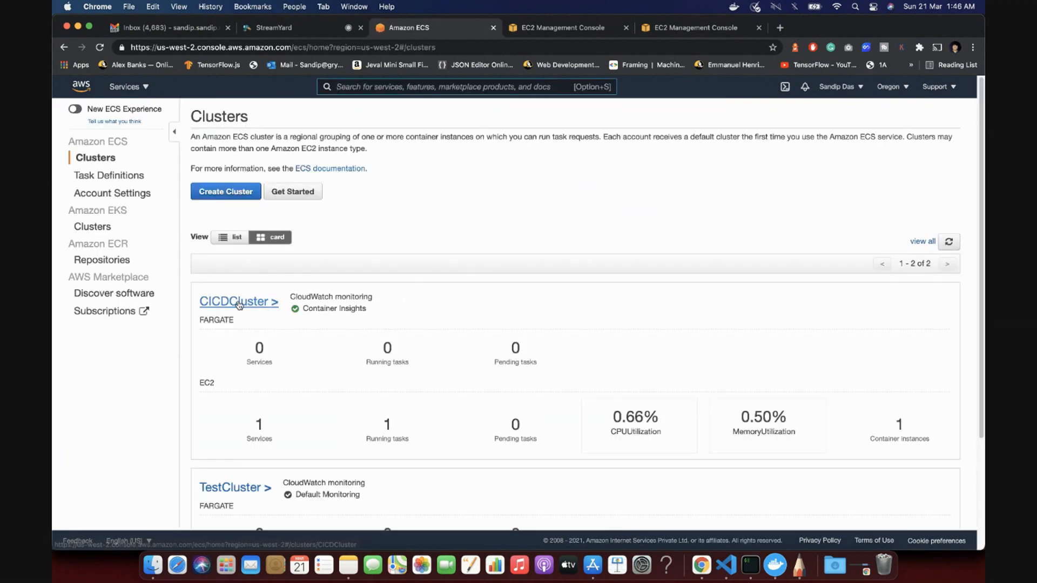
left_click(238, 304)
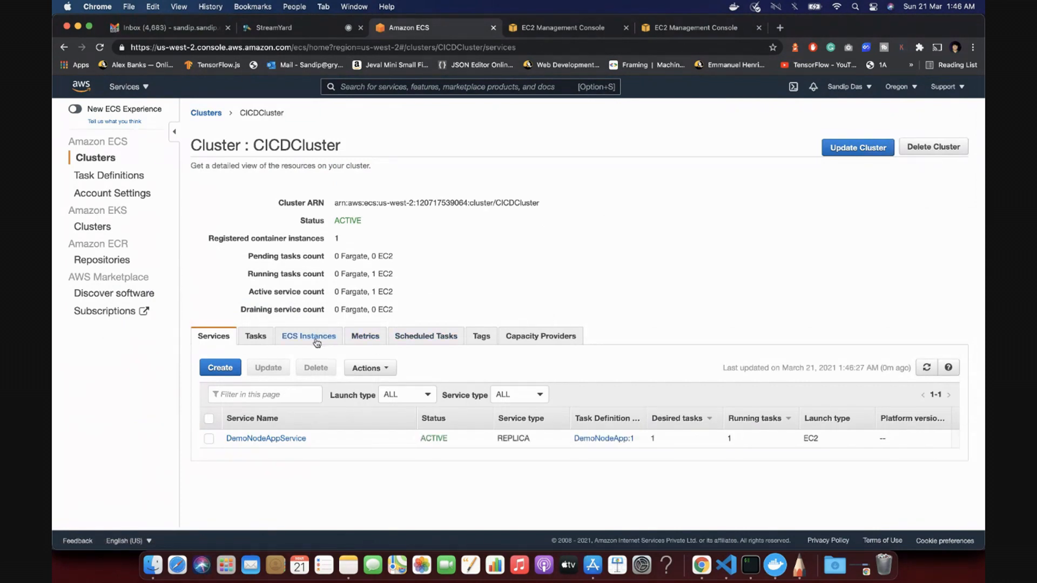
left_click(317, 340)
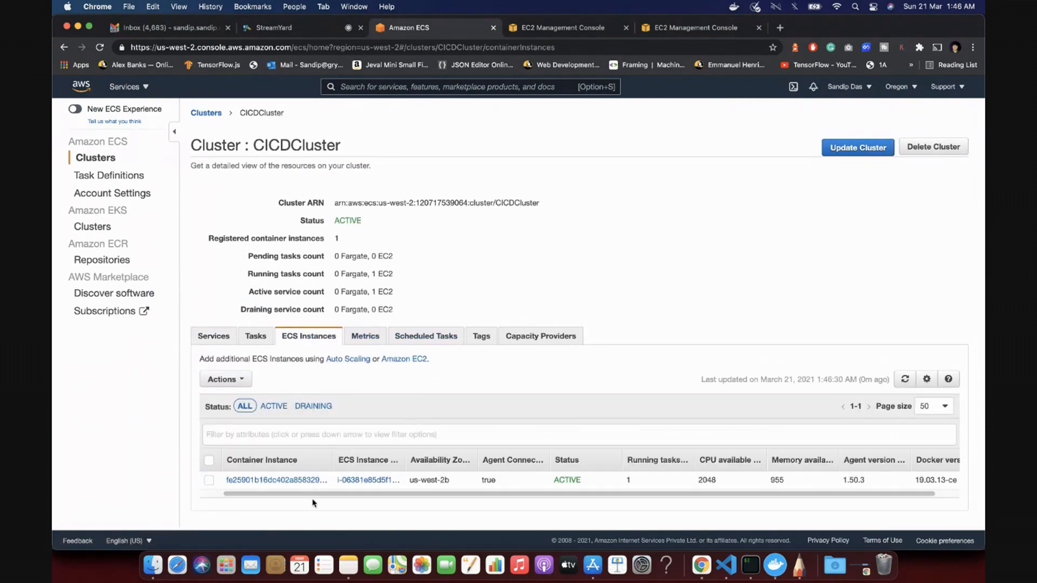
left_click(369, 480)
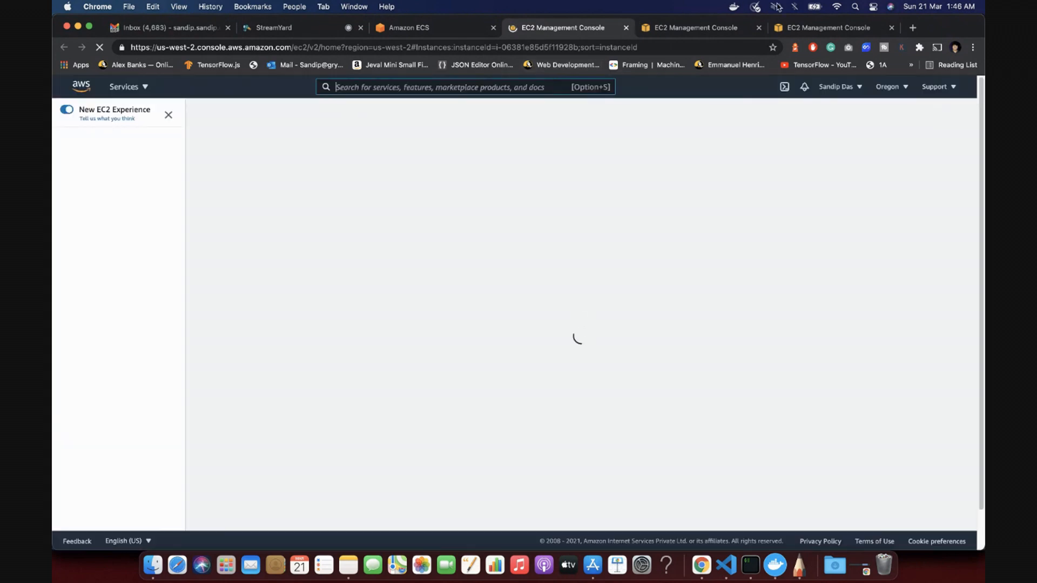
left_click(759, 29)
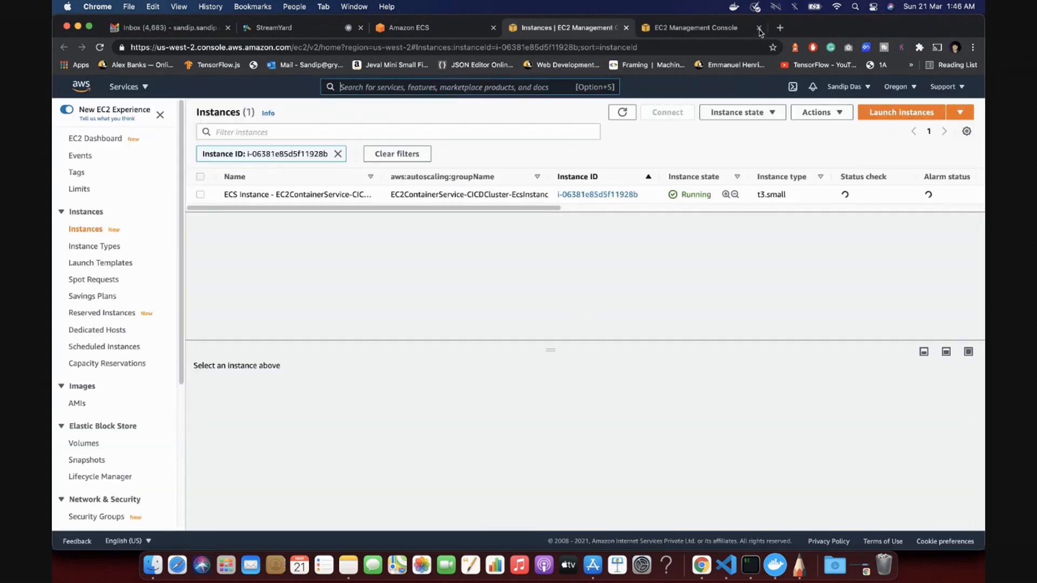
left_click(759, 28)
Step: Select the ECS instance, show its security details, and open its attached CICDCluster security group
left_click(255, 193)
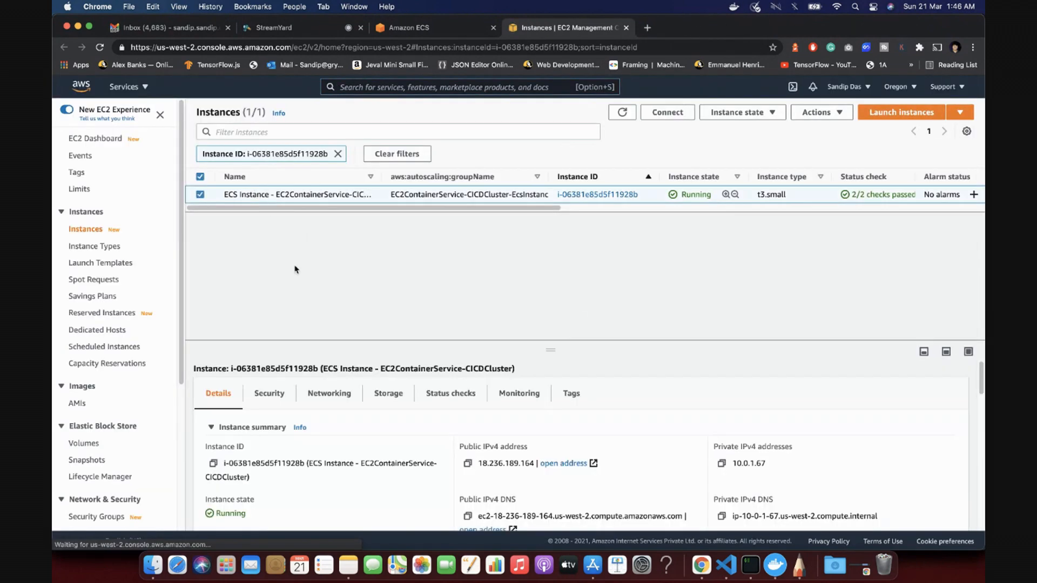
left_click(269, 393)
scroll(279, 432, "down", 3)
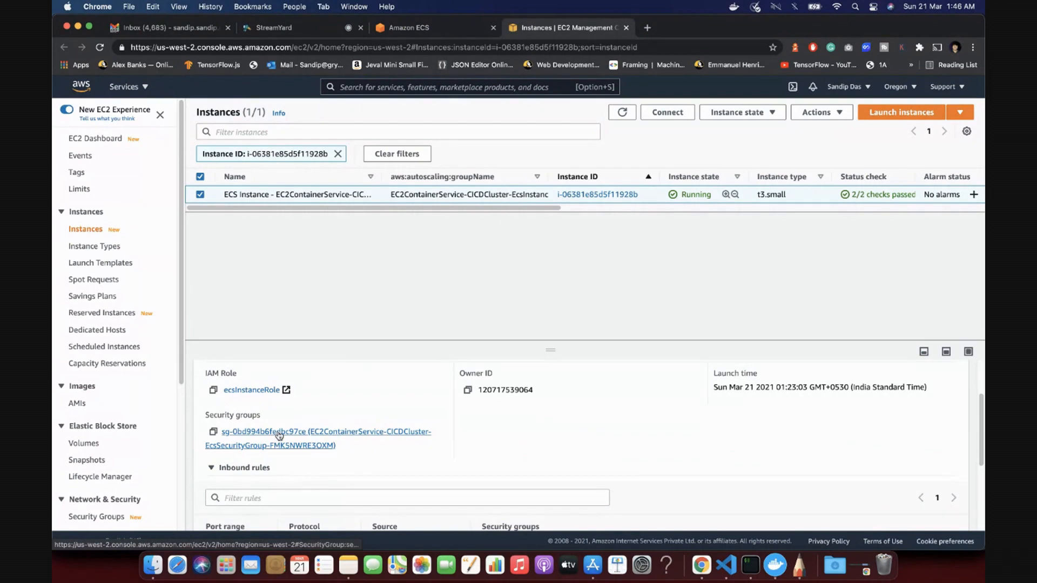
left_click(279, 436)
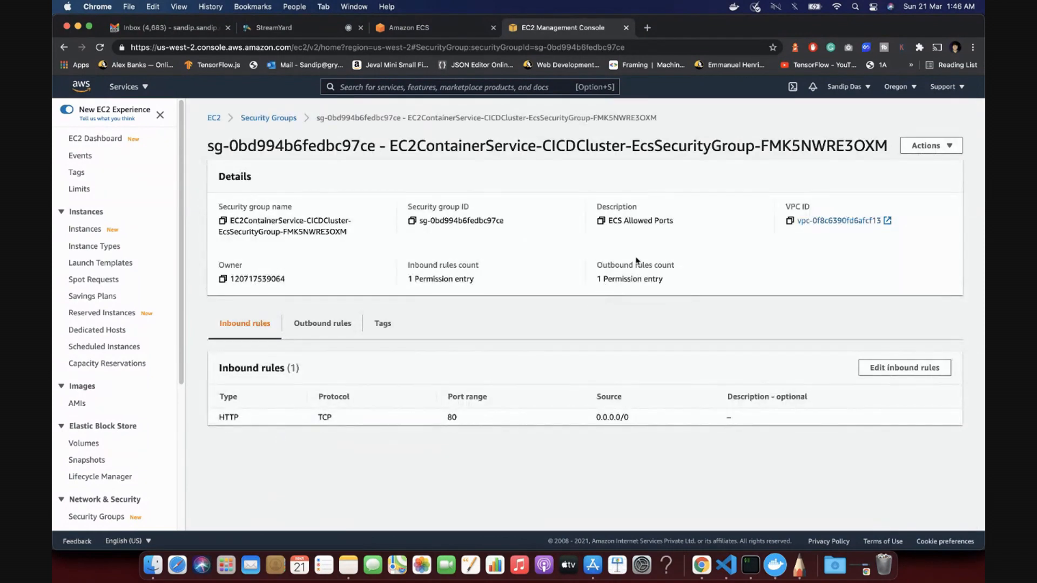
Step: Edit the security group's inbound rules and add a rule of type All TCP
left_click(901, 369)
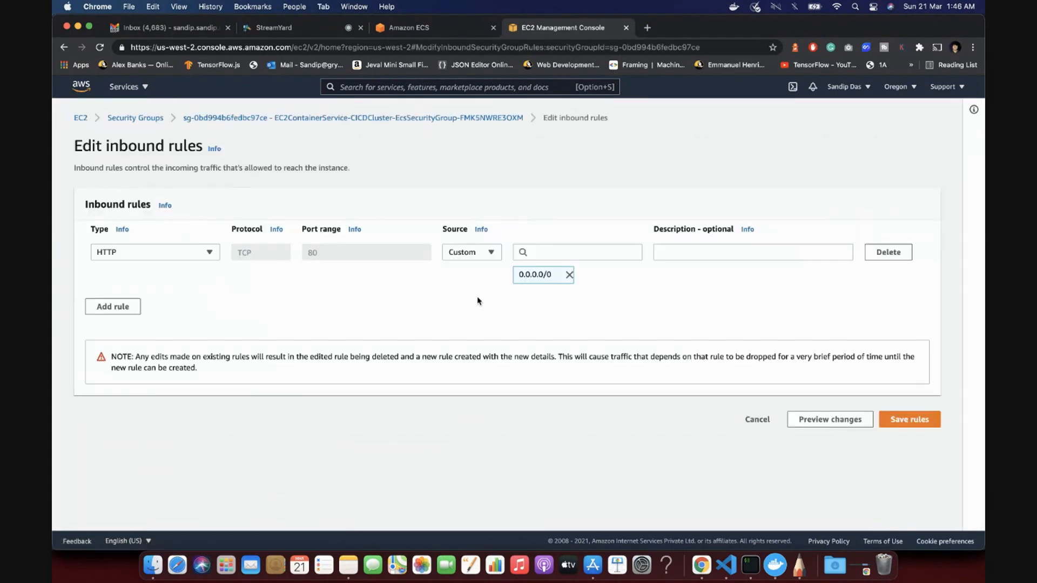
left_click(99, 316)
left_click(185, 302)
type("all")
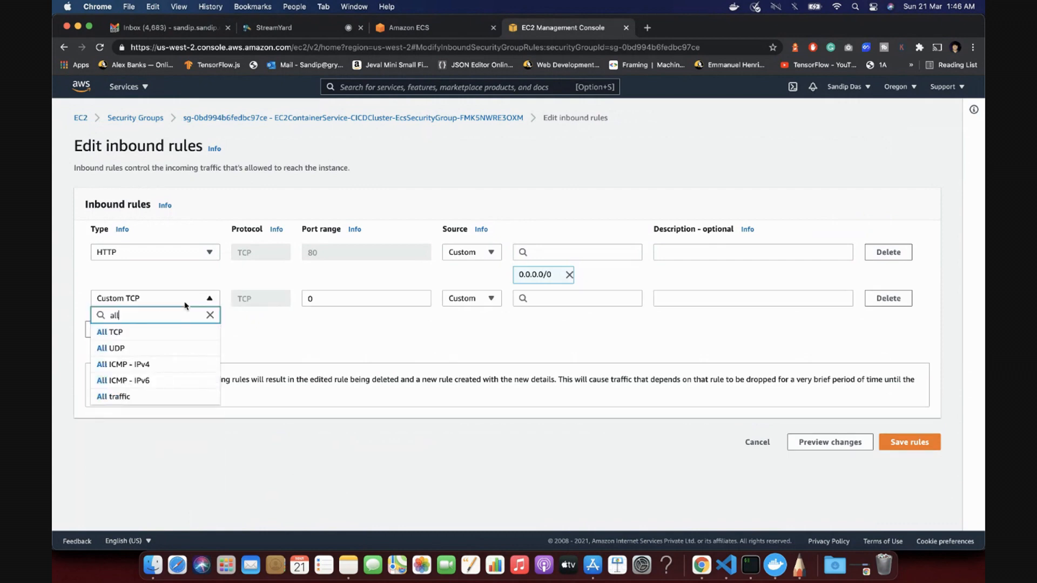
left_click(172, 332)
Step: Set the All TCP rule's custom source to the DemoNodeLBSG group sg-0f60a97ec50499591 and save the inbound rules
left_click(485, 303)
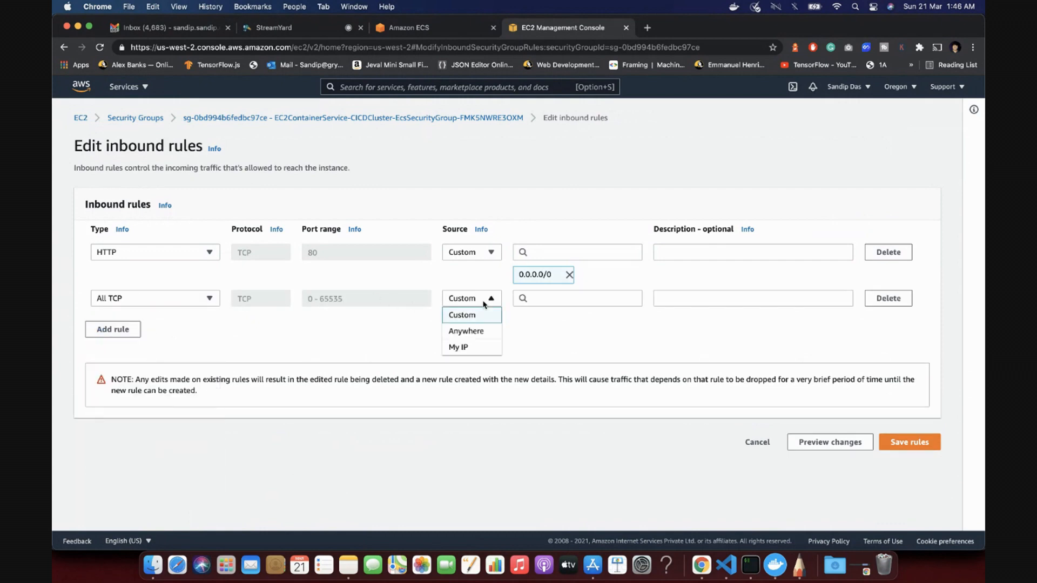
left_click(485, 316)
left_click(550, 300)
type("sg-0f60a97ec50499591")
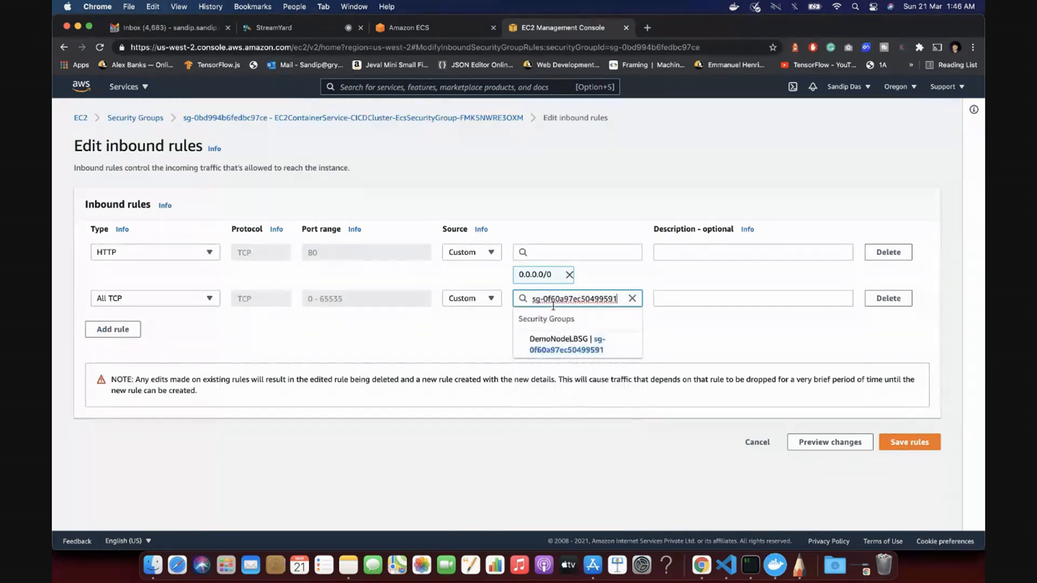
left_click(585, 349)
left_click(740, 360)
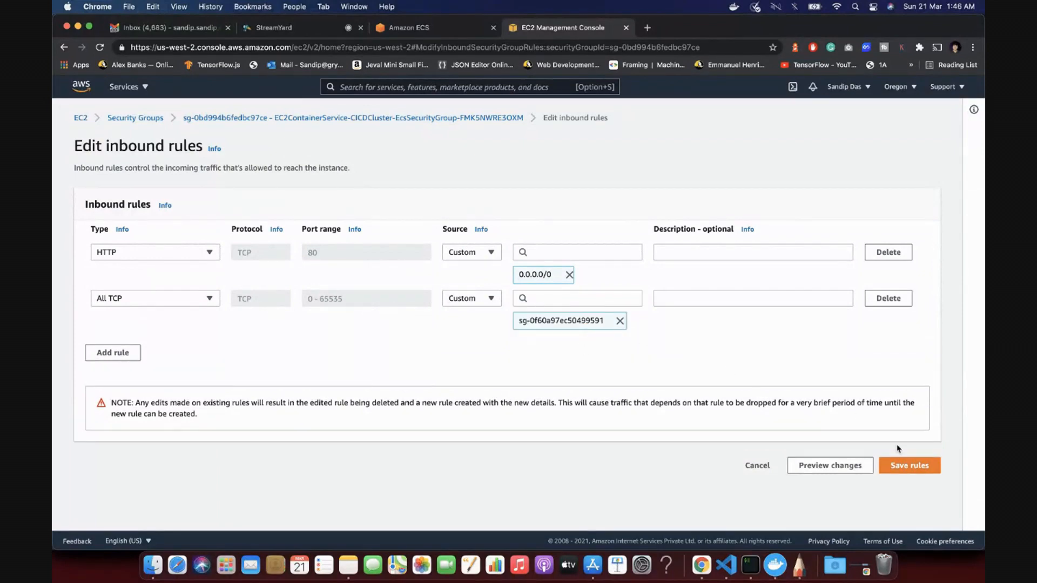
left_click(907, 462)
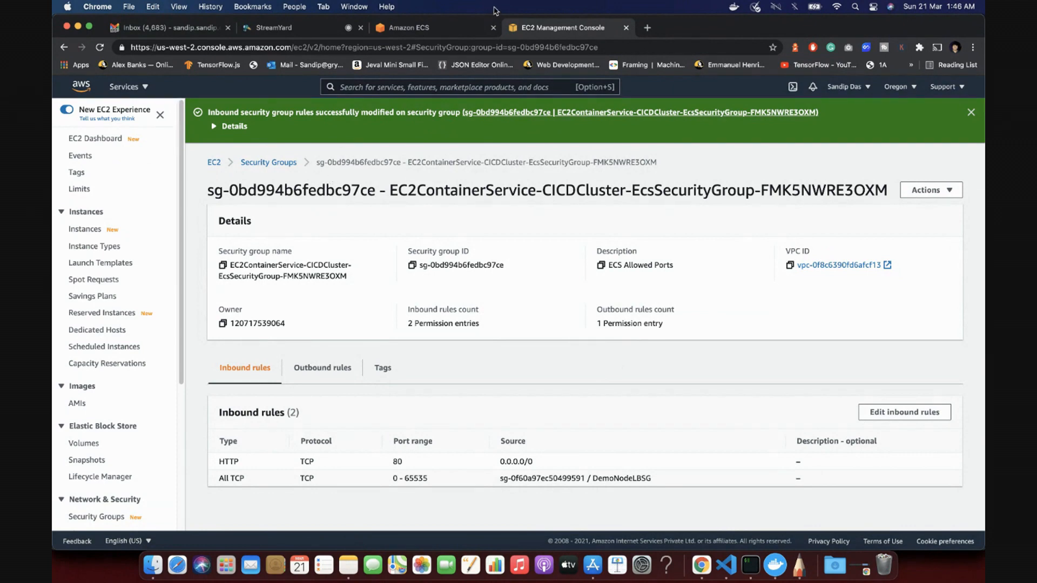
Step: Return to the Amazon ECS browser tab, search for ec2, and open the EC2 load balancer list
left_click(449, 26)
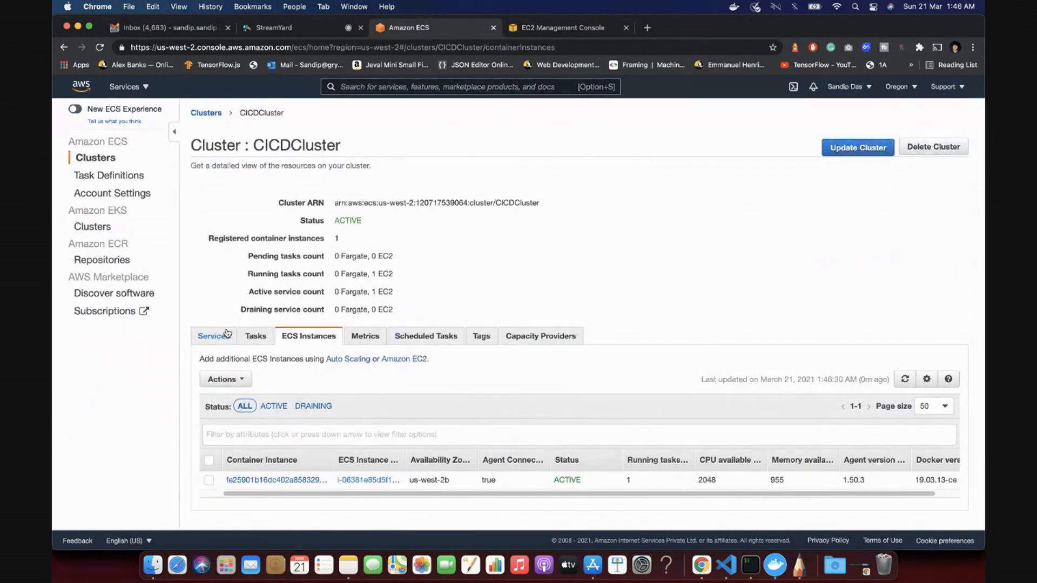
left_click(377, 85)
type("ec2")
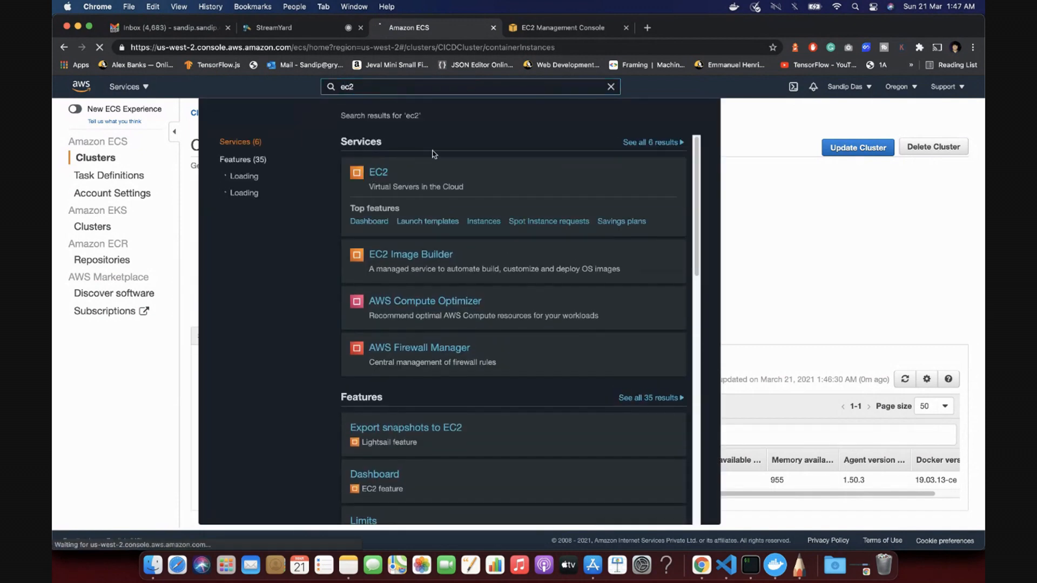
left_click(438, 169)
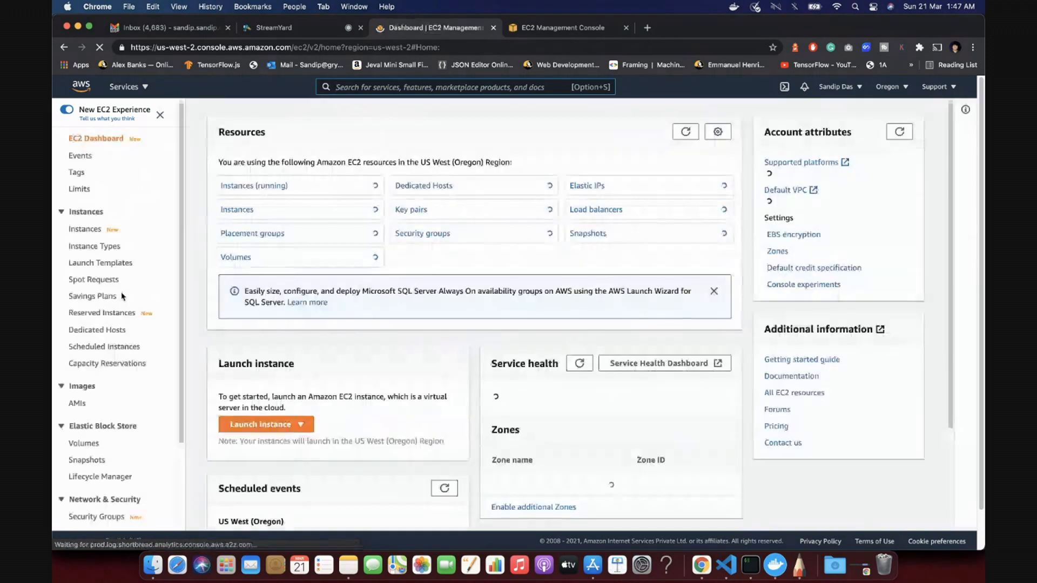
left_click(84, 443)
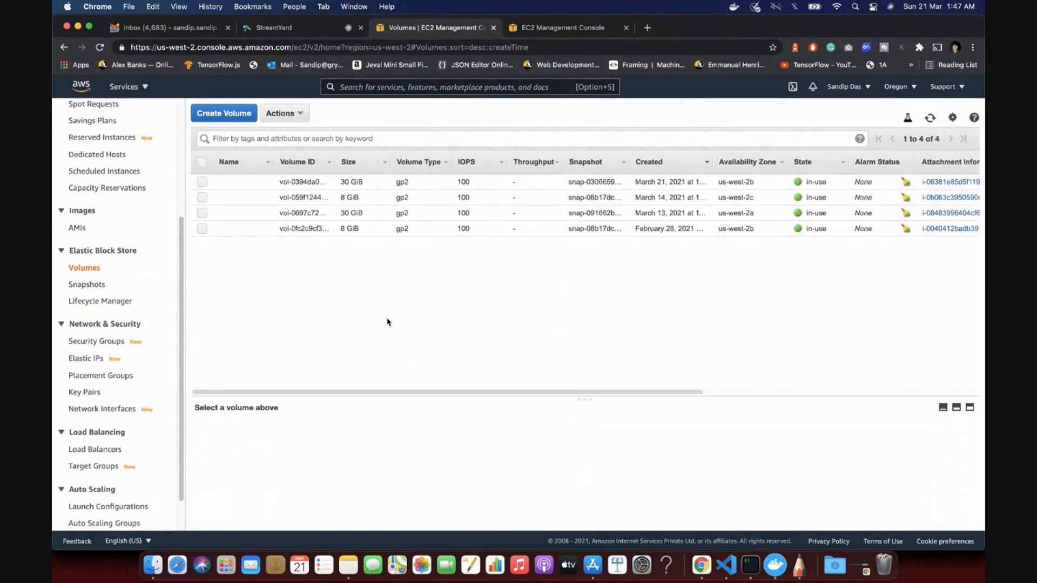
scroll(85, 446, "down", 2)
left_click(89, 408)
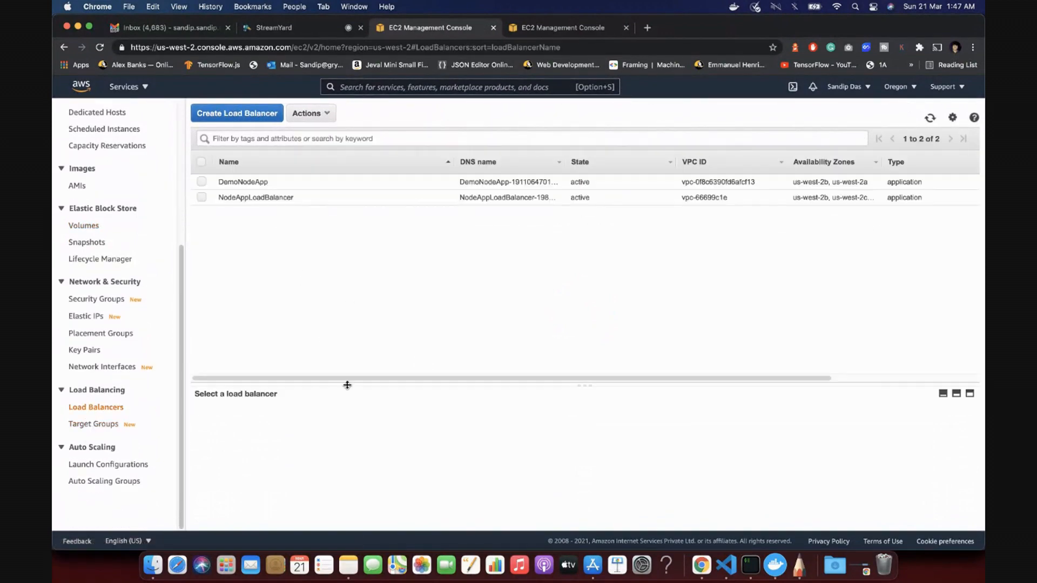
Step: Copy the DemoNodeApp load balancer's DNS name and load it in a new browser tab
left_click(296, 187)
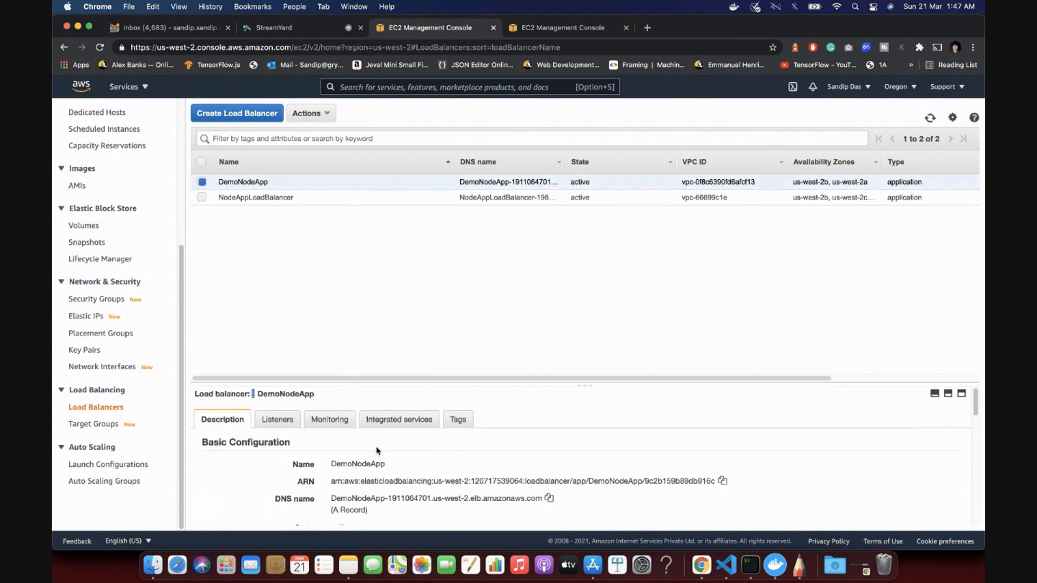
left_click(548, 498)
left_click(648, 28)
key("super+v")
key("Return")
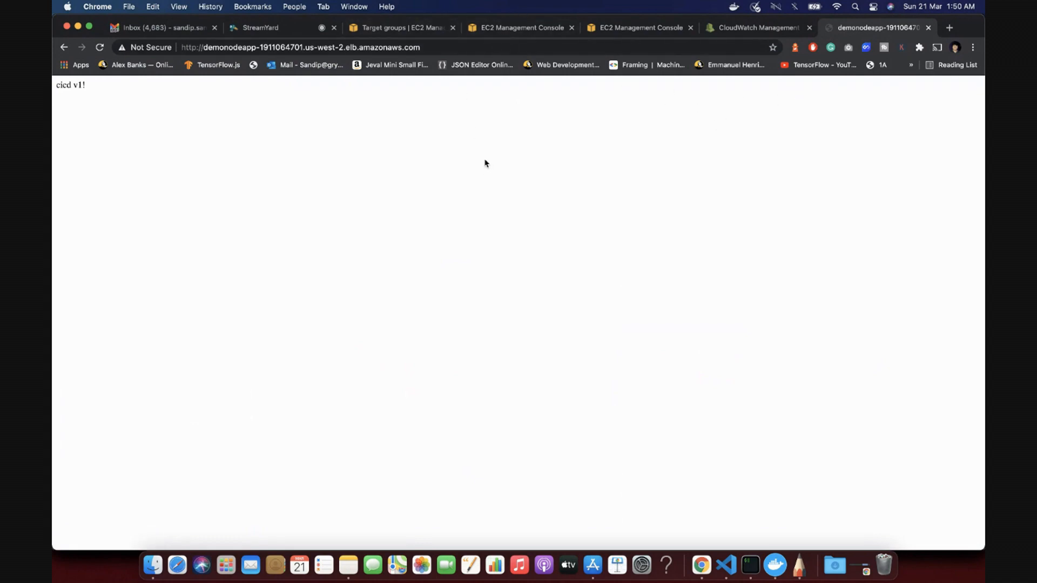
Step: Check the CICDCluster in Amazon ECS and reload the deployed app's load balancer page
left_click(422, 28)
scroll(278, 197, "up", 5)
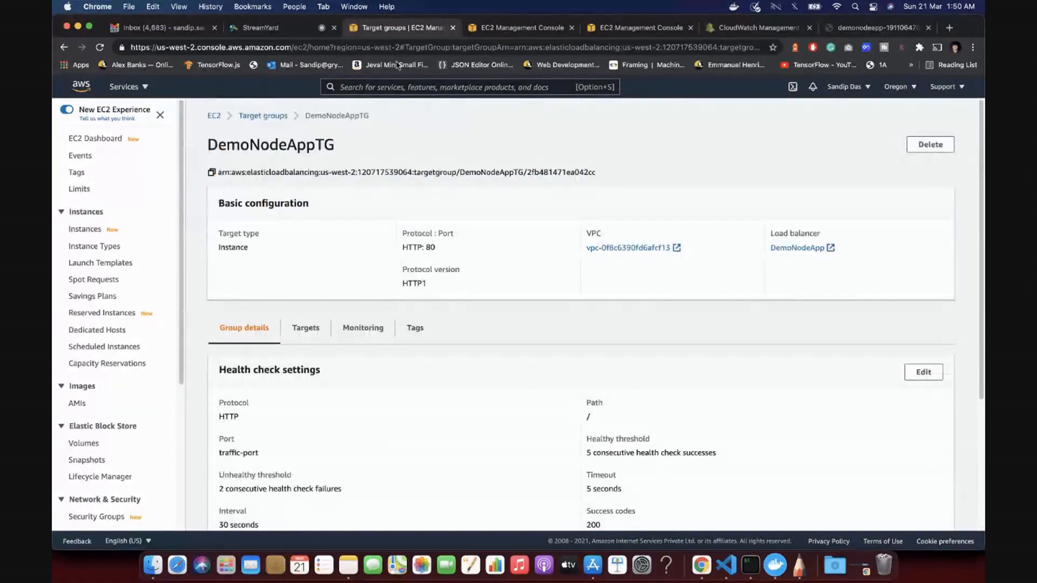
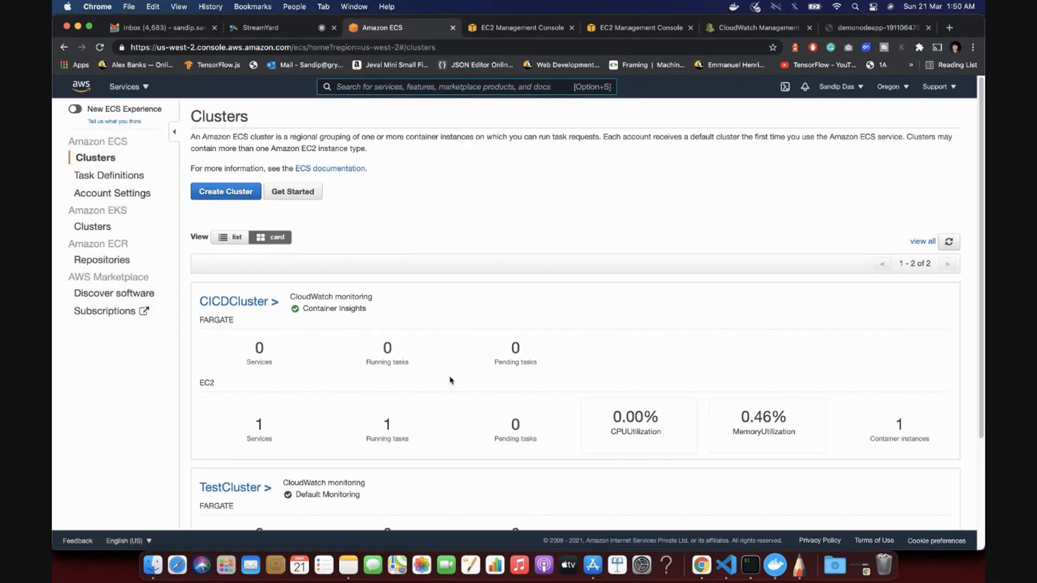
scroll(452, 378, "down", 3)
scroll(451, 378, "up", 2)
left_click(245, 261)
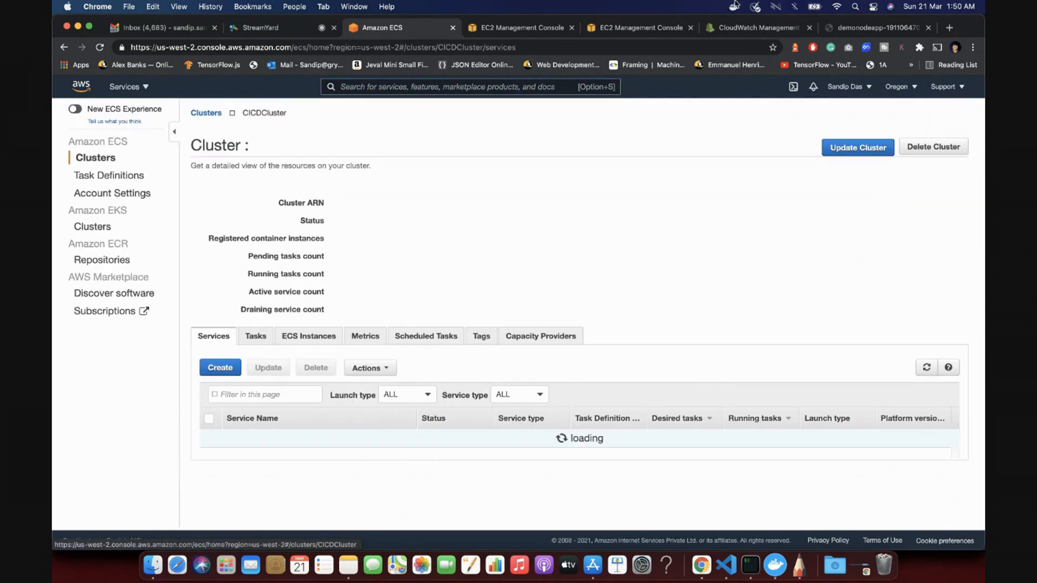
left_click(847, 28)
left_click(100, 47)
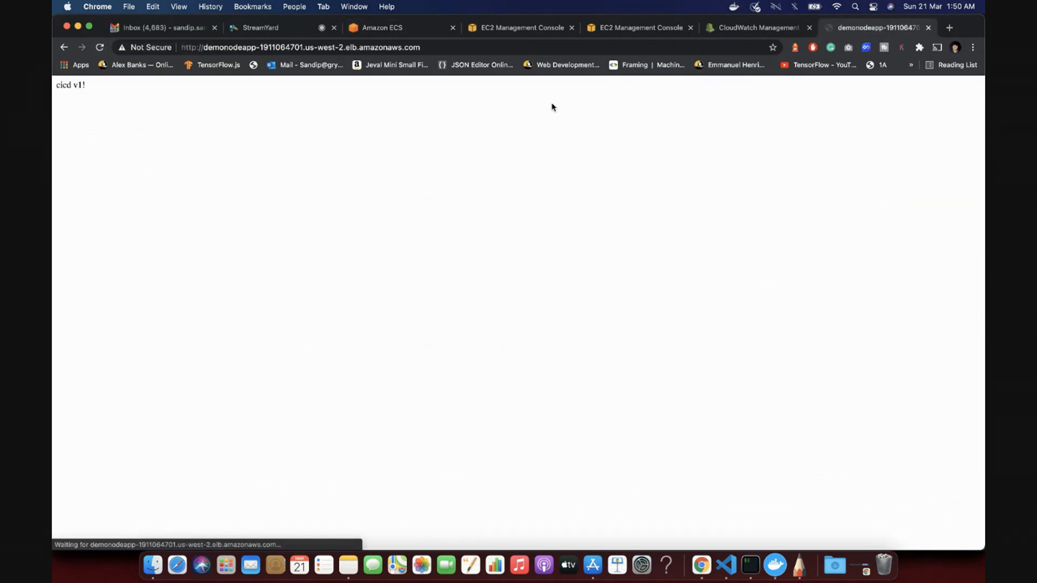
Step: From the EC2 load balancer page, search the AWS services for codepip and open CodePipeline's pipeline list
left_click(500, 28)
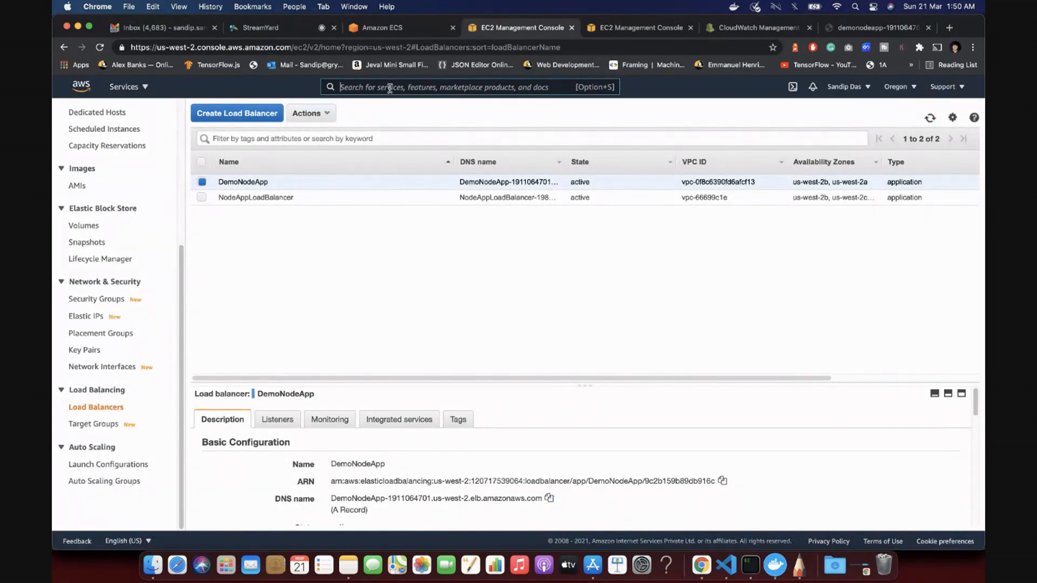
type("aws ")
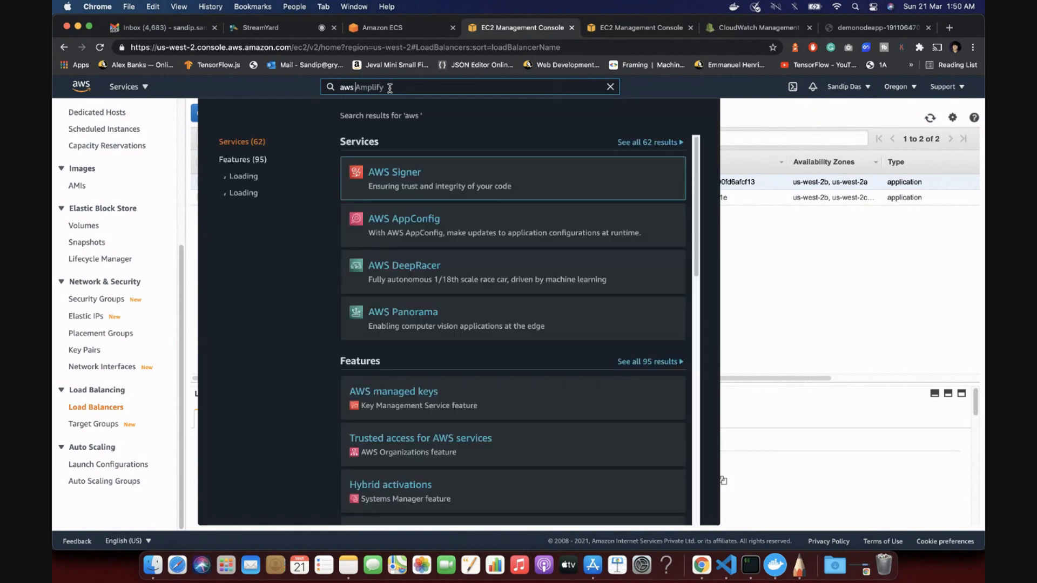
type("codepi")
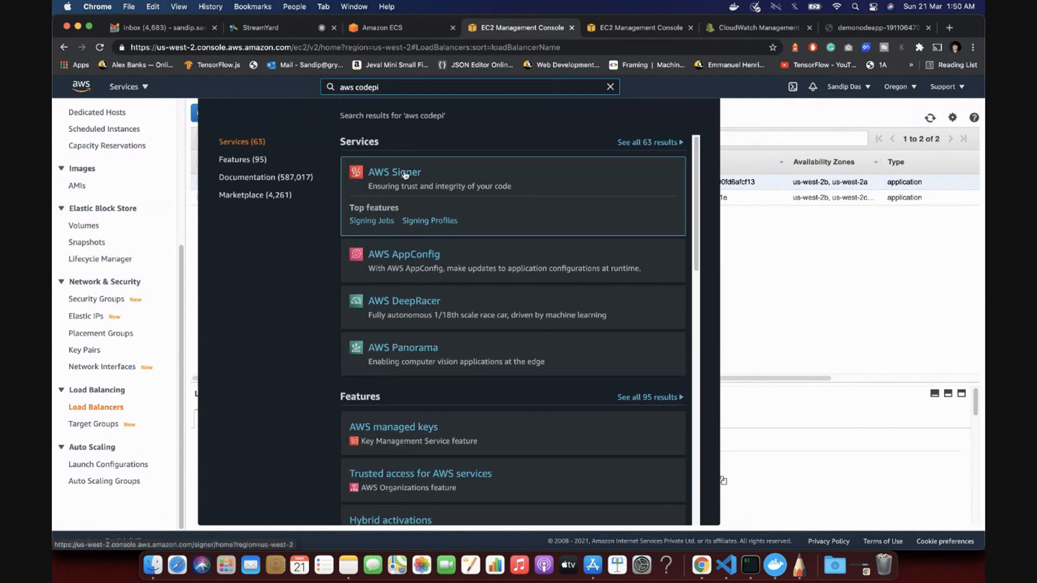
key("super+a")
type("codepip")
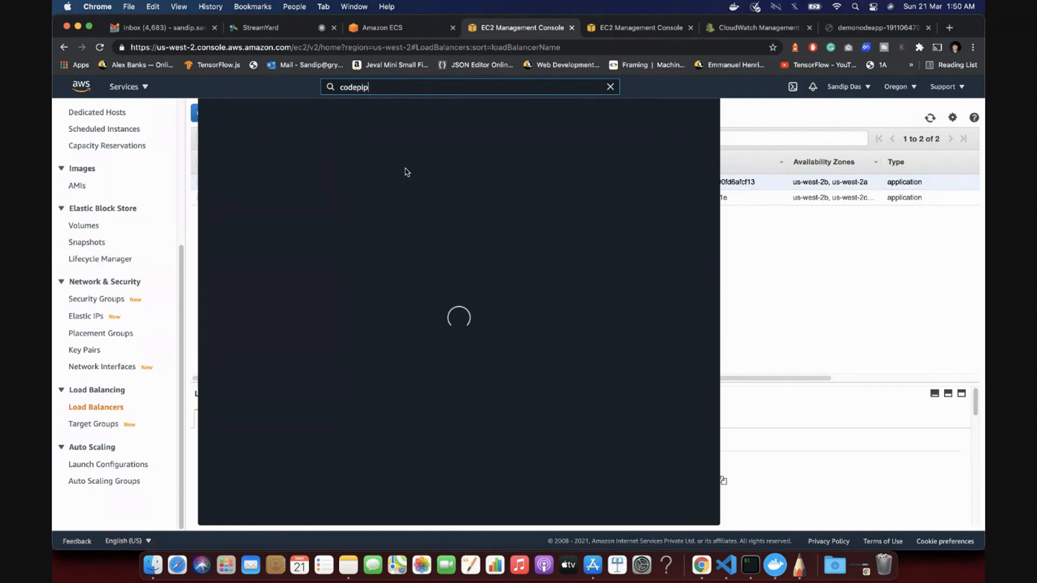
key("Return")
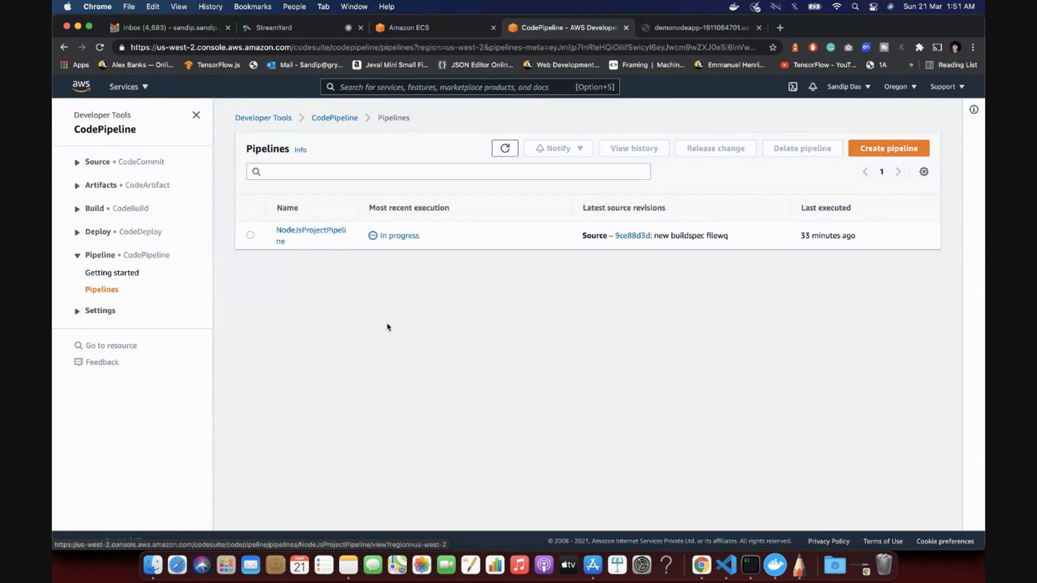
Step: Start a new pipeline named ecsCICDDemo, keep the new service role option, and continue to the source stage
left_click(889, 149)
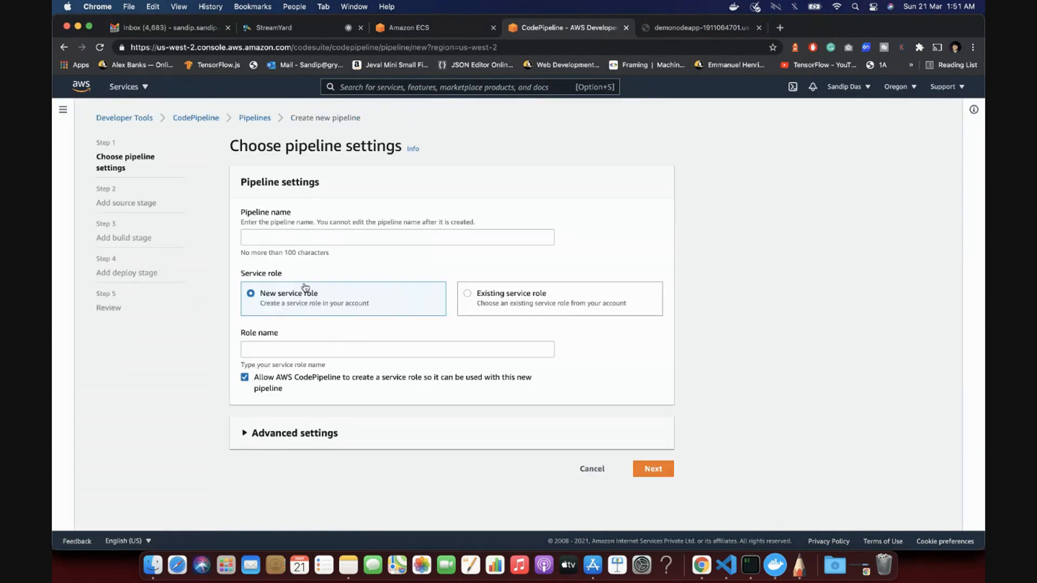
left_click(284, 233)
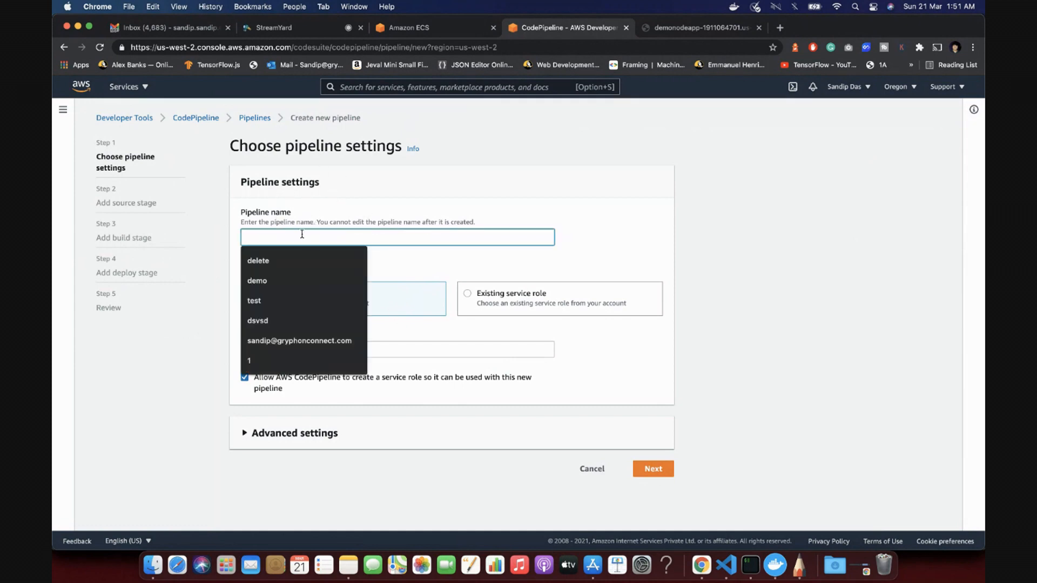
type("ecsCiC")
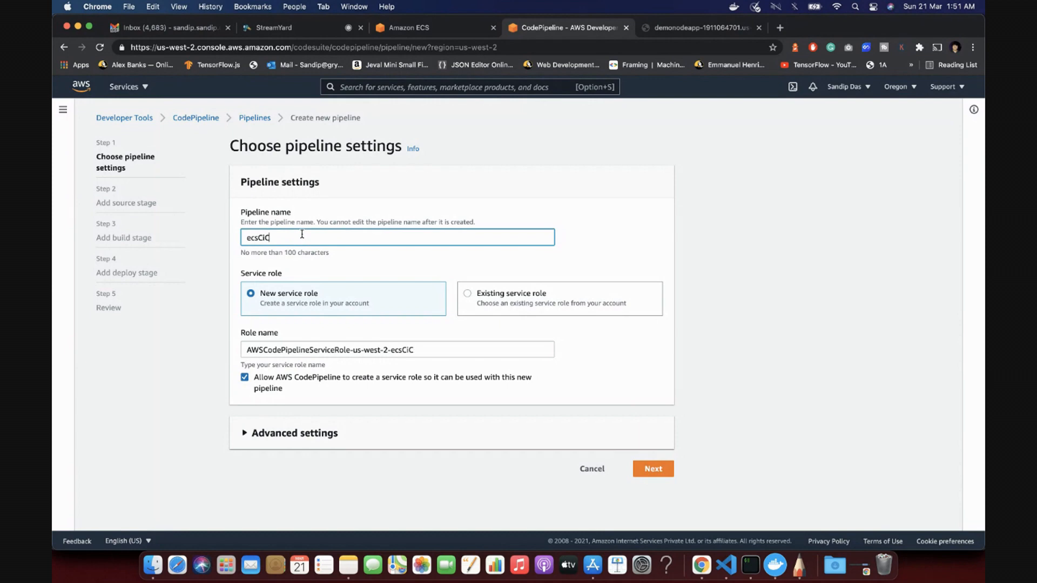
type("DDemo")
key("Left")
key("Left")
key("Left")
key("BackSpace")
type("I")
left_click(660, 474)
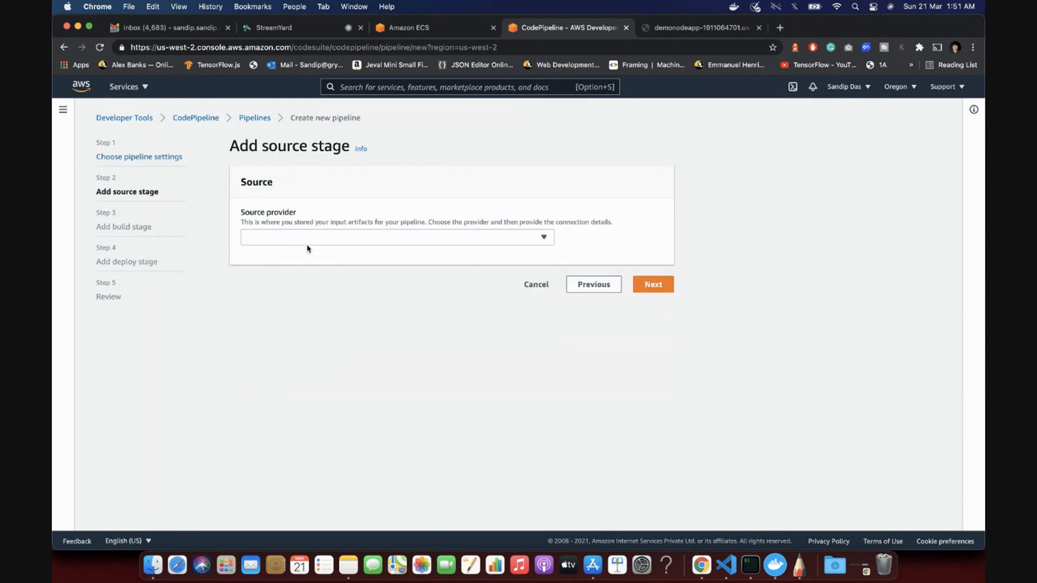
Step: Set the source provider to AWS CodeCommit and open the choice of repositories for the source stage
left_click(387, 238)
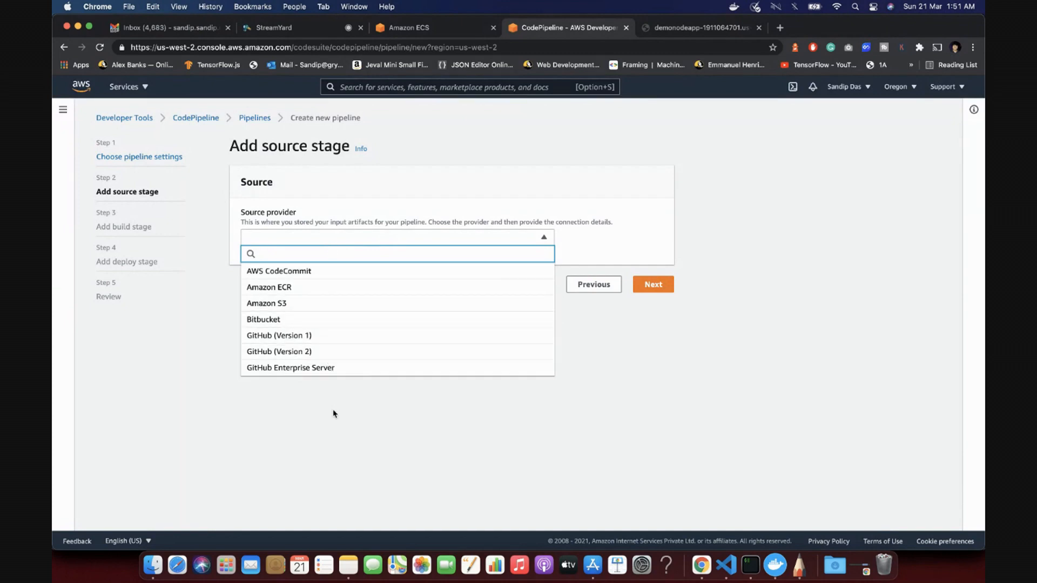
left_click(303, 273)
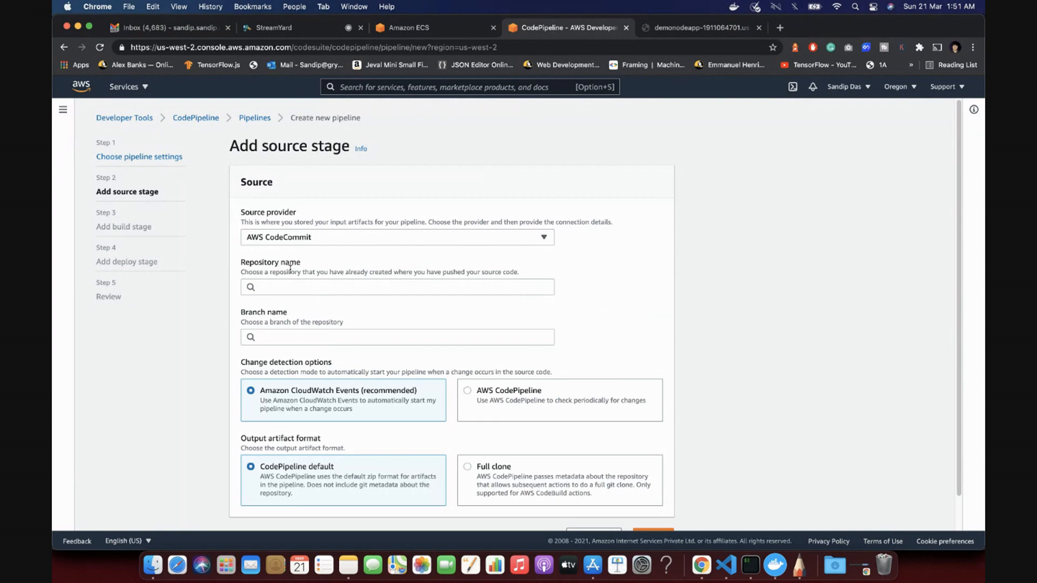
left_click(295, 288)
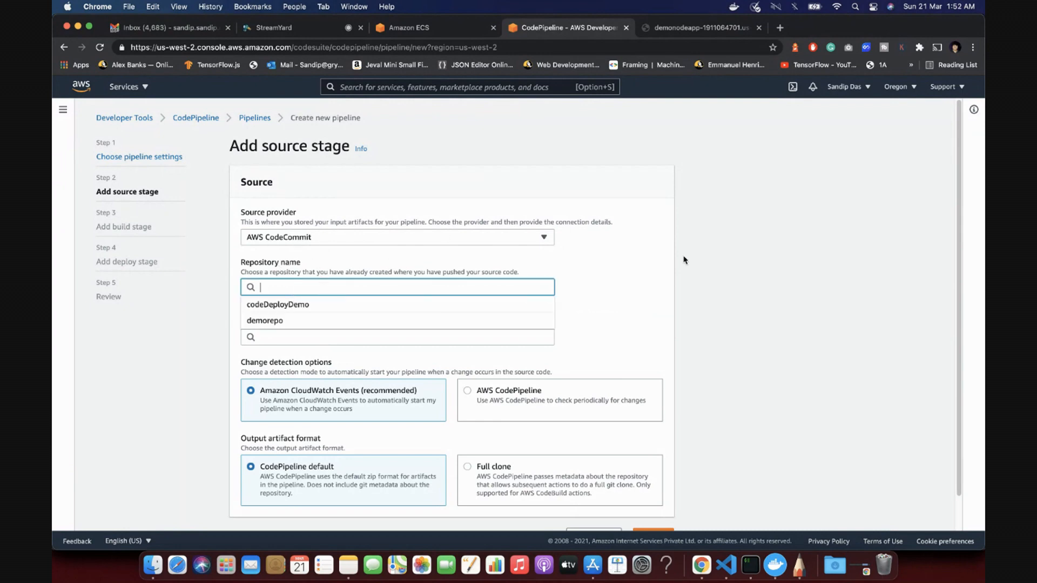
Step: Set the source stage to the codeDeployDemo repository and its master branch, then continue to the build stage
left_click(449, 306)
left_click(329, 331)
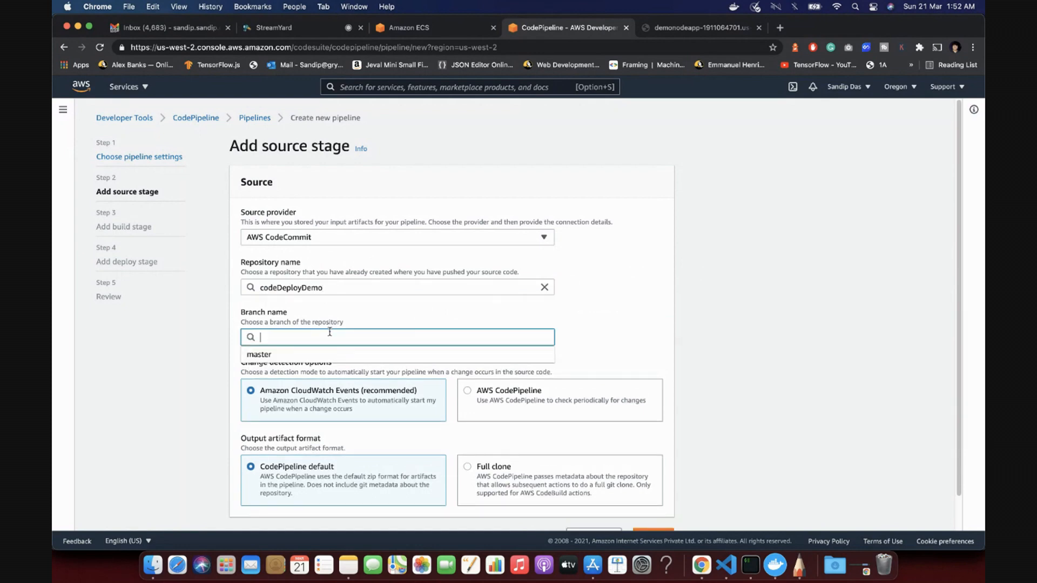
left_click(324, 359)
scroll(363, 372, "down", 2)
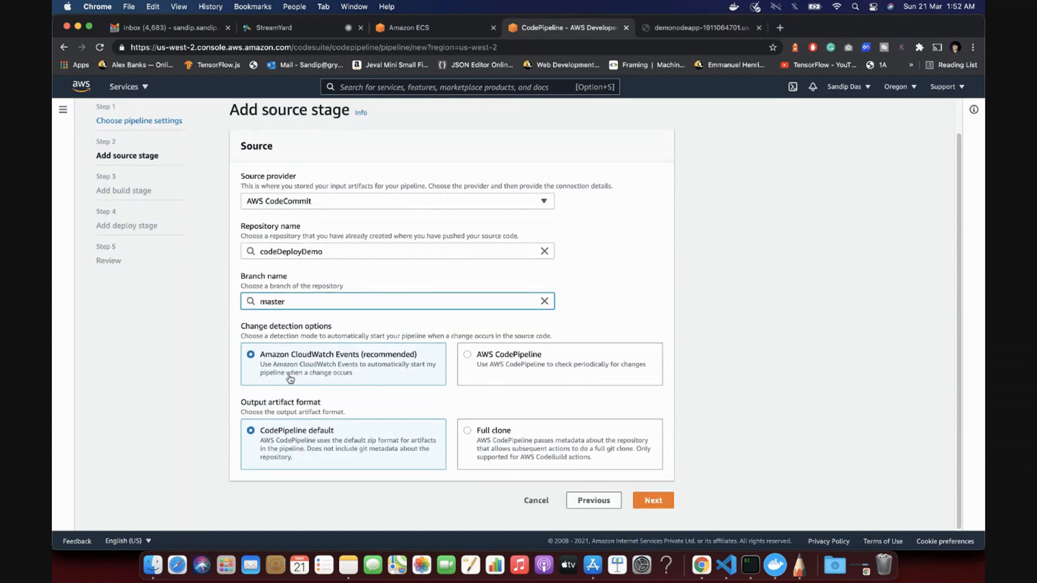
left_click(654, 502)
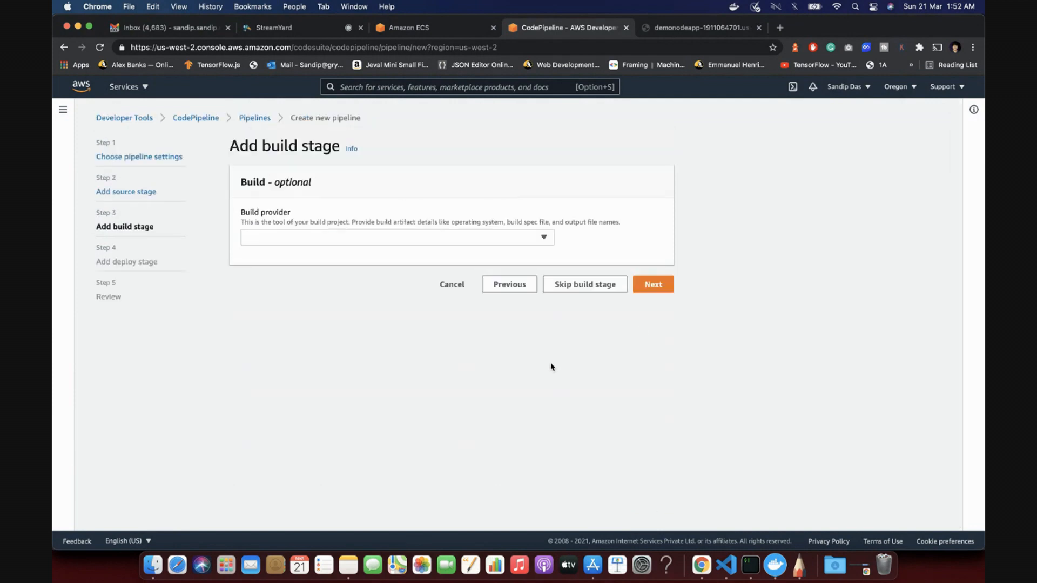
Step: Choose AWS CodeBuild as the build provider and open the build project creation form in an enlarged window
left_click(332, 244)
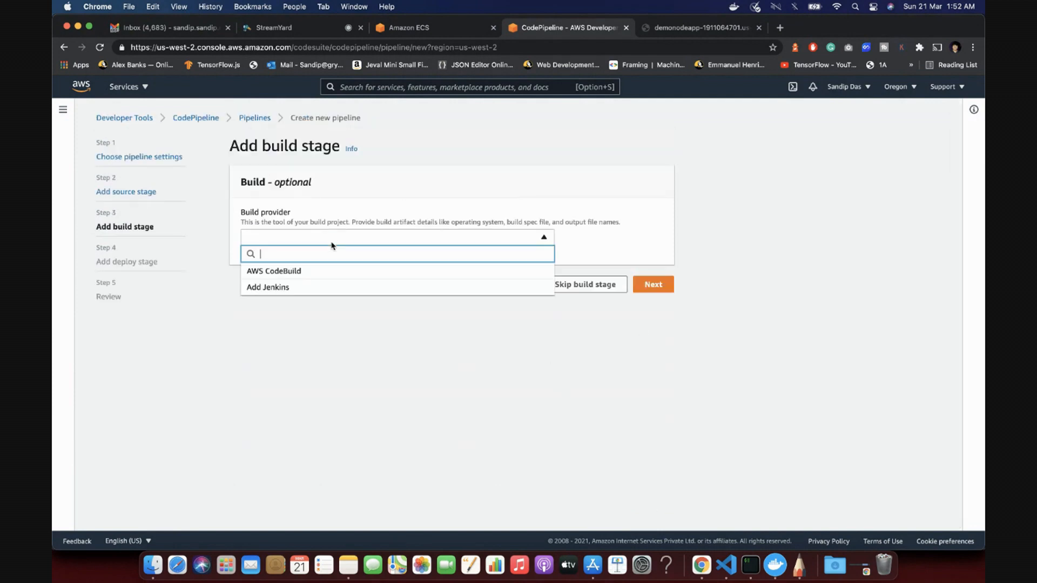
left_click(371, 273)
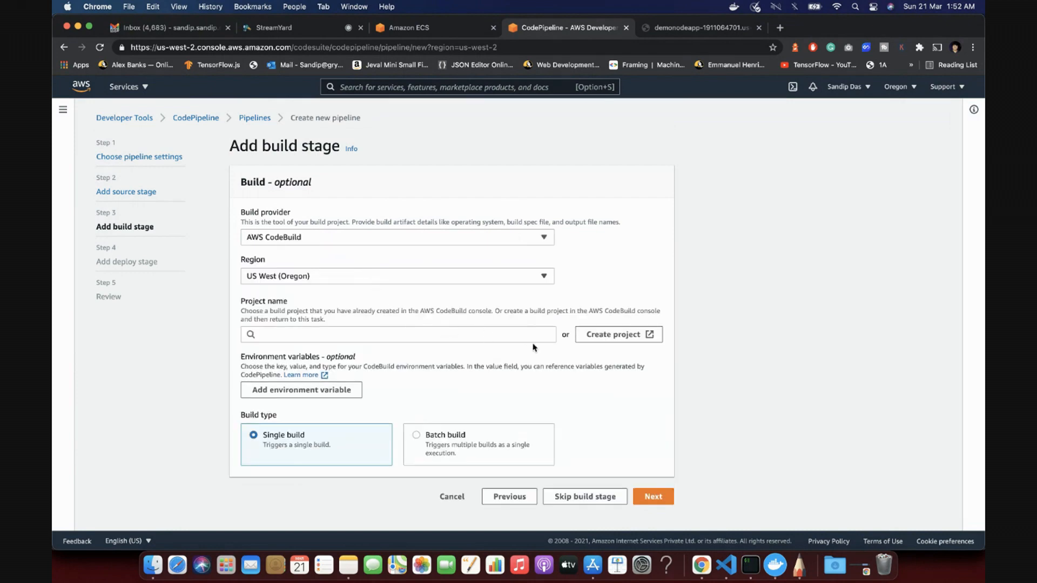
left_click(606, 335)
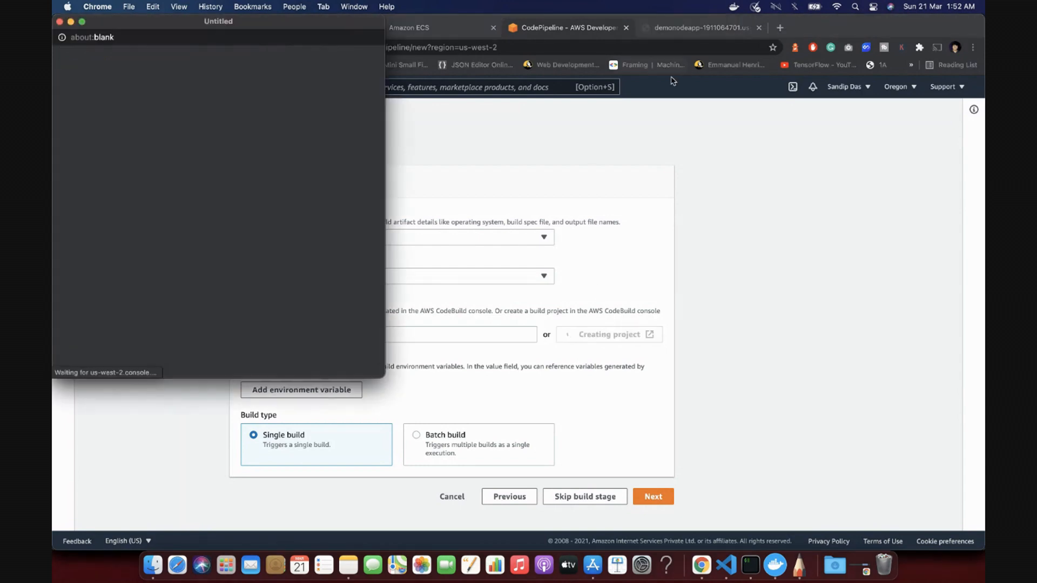
left_click_drag(250, 29, 442, 80)
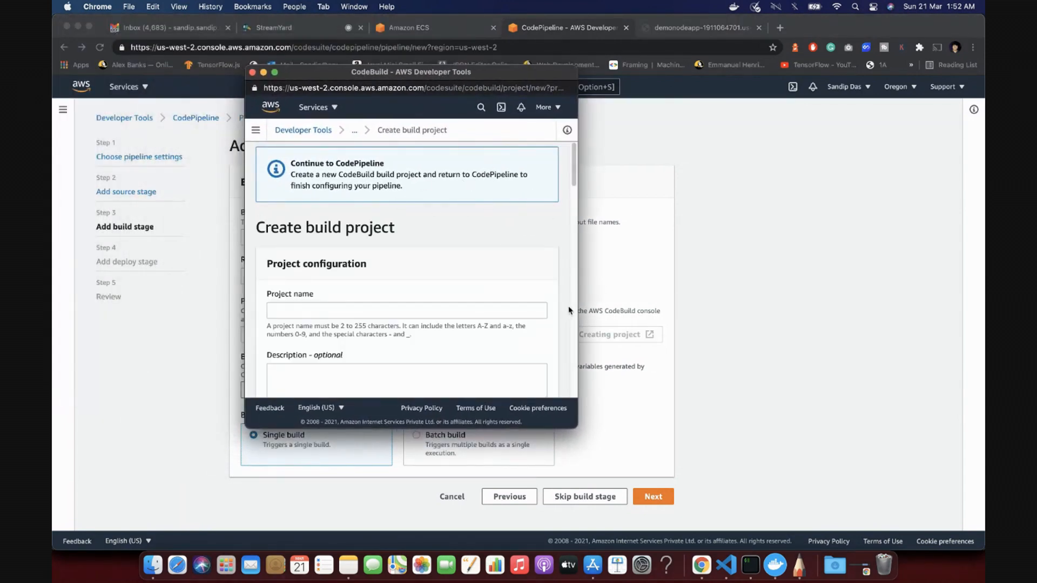
left_click_drag(578, 299, 810, 318)
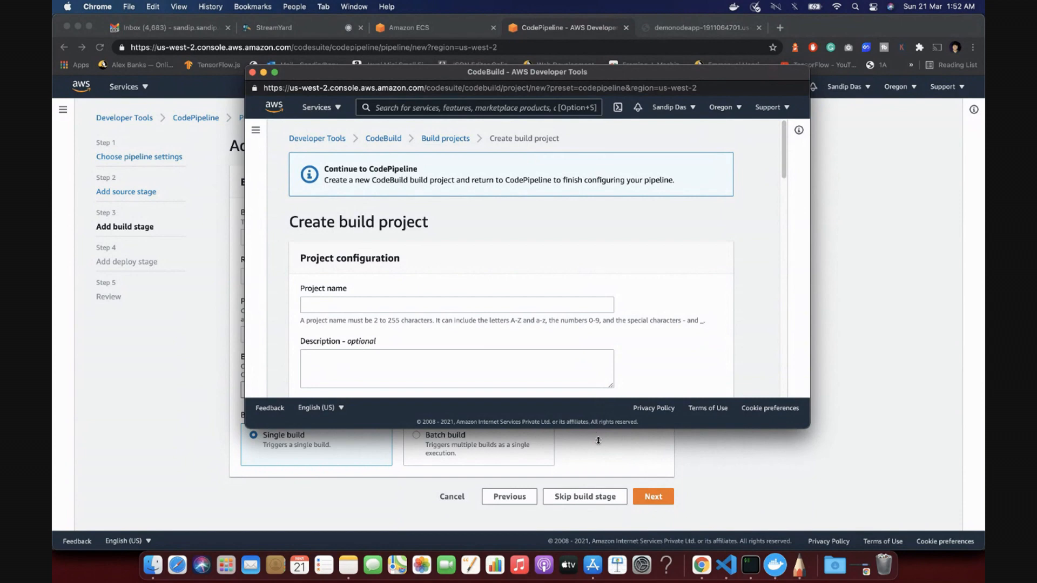
left_click_drag(598, 440, 598, 505)
Step: Name the new build project NodeCodeBuil
scroll(458, 339, "down", 1)
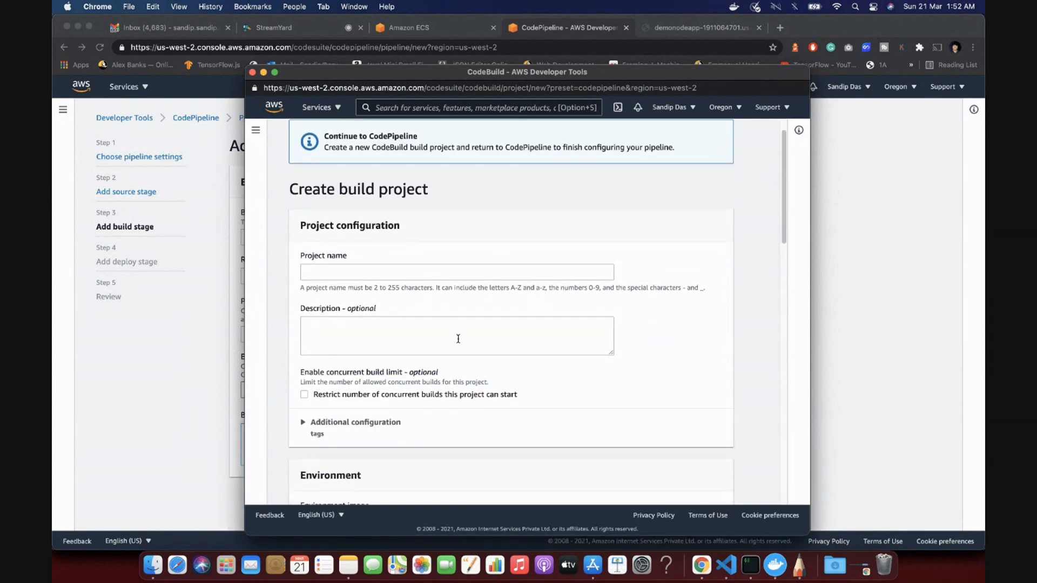
scroll(356, 257, "down", 1)
left_click(354, 251)
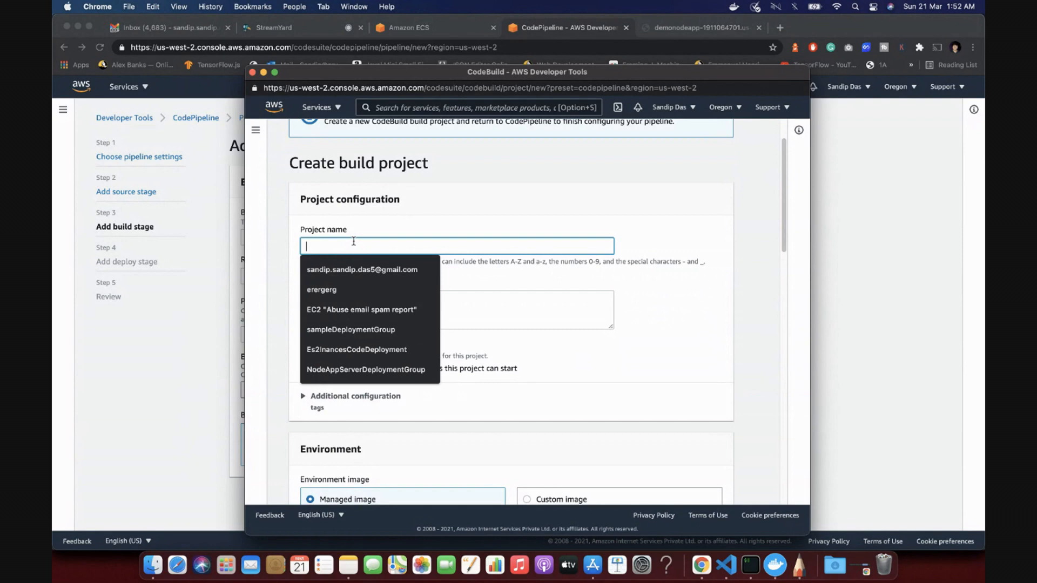
type("No")
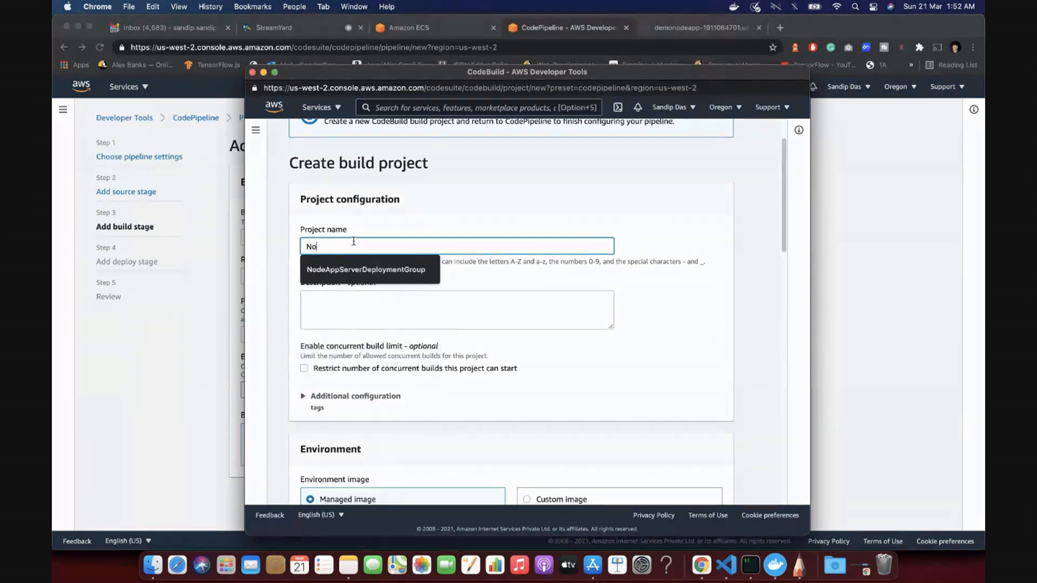
type("deCodeBuil")
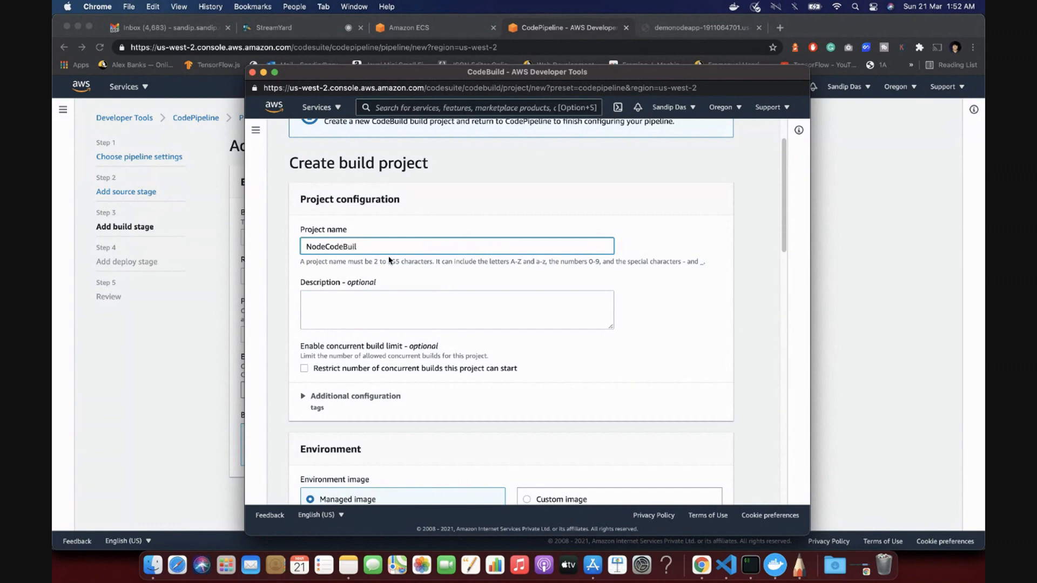
left_click(380, 303)
Step: Configure the managed build environment with Ubuntu, the Standard runtime and the aws/codebuild/standard:5.0 image
scroll(379, 307, "down", 5)
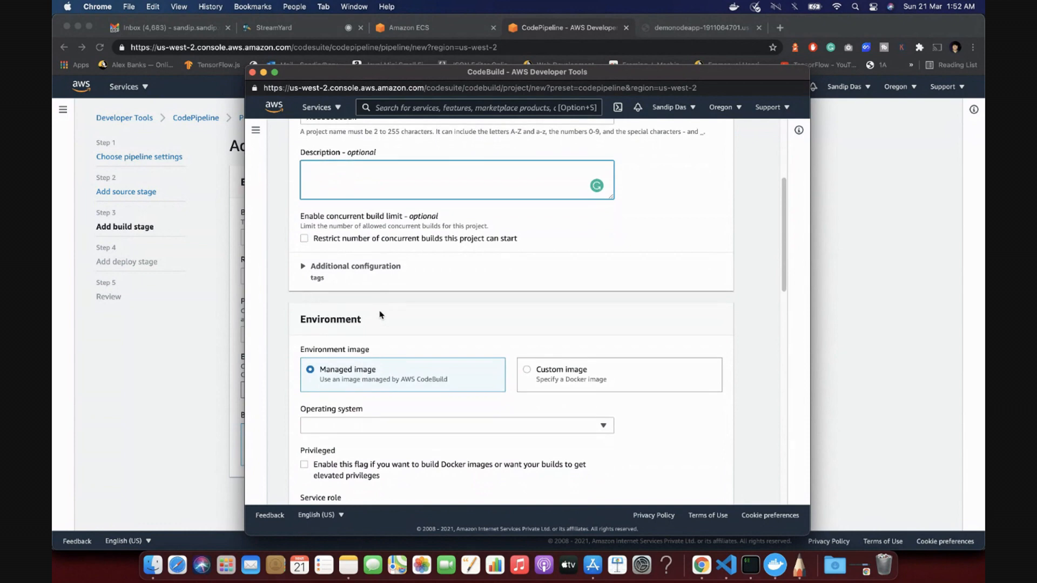
scroll(380, 314, "up", 3)
scroll(362, 286, "down", 4)
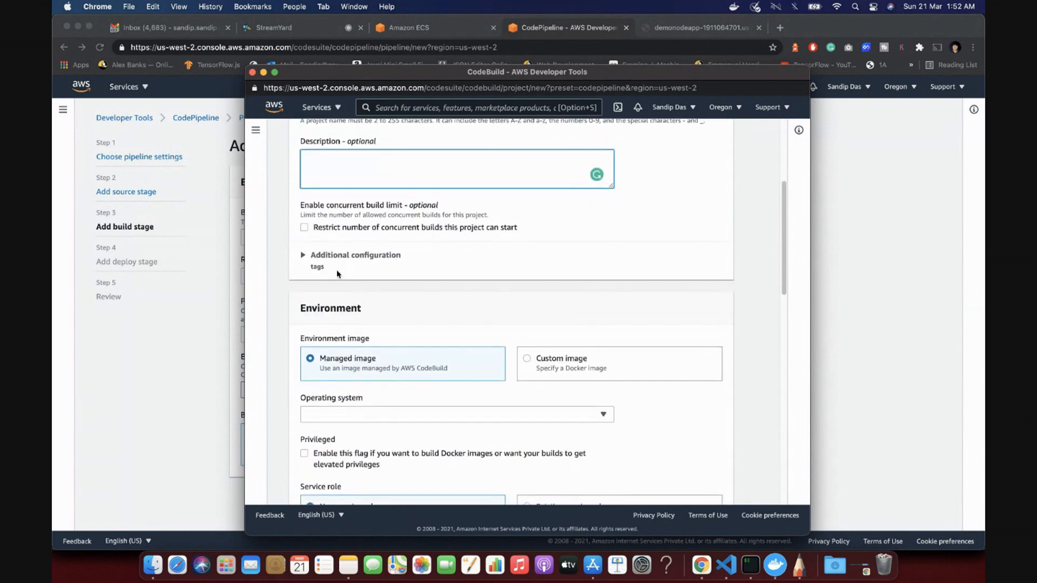
scroll(366, 270, "down", 4)
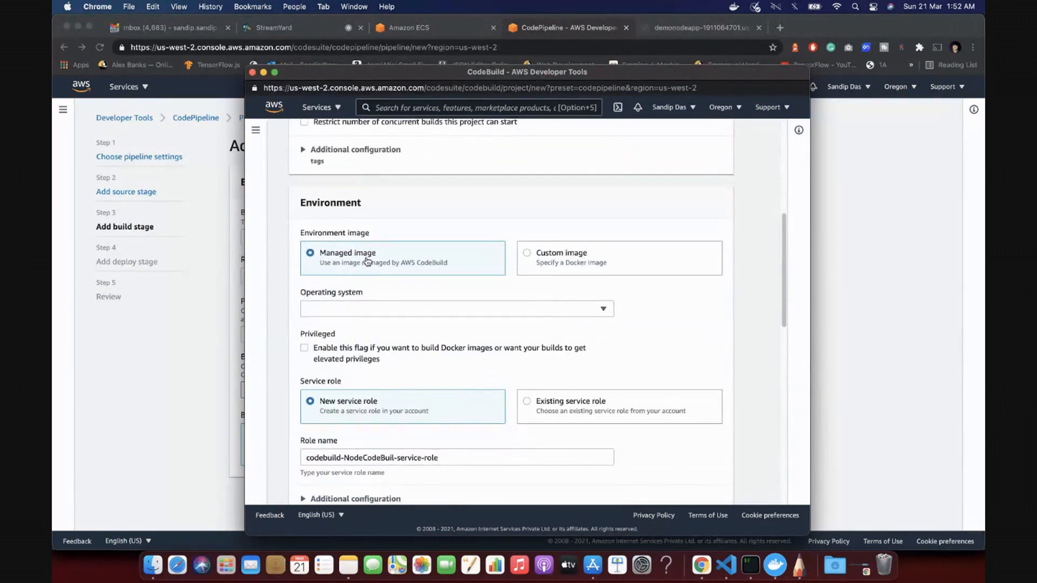
left_click(363, 312)
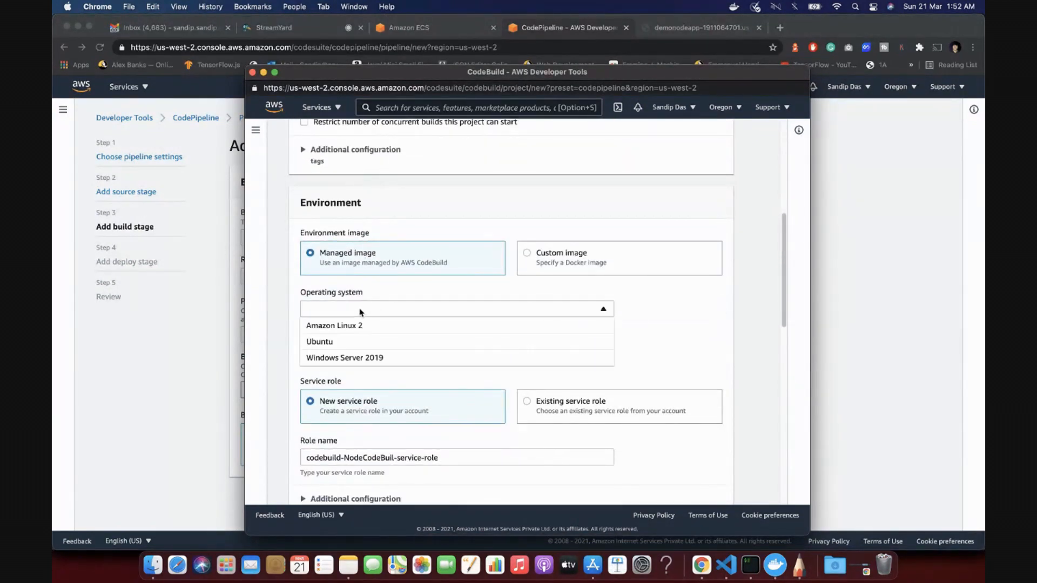
left_click(356, 343)
scroll(368, 340, "down", 3)
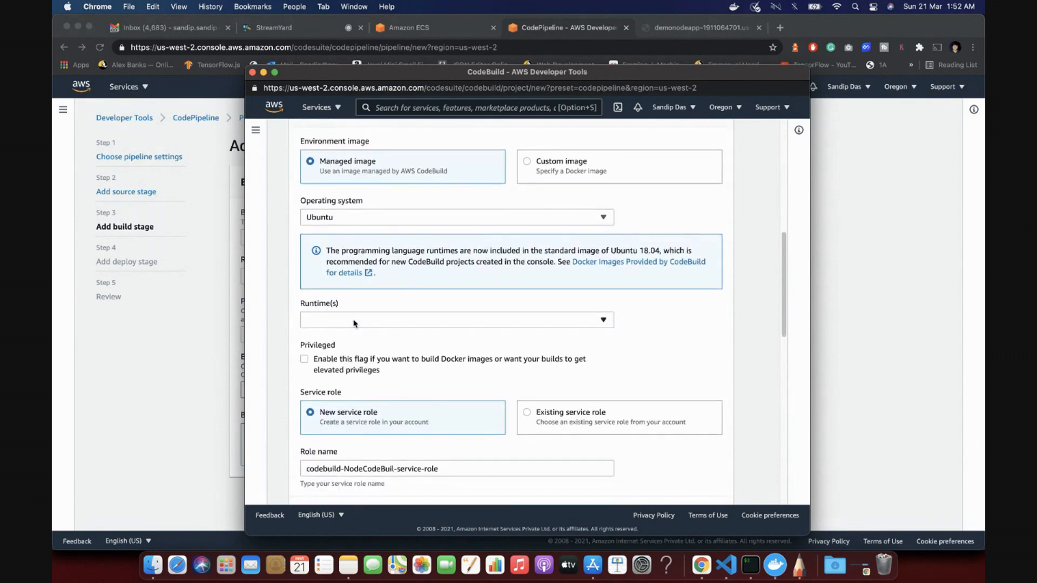
left_click(357, 320)
left_click(354, 352)
scroll(354, 351, "down", 2)
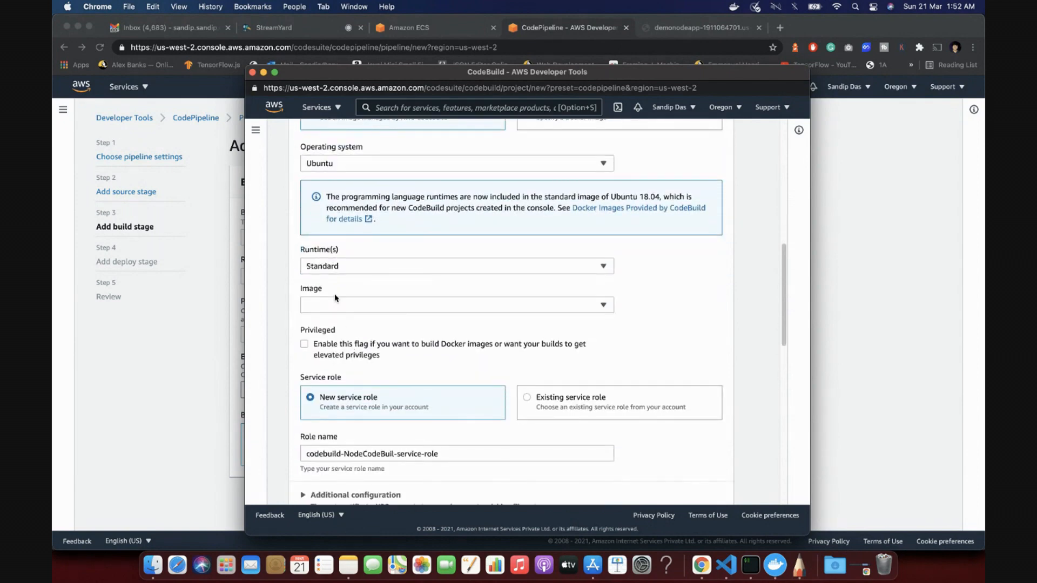
left_click(337, 306)
left_click(365, 372)
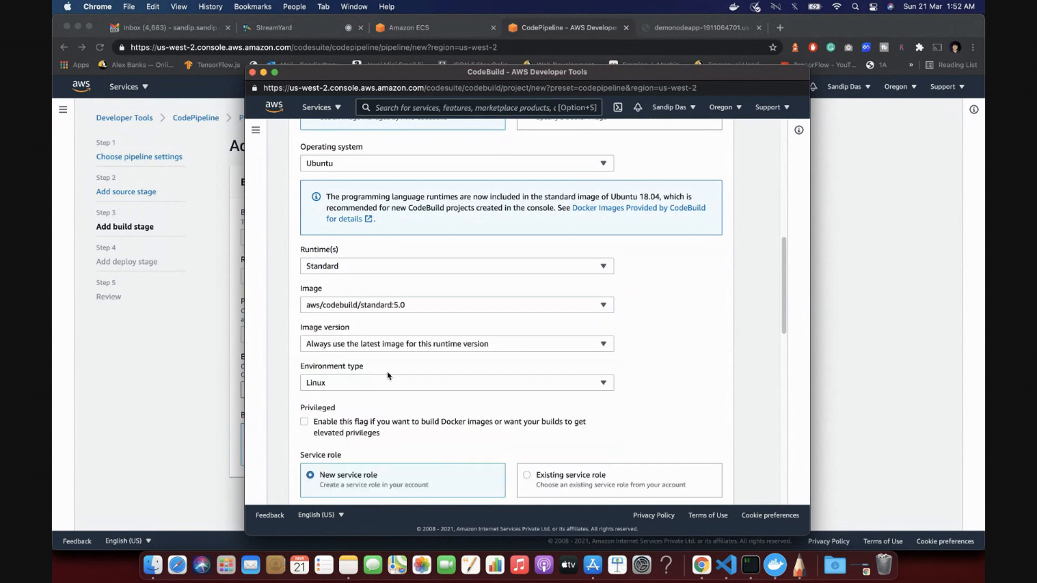
Step: Enable the Privileged flag so the build project can build Docker images
scroll(373, 313, "down", 3)
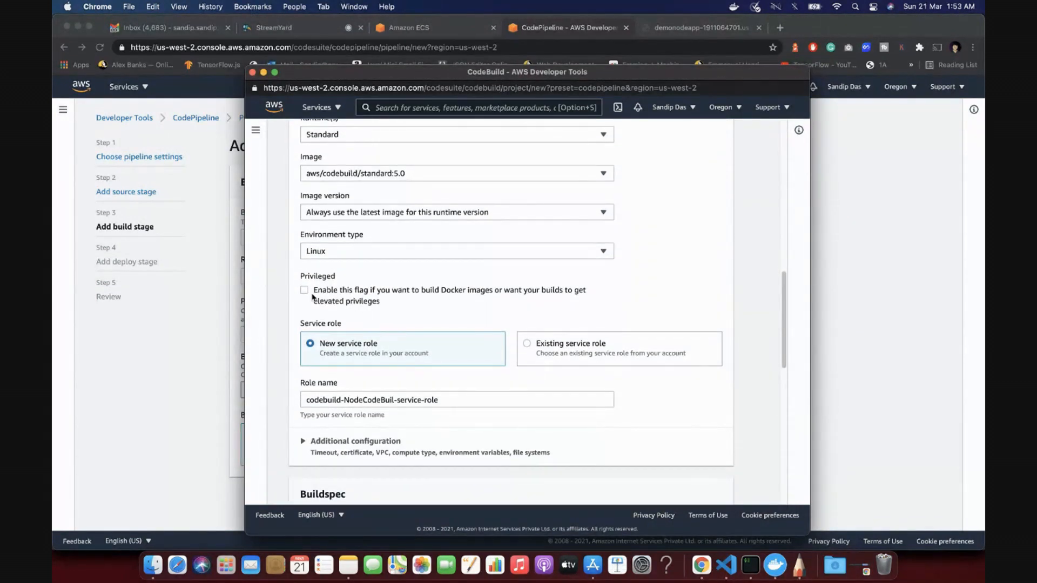
left_click_drag(380, 309, 291, 279)
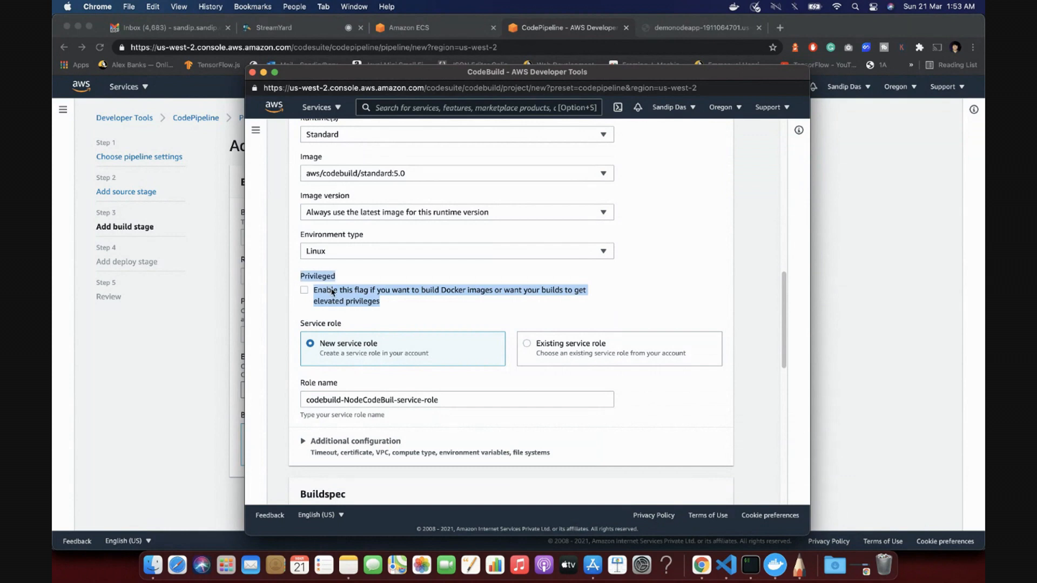
left_click(304, 290)
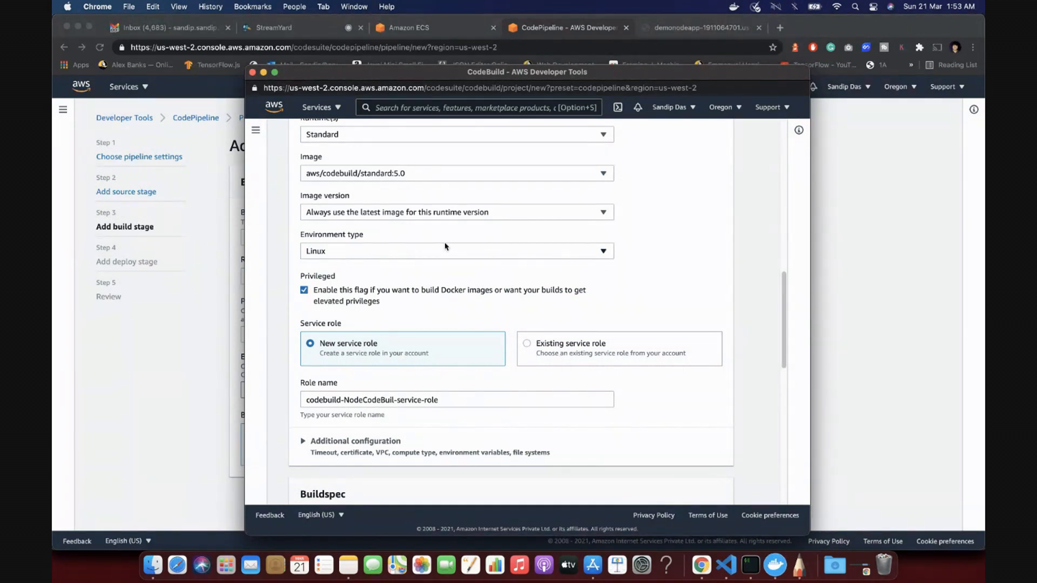
Step: Open the optional buildspec name for editing in the build project's Buildspec settings
scroll(461, 324, "down", 3)
scroll(405, 359, "down", 1)
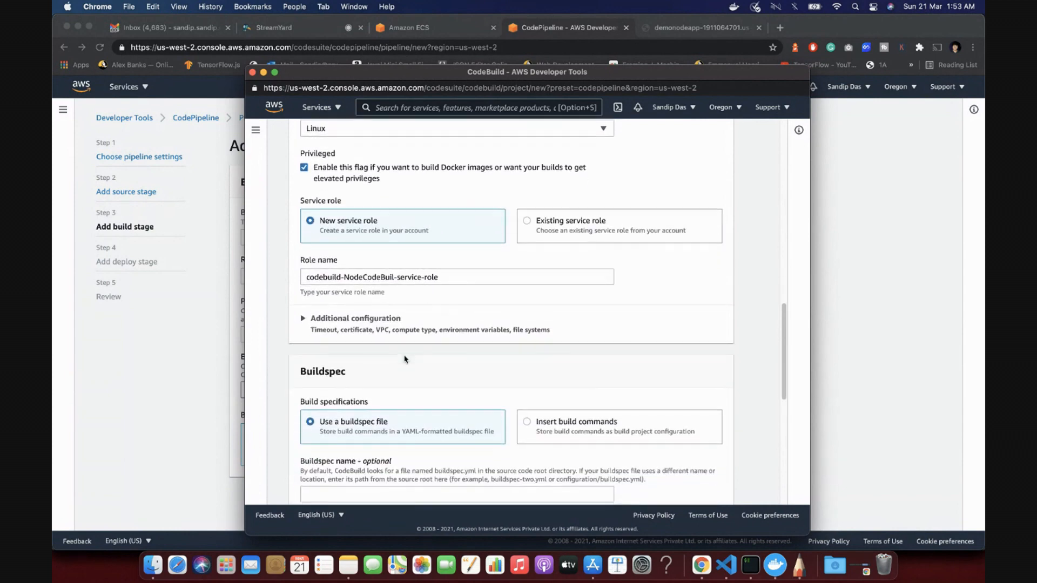
scroll(402, 320, "down", 3)
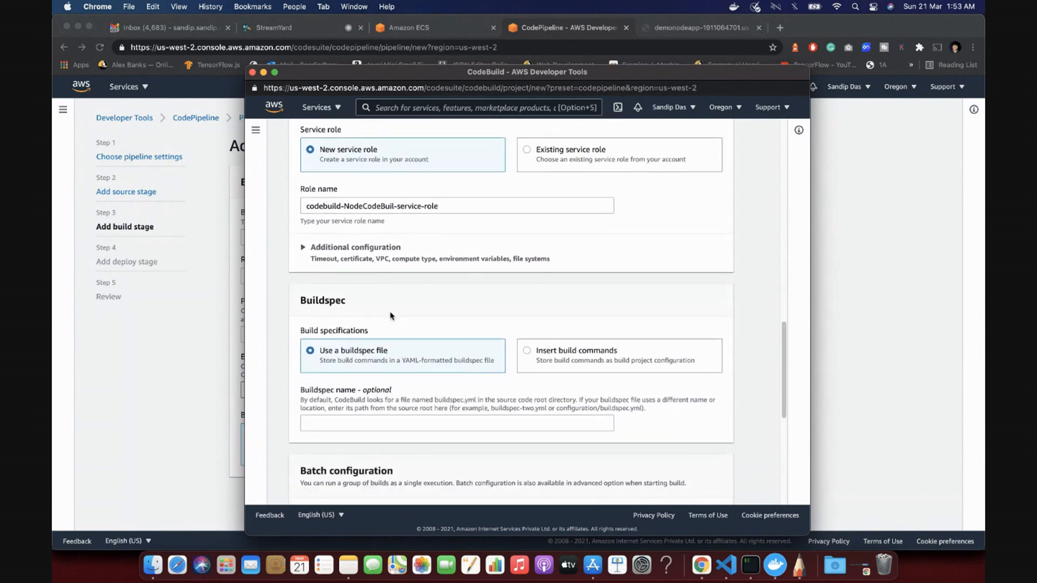
scroll(382, 330, "down", 3)
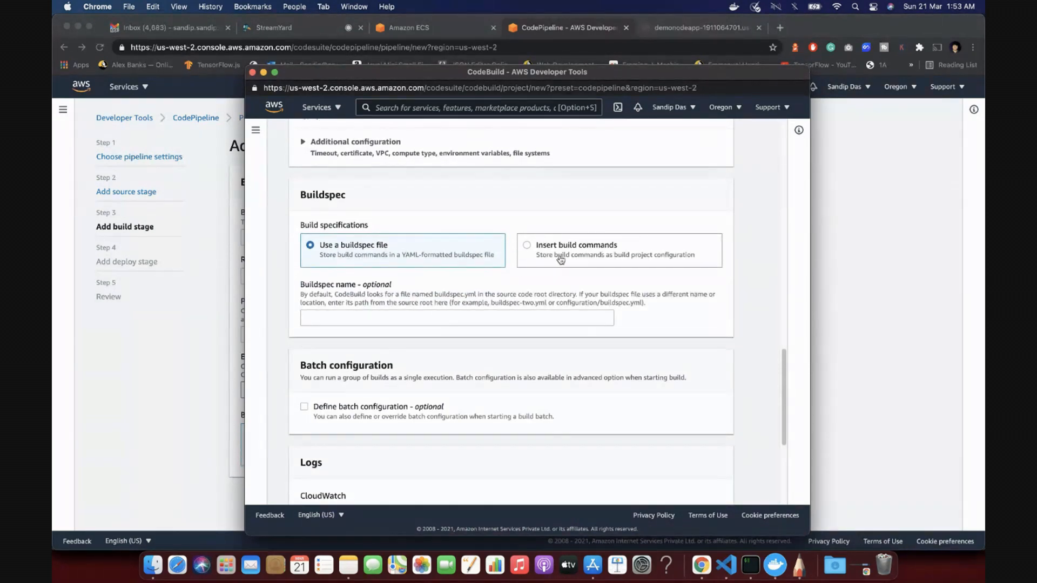
left_click(441, 321)
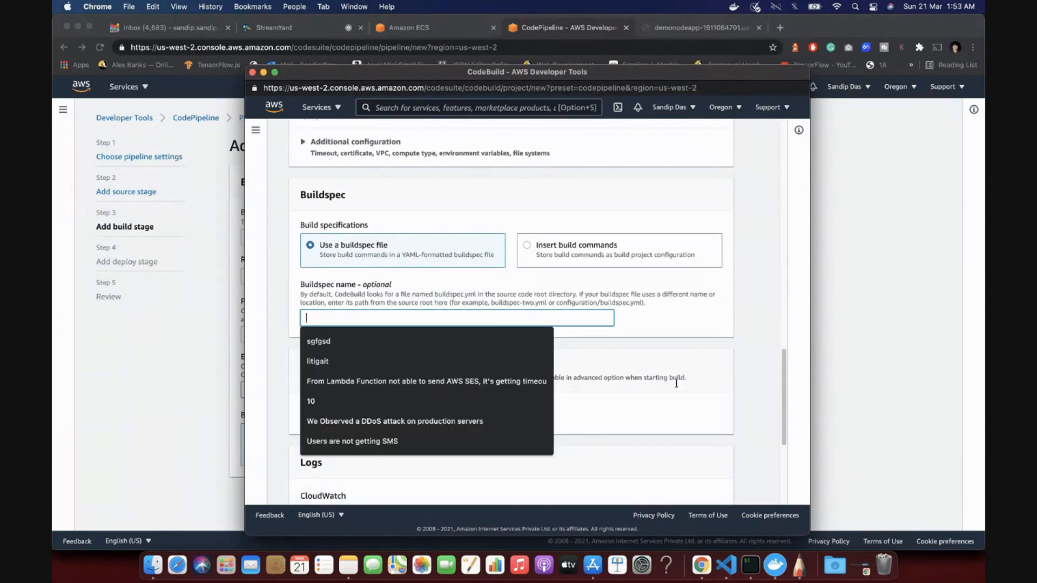
Step: Switch to Visual Studio Code and review the build phases in codeDeployDemo's buildspec.yml
left_click(726, 565)
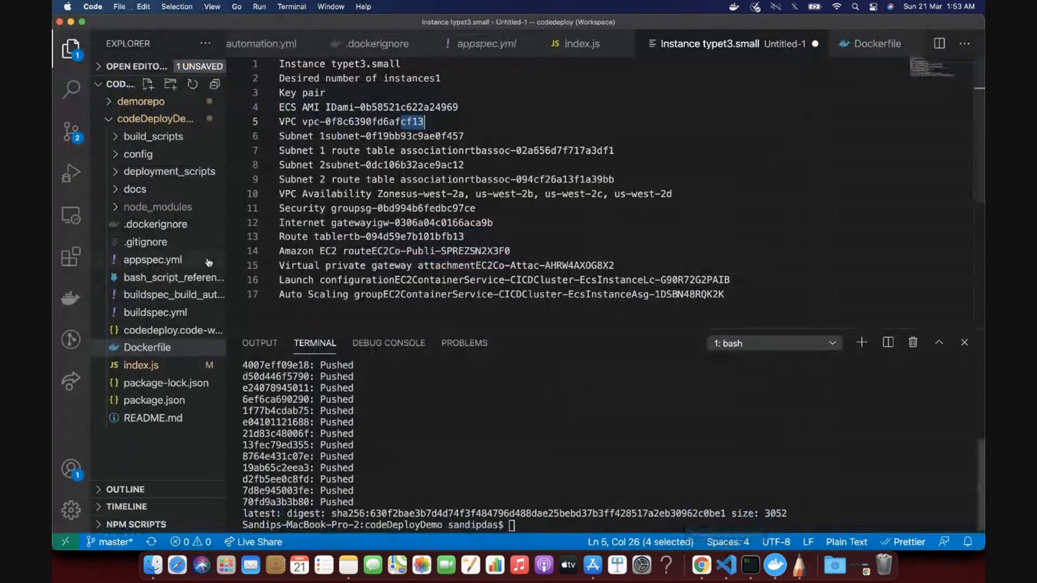
double_click(162, 312)
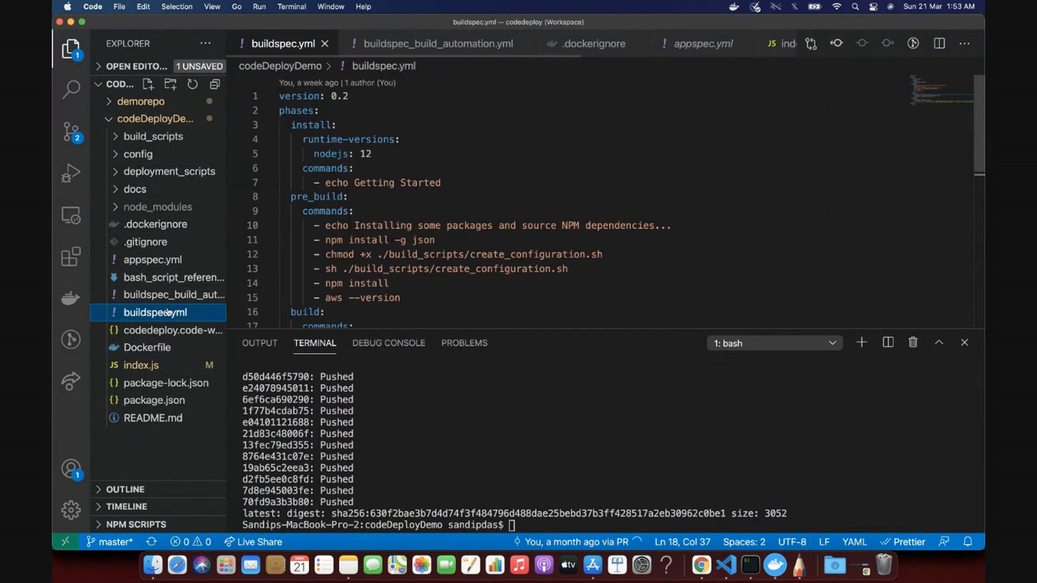
scroll(329, 276, "down", 5)
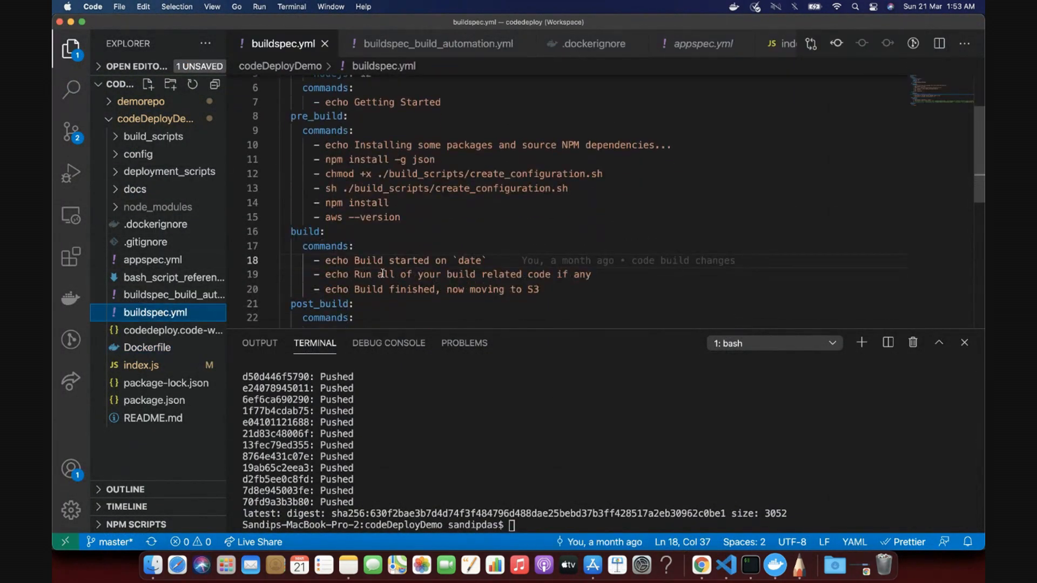
Step: Open buildspec_build_automation.yml and examine its build phases, especially the pre_build commands for ECR login and REPOSITORY_URI
left_click(175, 296)
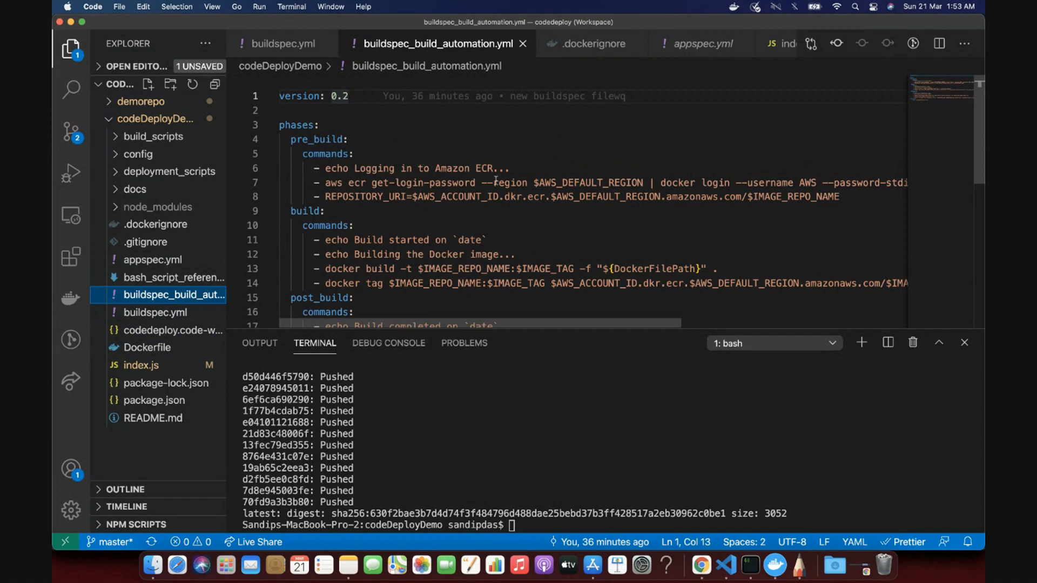
scroll(388, 204, "down", 3)
scroll(392, 199, "up", 3)
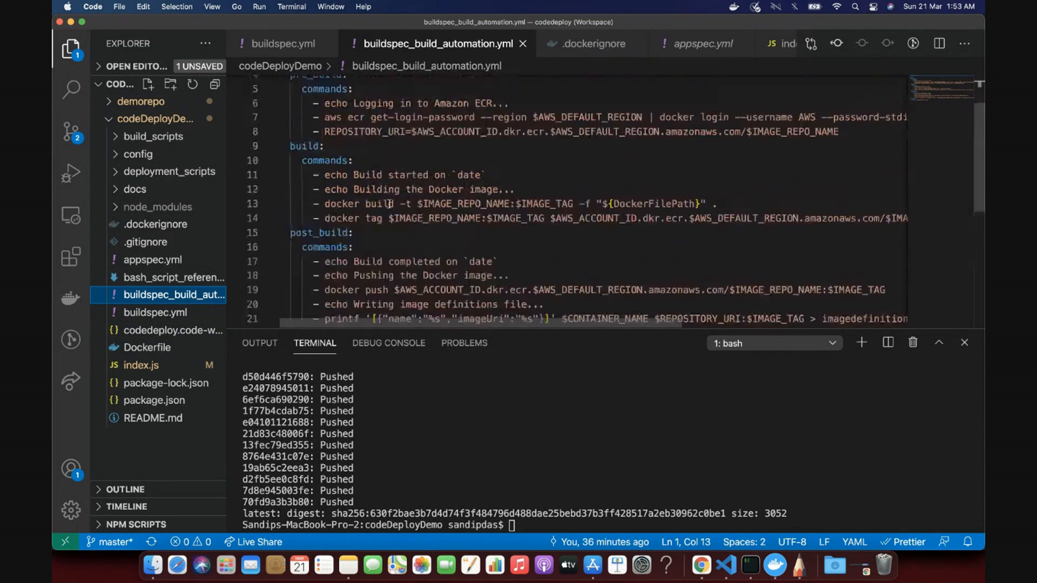
scroll(397, 187, "down", 2)
scroll(399, 182, "up", 2)
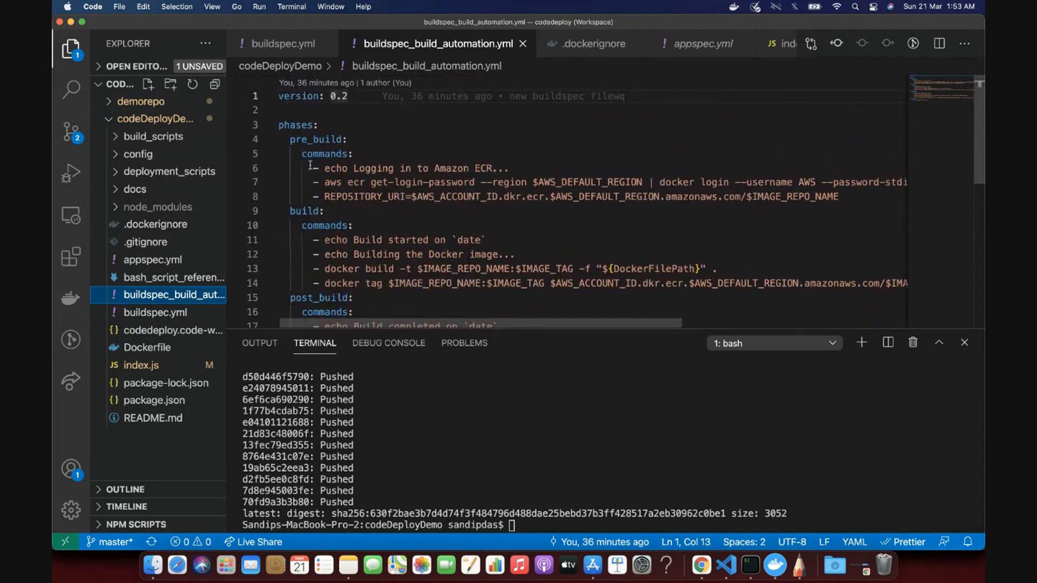
scroll(327, 171, "down", 1)
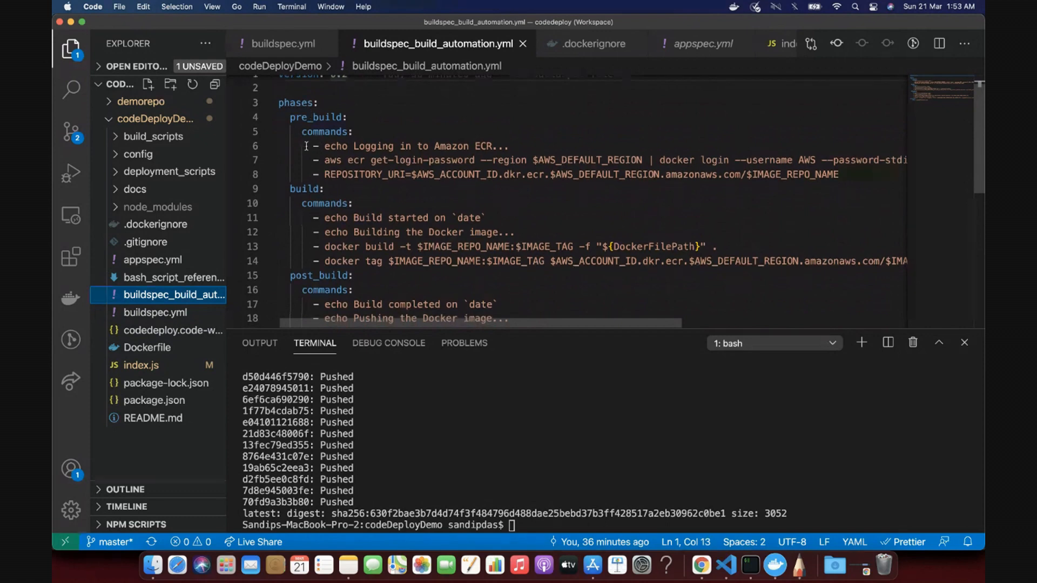
left_click_drag(306, 146, 519, 141)
left_click(515, 159)
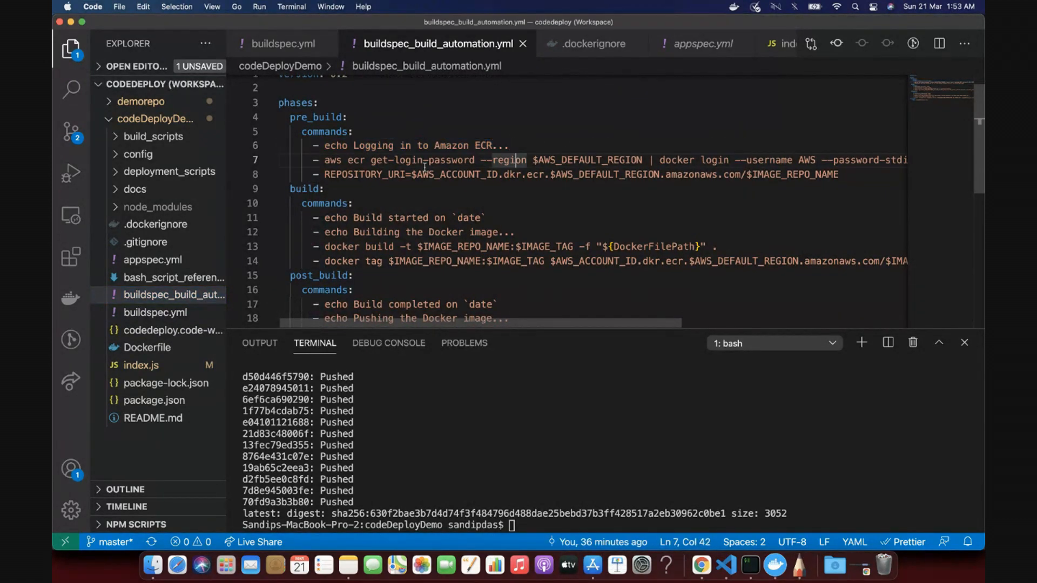
double_click(403, 174)
double_click(462, 171)
triple_click(360, 170)
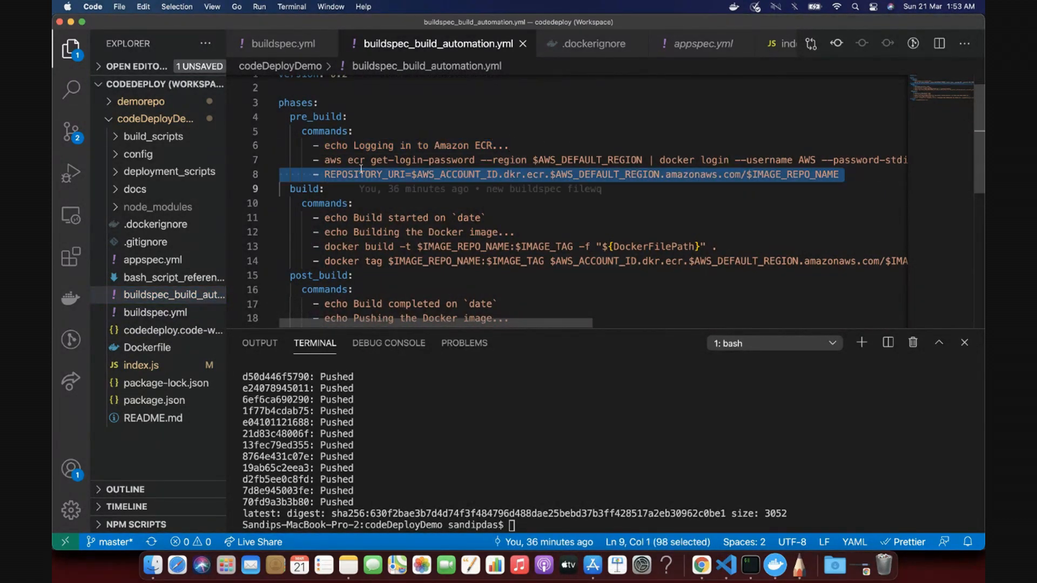
Step: Examine the build phase of buildspec_build_automation.yml, especially its docker build and docker tag commands
left_click(357, 172)
scroll(351, 172, "down", 3)
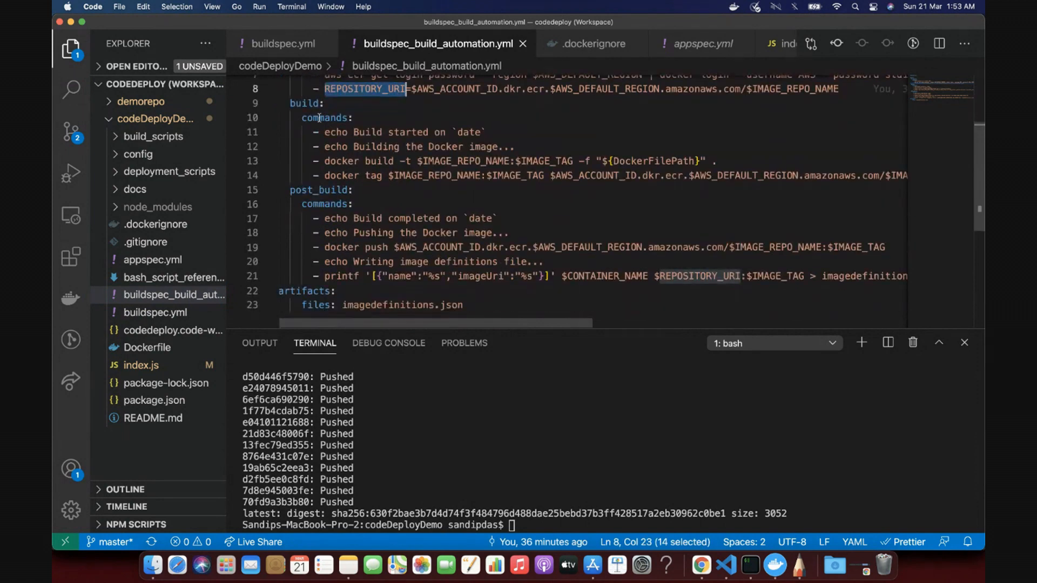
left_click(313, 117)
left_click_drag(303, 131, 389, 132)
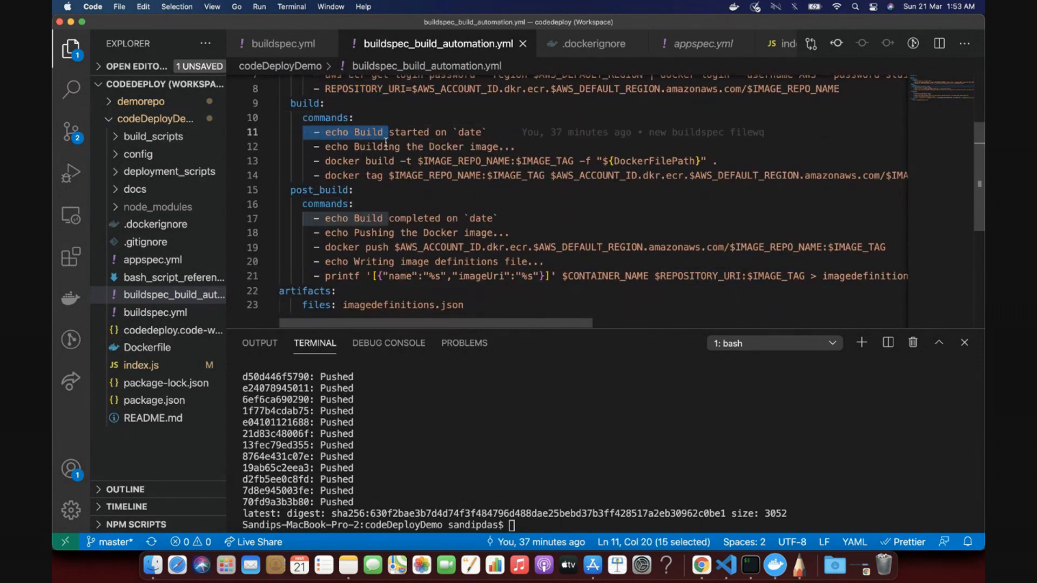
left_click_drag(303, 161, 719, 161)
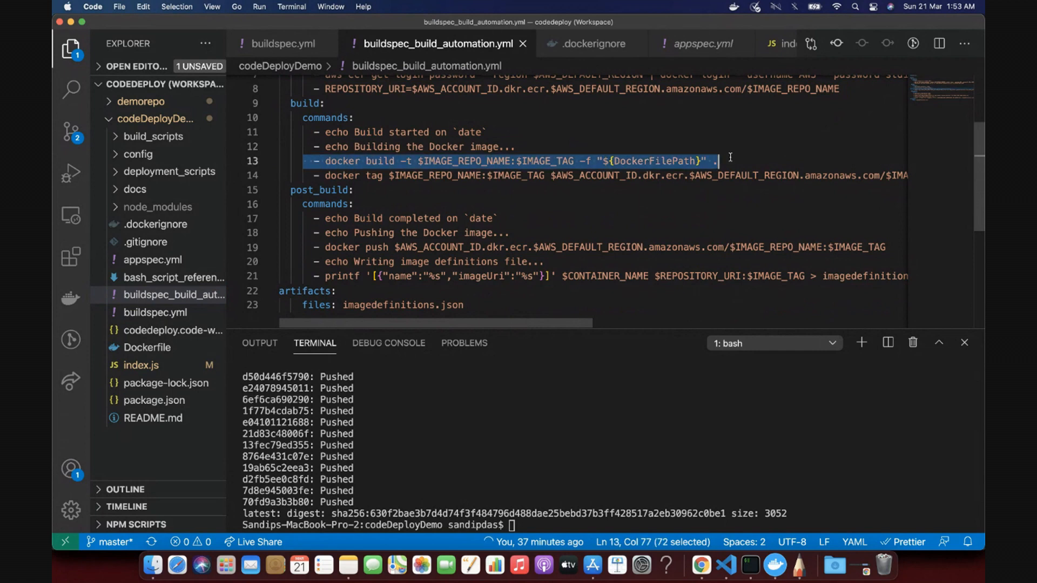
triple_click(352, 176)
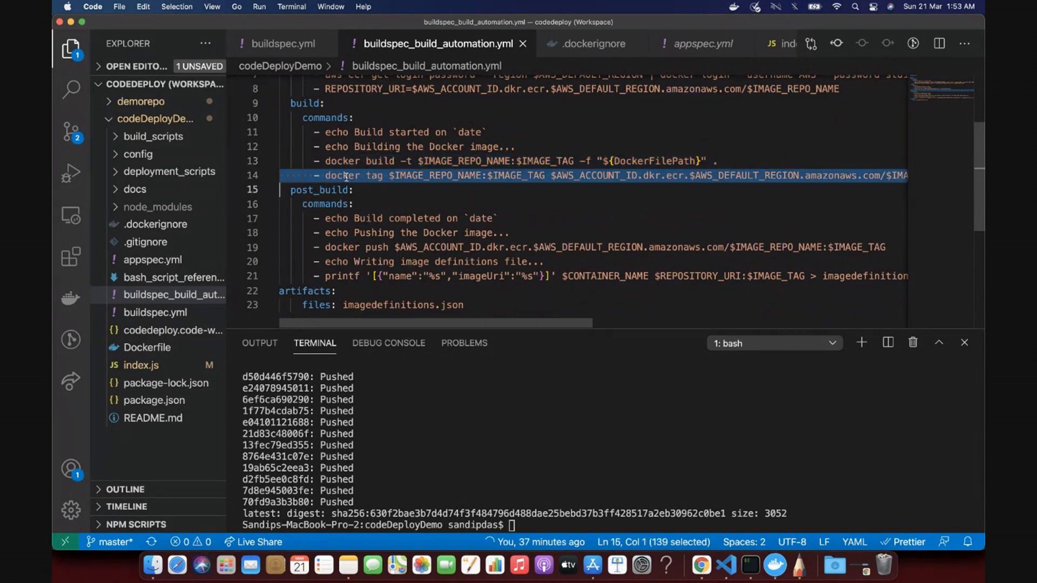
scroll(350, 199, "down", 3)
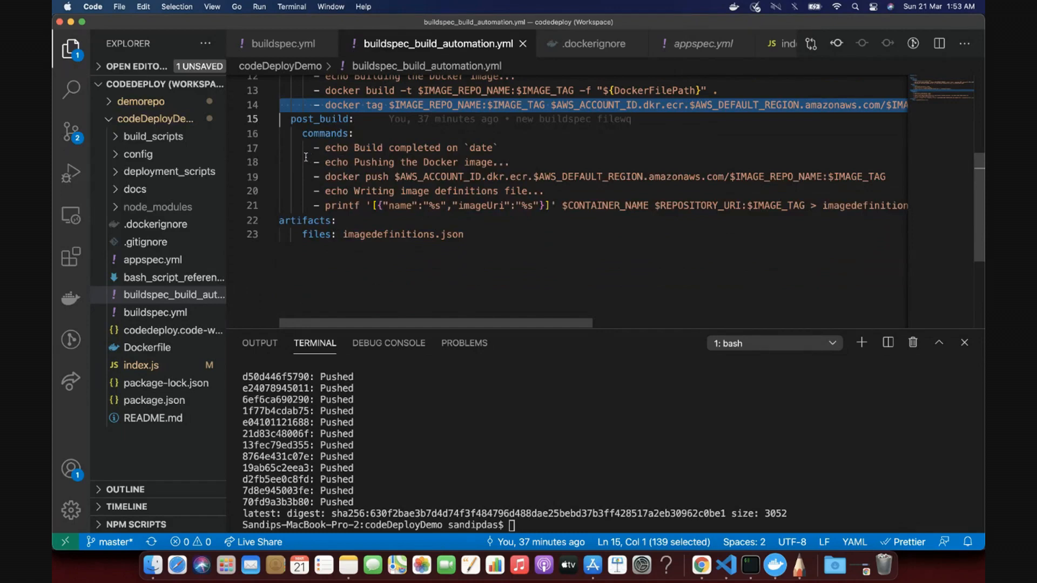
Step: Examine the post_build commands that push the Docker image and write the image definitions file
left_click_drag(301, 180, 412, 173)
double_click(412, 173)
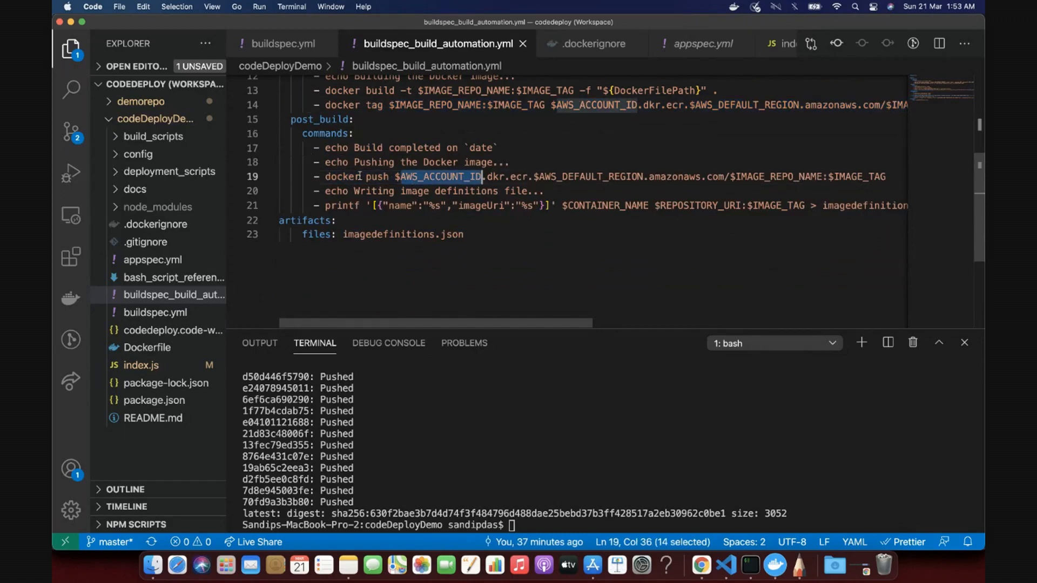
double_click(371, 172)
triple_click(371, 172)
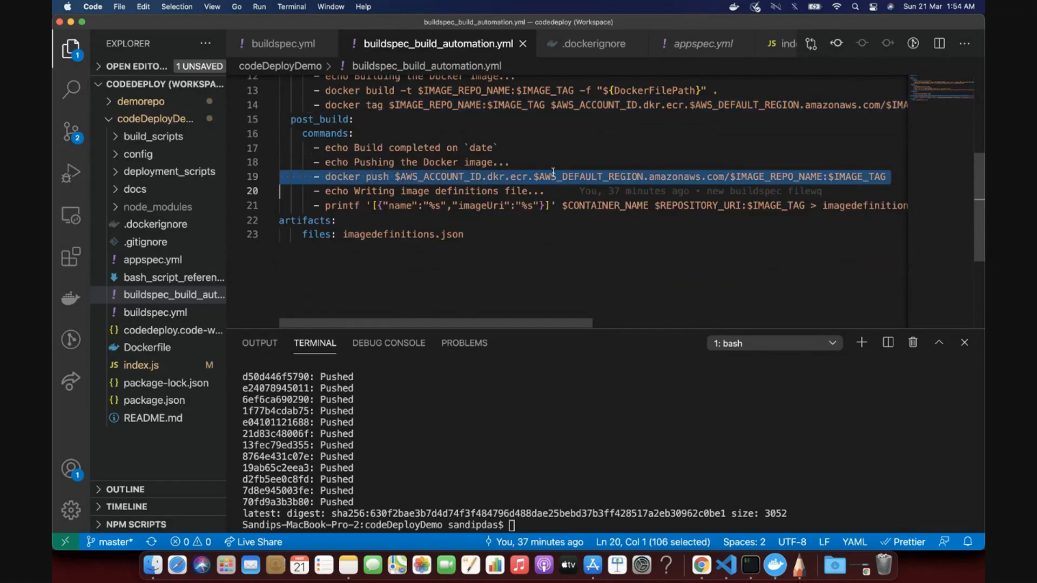
left_click(332, 192)
left_click_drag(307, 192, 507, 205)
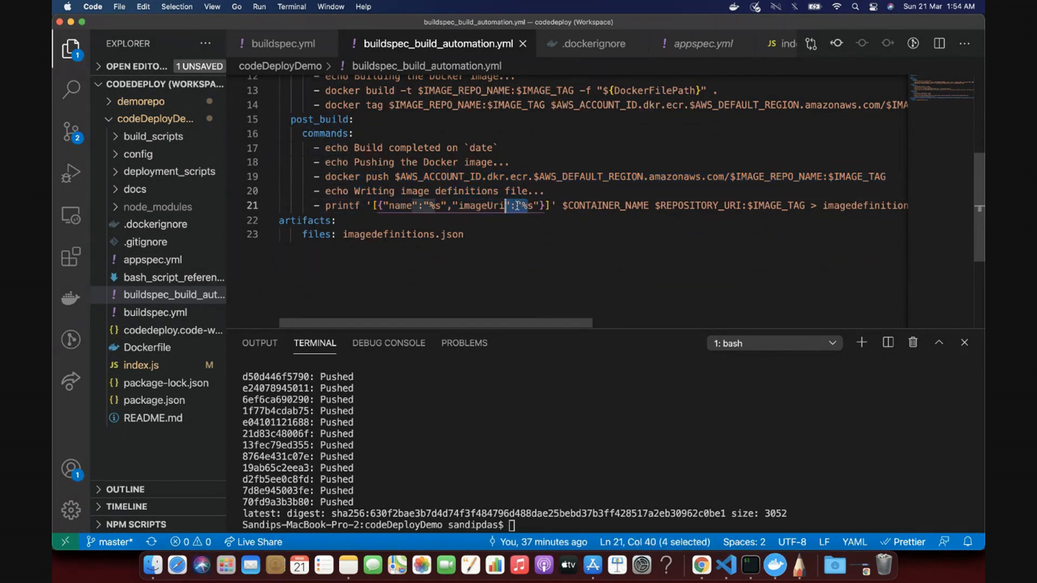
Step: Compare the imagedefinitions.json entry under artifacts with the output file of the post_build printf command
left_click(486, 235)
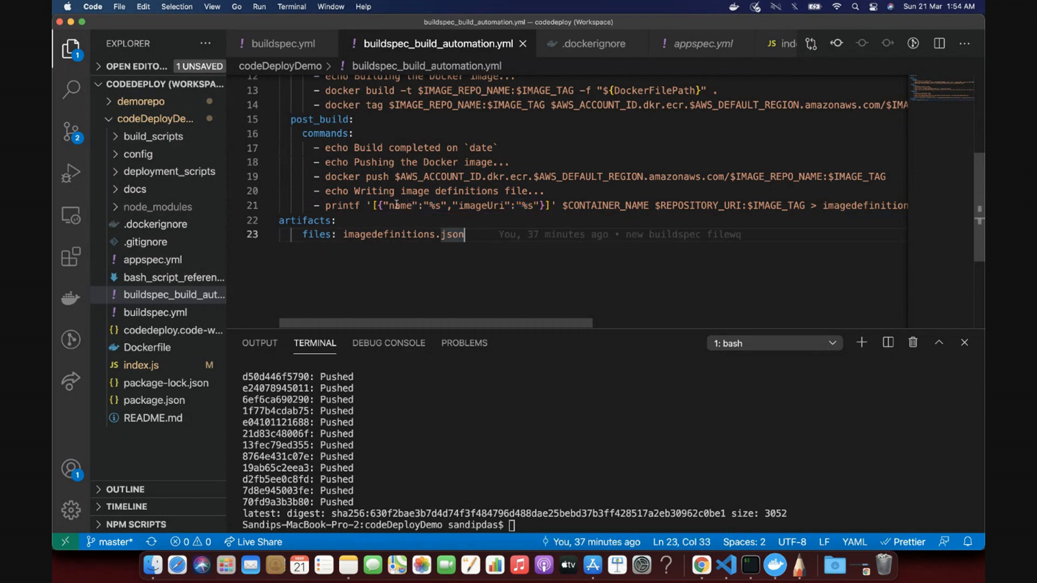
double_click(410, 234)
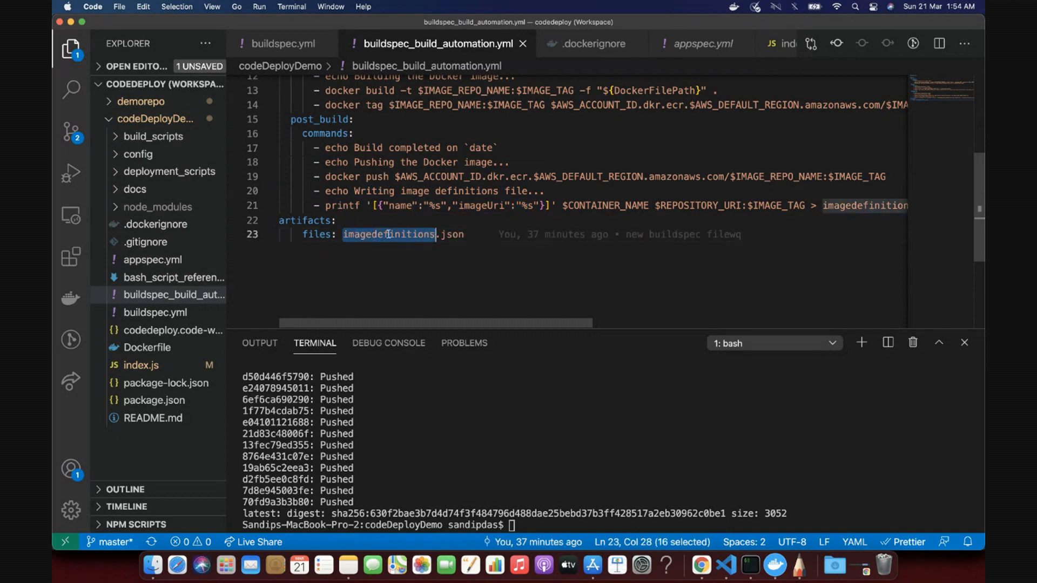
left_click(464, 220)
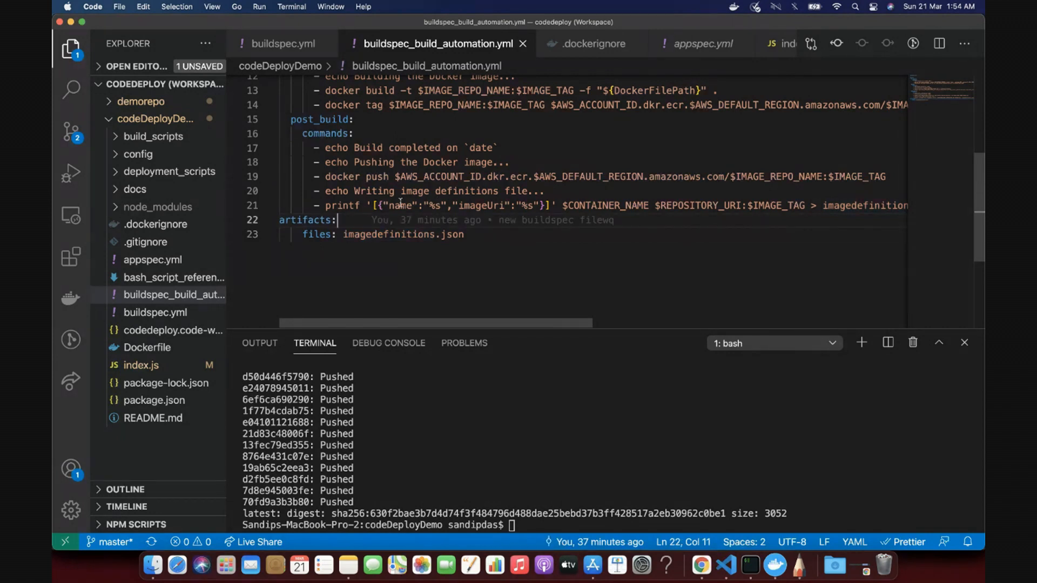
triple_click(403, 234)
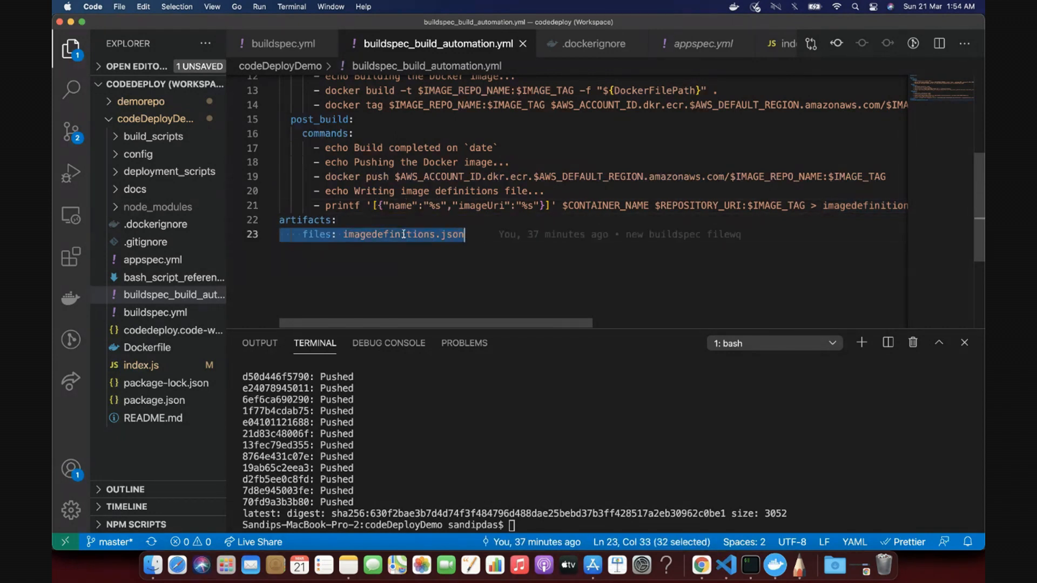
scroll(594, 214, "right", 3)
triple_click(587, 207)
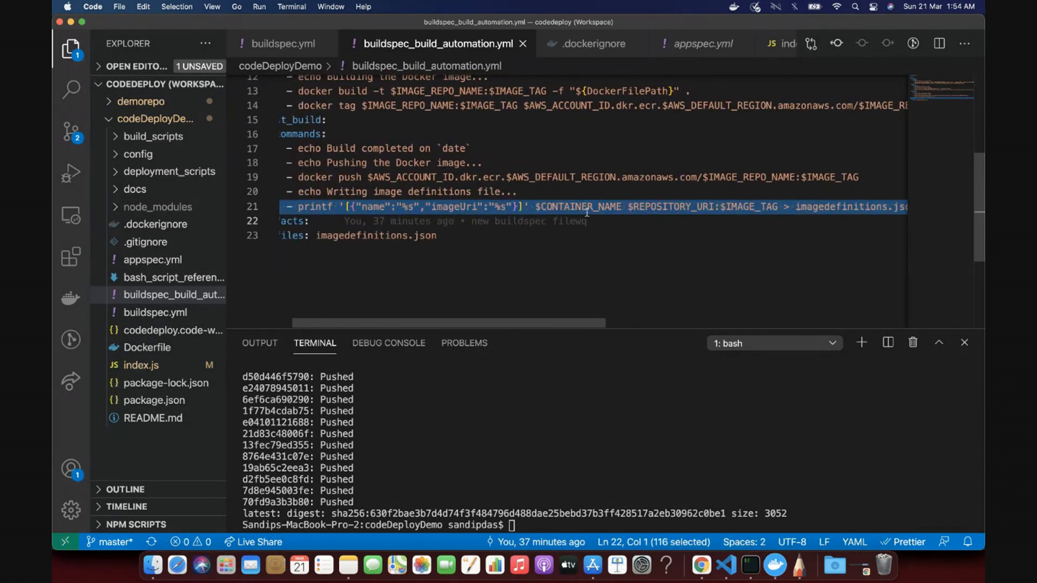
scroll(729, 192, "right", 3)
double_click(767, 205)
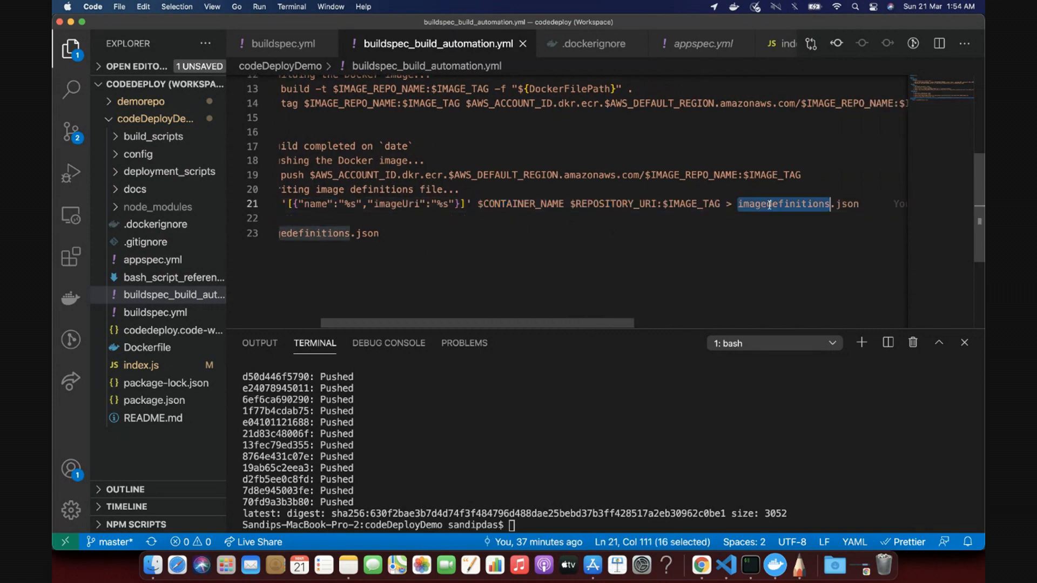
Step: Examine the CONTAINER_NAME, REPOSITORY_URI and IMAGE_TAG variables in the printf command and trace REPOSITORY_URI to its pre_build definition
scroll(756, 205, "left", 4)
double_click(600, 203)
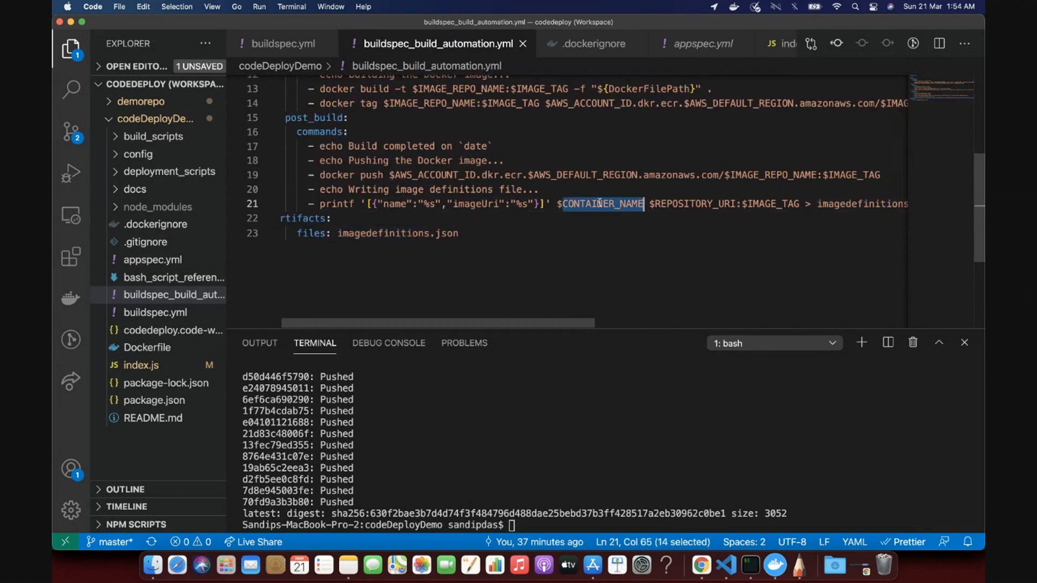
double_click(705, 205)
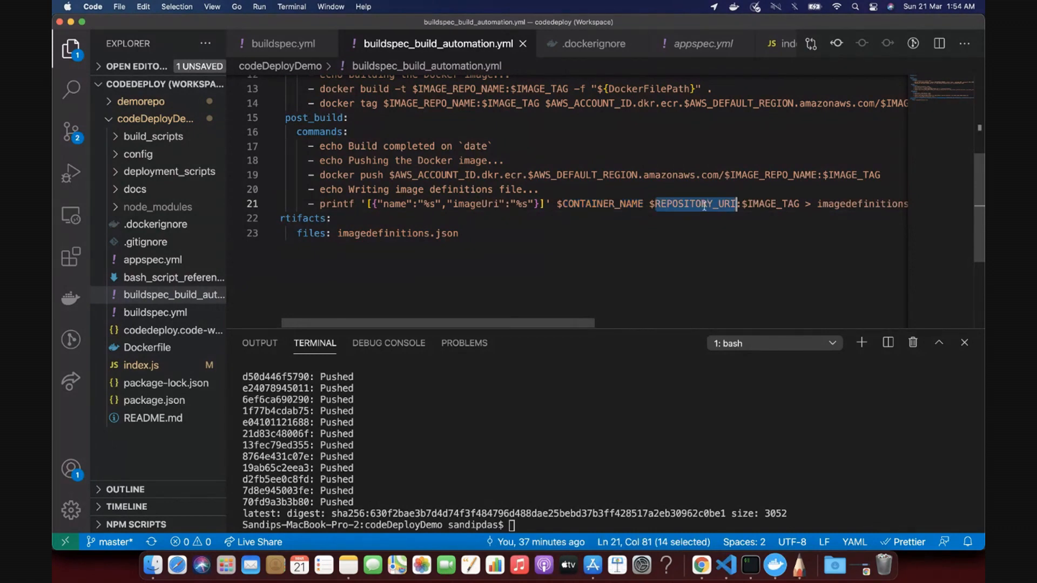
double_click(774, 204)
scroll(670, 210, "up", 5)
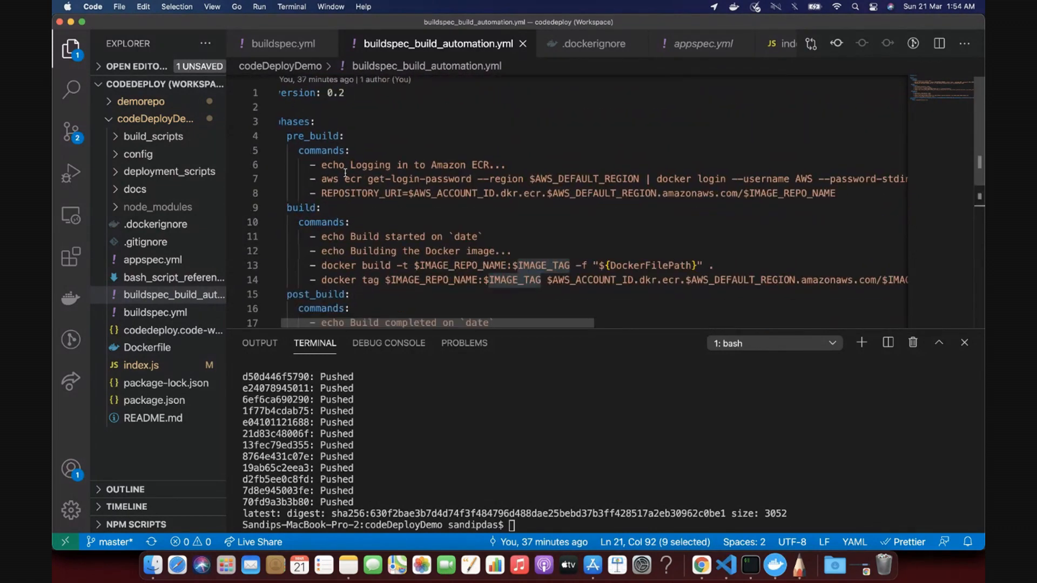
left_click_drag(307, 193, 850, 194)
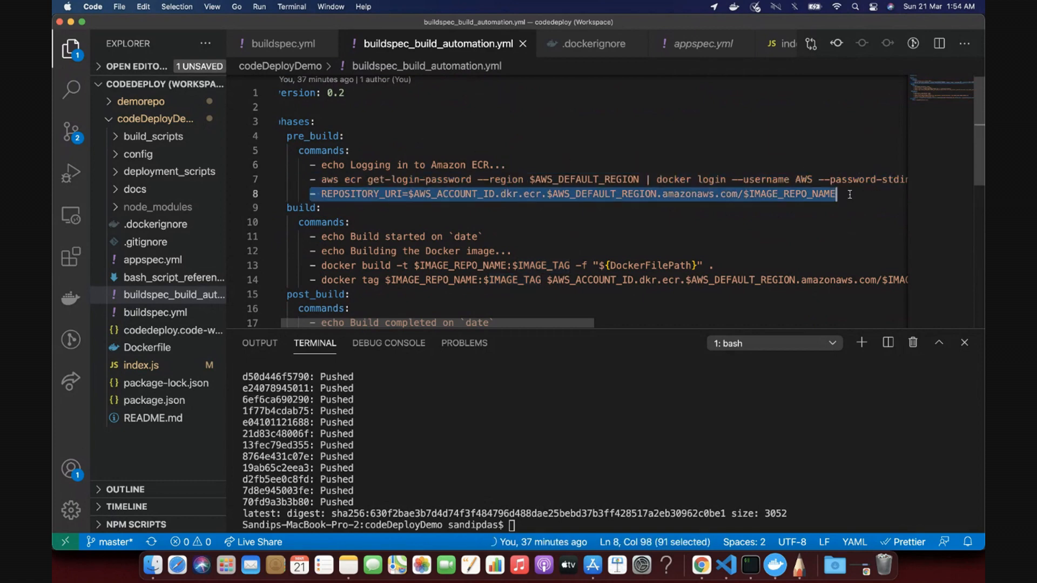
scroll(850, 194, "down", 6)
scroll(849, 195, "up", 1)
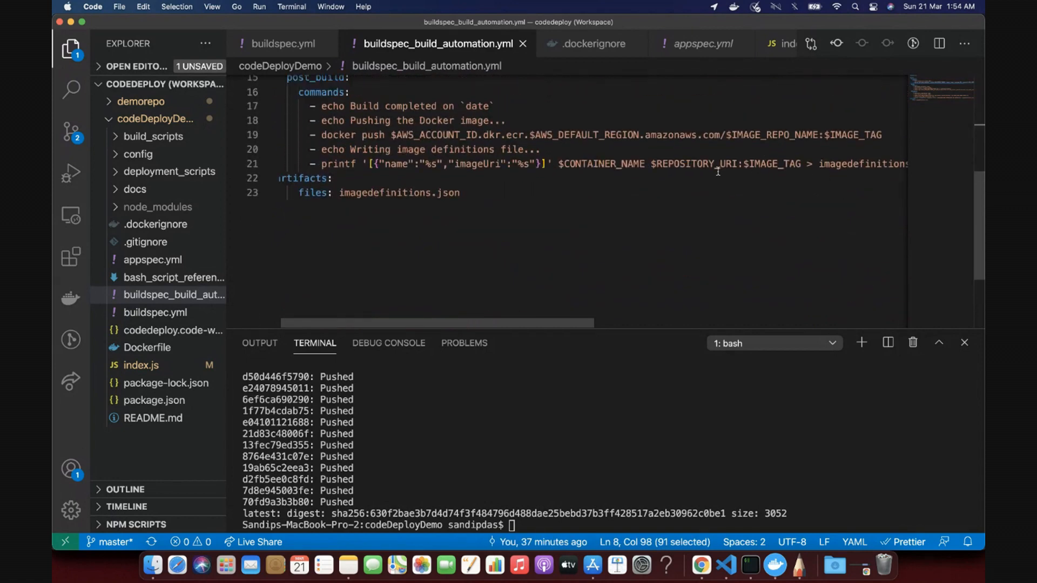
double_click(769, 163)
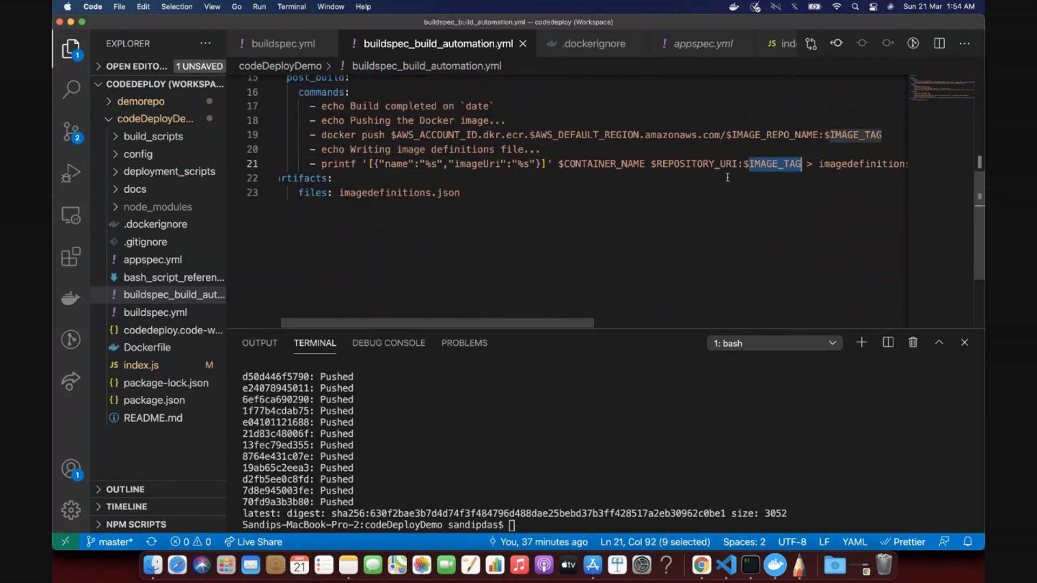
scroll(727, 177, "up", 5)
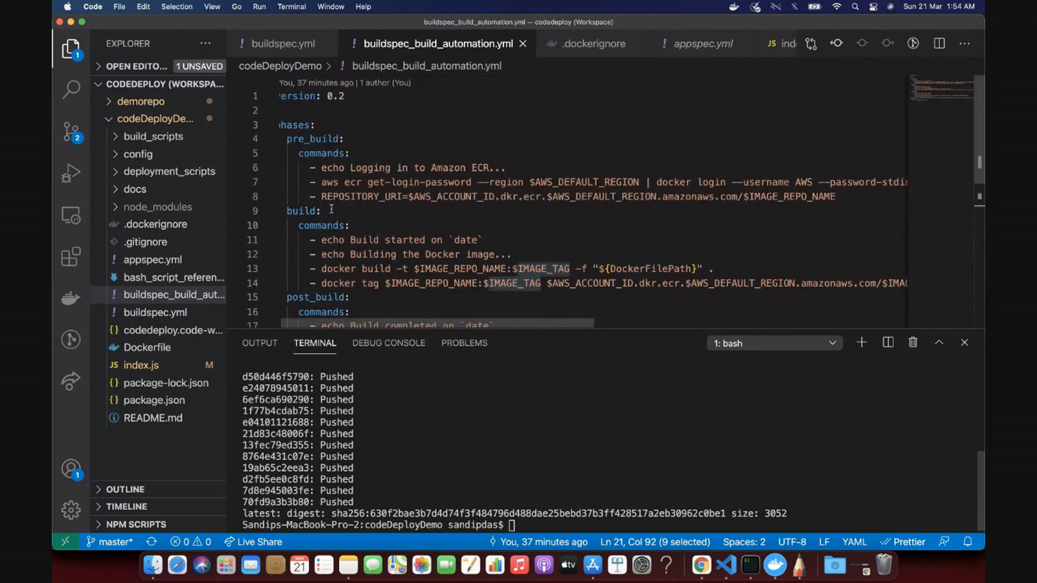
Step: Copy the full file name of buildspec_build_automation.yml from the file tree without renaming the file
right_click(179, 294)
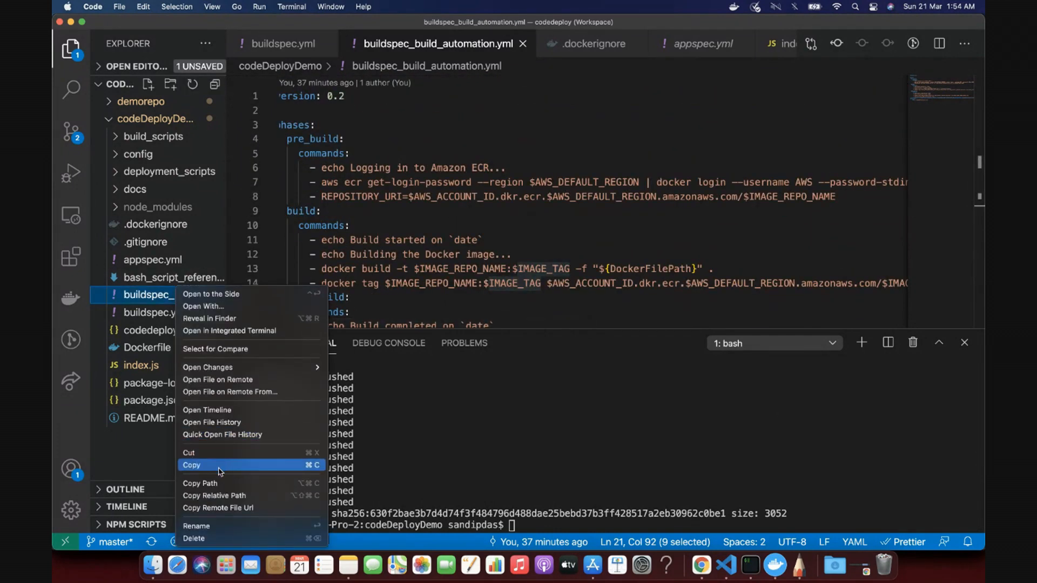
left_click(218, 525)
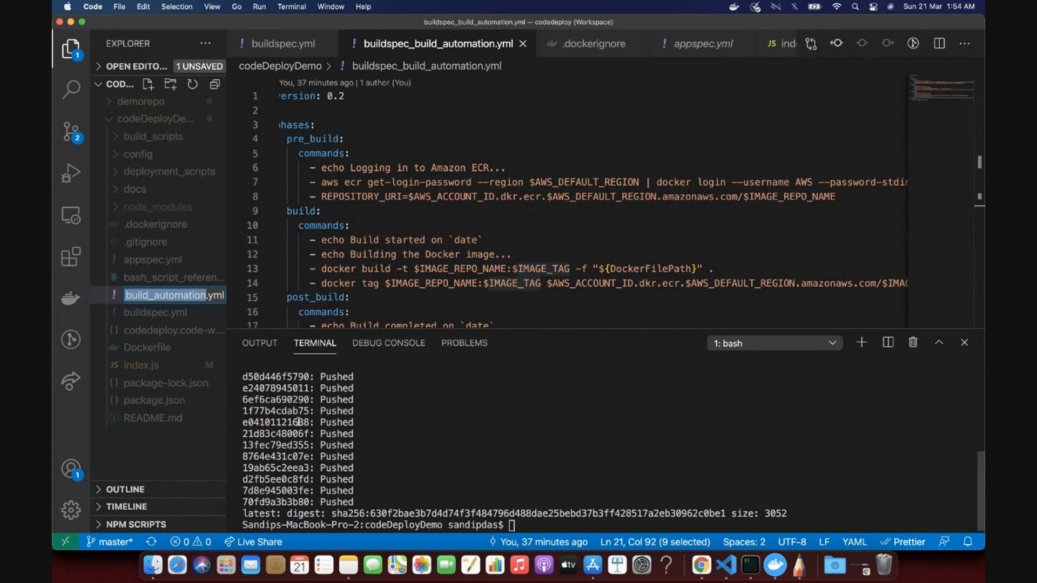
key("super+a")
key("super+c")
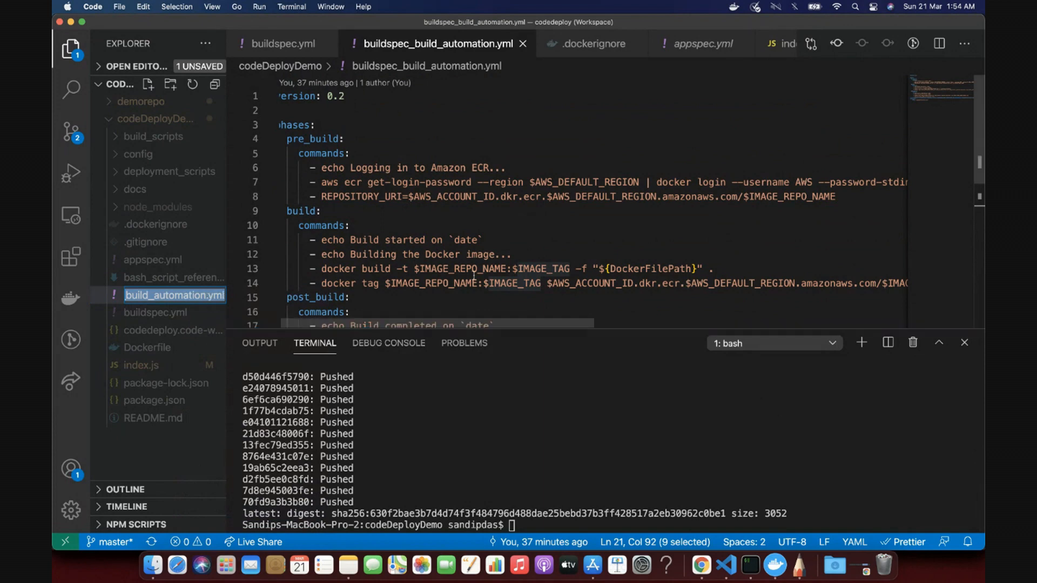
left_click(490, 252)
Step: Switch to Chrome, set the build project's buildspec name to buildspec_build_automation.yml, and continue to CodePipeline with the default log settings
left_click(702, 565)
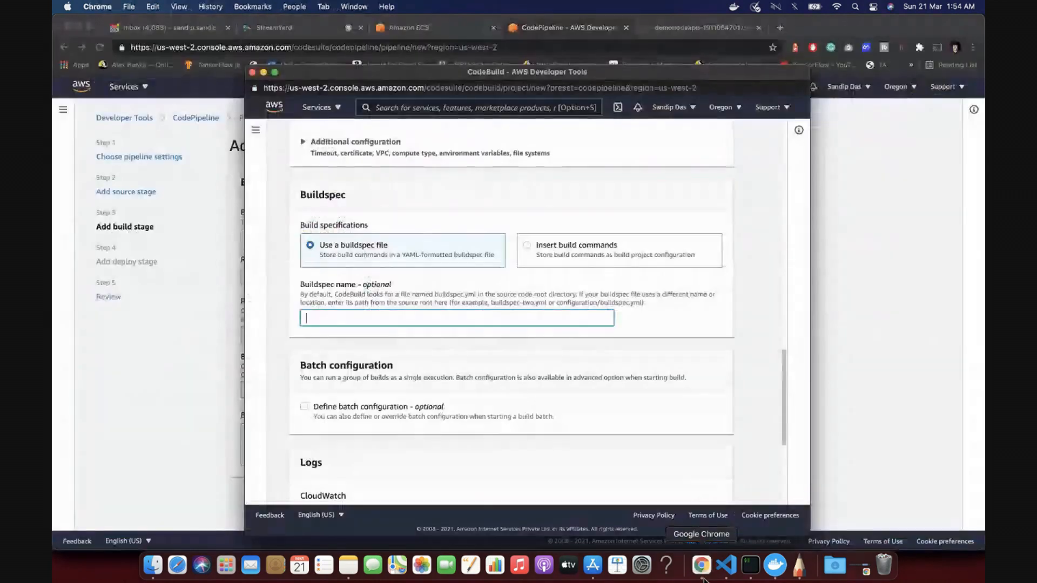
left_click(388, 319)
key("super+v")
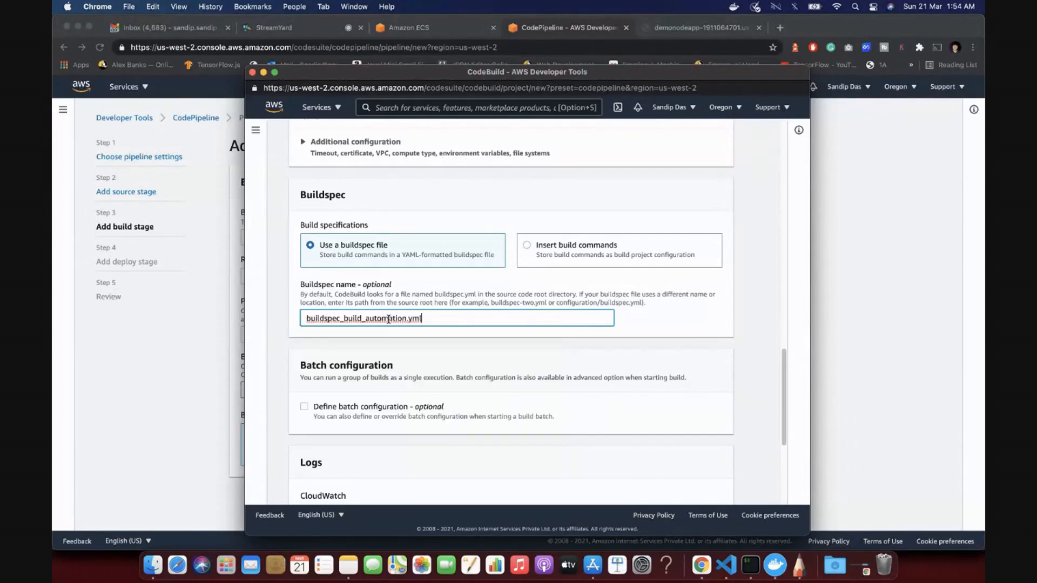
scroll(513, 370, "down", 5)
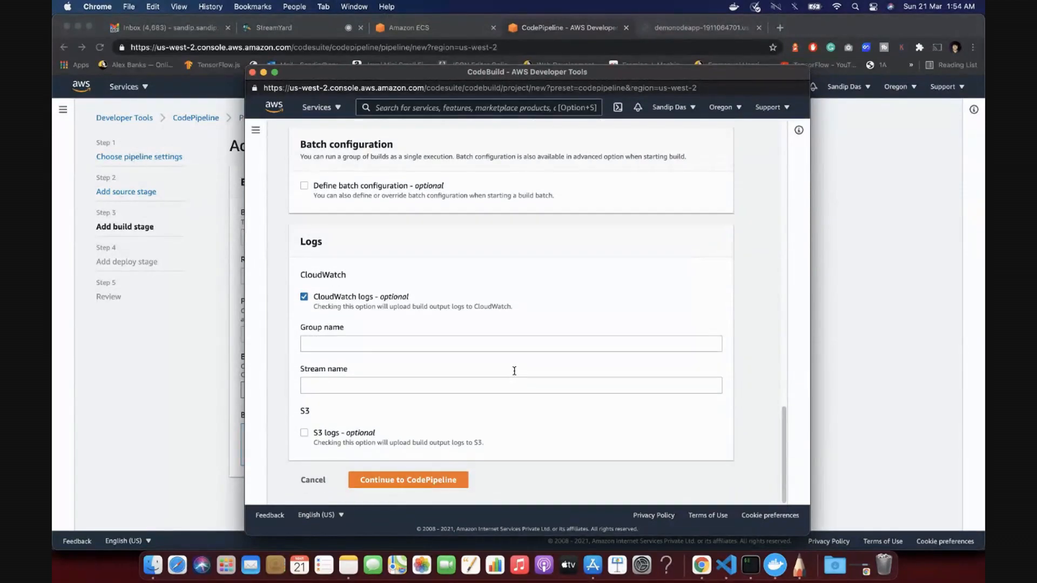
left_click(421, 480)
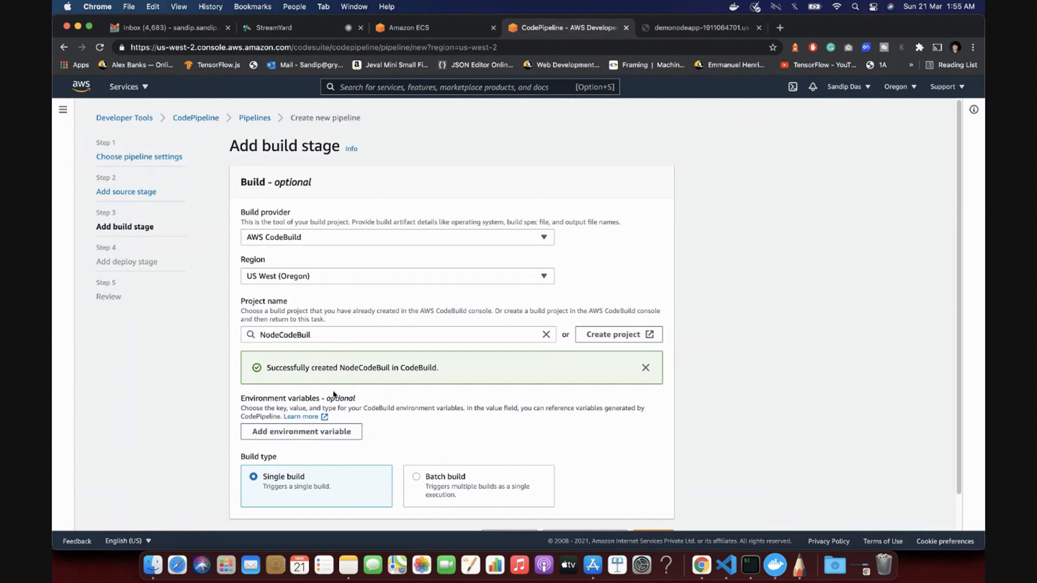
Step: Add an empty environment variable to the pipeline's build stage and open its name for editing
scroll(333, 395, "down", 2)
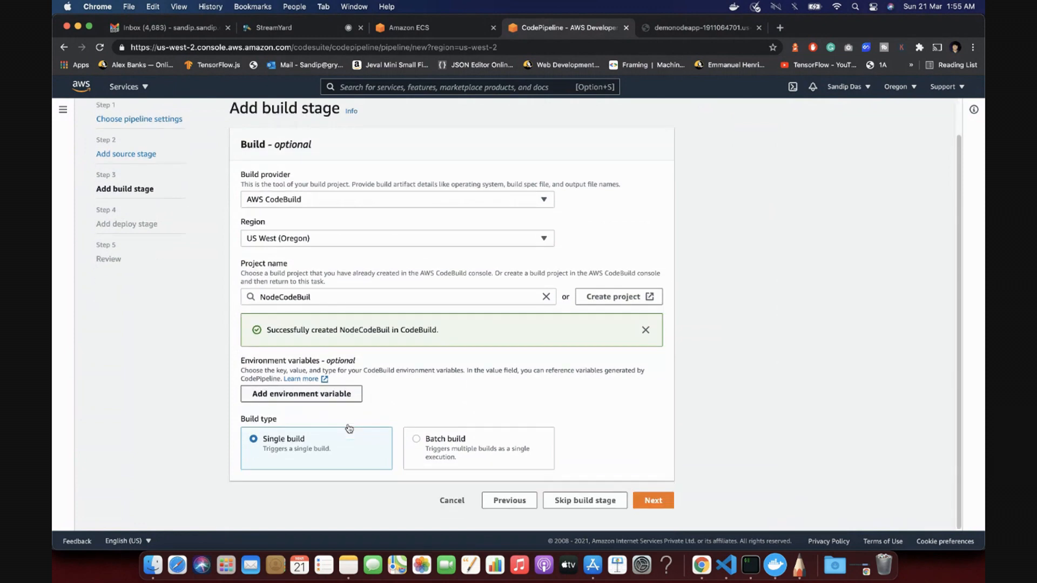
left_click(344, 395)
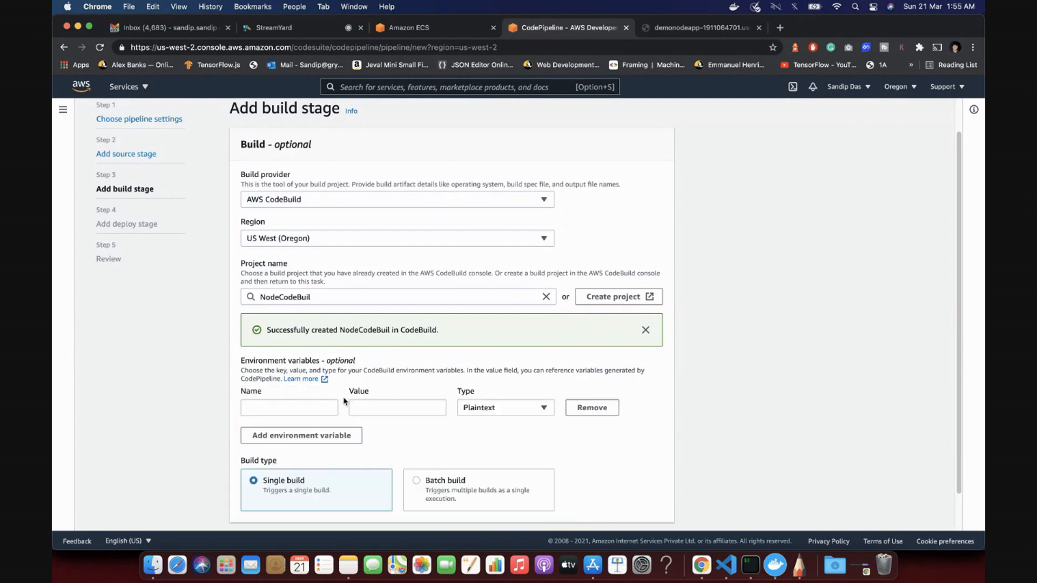
left_click(301, 406)
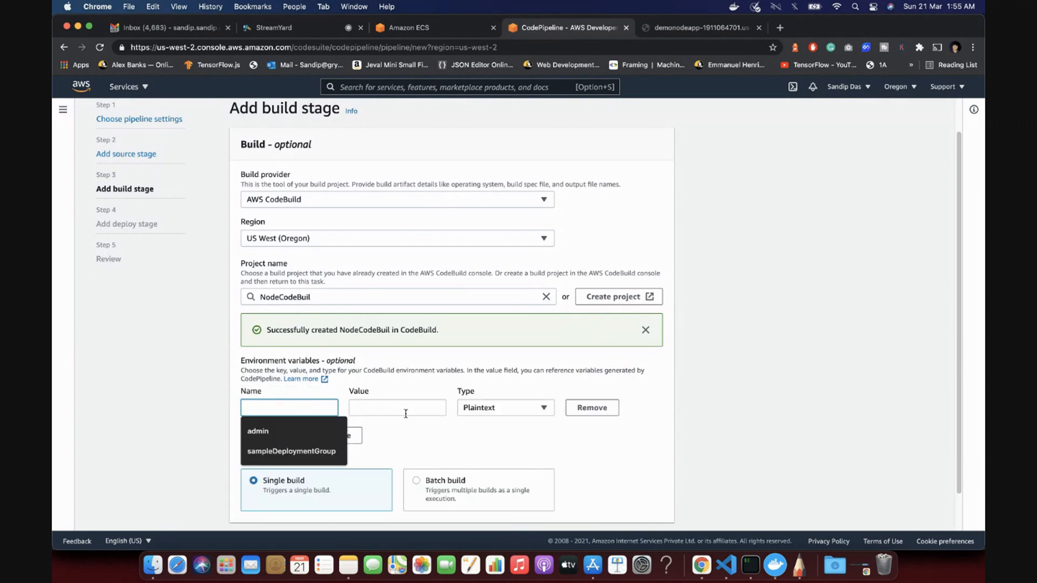
Step: Switch to Visual Studio Code, enlarge the editor area, and copy the variable name AWS_DEFAULT_REGION from the ECR login command
left_click(726, 565)
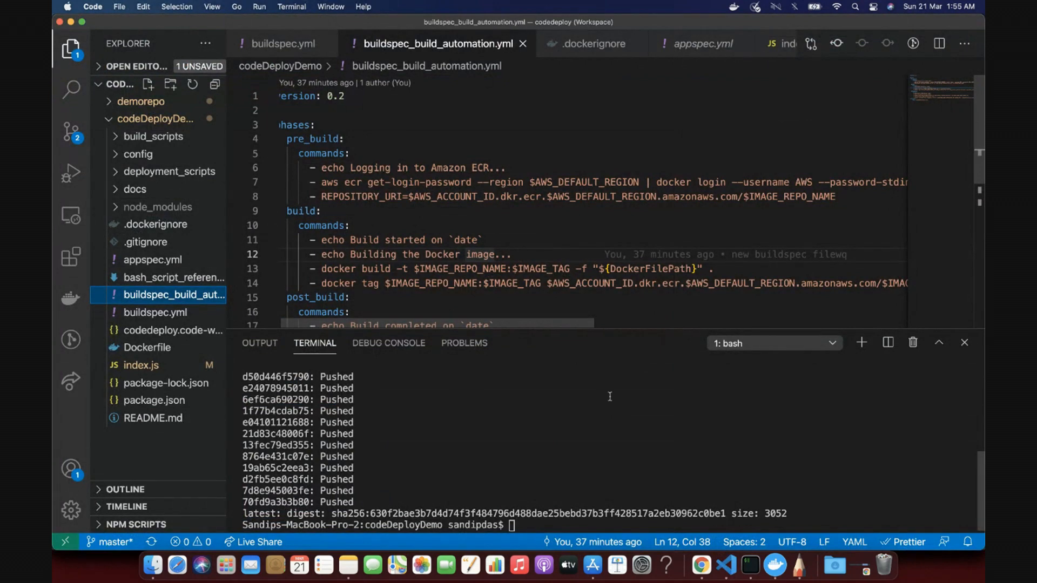
left_click_drag(627, 541, 628, 498)
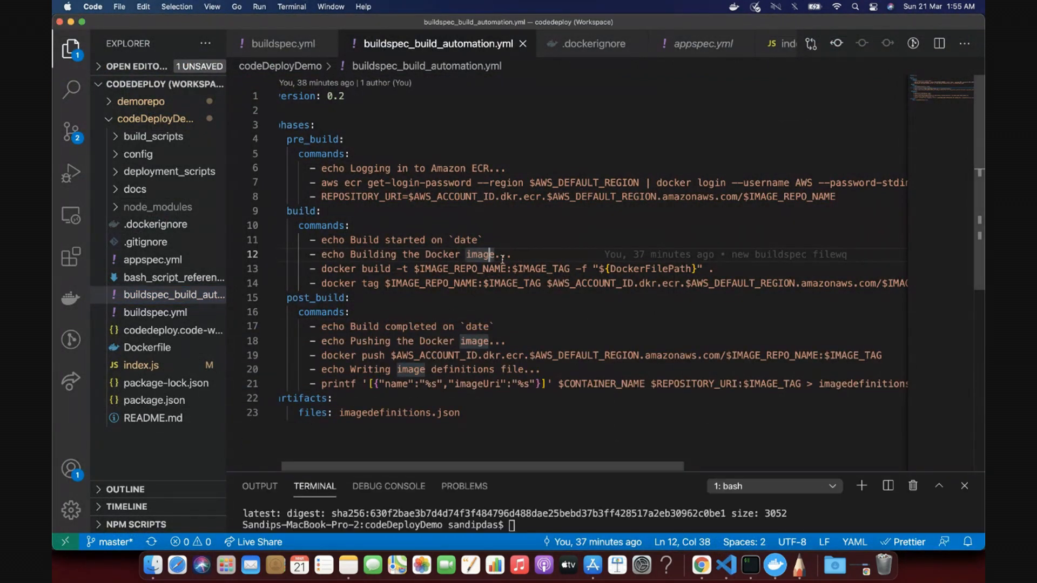
key("Right")
key("Right")
scroll(419, 183, "down", 1)
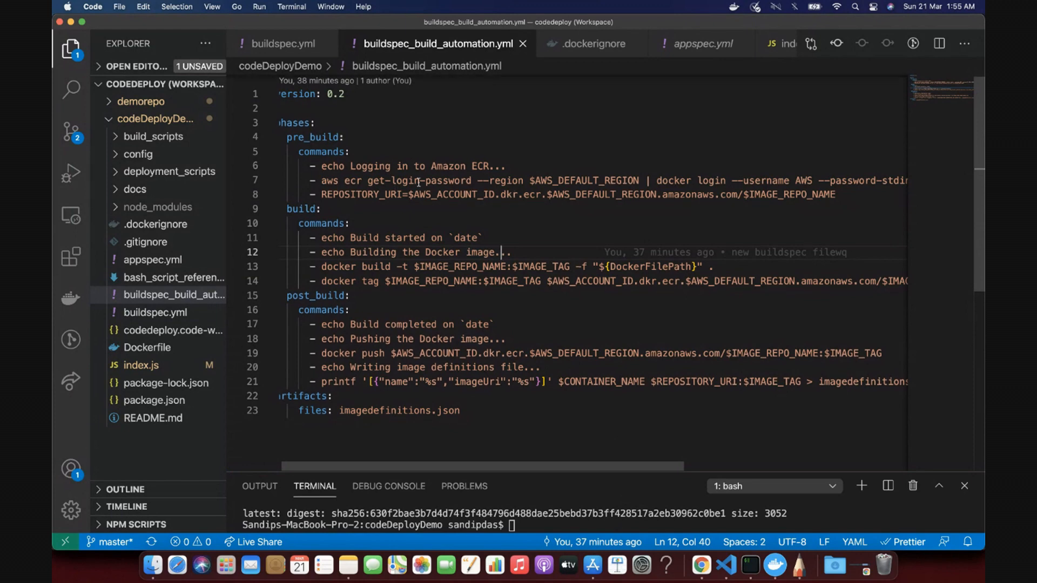
double_click(553, 181)
key("super+c")
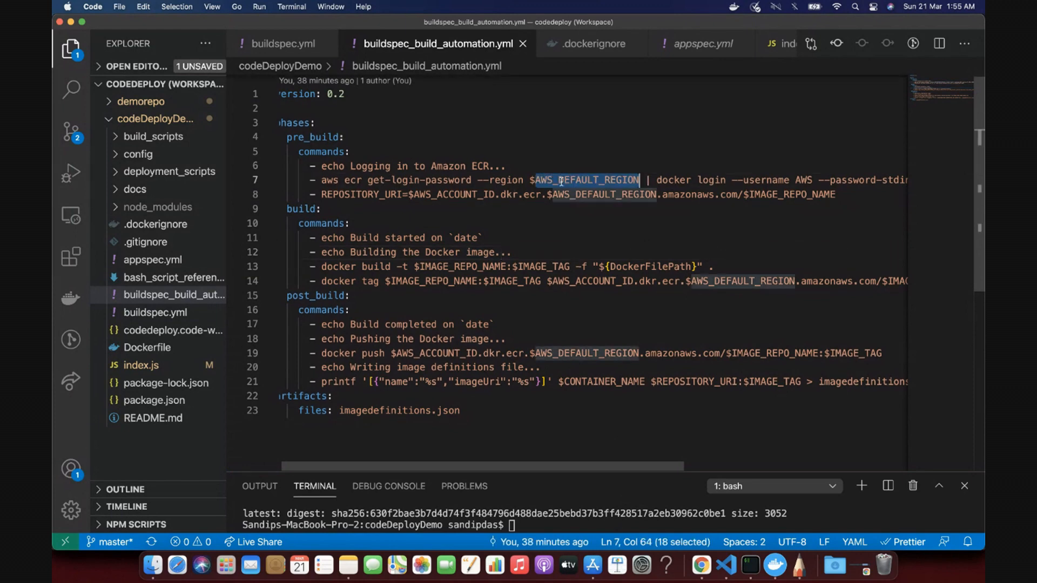
Step: Switch to Chrome and name the build stage's first environment variable AWS_DEFAULT_REGION
left_click(701, 564)
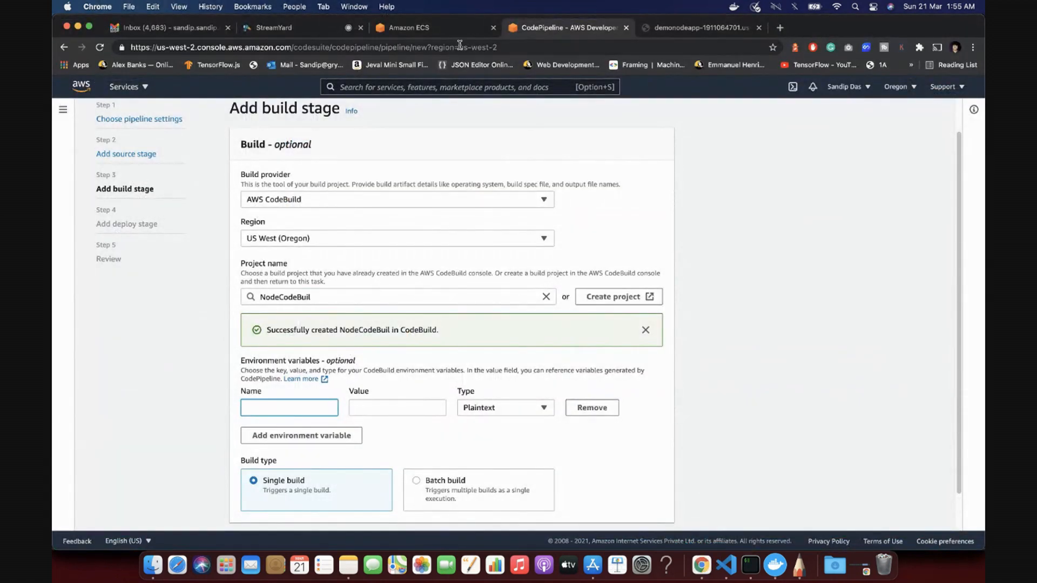
left_click_drag(458, 47, 523, 47)
left_click(303, 407)
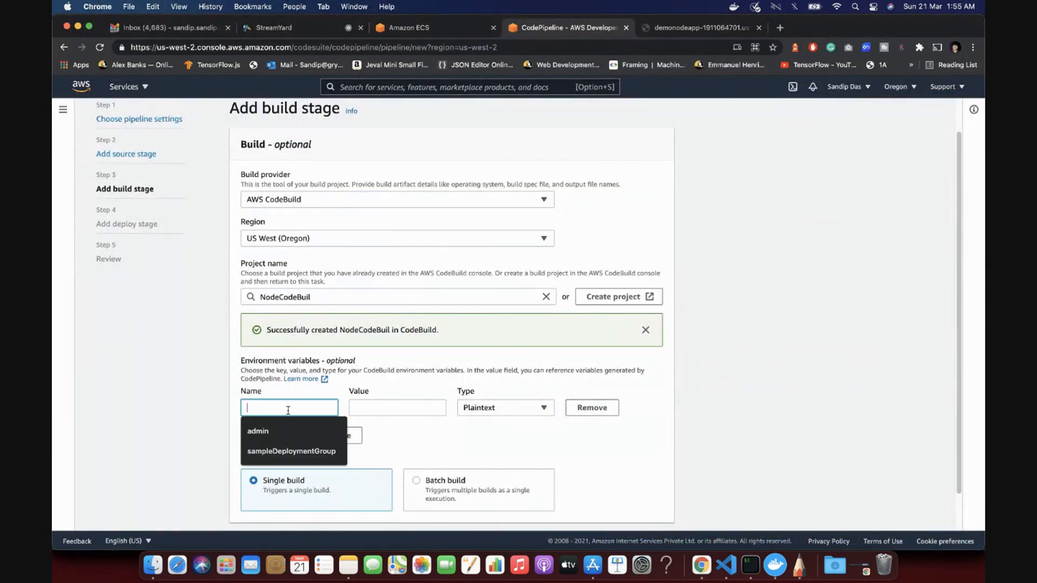
key("super+v")
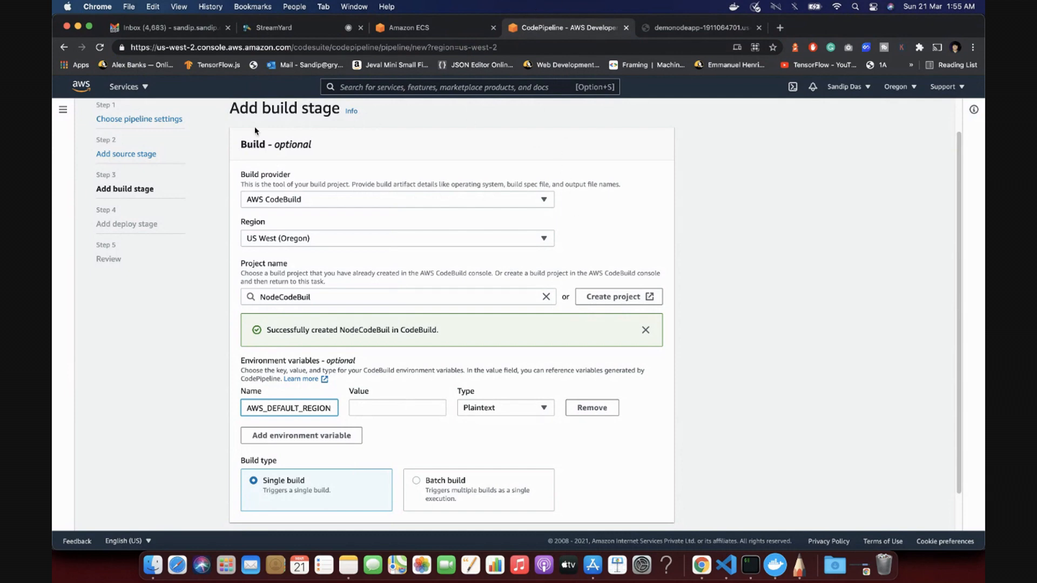
Step: Copy the region code us-west-2 from the address of the ECR repositories page and open the cicddemo repository
left_click(414, 28)
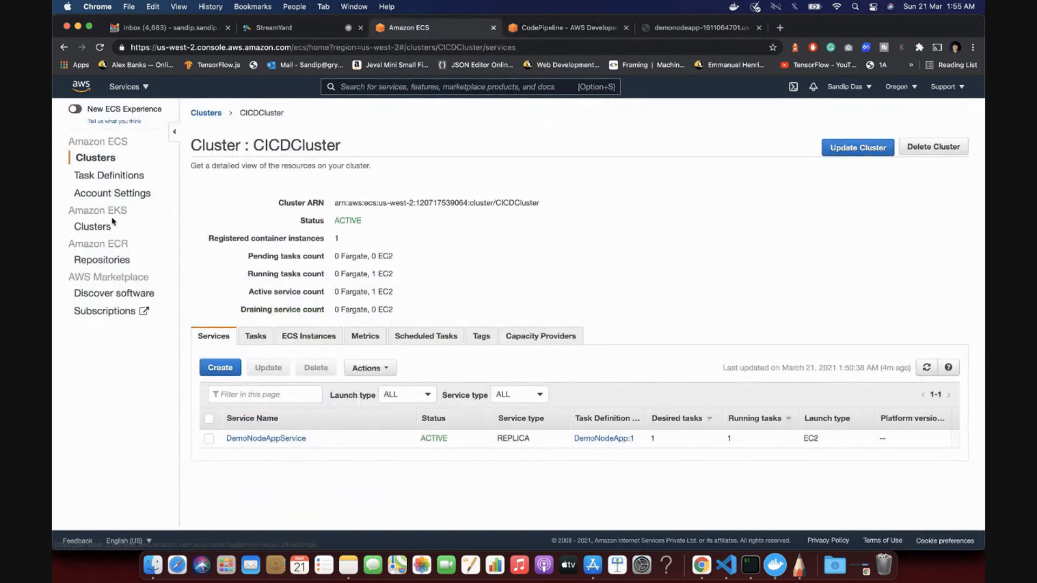
left_click(98, 263)
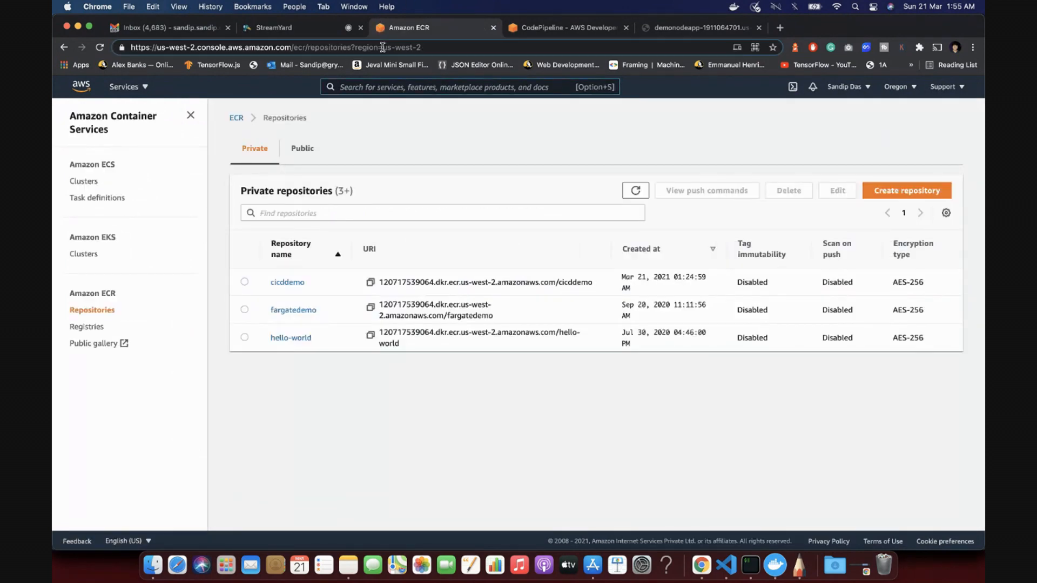
left_click_drag(382, 47, 450, 47)
key("super+c")
left_click(292, 285)
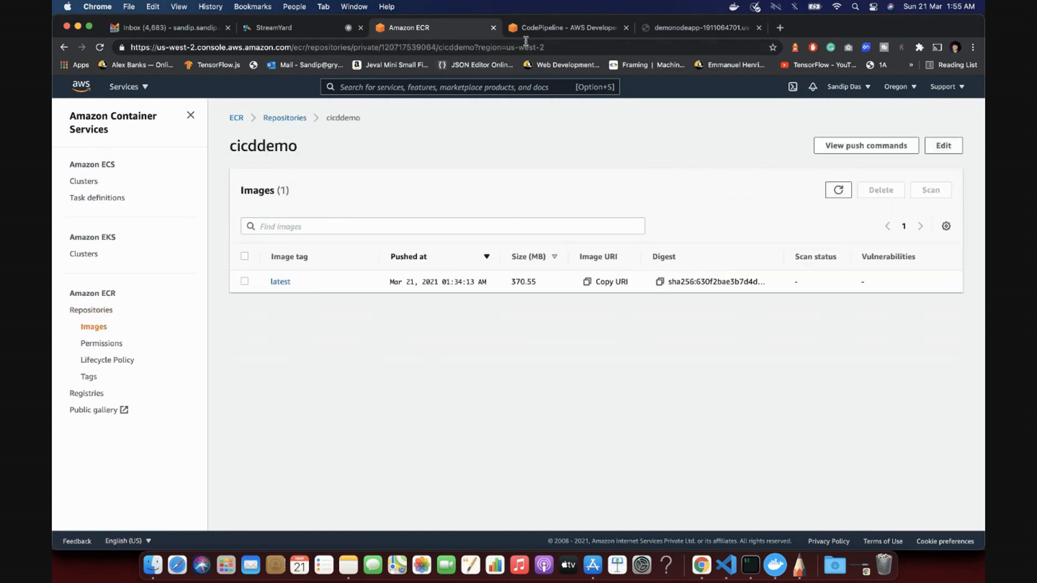
Step: Return to the pipeline's build stage and set the value of AWS_DEFAULT_REGION to us-west-2
left_click(567, 27)
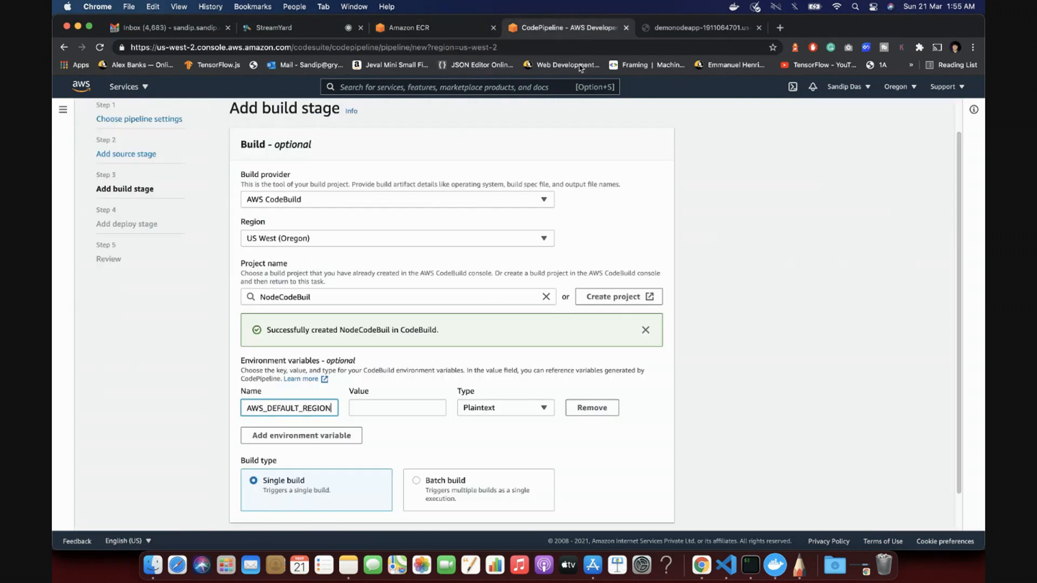
left_click(421, 402)
key("super+v")
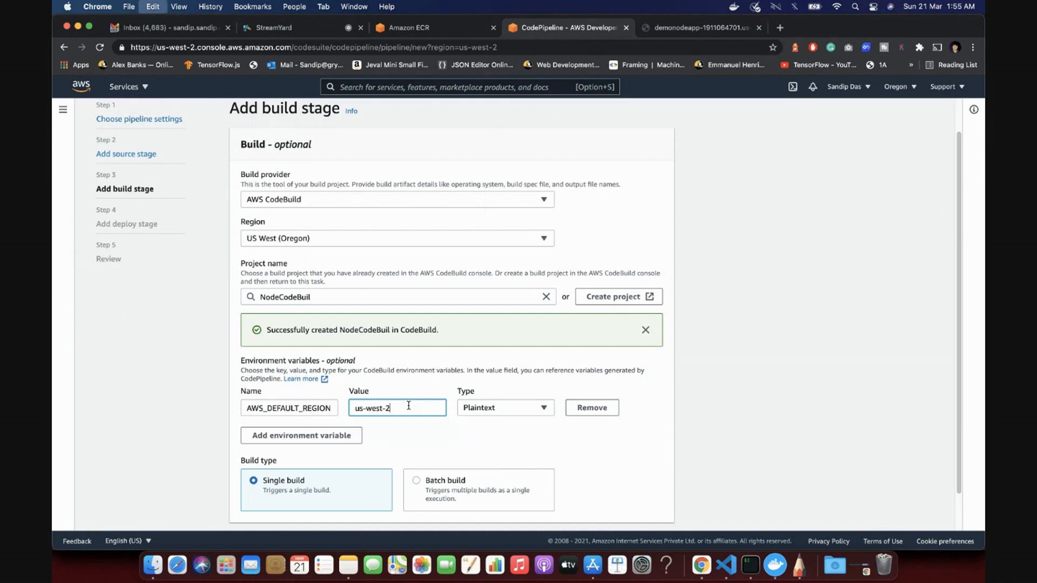
Step: Add a second empty environment variable, and copy the name AWS_ACCOUNT_ID from the ECR login command in Visual Studio Code
left_click(324, 437)
left_click(304, 432)
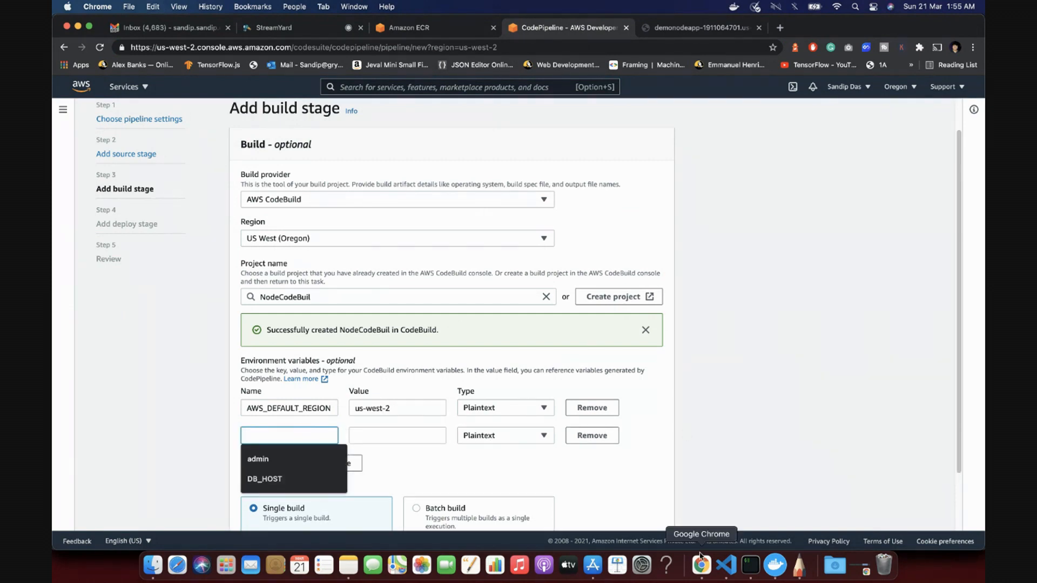
left_click(726, 564)
scroll(699, 164, "right", 5)
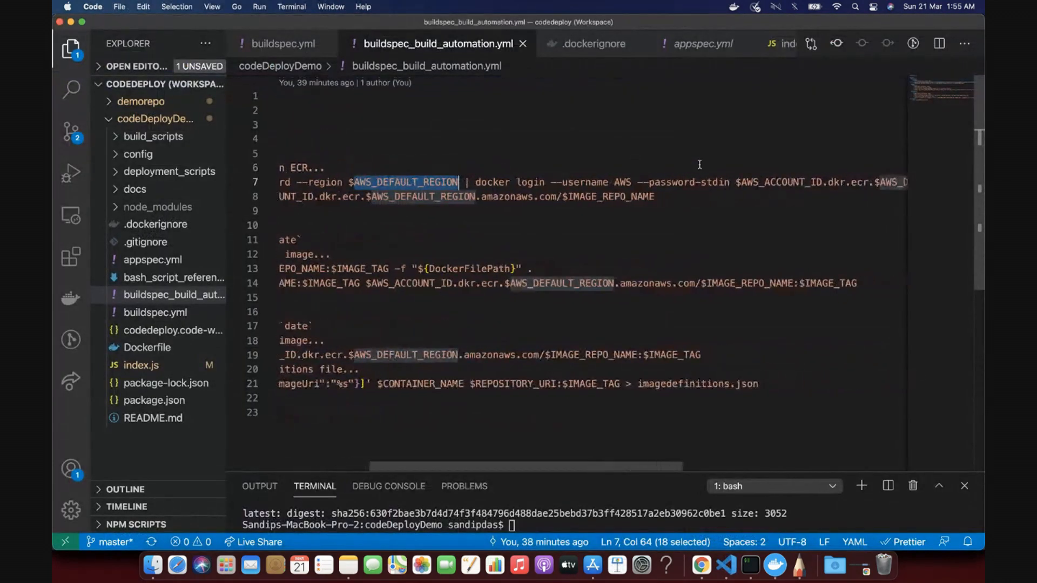
double_click(698, 184)
key("super+c")
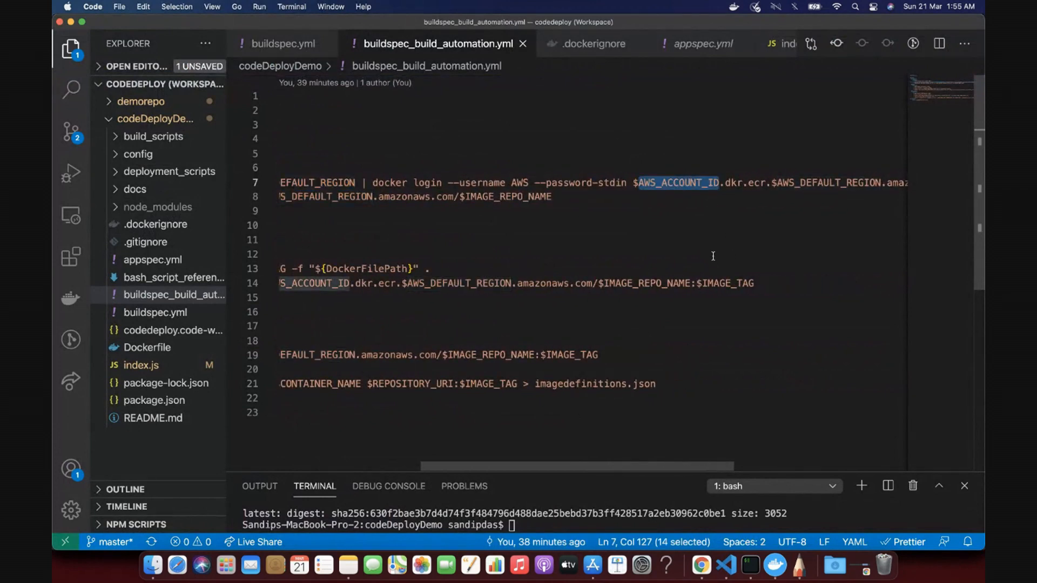
scroll(720, 290, "left", 4)
scroll(720, 290, "right", 5)
scroll(721, 290, "left", 6)
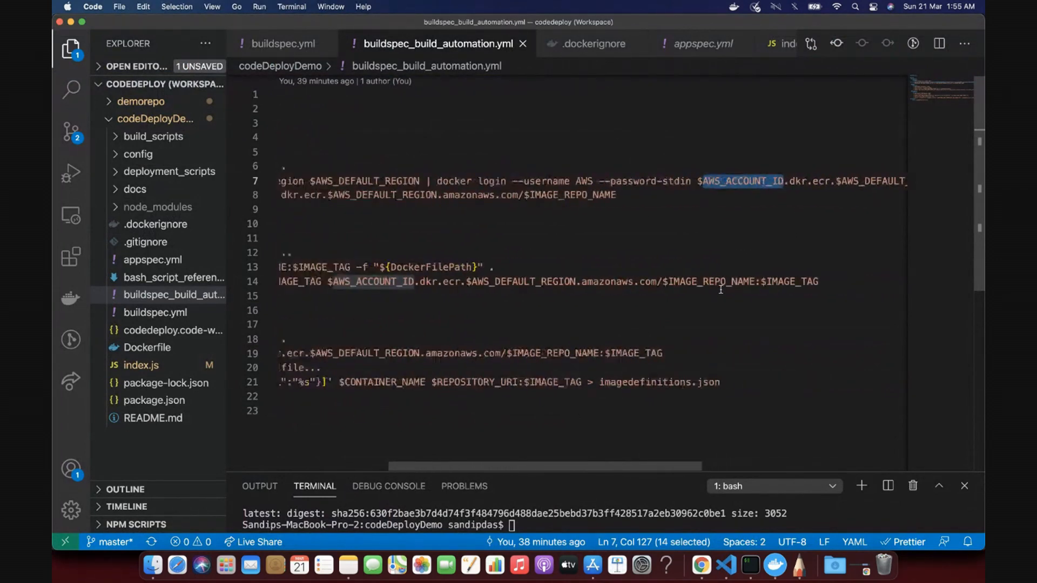
scroll(720, 290, "right", 4)
scroll(721, 290, "left", 5)
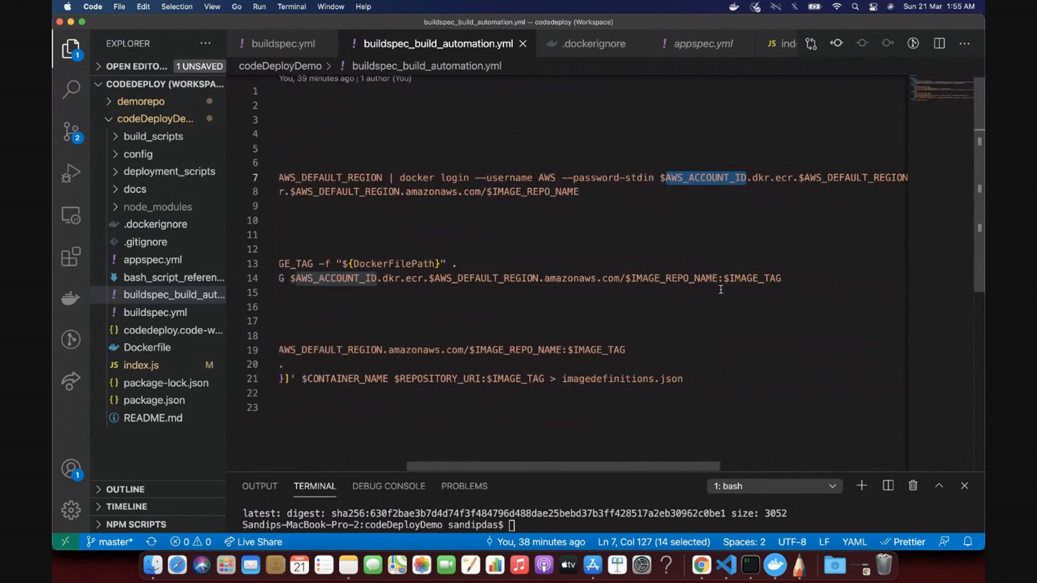
scroll(720, 290, "left", 2)
scroll(721, 290, "right", 7)
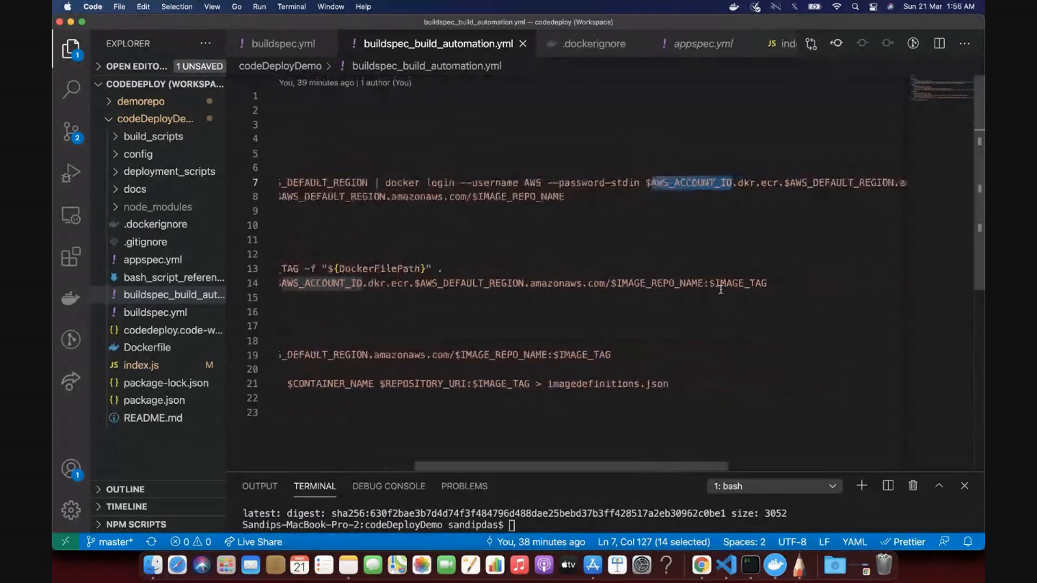
Step: Switch to Chrome, name the second variable AWS_ACCOUNT_ID, and set its value to the account number copied from the AWS account details
key("super+Tab")
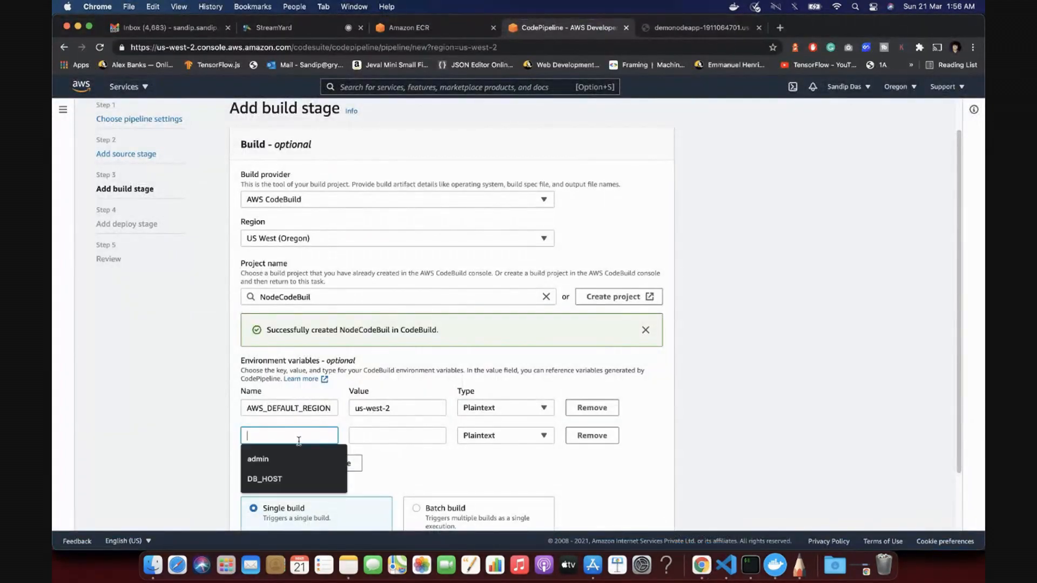
key("super+v")
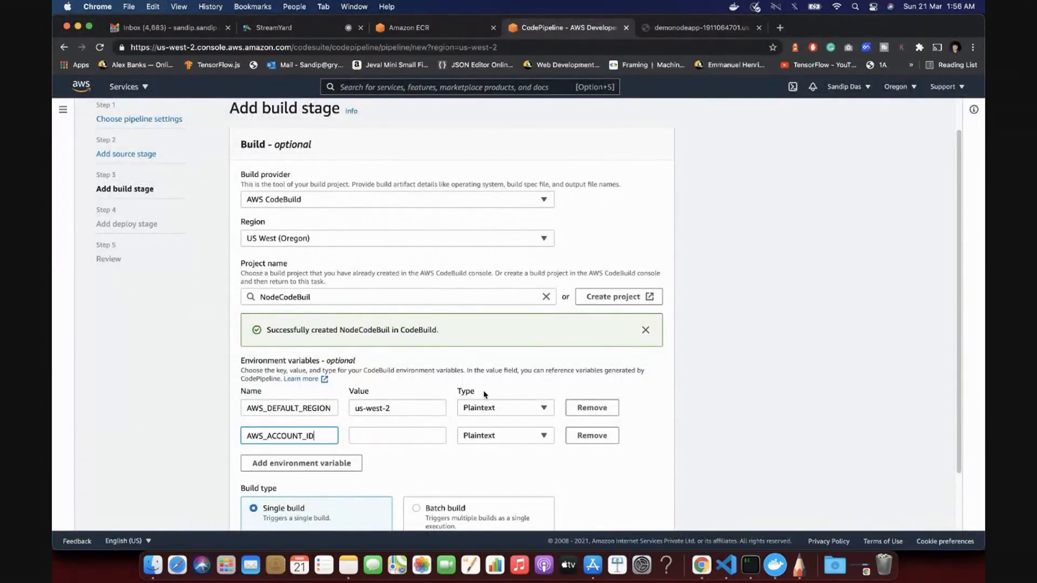
left_click(870, 89)
triple_click(829, 112)
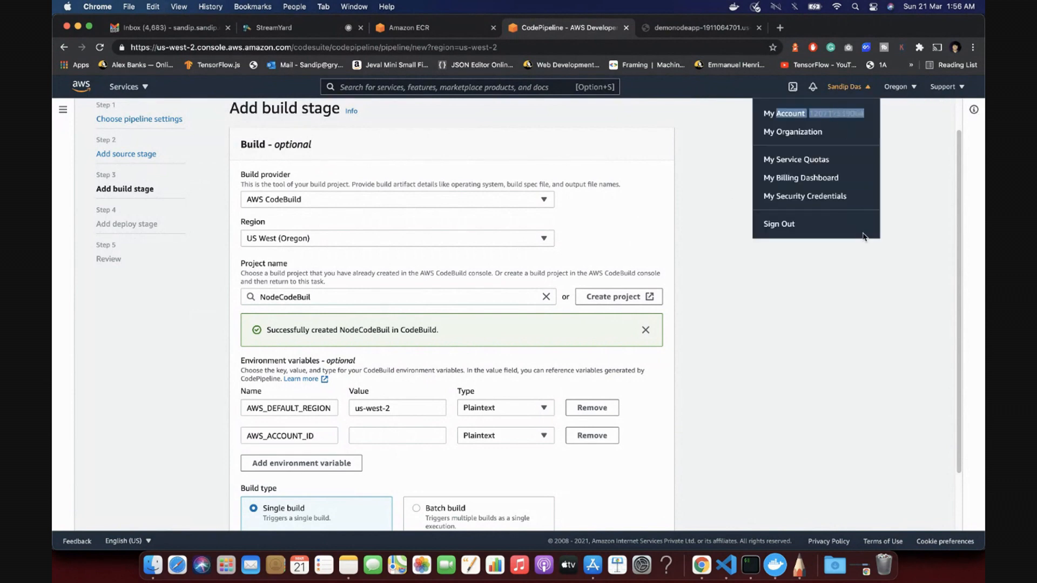
left_click(830, 113)
left_click_drag(810, 113, 864, 115)
key("super+c")
left_click(815, 337)
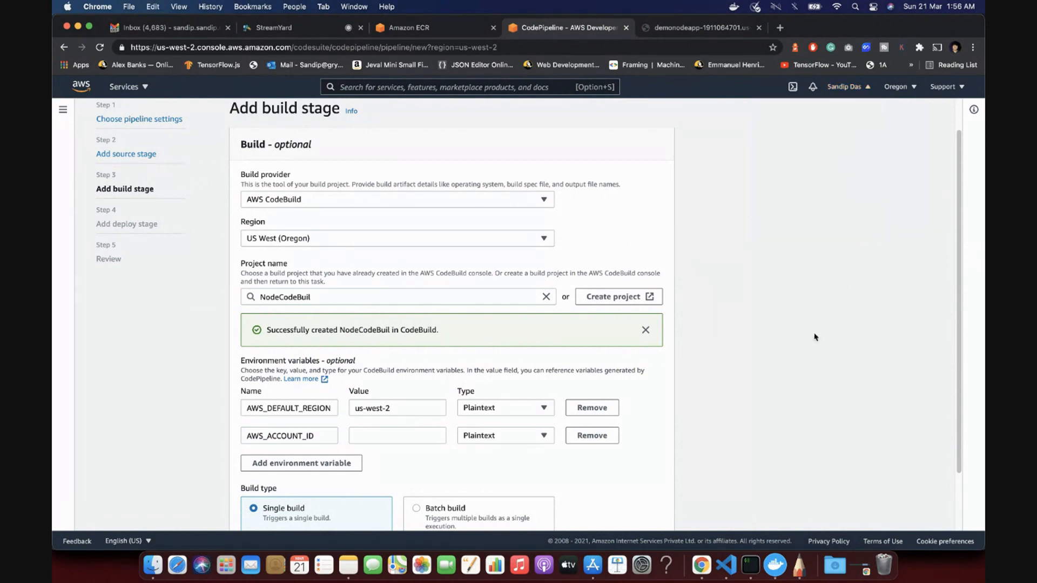
left_click(412, 436)
key("super+v")
Step: Add a third empty environment variable to the build stage and open its name for editing
scroll(324, 378, "down", 3)
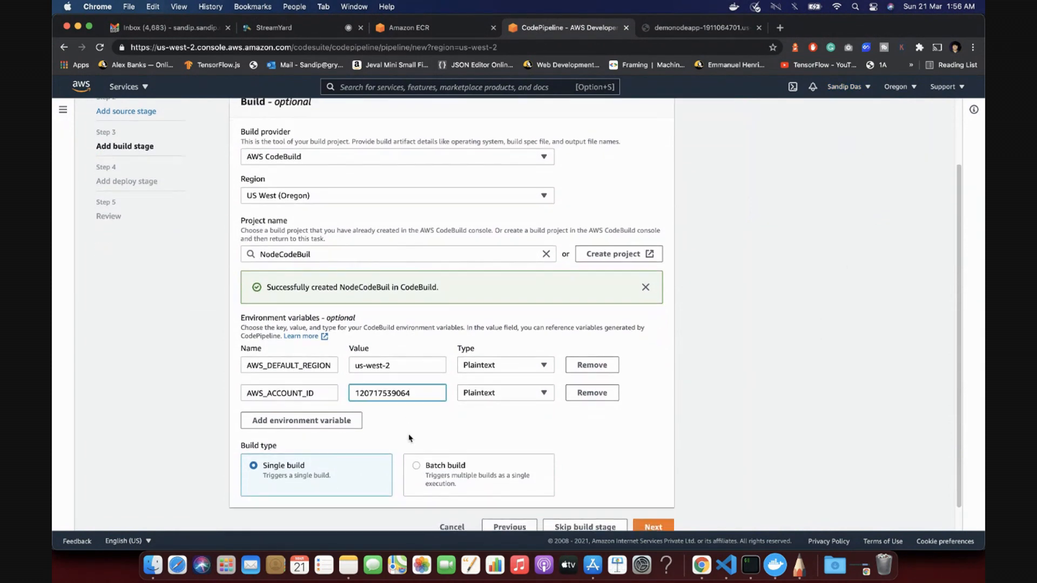
left_click(294, 399)
left_click(292, 397)
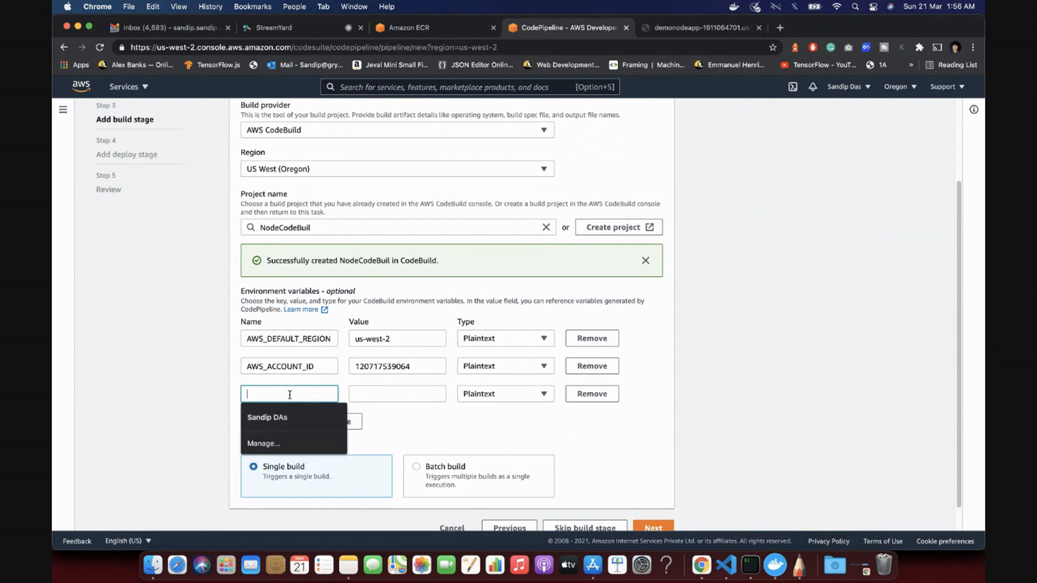
Step: Check the variables used in Visual Studio Code's ECR login command against the names already entered in Chrome's build stage form
left_click(736, 576)
scroll(699, 184, "right", 2)
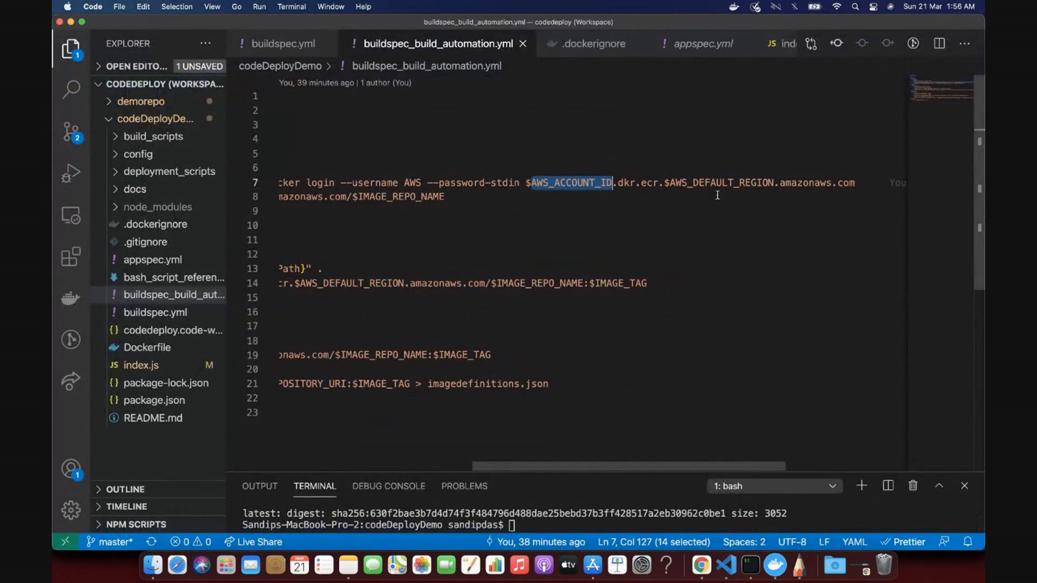
left_click(699, 184)
double_click(699, 184)
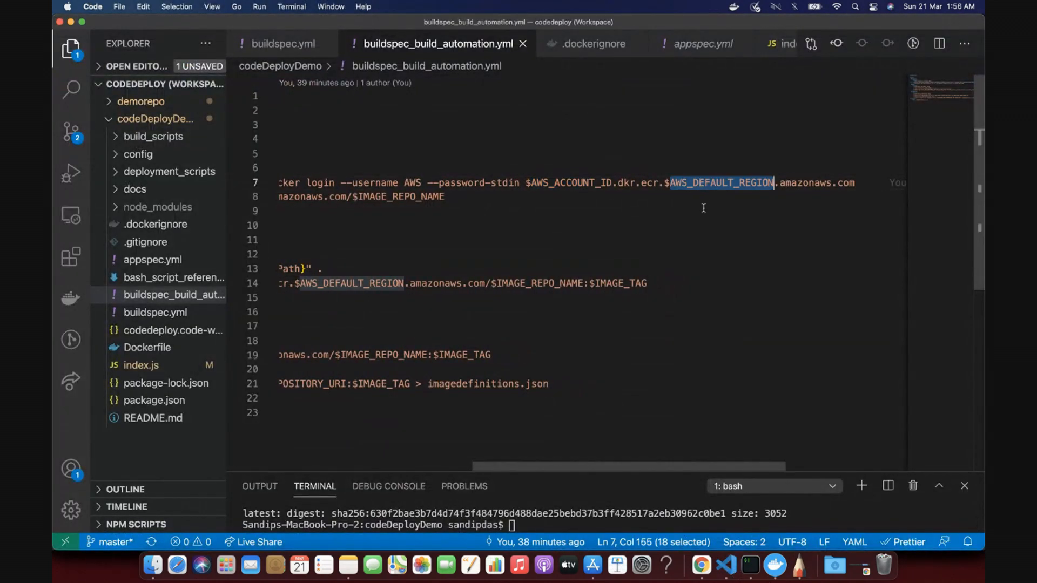
left_click(701, 565)
left_click(329, 337)
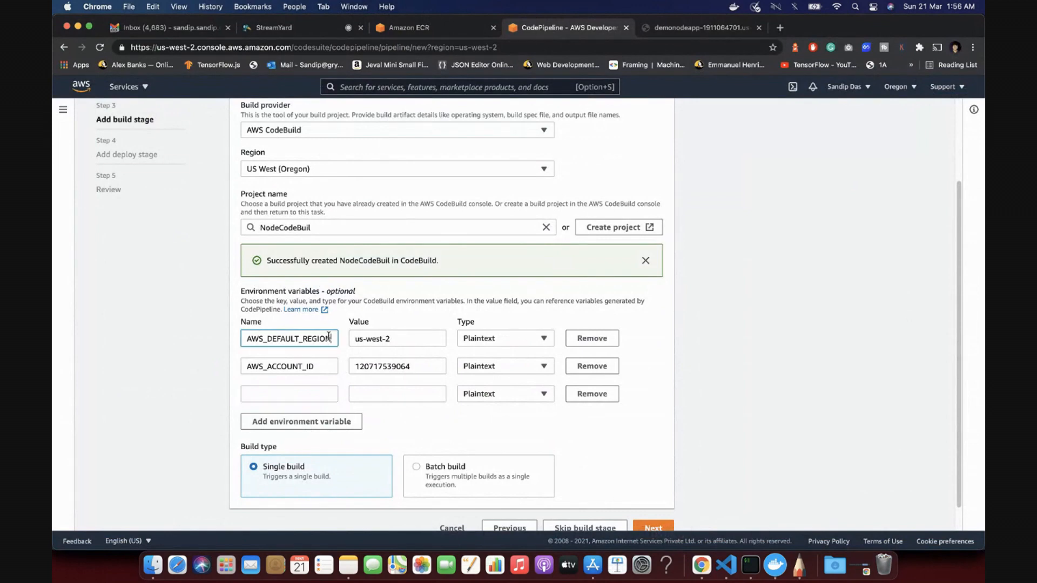
left_click(329, 368)
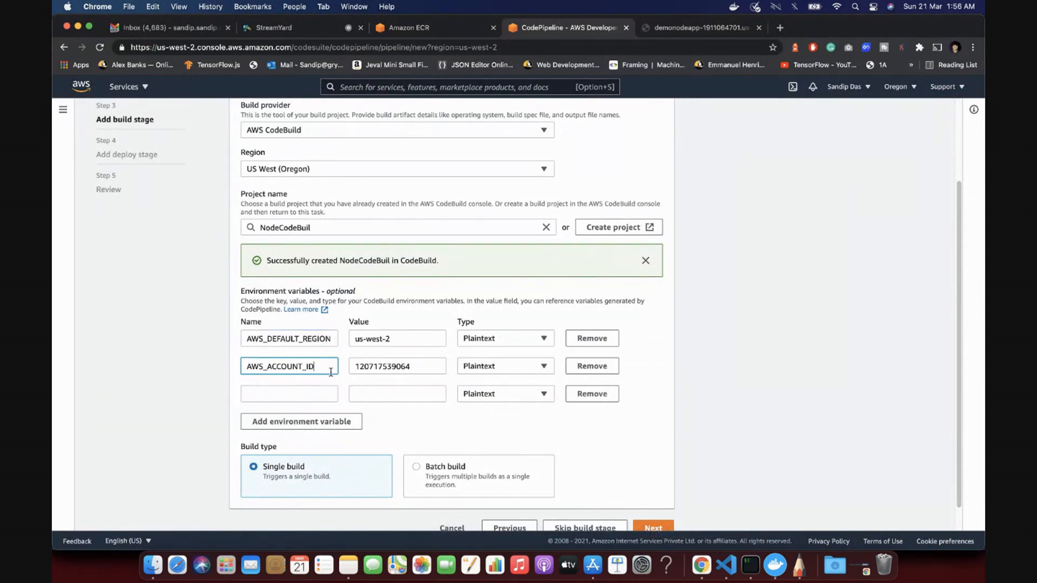
Step: Switch to Visual Studio Code and copy the variable name IMAGE_REPO_NAME from the docker build command
left_click(726, 564)
scroll(442, 247, "left", 5)
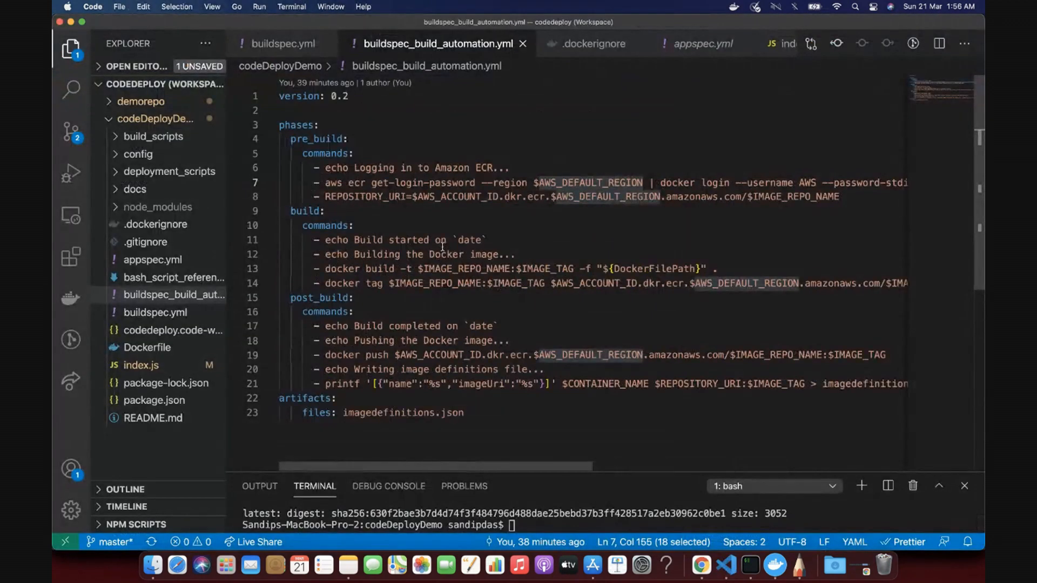
scroll(442, 247, "down", 2)
scroll(442, 247, "right", 1)
double_click(429, 242)
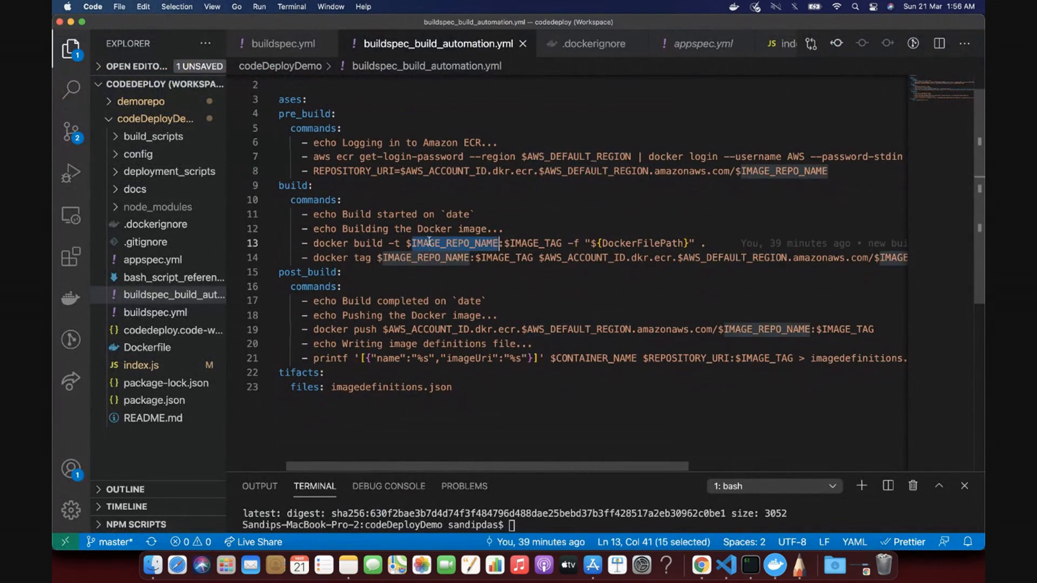
key("super+c")
Step: Switch to Chrome and name the third environment variable IMAGE_REPO_NAME
left_click(701, 564)
left_click(289, 393)
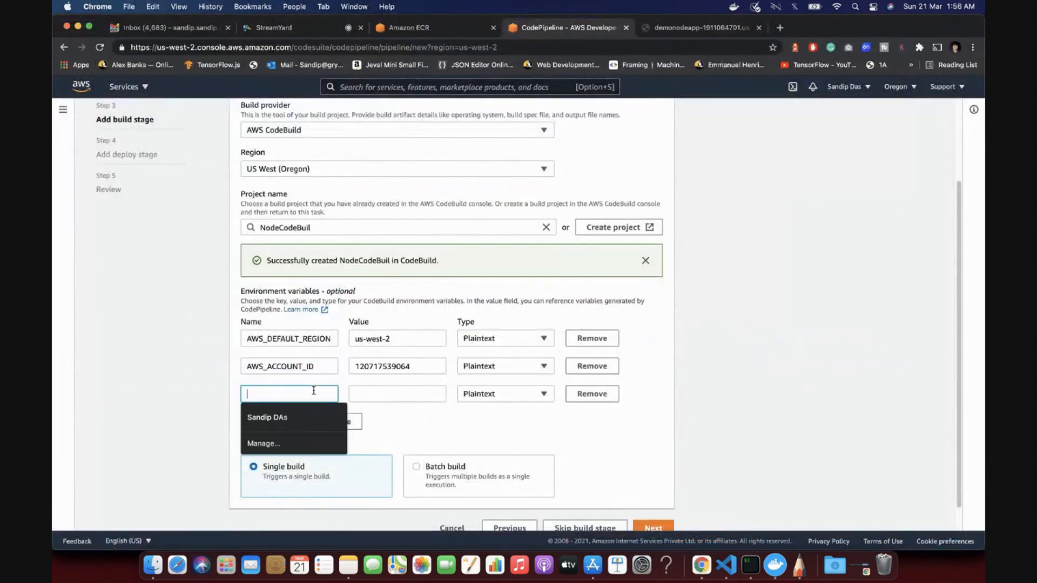
key("super+v")
Step: Set the value of IMAGE_REPO_NAME to cicddemo, copying the repository name from its ECR page
left_click(381, 389)
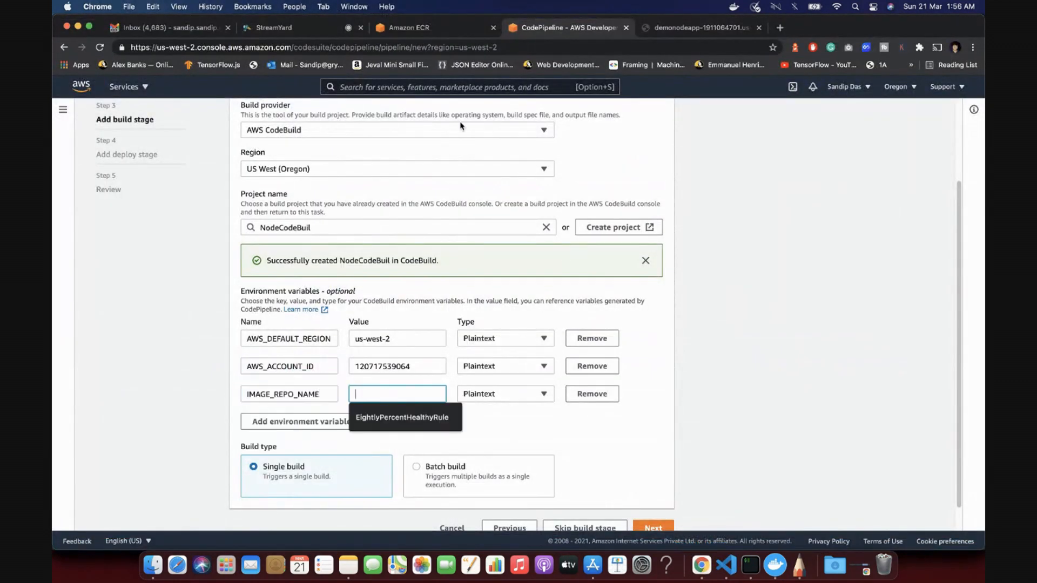
left_click(424, 27)
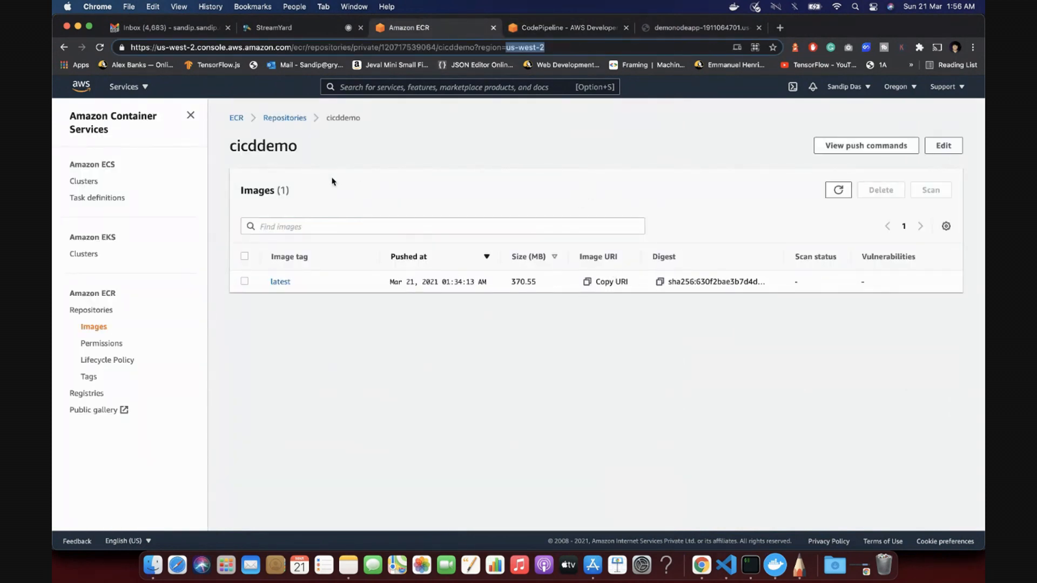
double_click(281, 145)
key("super+c")
left_click(567, 28)
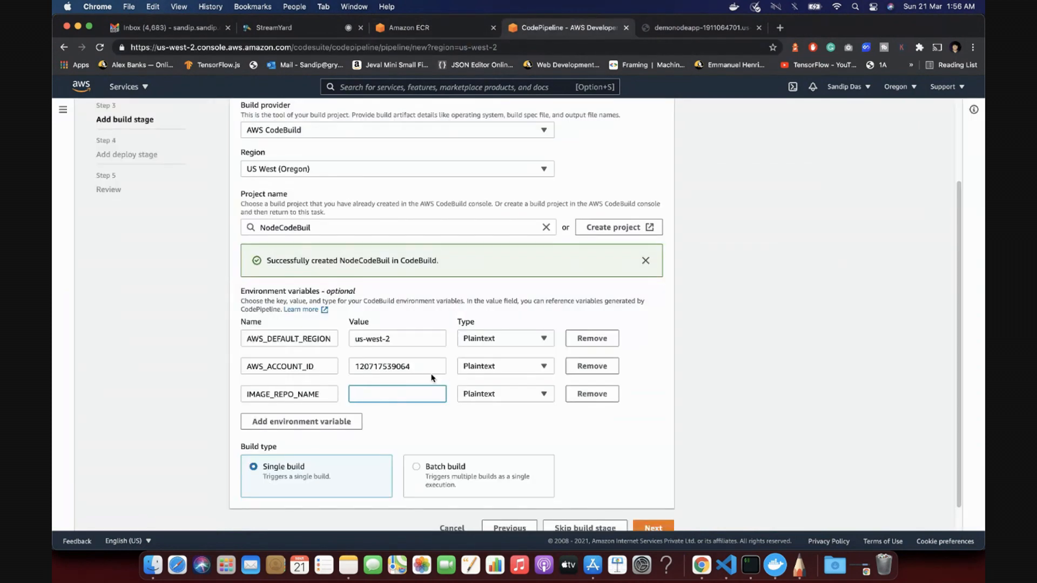
left_click(372, 390)
key("super+v")
left_click(522, 418)
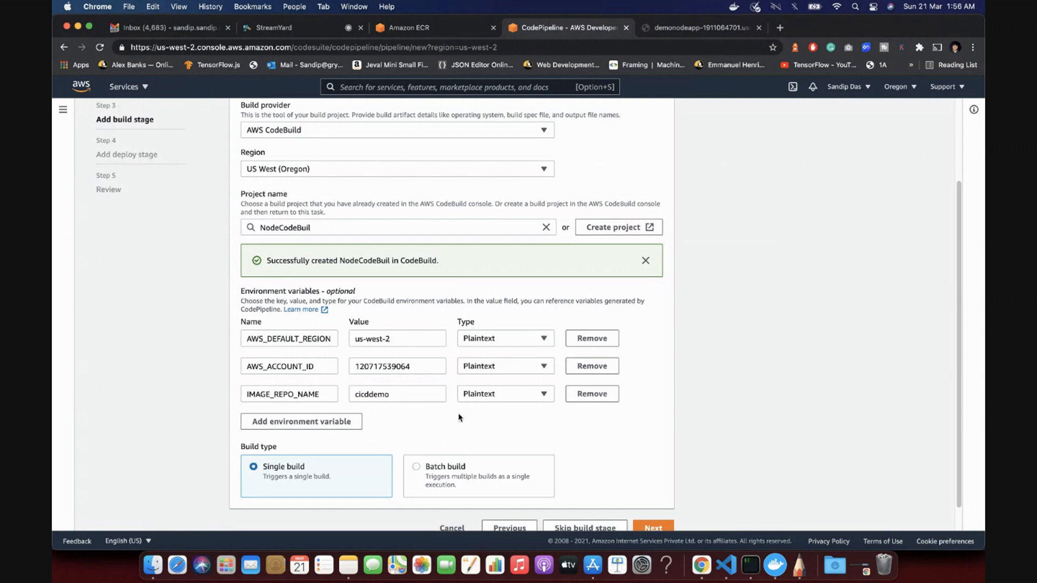
Step: Add a fourth environment variable row, and copy the name DockerFilePath from the docker build command in Visual Studio Code
left_click(312, 423)
left_click(311, 420)
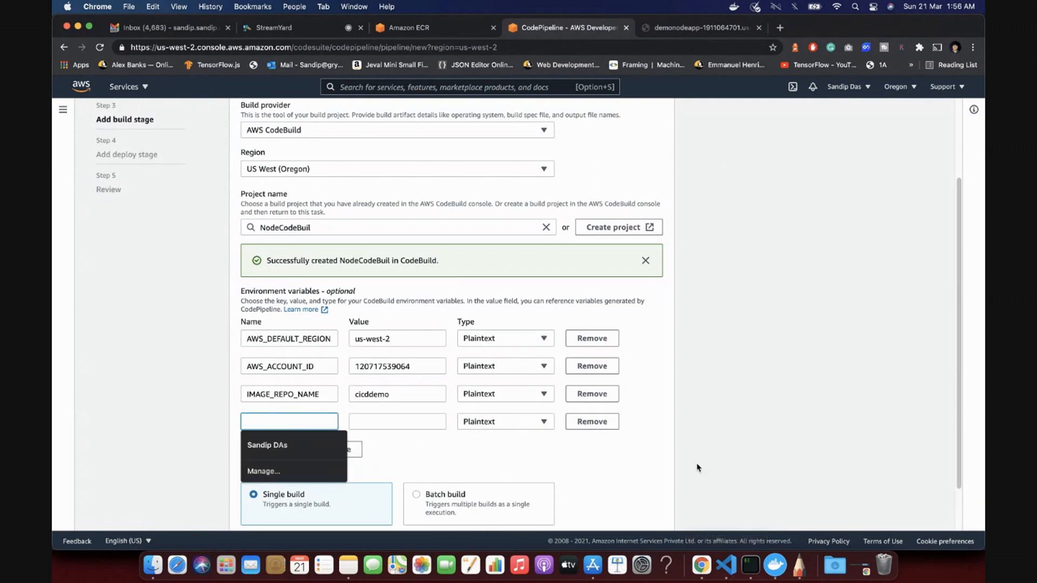
left_click(726, 565)
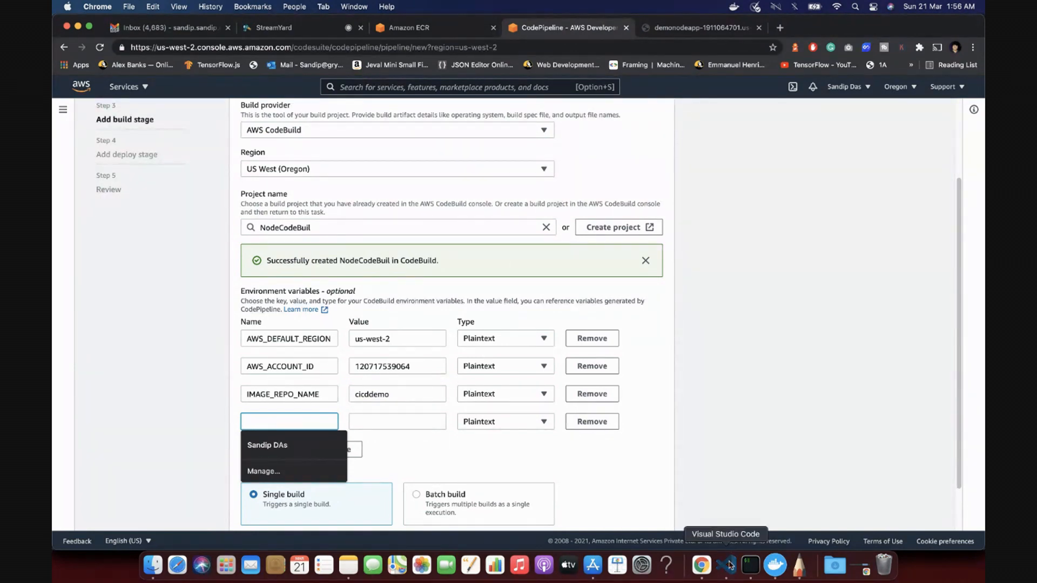
scroll(727, 250, "right", 2)
scroll(726, 250, "right", 1)
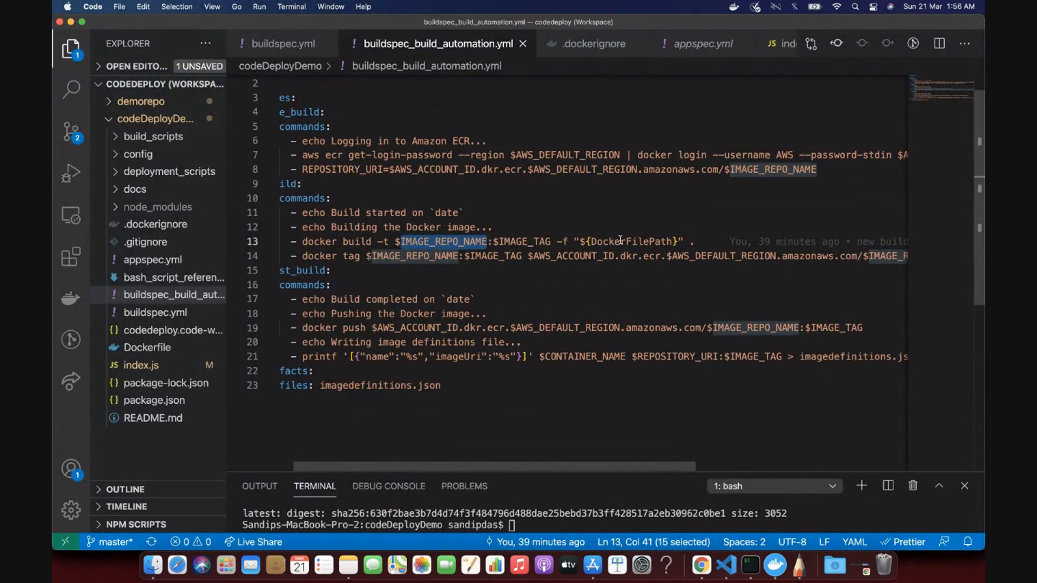
double_click(620, 241)
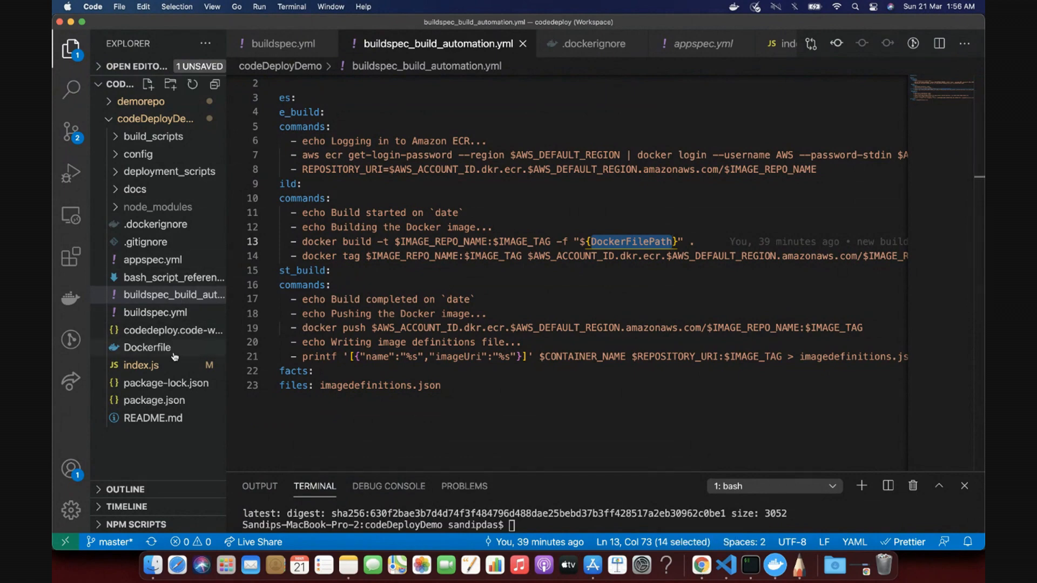
Step: Switch to Chrome and fill in the fourth environment variable with the name DockerFilePath and the value Dockerfile
left_click(702, 565)
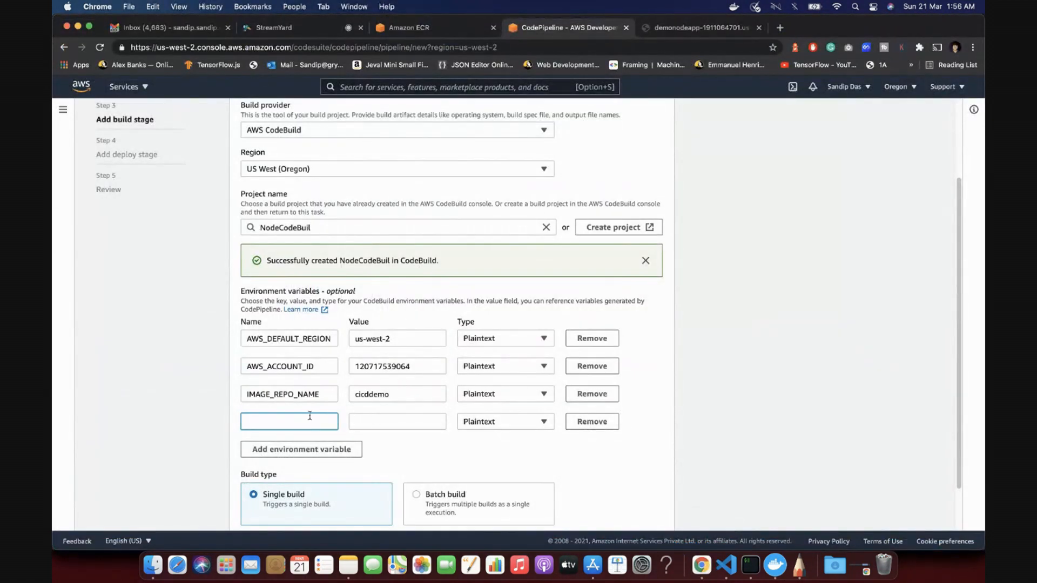
left_click(308, 422)
key("super+v")
left_click(400, 422)
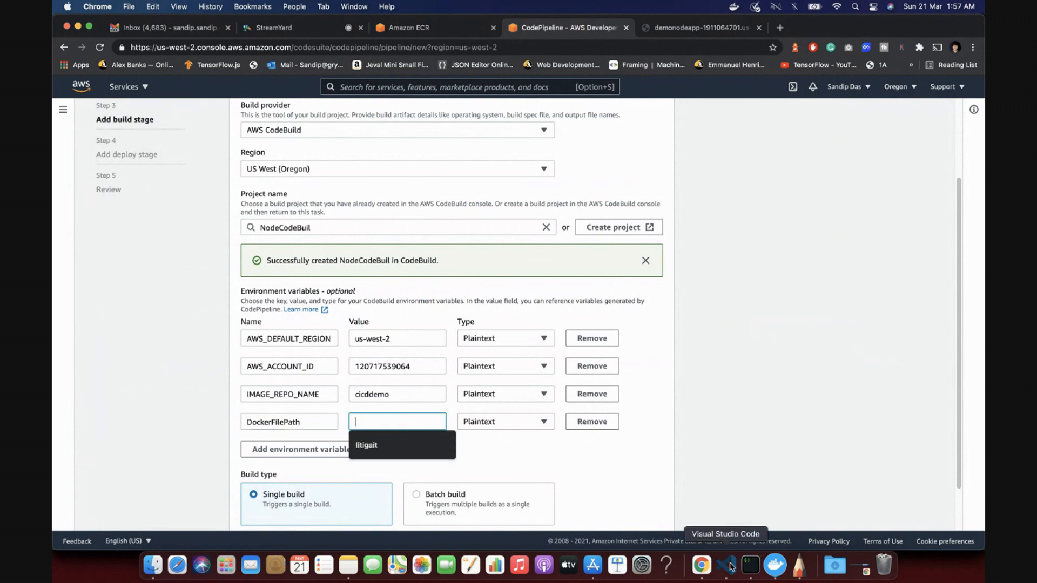
left_click(726, 564)
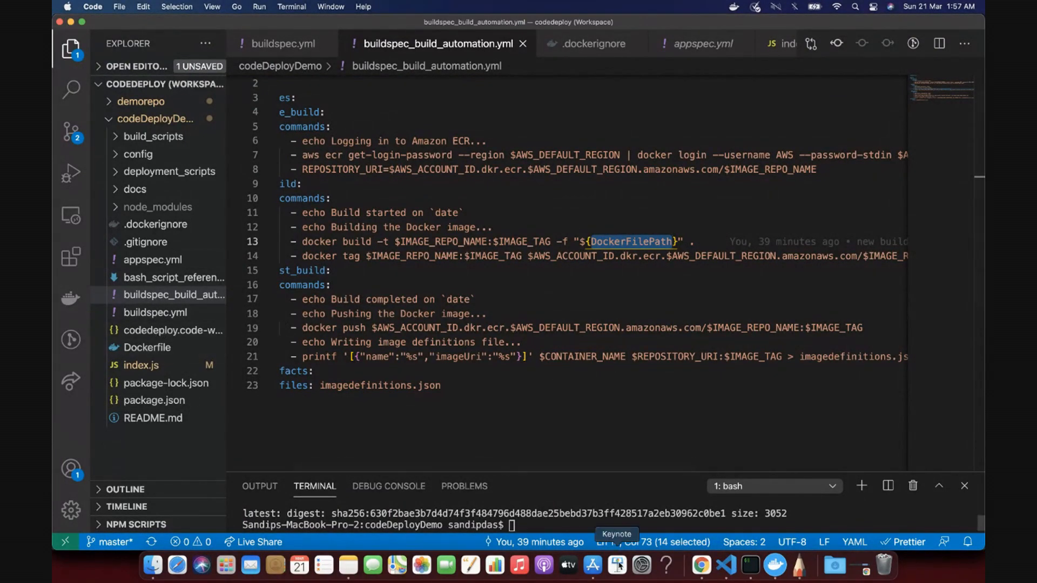
left_click(701, 565)
left_click(374, 422)
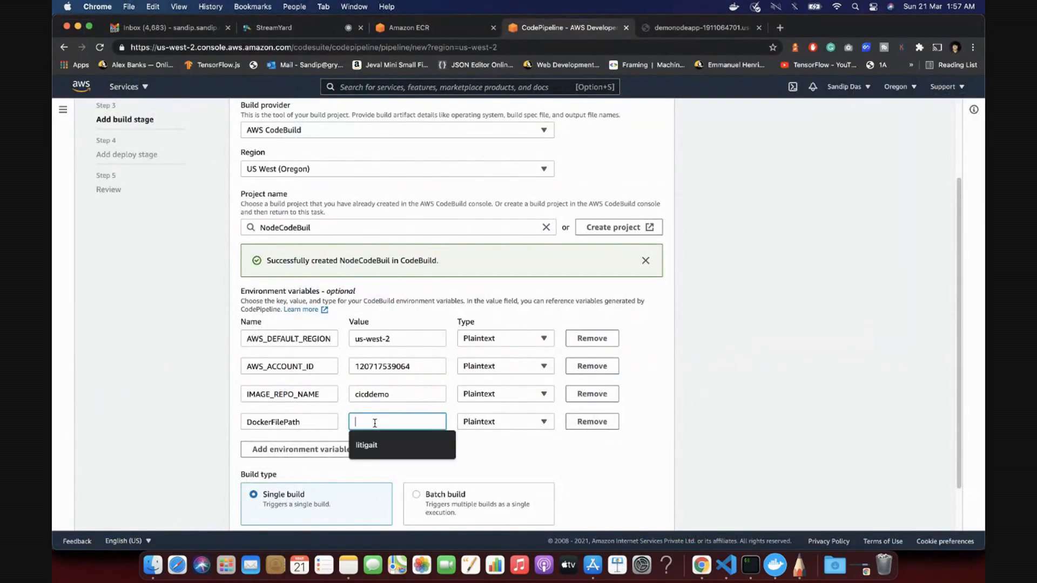
type("Dcok")
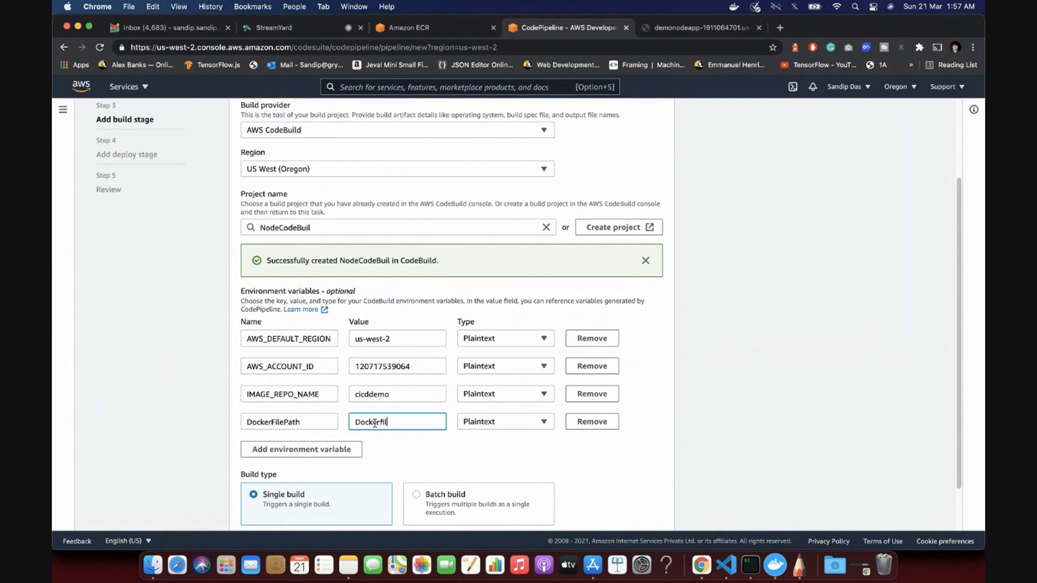
Step: Switch to Visual Studio Code and check the docker tag command for variables still missing from the build stage form
left_click(727, 565)
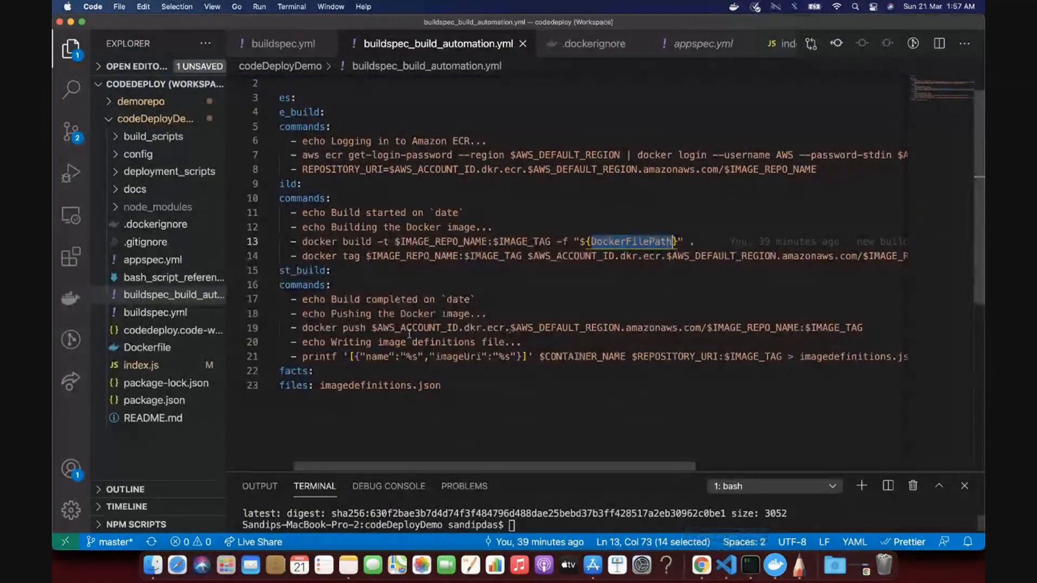
scroll(501, 304, "right", 2)
scroll(501, 304, "right", 3)
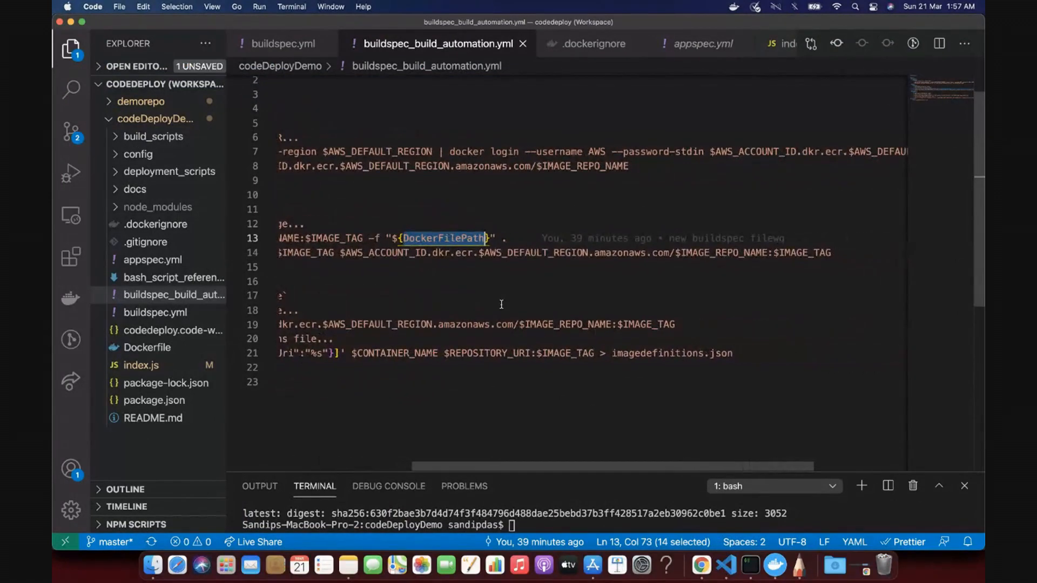
double_click(736, 253)
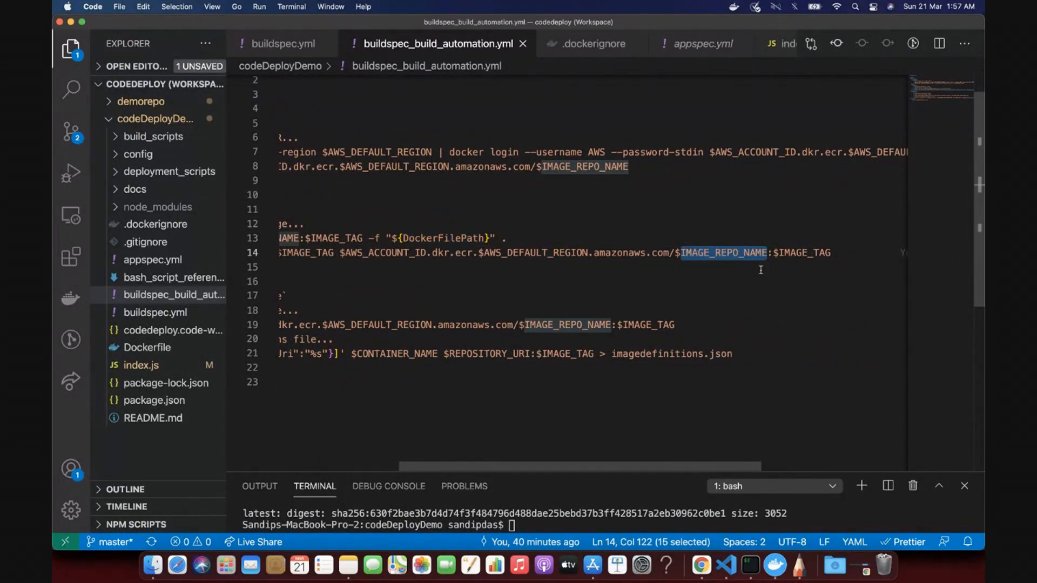
double_click(806, 253)
scroll(775, 399, "left", 5)
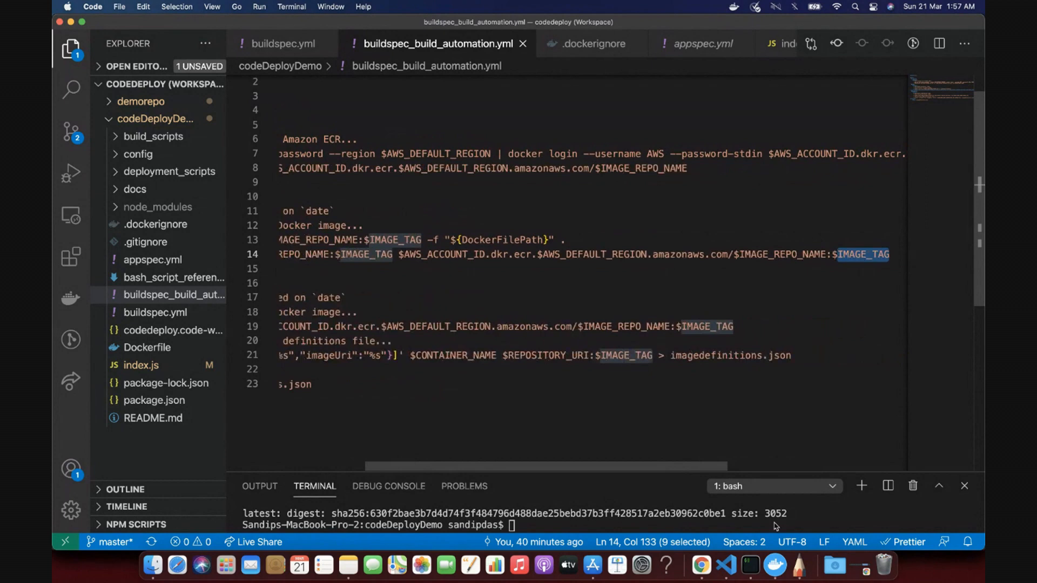
Step: Add a fifth environment variable row in Chrome, and copy the name IMAGE_TAG from Visual Studio Code's docker tag command
left_click(701, 565)
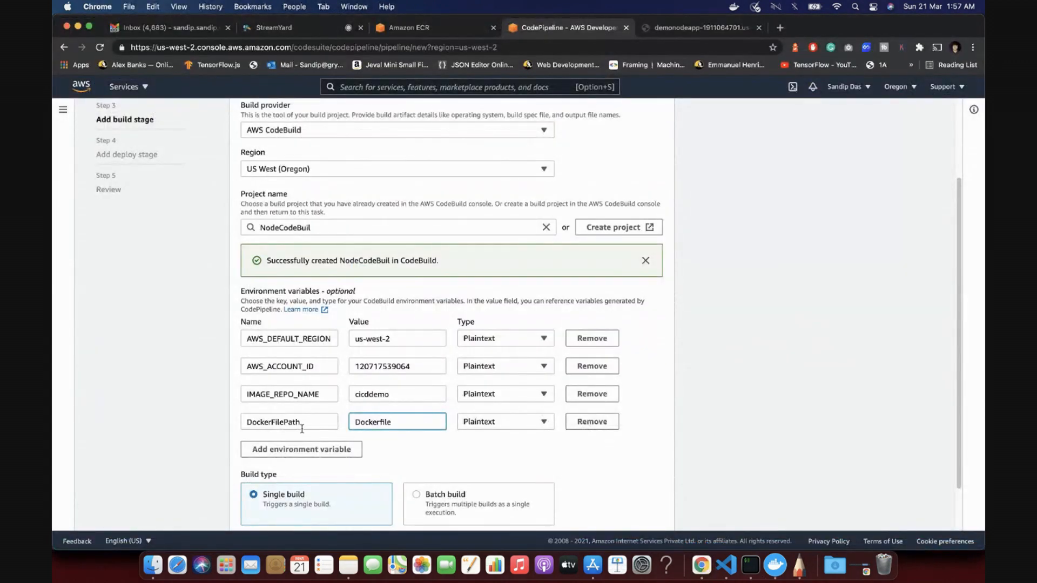
left_click(301, 448)
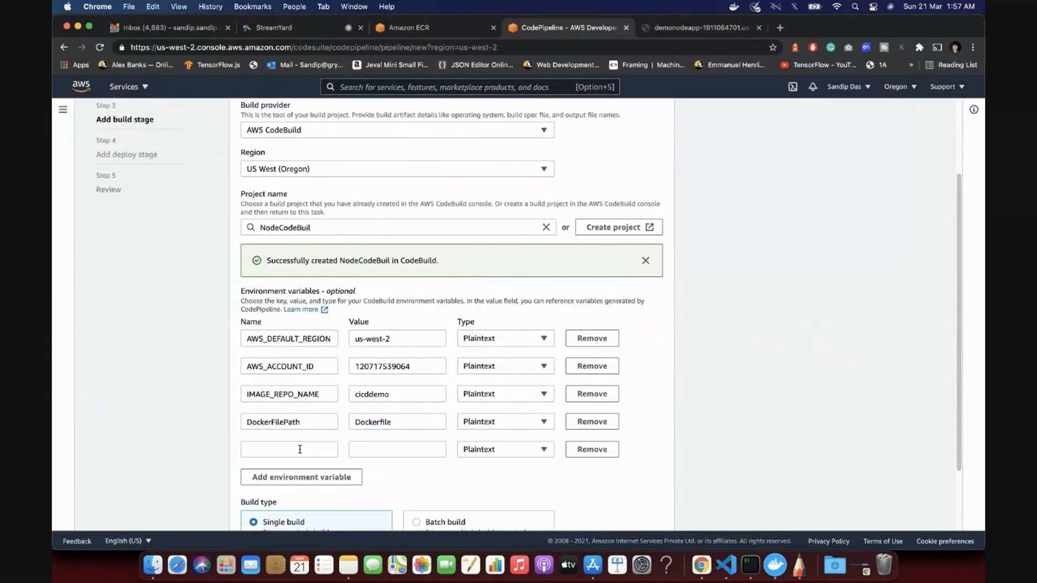
left_click(727, 564)
scroll(694, 335, "left", 5)
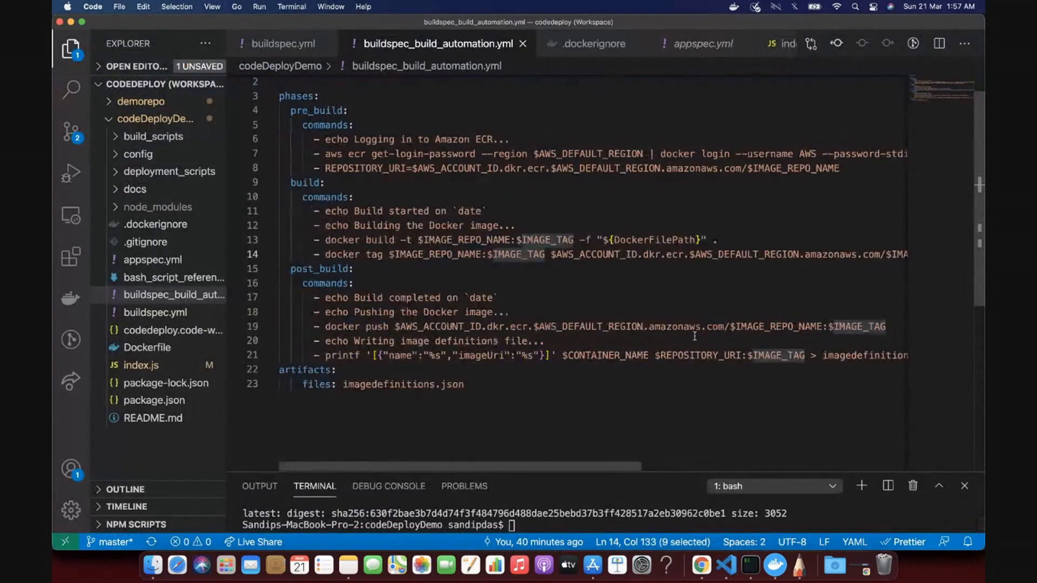
scroll(695, 336, "right", 5)
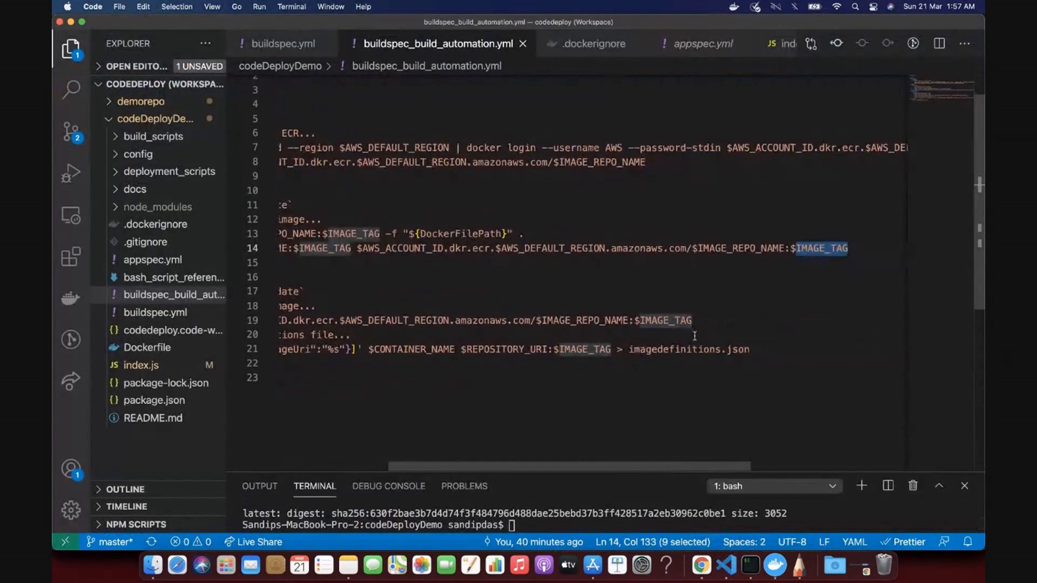
double_click(822, 248)
key("super+c")
Step: Switch to Chrome and fill in the fifth environment variable with the name IMAGE_TAG and the value latest
left_click(701, 565)
key("super+v")
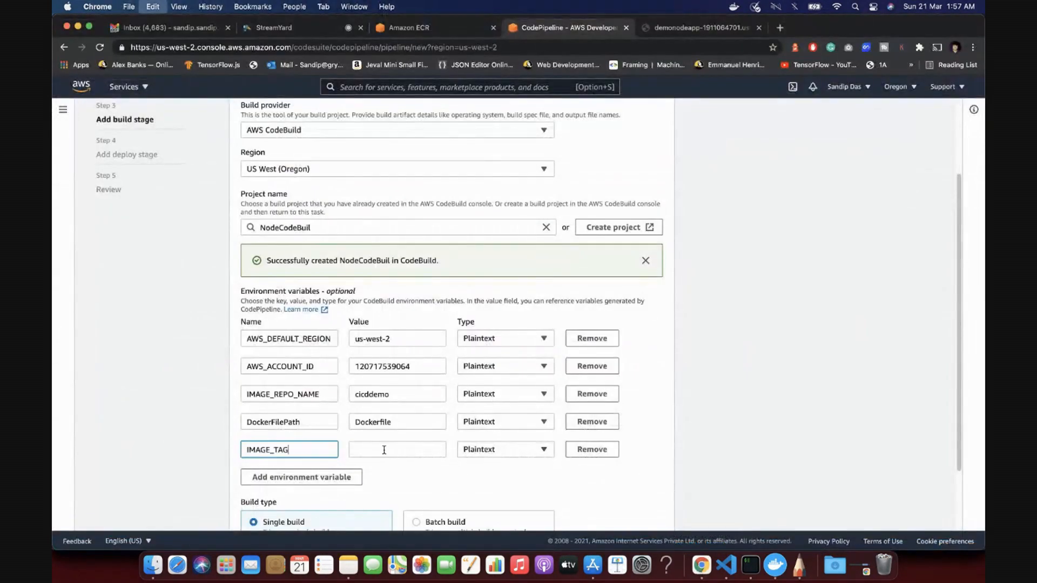
left_click(398, 448)
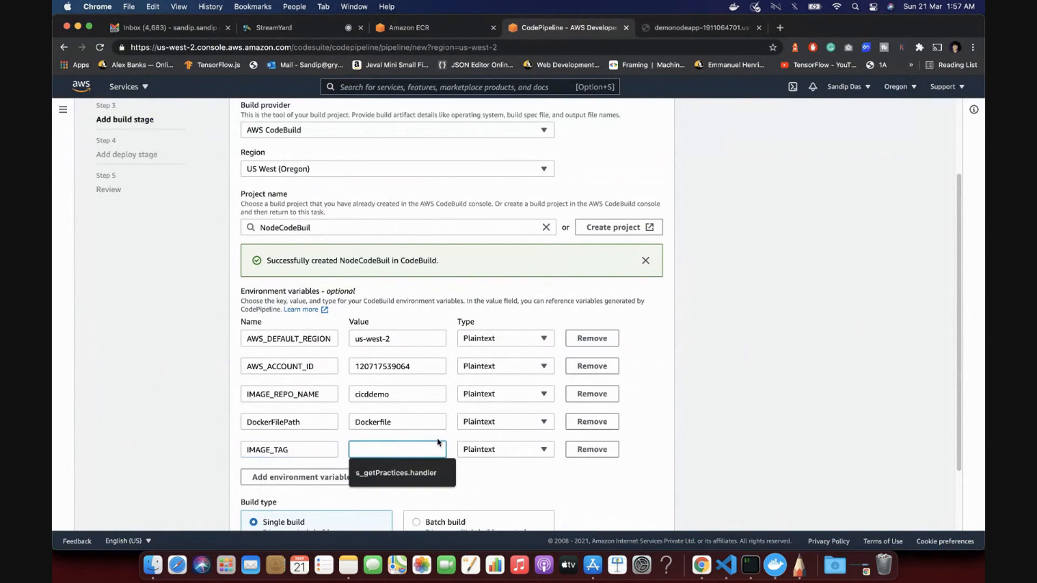
type("latest")
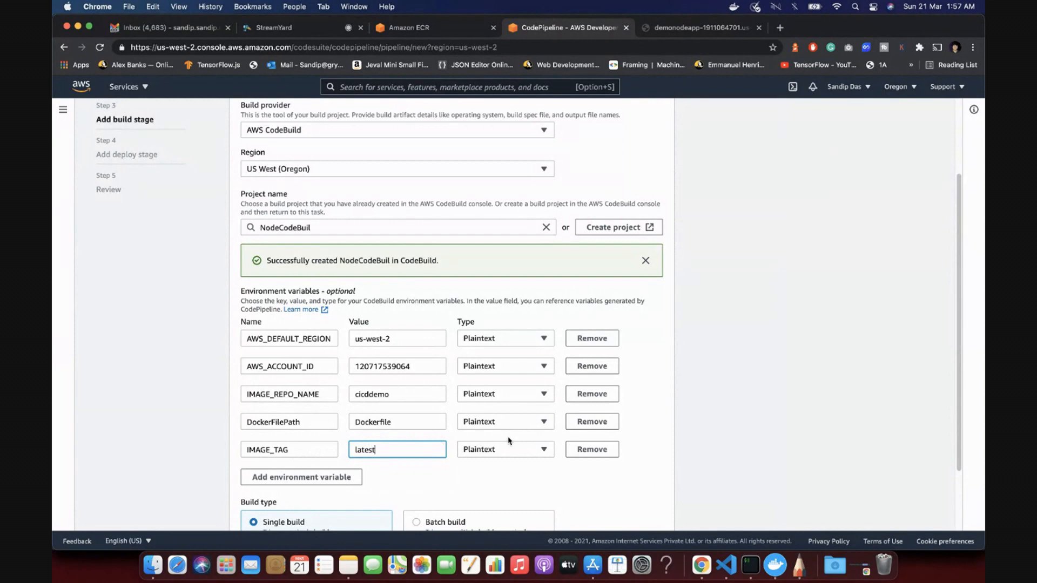
left_click(507, 482)
scroll(505, 482, "down", 2)
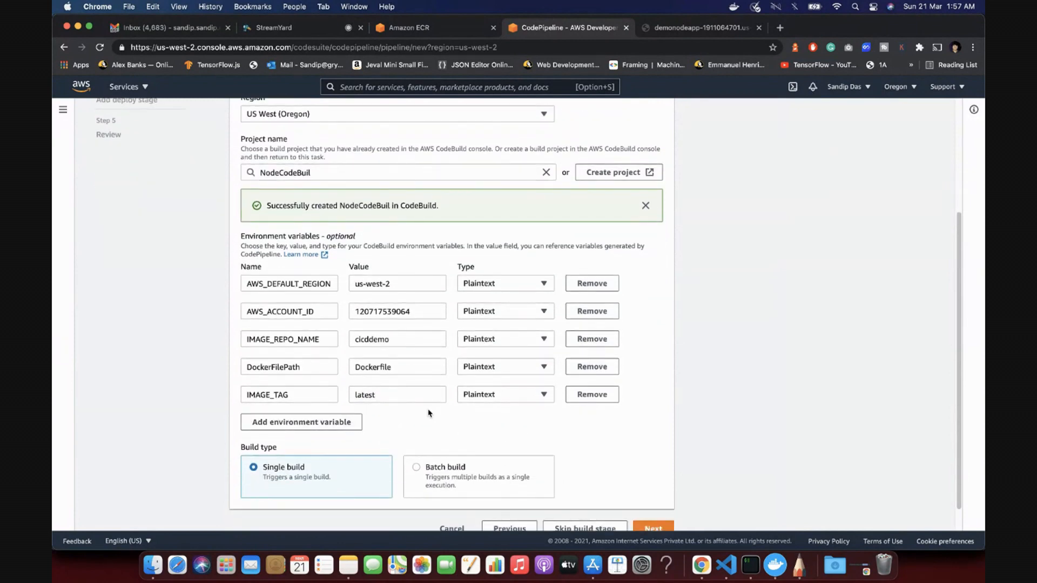
Step: Switch to Visual Studio Code and copy the variable name CONTAINER_NAME from the printf command in the post_build phase
left_click(725, 565)
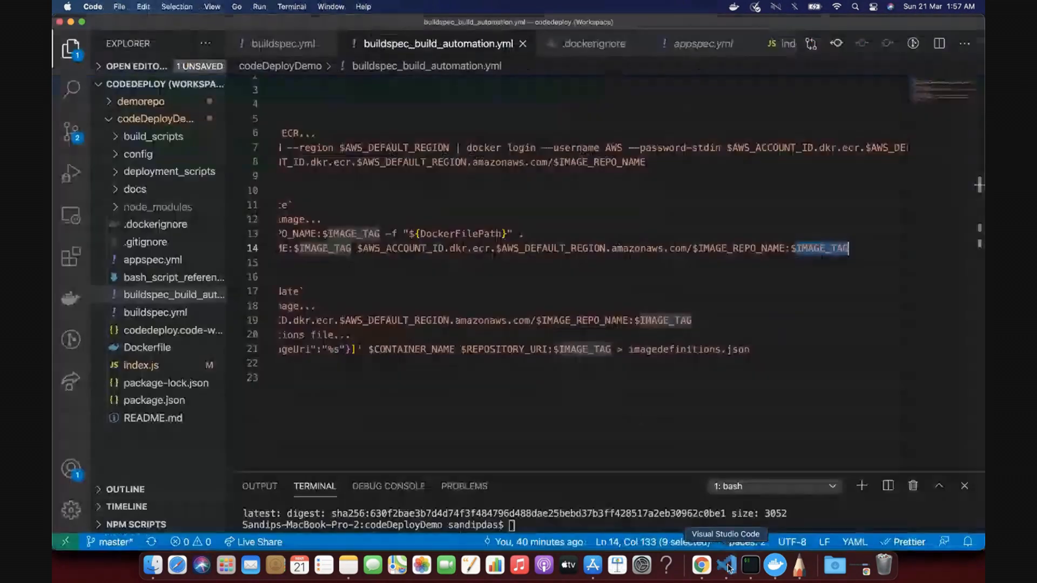
scroll(544, 308, "left", 10)
scroll(378, 291, "down", 2)
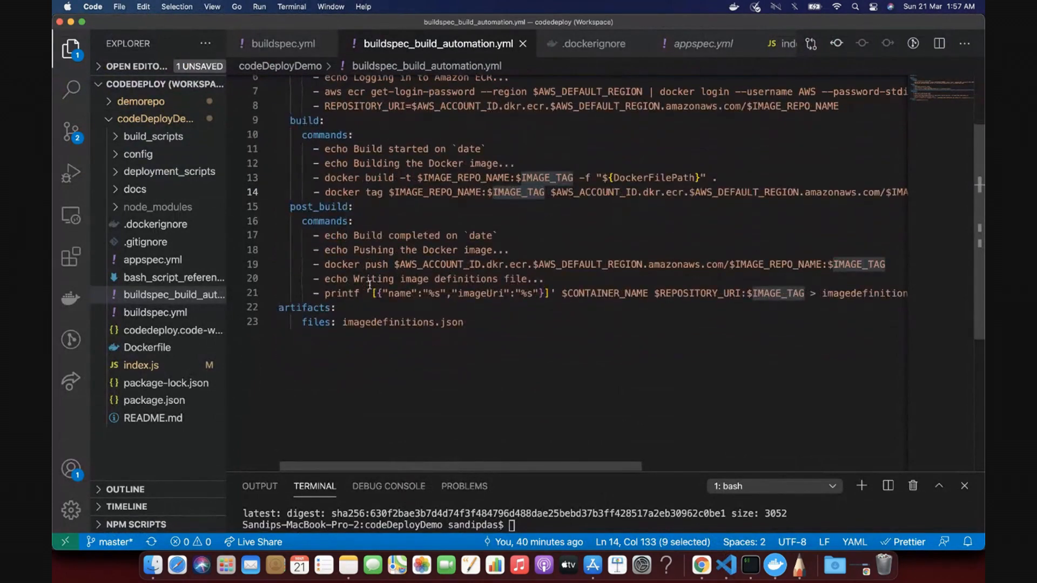
scroll(369, 286, "right", 3)
scroll(369, 286, "right", 3)
scroll(370, 286, "left", 5)
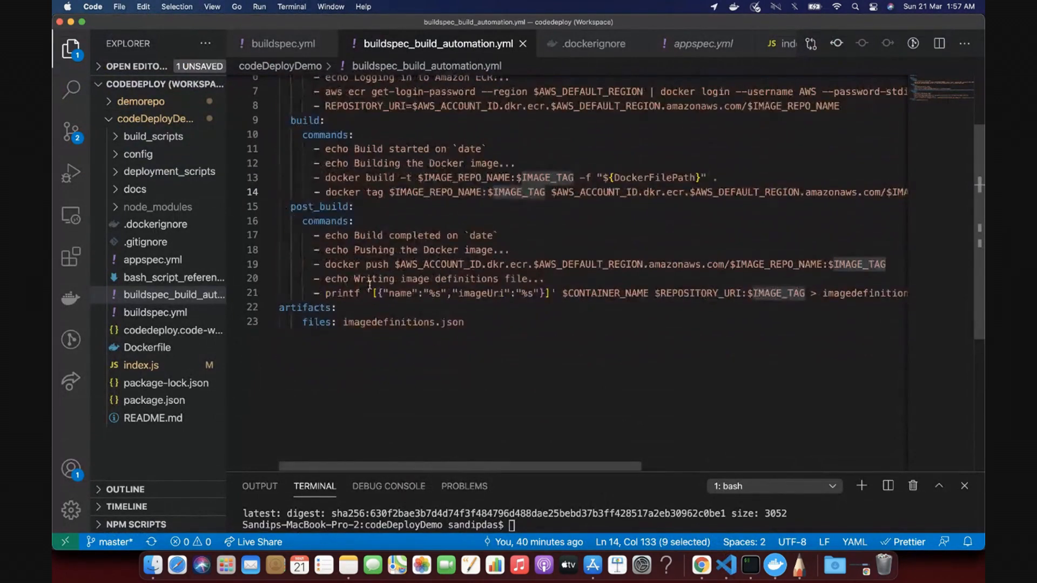
double_click(617, 294)
key("cmd+c")
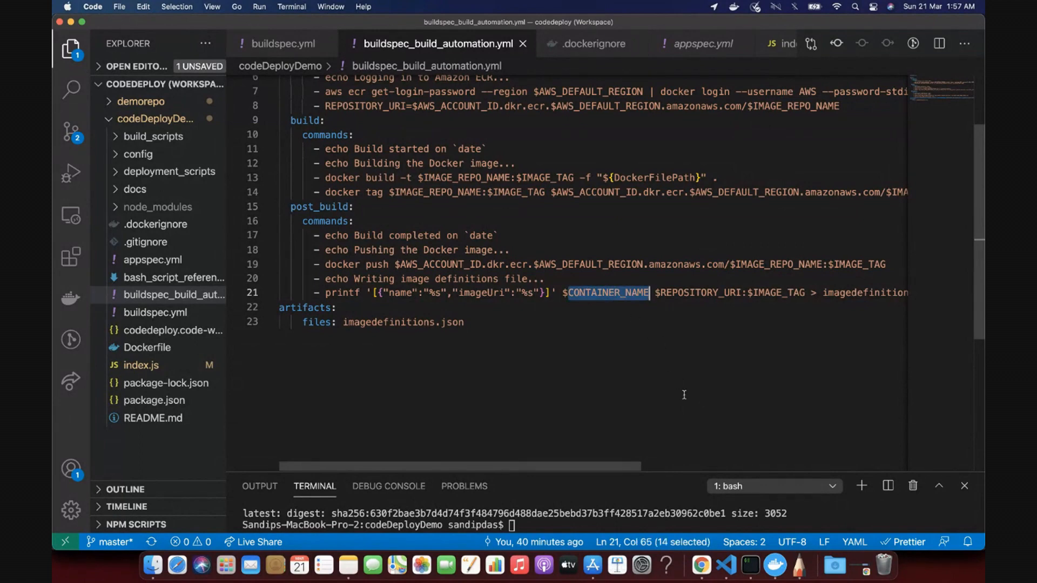
Step: Switch to Chrome and add a sixth environment variable named CONTAINER_NAME
left_click(701, 566)
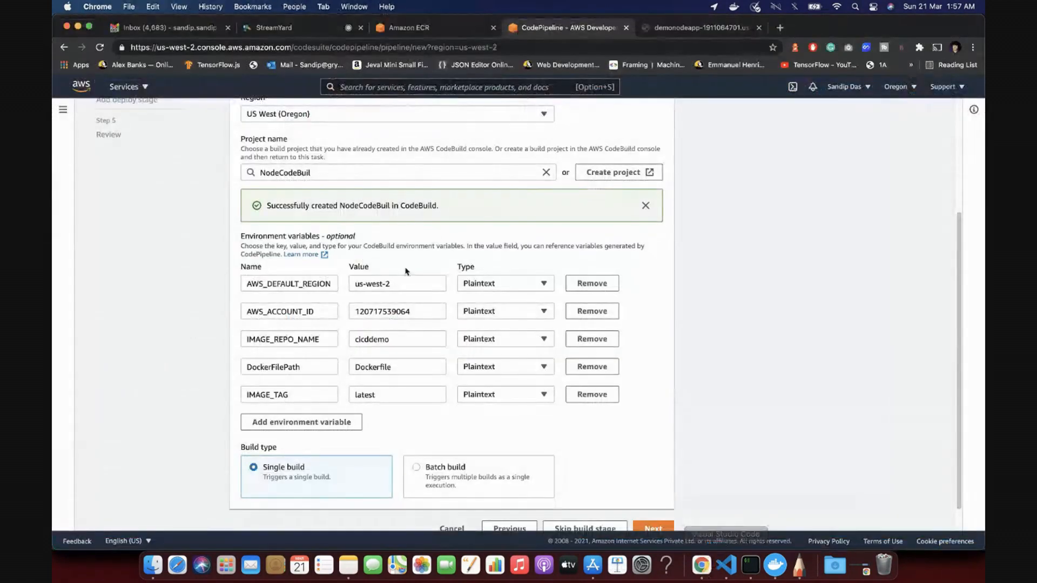
left_click(289, 422)
key("cmd+v")
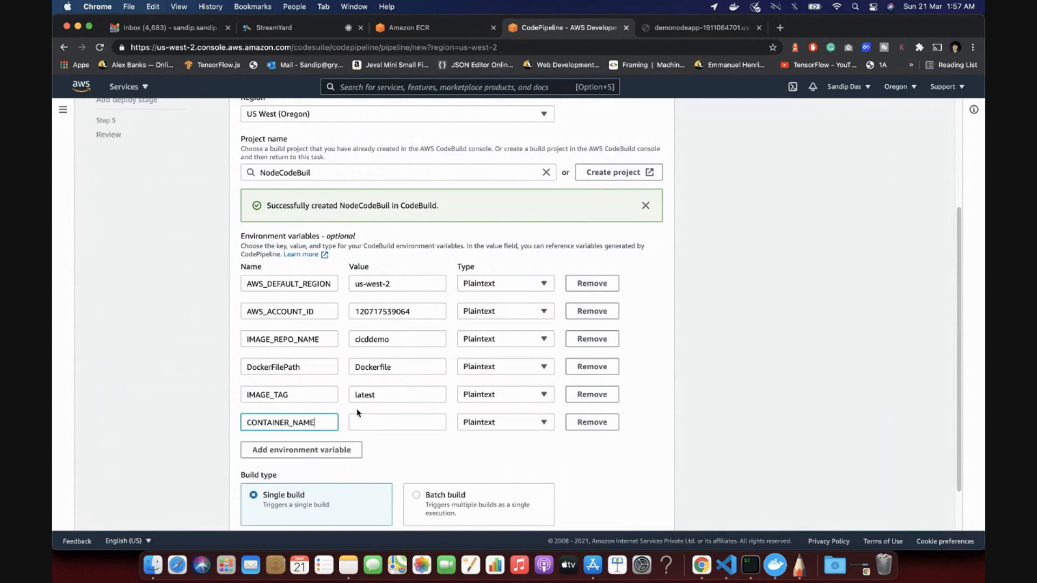
Step: Open revision 1 of the DemoNodeApp task definition in Amazon ECS and go to its container definitions
left_click(450, 28)
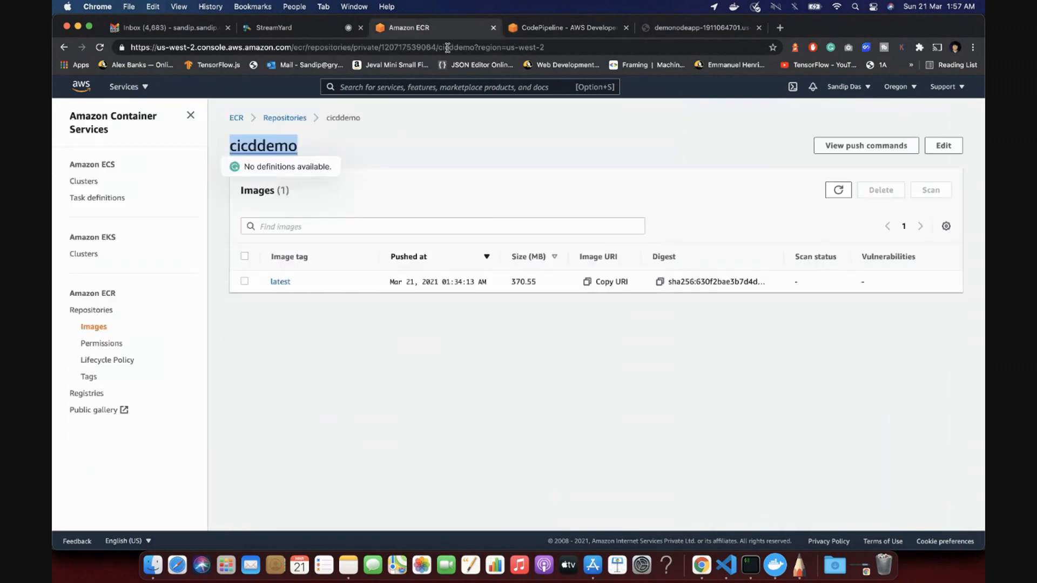
left_click(89, 198)
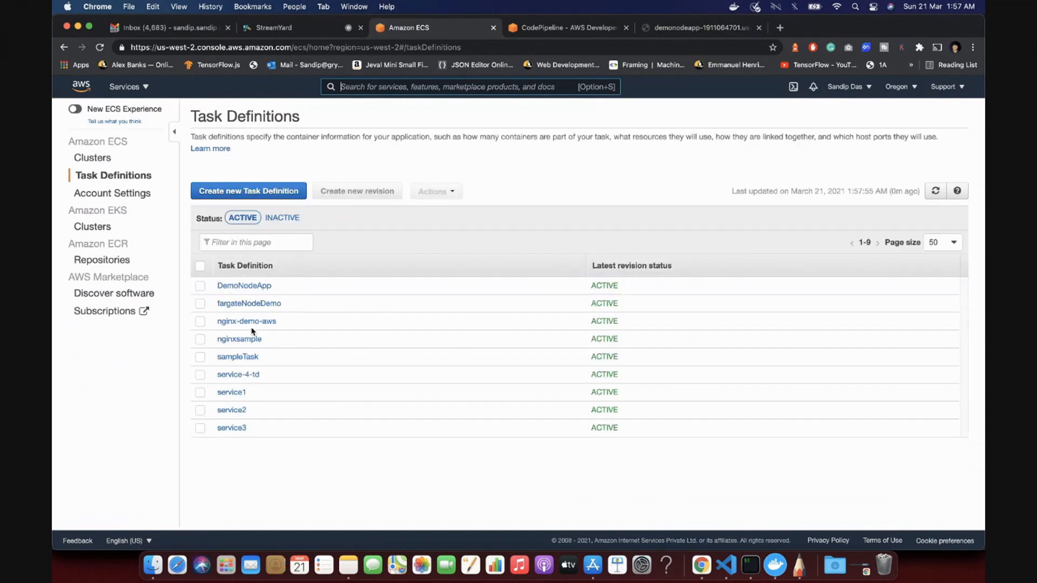
left_click(244, 286)
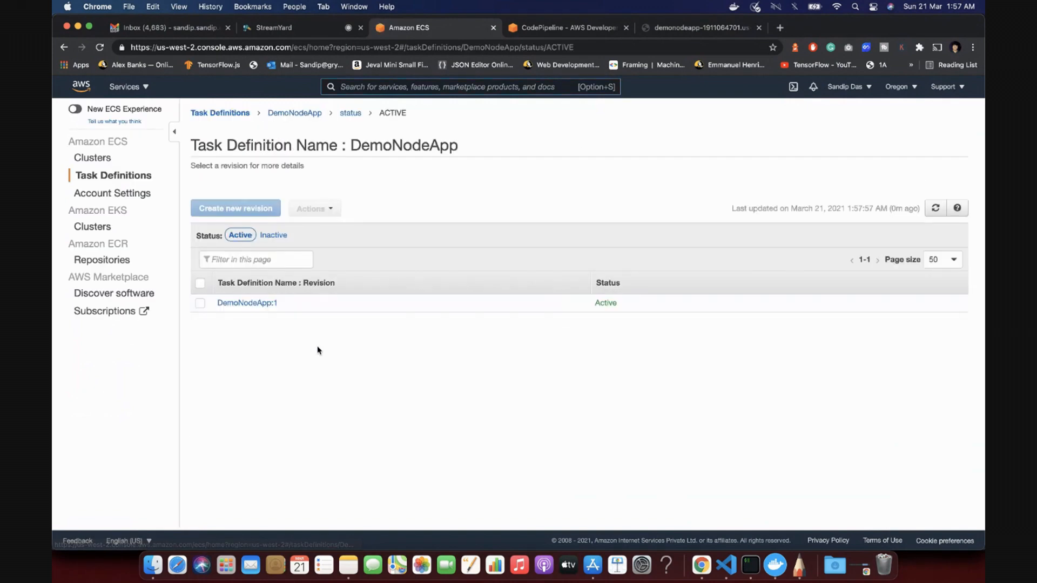
left_click(260, 304)
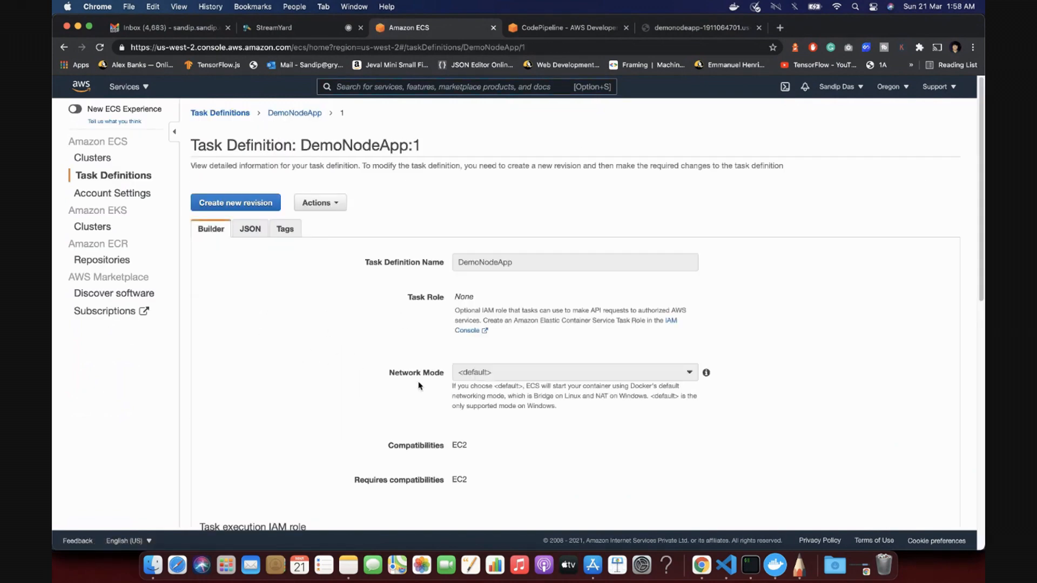
scroll(419, 386, "down", 5)
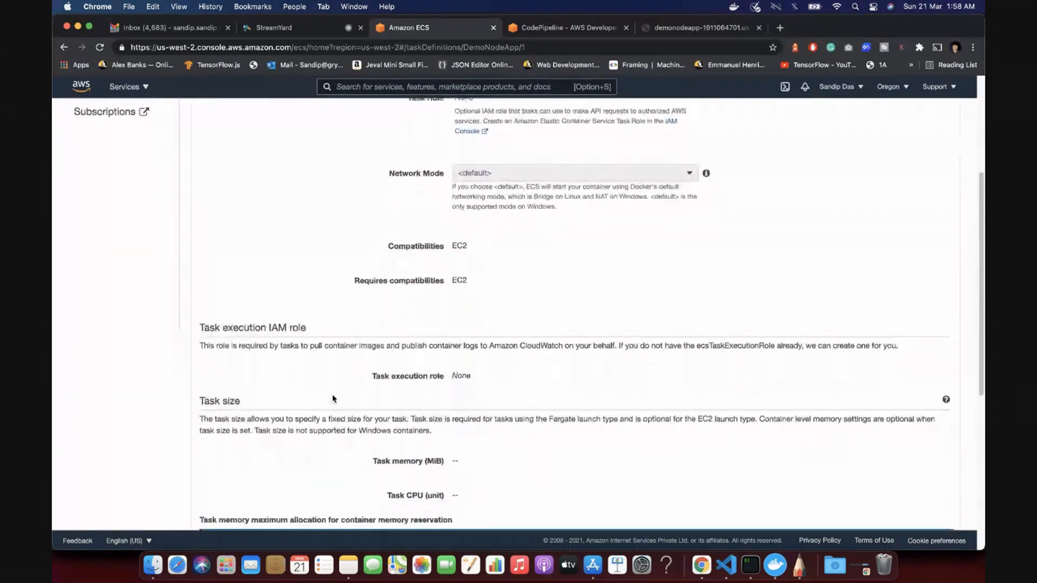
scroll(332, 398, "down", 7)
Step: Copy the container name NodeAppContainer from the container definitions and return to the CodePipeline build stage form
double_click(264, 369)
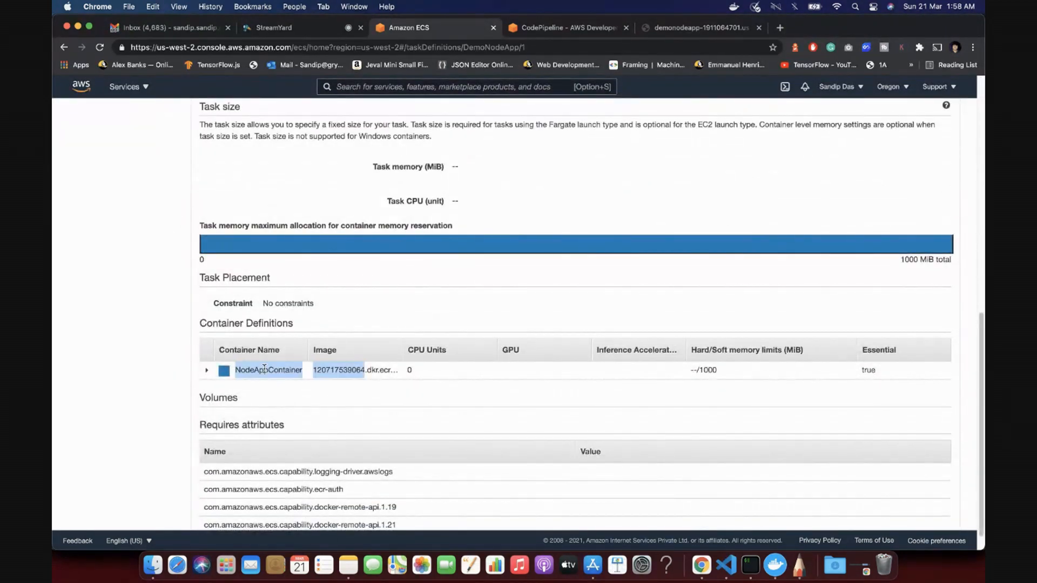
left_click(286, 371)
left_click_drag(303, 372, 240, 367)
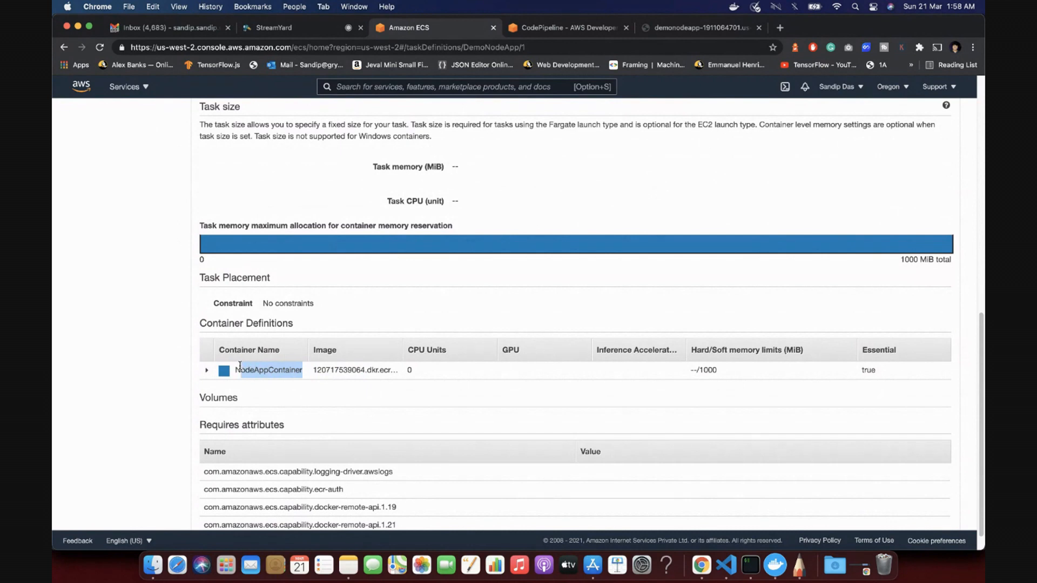
key("super+c")
key("super+c")
key("super+c")
key("super+c")
left_click(588, 31)
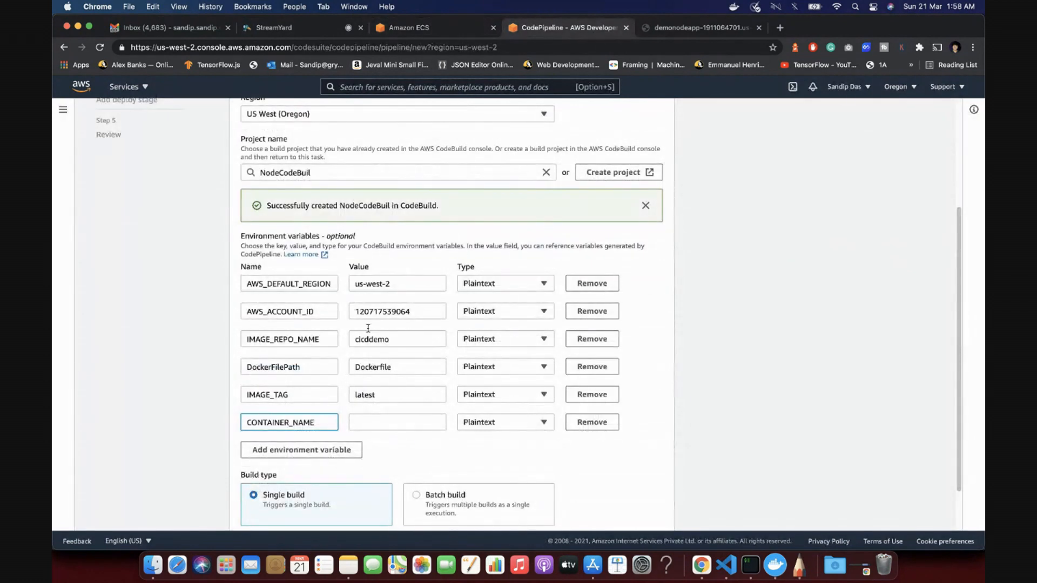
Step: Set the CONTAINER_NAME variable's value to NodeAppContainer and continue to the deploy stage
left_click(395, 420)
key("super+v")
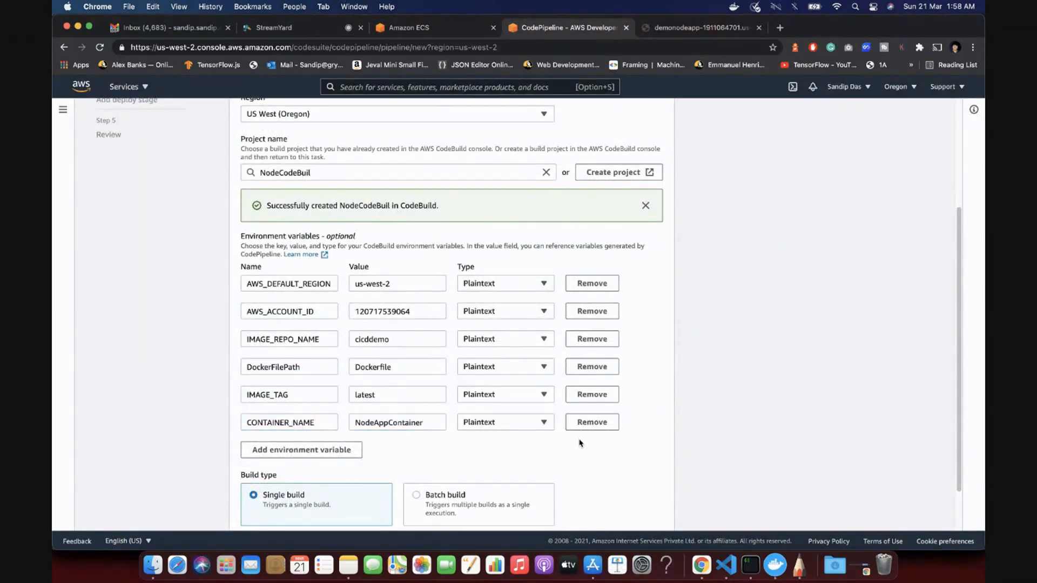
scroll(580, 443, "down", 2)
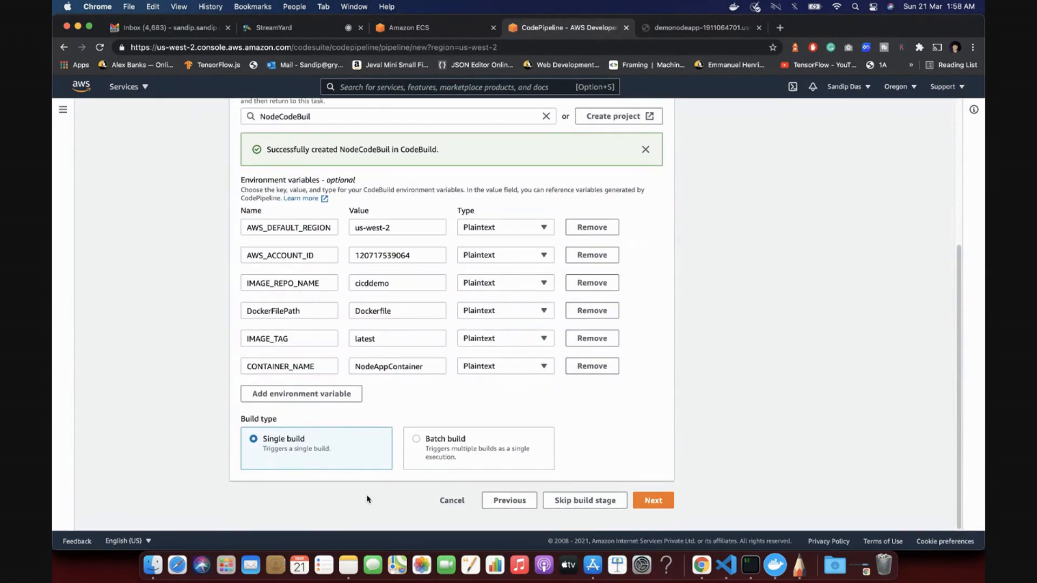
left_click(653, 501)
Step: Configure the deploy stage with Amazon ECS as provider, cluster CICDCluster and service DemoNodeAppService
left_click(306, 242)
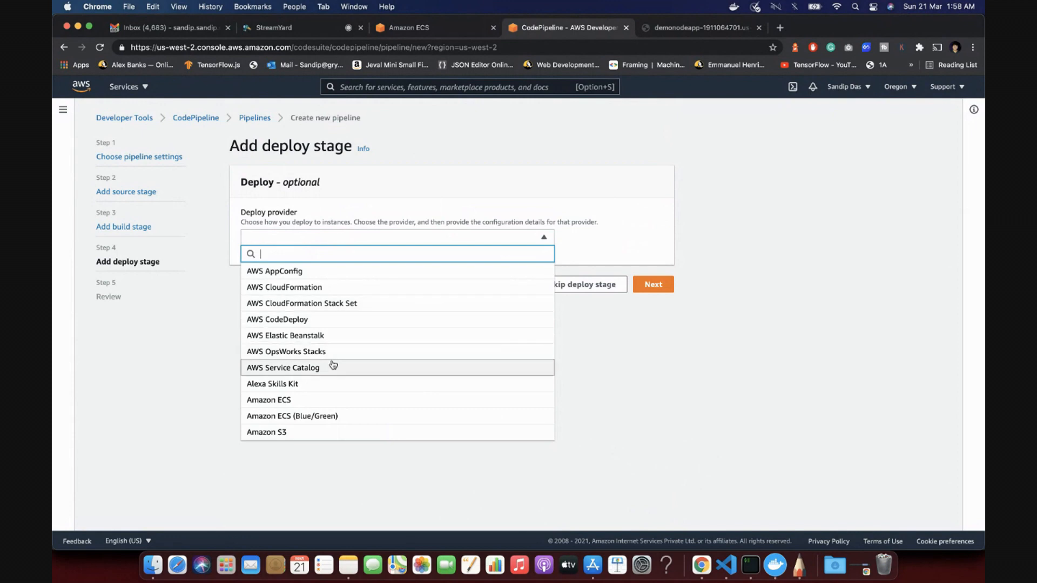
left_click(302, 399)
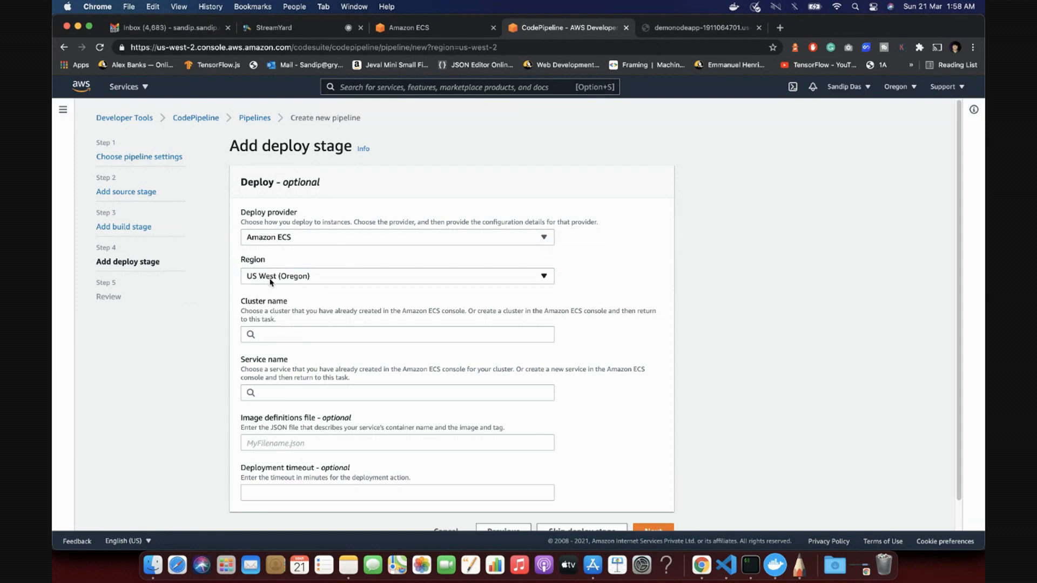
left_click(300, 334)
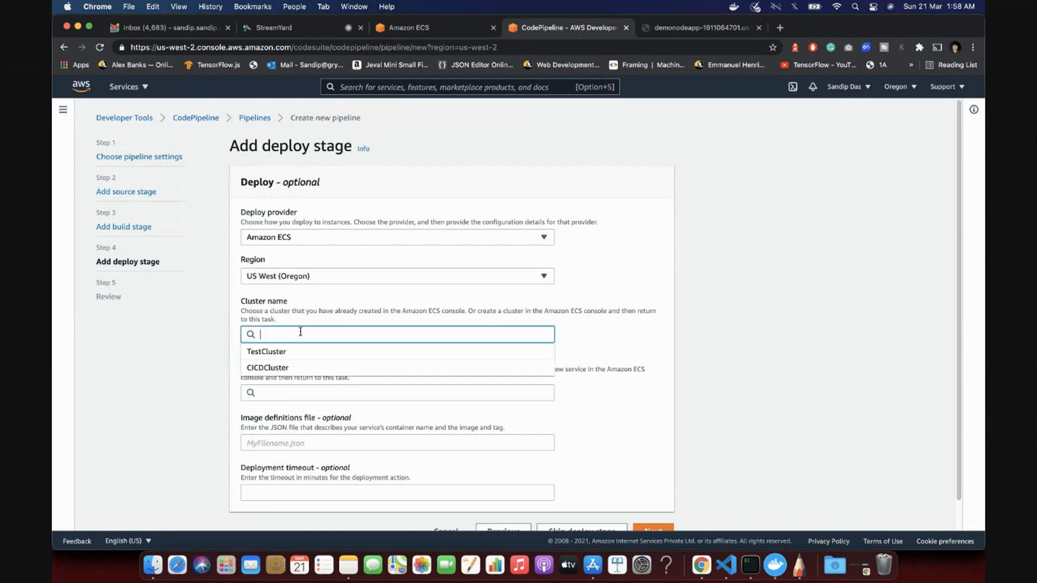
left_click(272, 366)
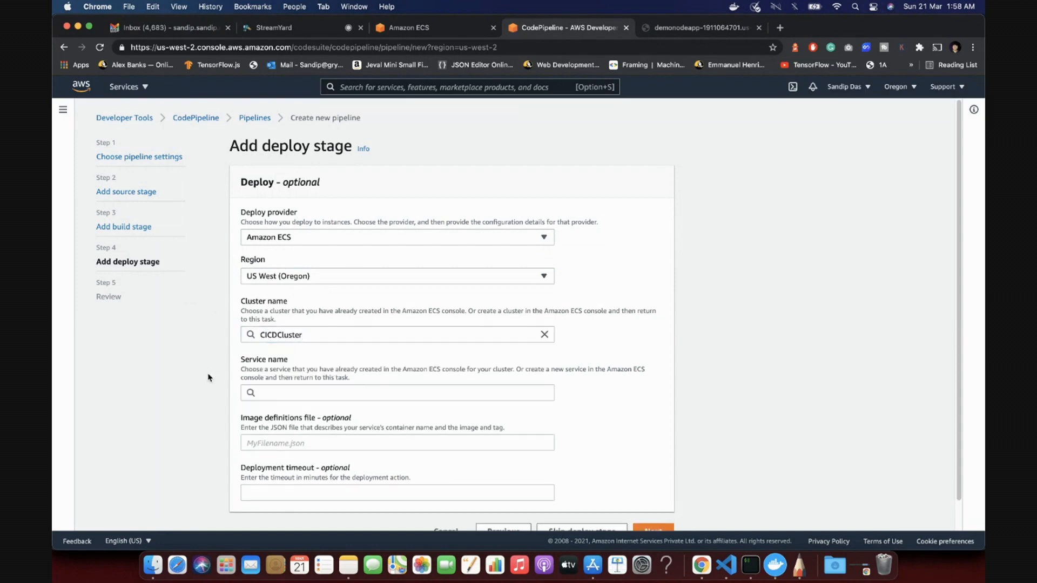
left_click(275, 392)
scroll(278, 394, "down", 1)
left_click(282, 389)
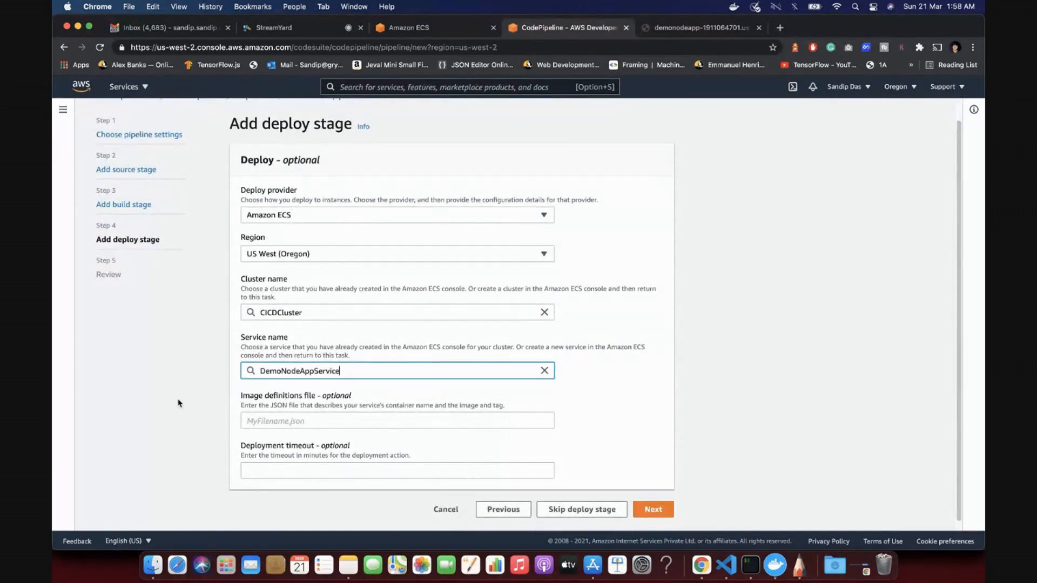
Step: Leave the image definitions file and deployment timeout empty, go through the review and create the pipeline
scroll(282, 397, "down", 1)
left_click(290, 409)
left_click(210, 400)
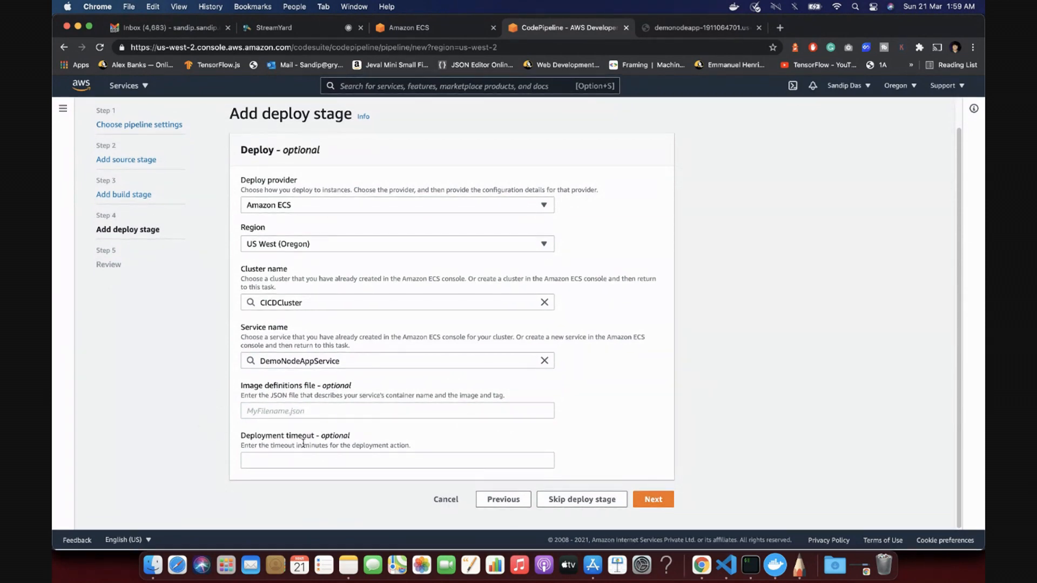
left_click(296, 461)
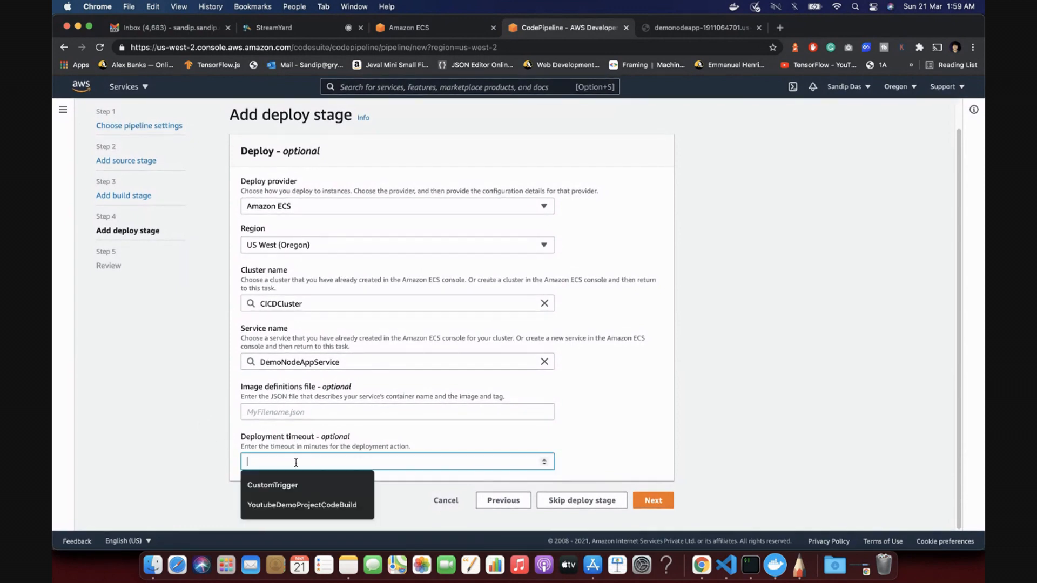
left_click(172, 439)
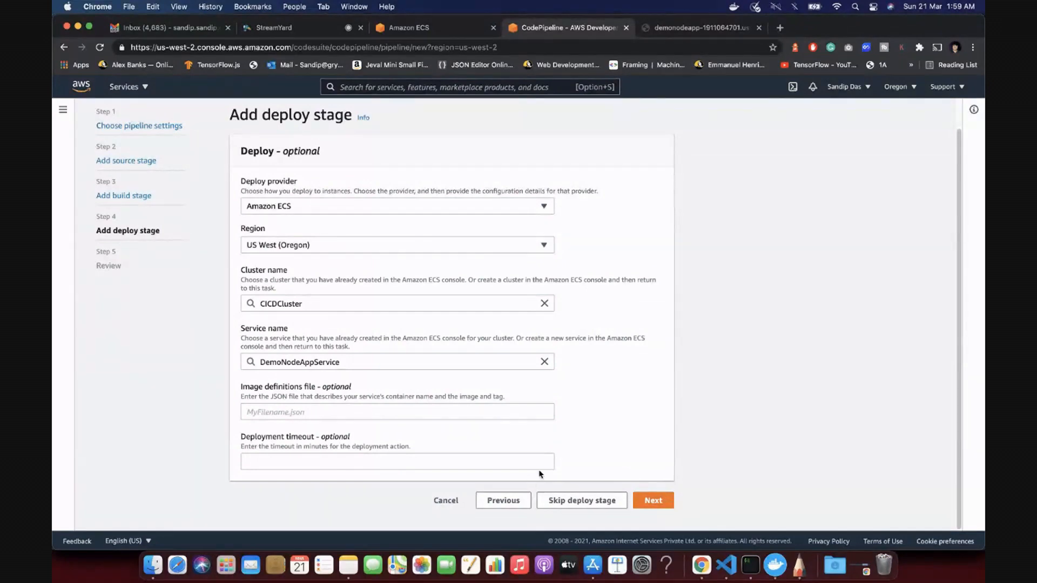
left_click(656, 502)
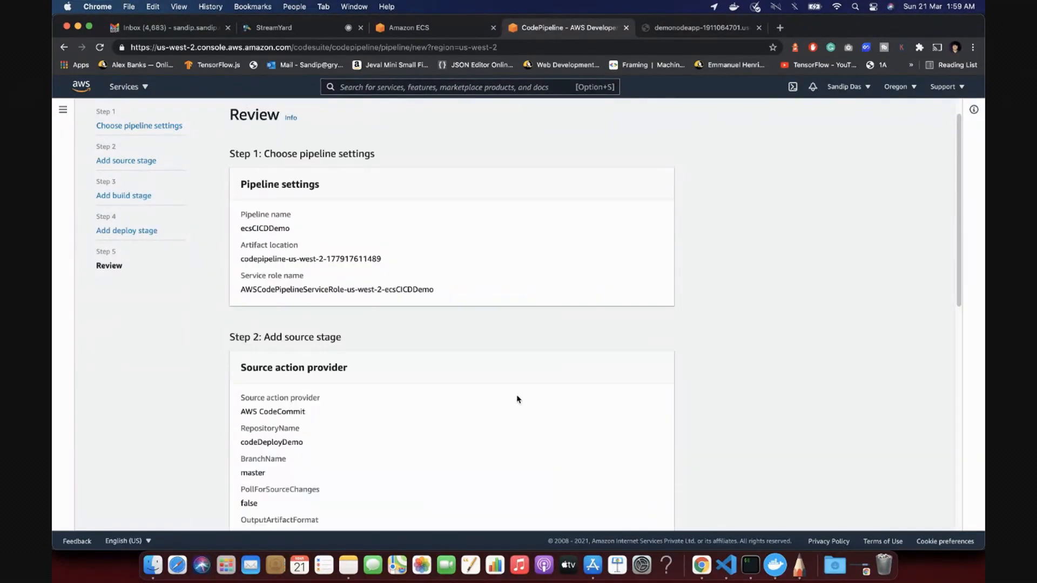
scroll(517, 400, "down", 15)
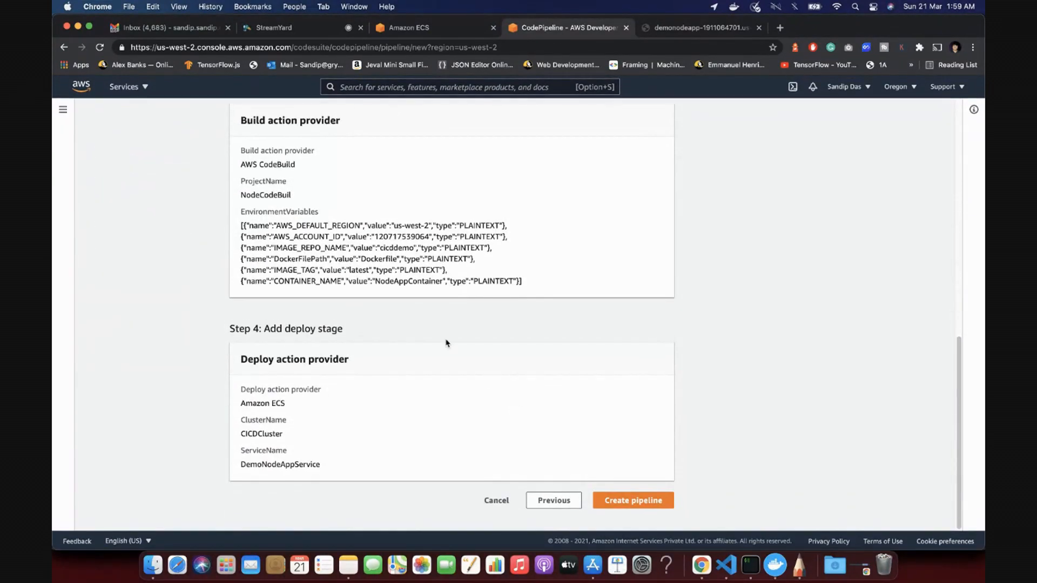
left_click(638, 507)
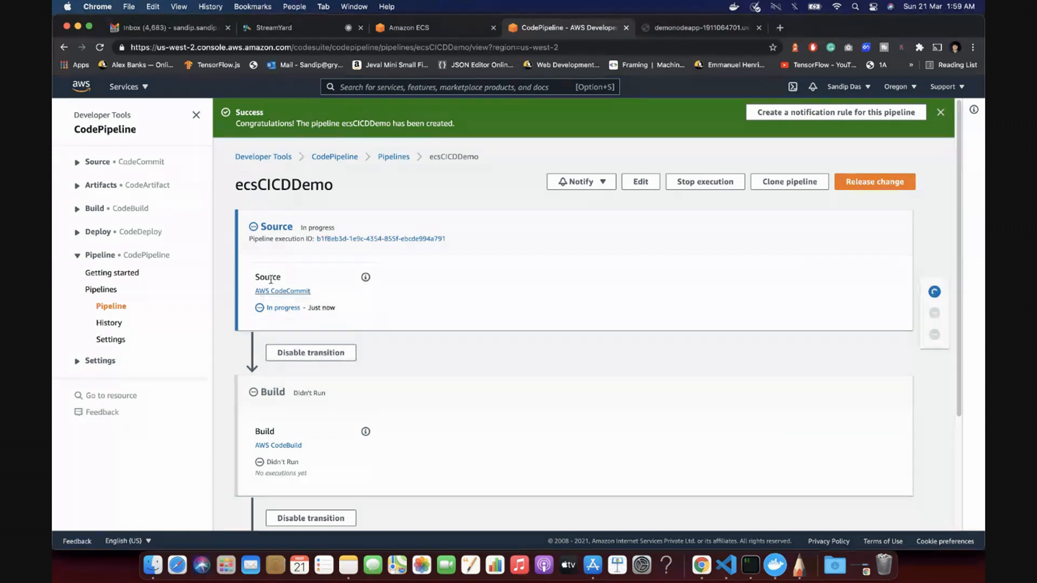
Step: Follow the pipeline's stages, open the Build action's execution details and examine the error in its build log
scroll(506, 448, "down", 1)
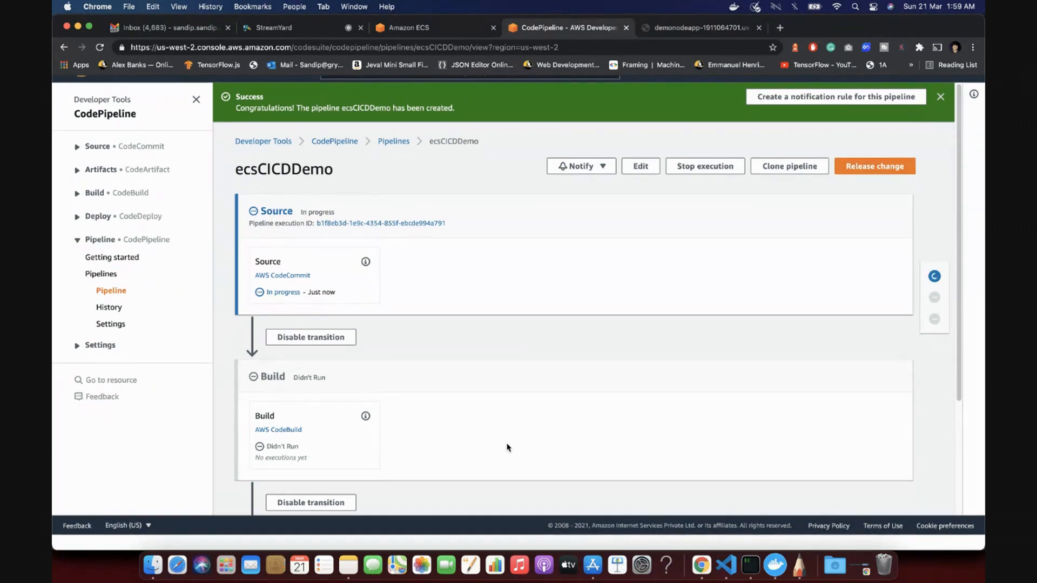
scroll(507, 457, "down", 1)
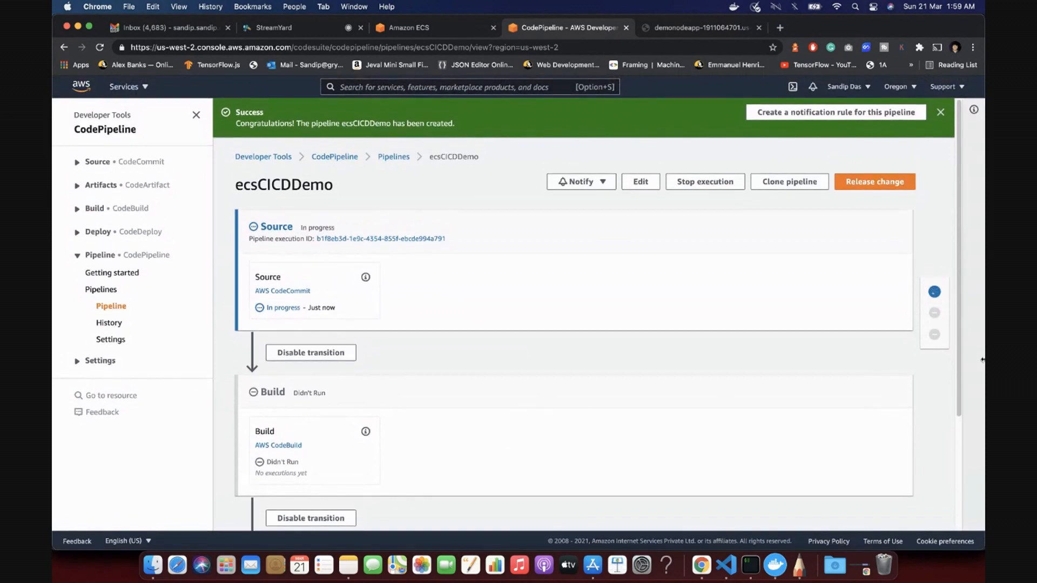
scroll(960, 428, "down", 5)
scroll(967, 491, "up", 10)
scroll(961, 227, "down", 5)
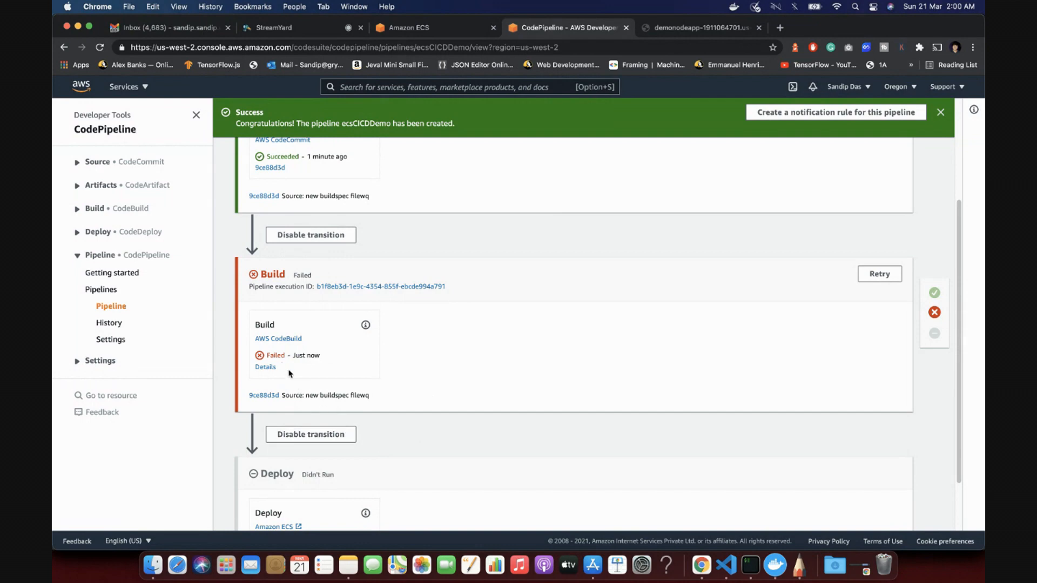
left_click(276, 356)
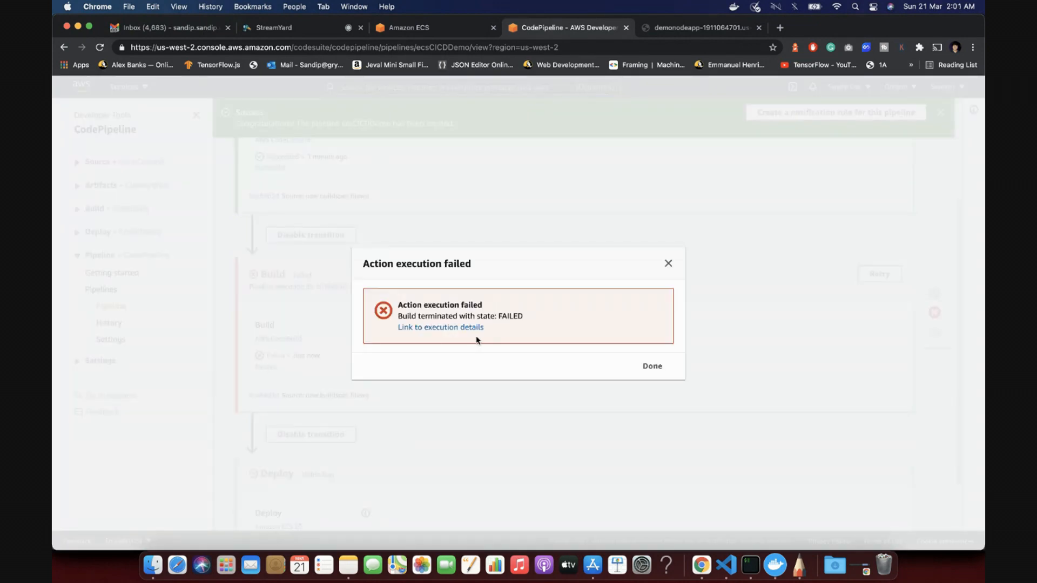
left_click(452, 329)
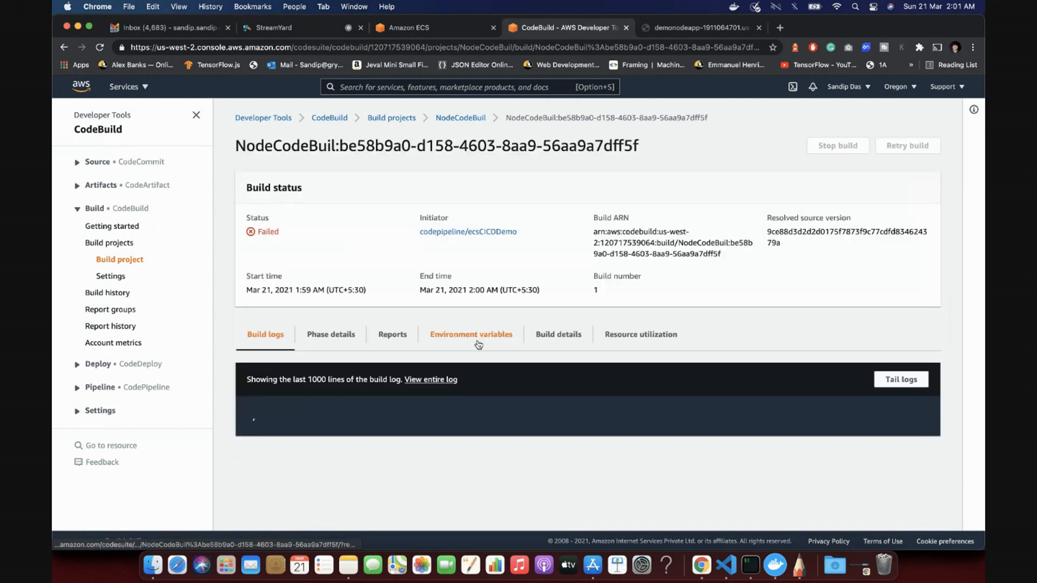
scroll(413, 405, "down", 5)
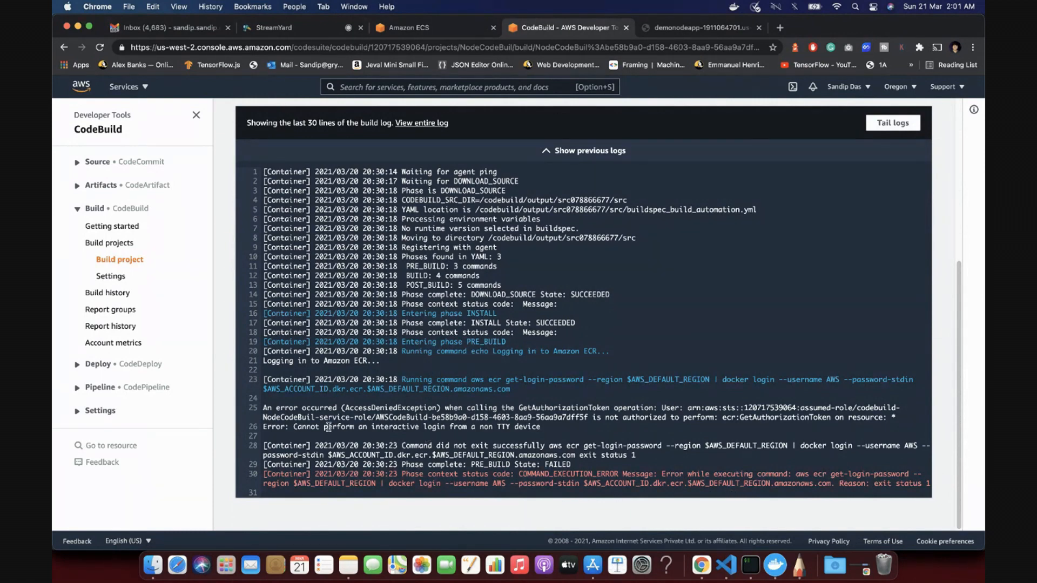
triple_click(306, 407)
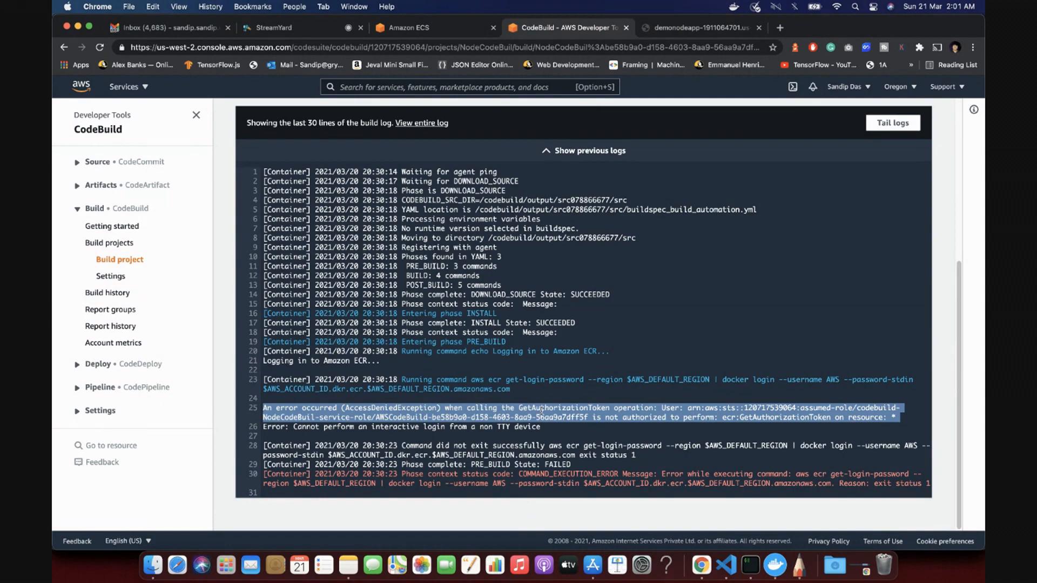
Step: Find the service role in the build details' environment section and open it in IAM
scroll(554, 264, "up", 5)
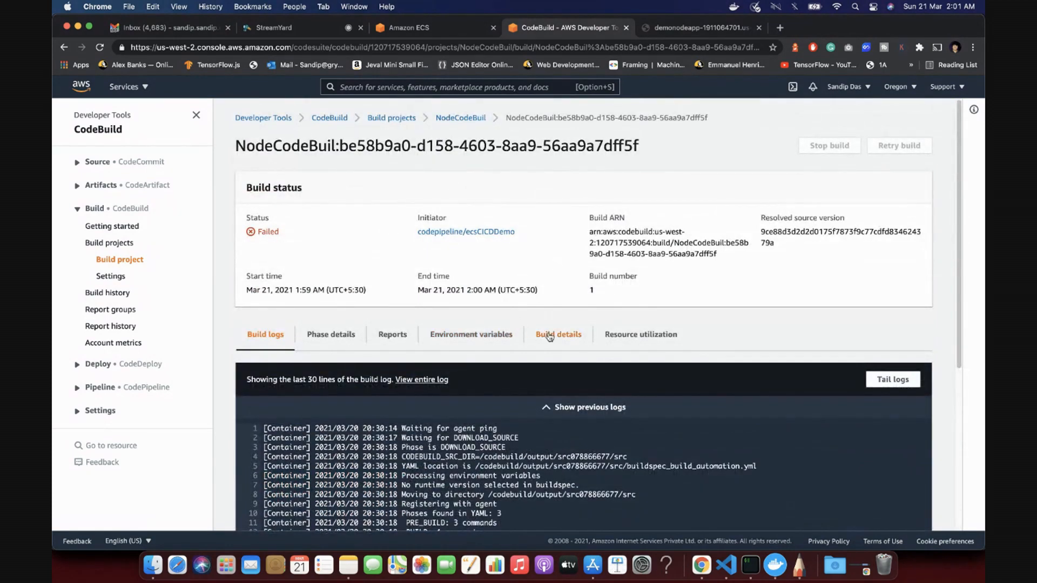
scroll(508, 348, "down", 1)
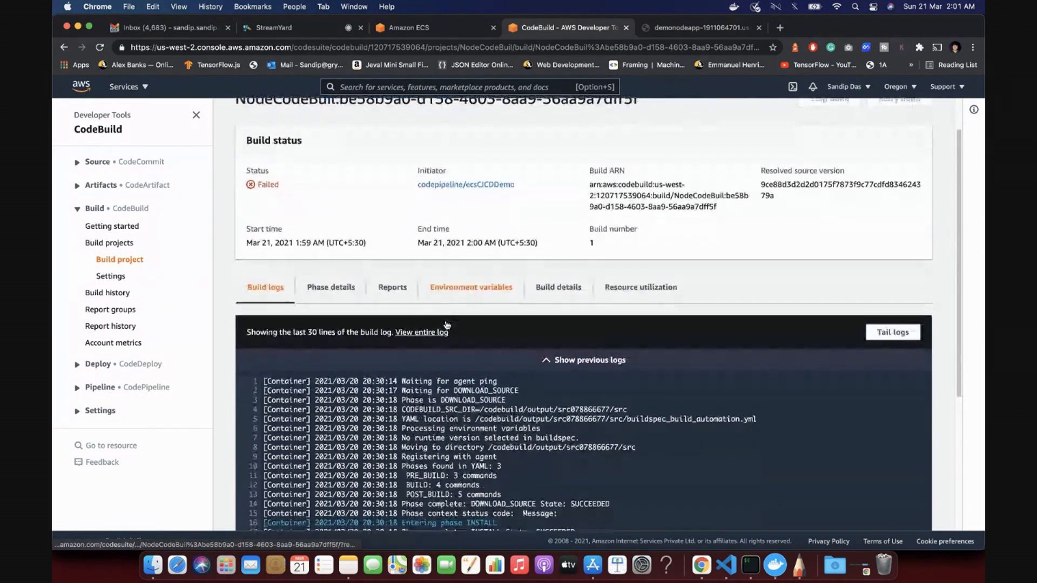
scroll(512, 276, "down", 1)
left_click(561, 285)
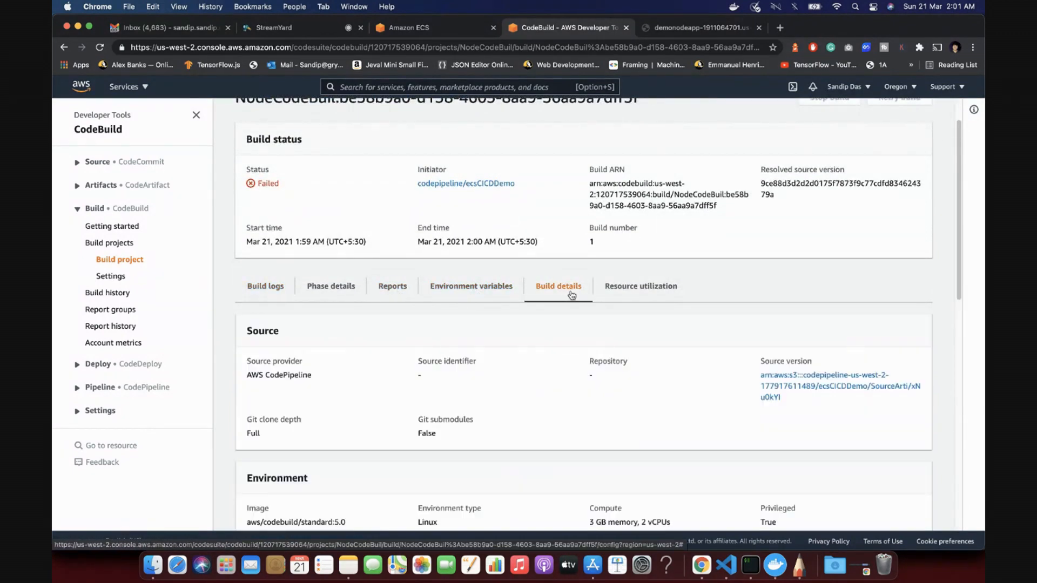
scroll(497, 375, "down", 3)
scroll(495, 375, "down", 8)
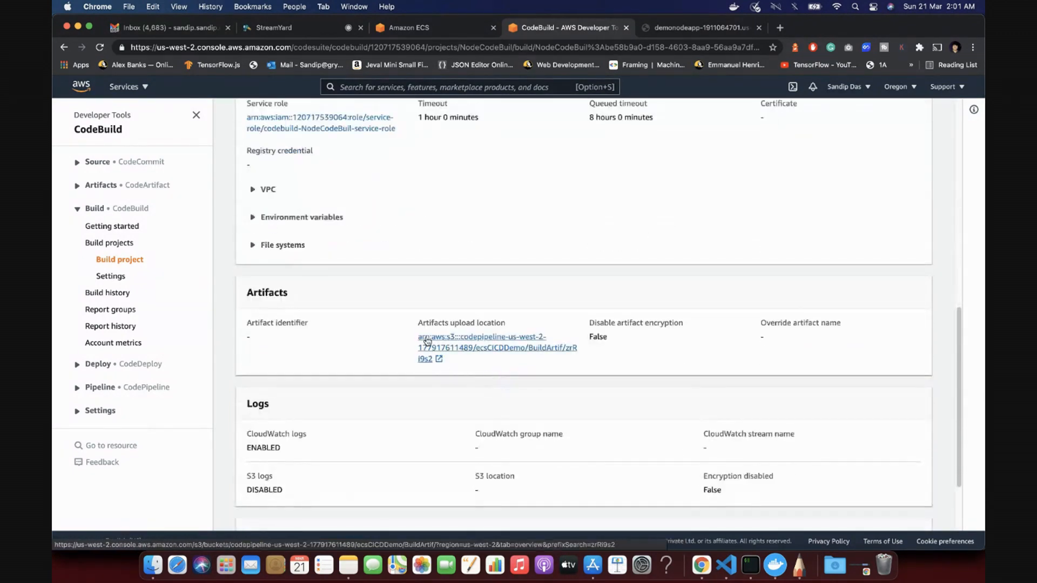
scroll(323, 341, "up", 4)
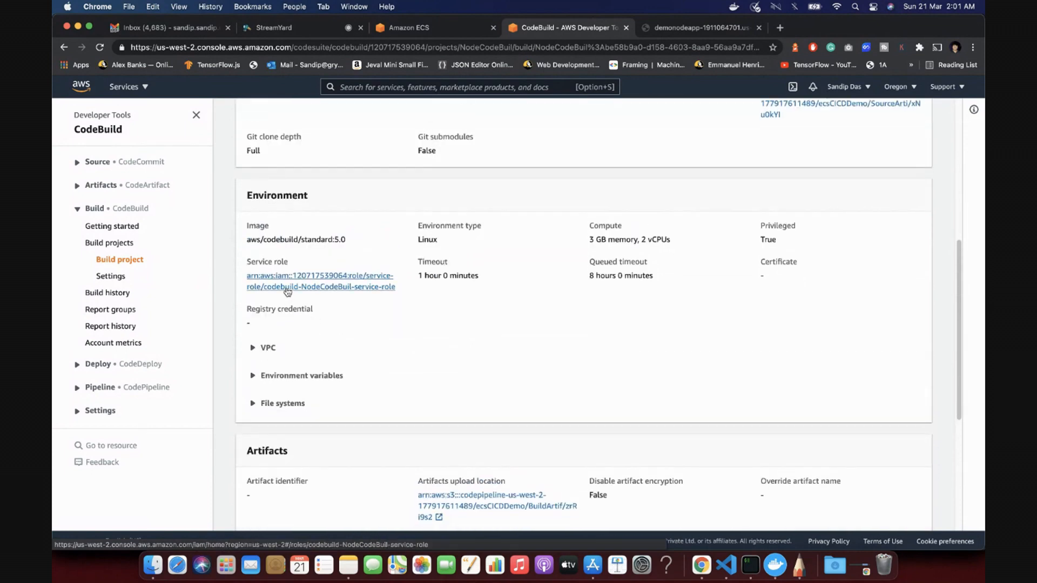
left_click(274, 275)
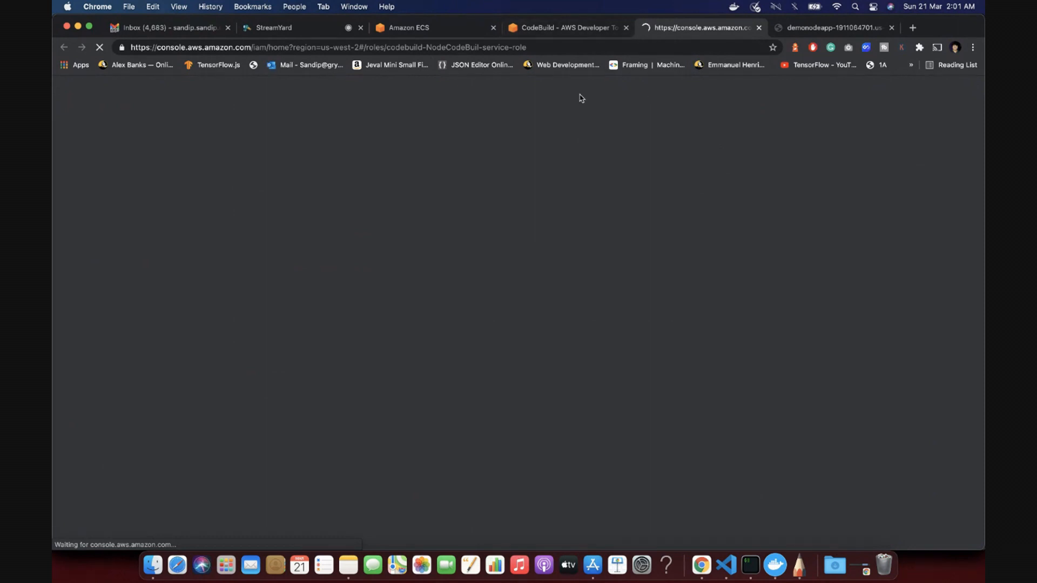
left_click(591, 24)
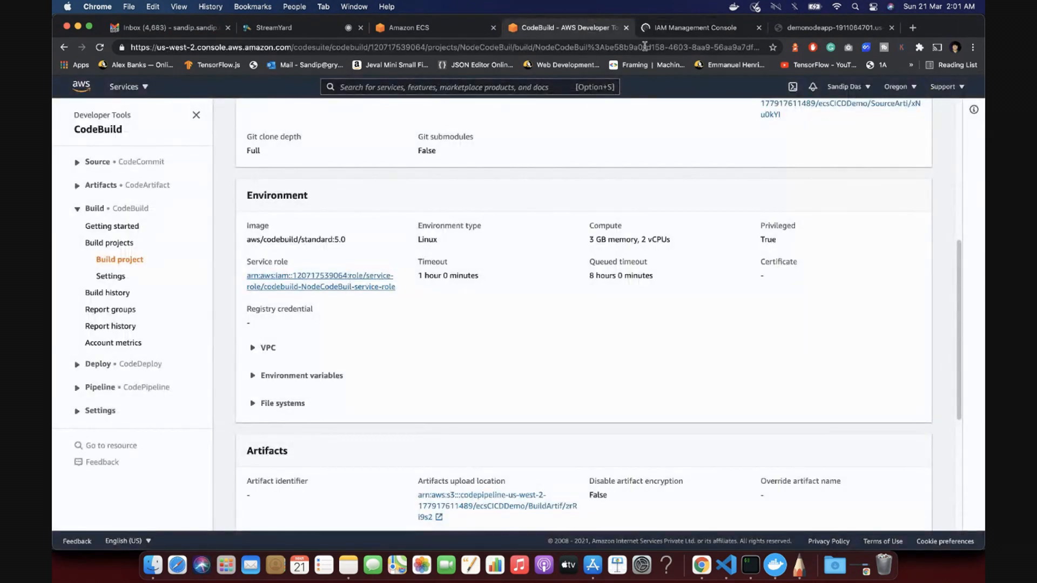
left_click(683, 31)
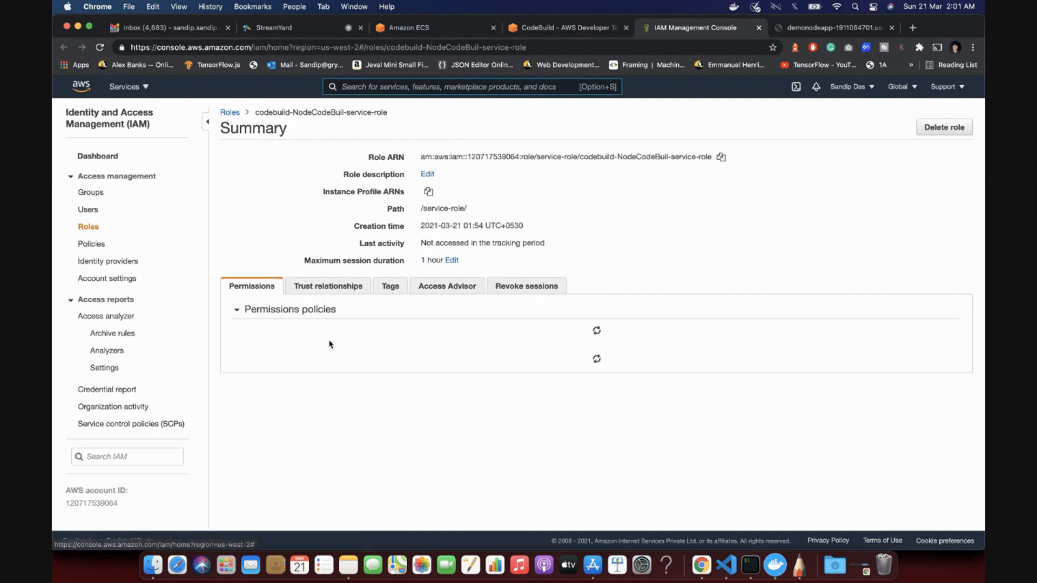
Step: Start attaching policies to the CodeBuild service role and search the policy list for "registr"
left_click(278, 338)
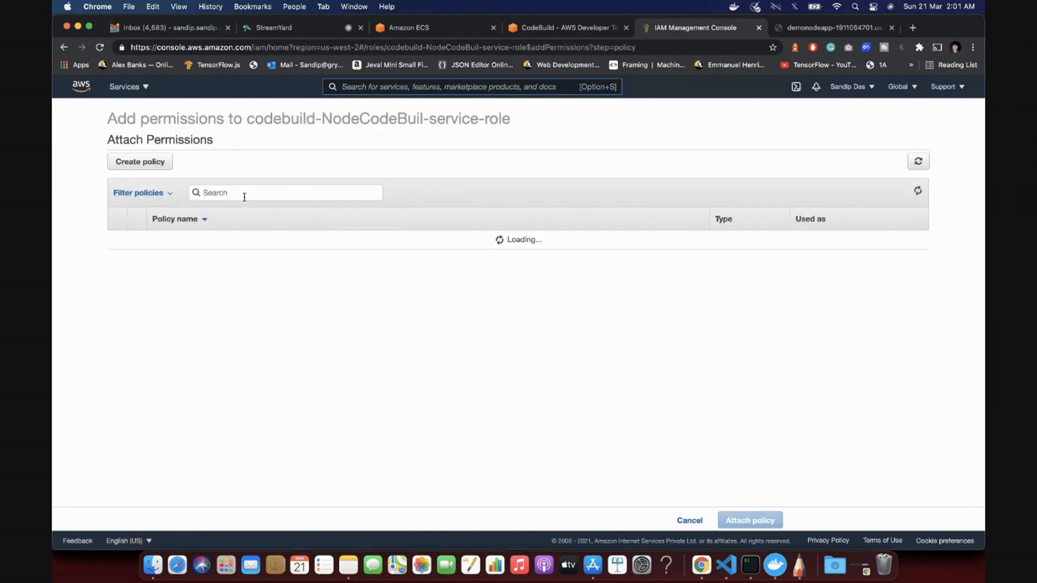
left_click(280, 194)
type("r")
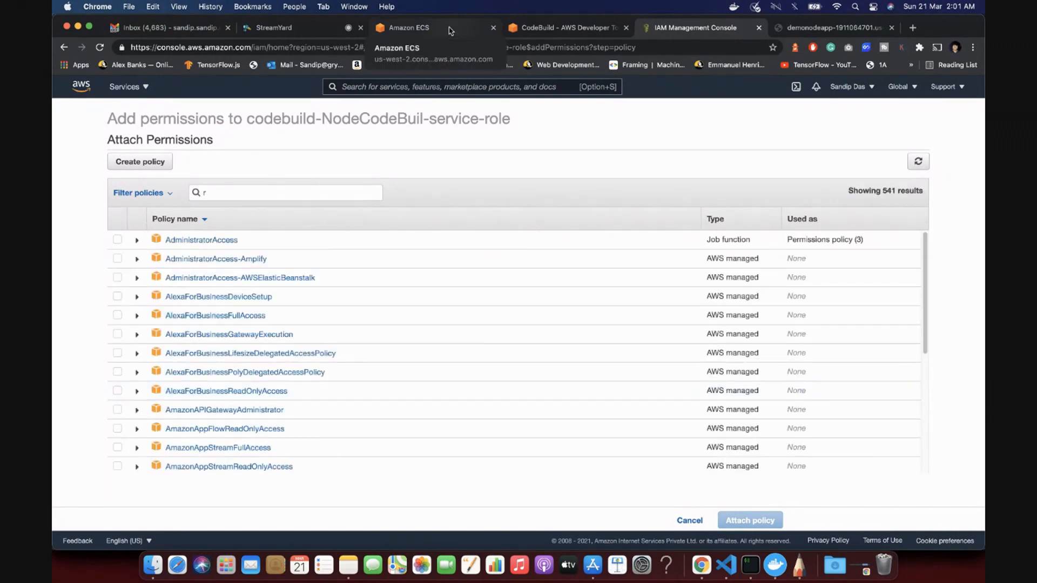
key("BackSpace")
type("registr")
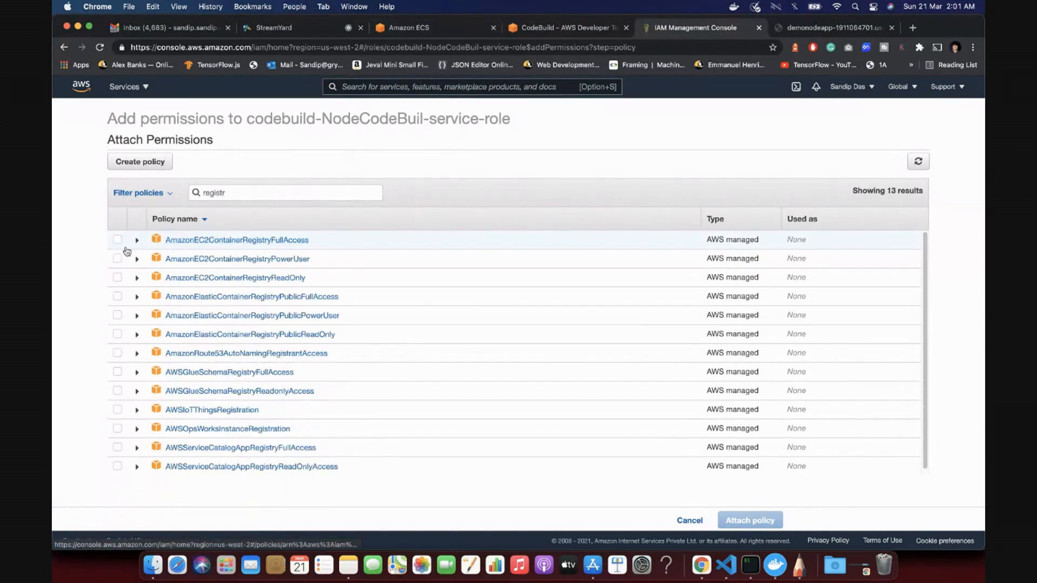
Step: Select only the AmazonEC2ContainerRegistryFullAccess policy and attach it to the role
left_click(117, 241)
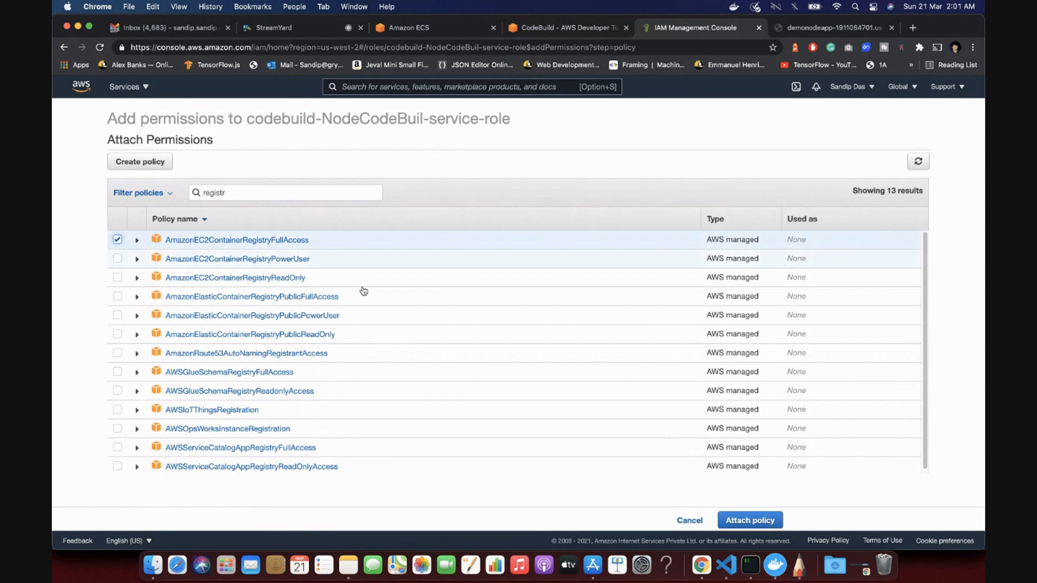
left_click(118, 261)
left_click(118, 239)
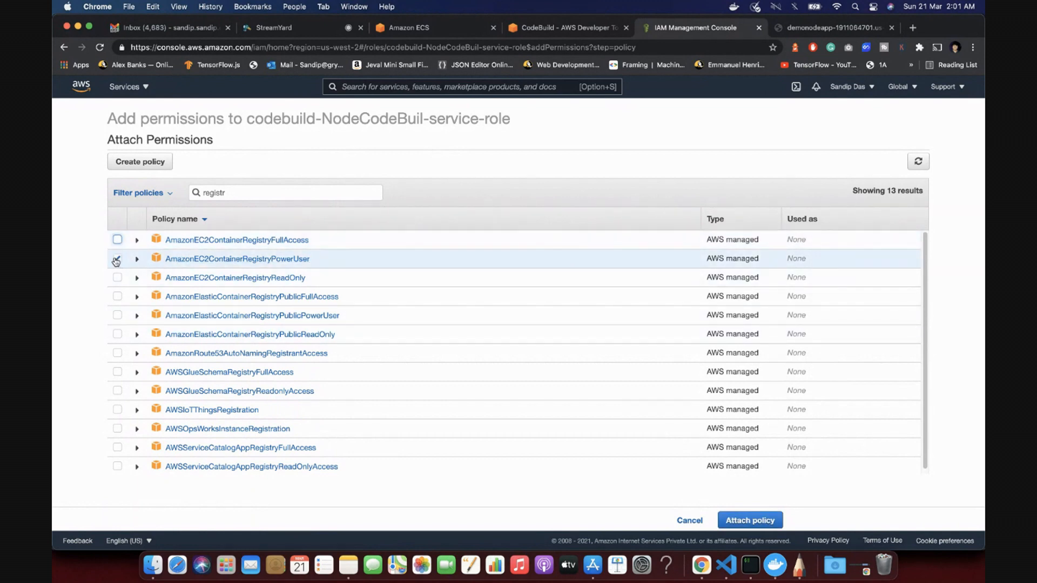
left_click(117, 258)
left_click(117, 240)
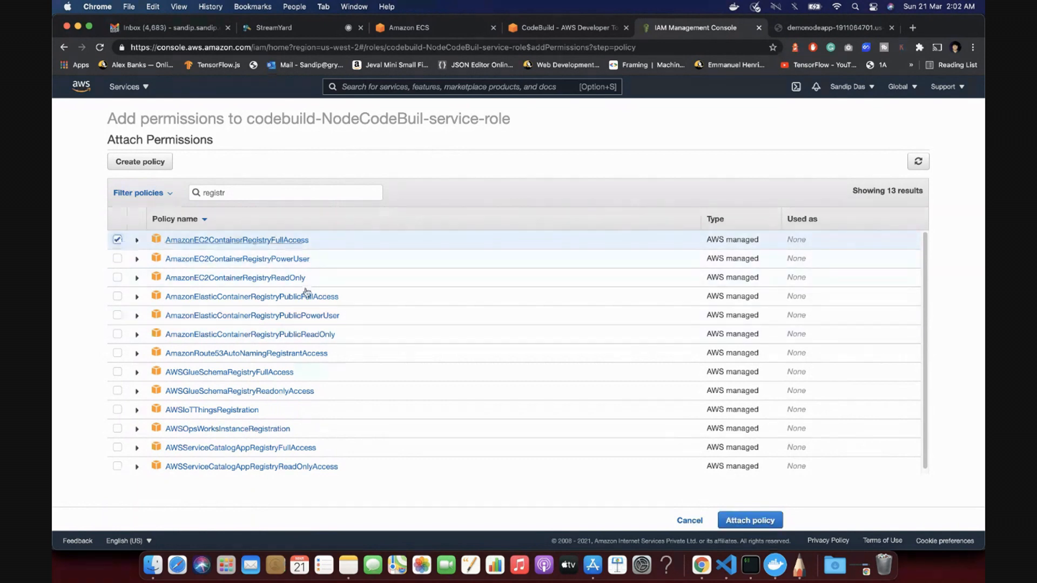
left_click(759, 527)
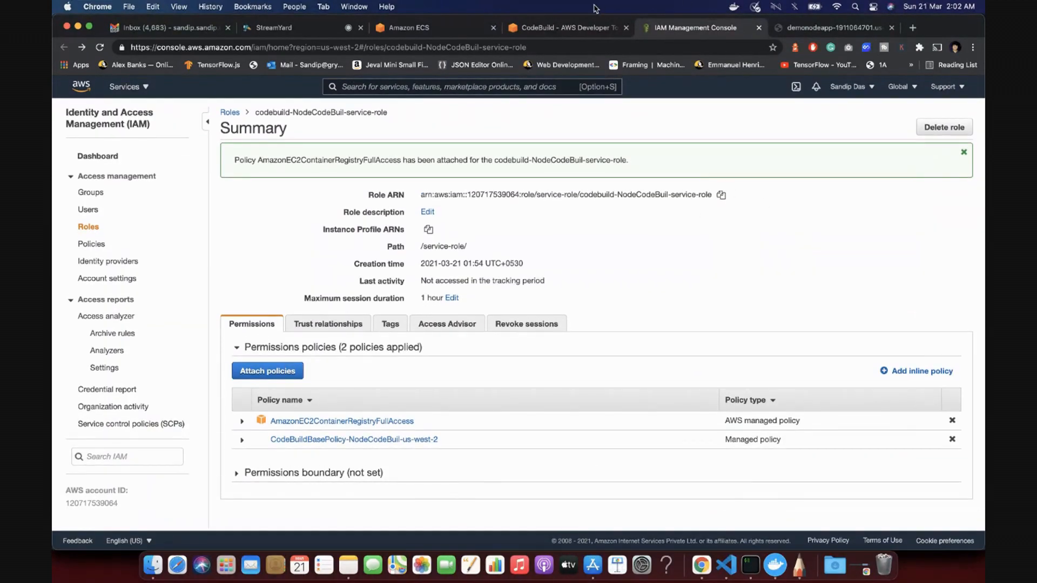
Step: Find the CodePipeline service in the AWS console and open the ecsCICDDemo pipeline
left_click(554, 28)
left_click(452, 29)
scroll(493, 256, "up", 12)
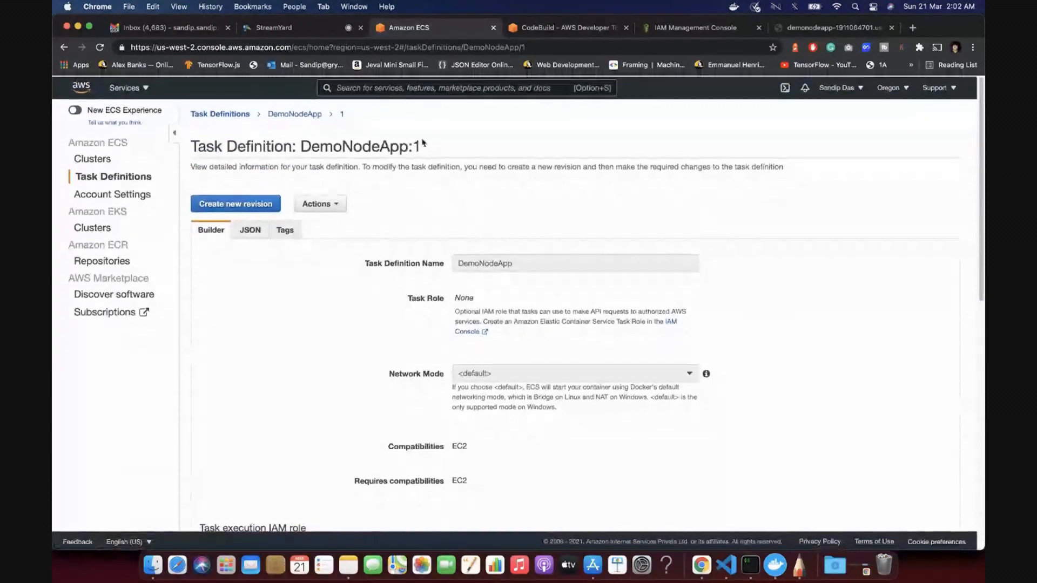
left_click(427, 87)
type("codepip")
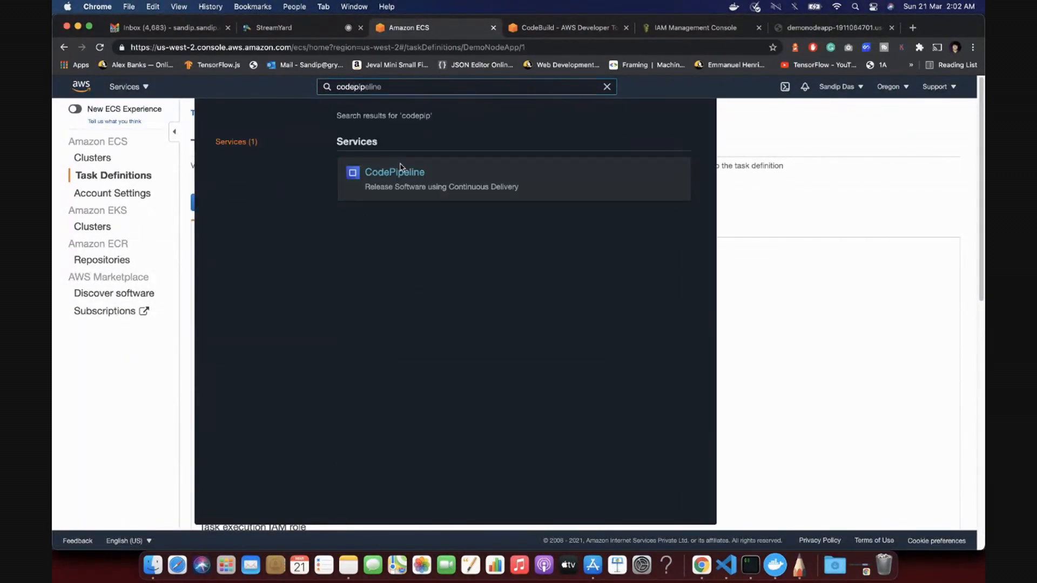
left_click(402, 177)
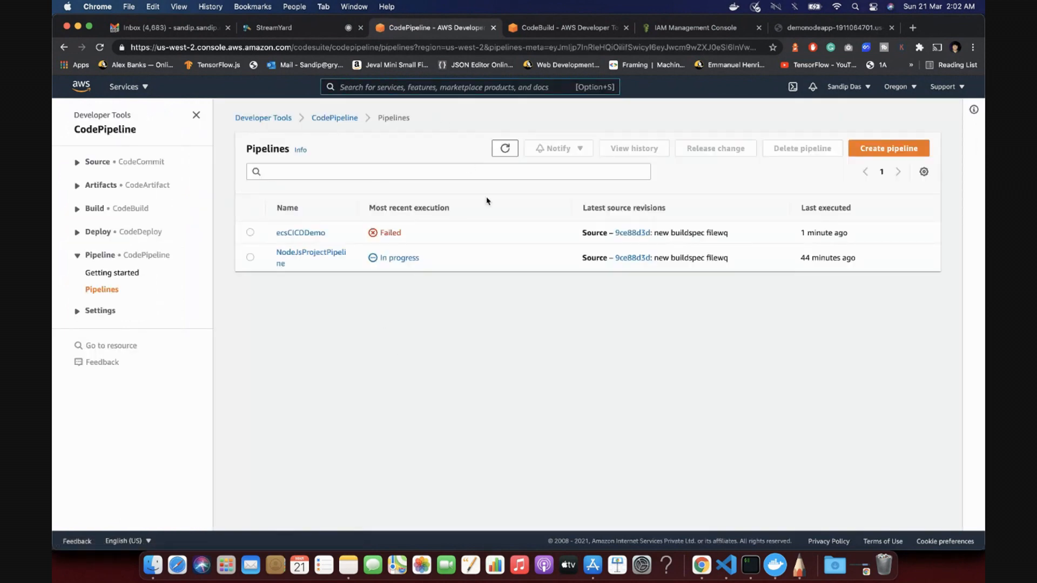
left_click(301, 232)
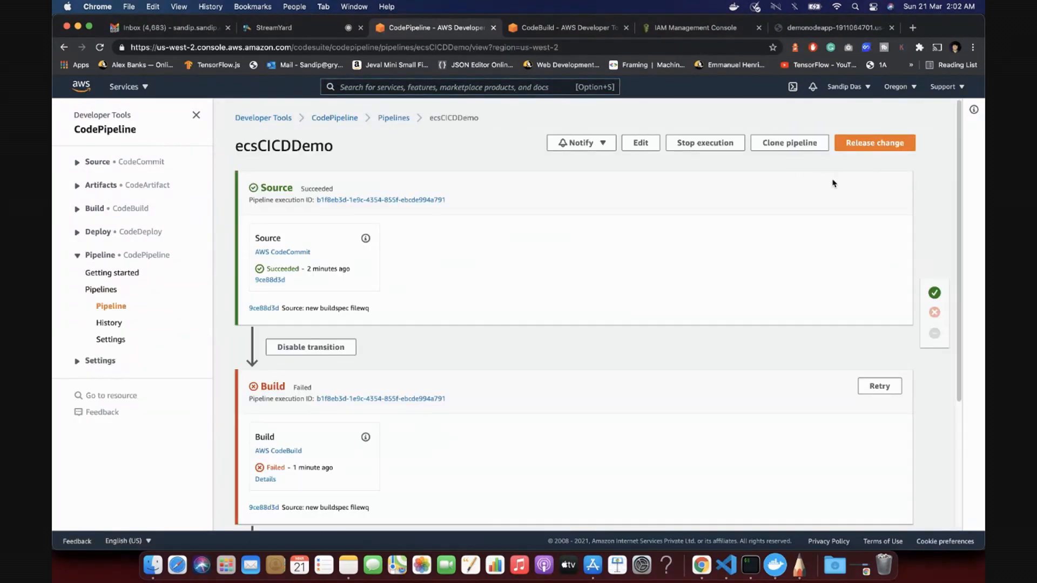
Step: Release the most recent change through the ecsCICDDemo pipeline and follow its Source and Build stages
left_click(874, 144)
left_click(658, 355)
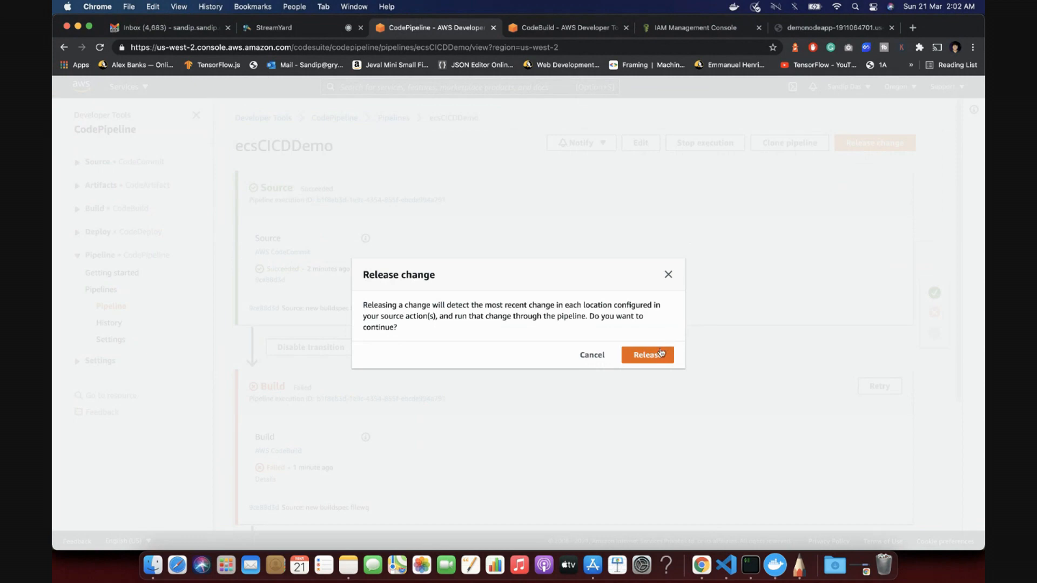
scroll(603, 384, "down", 2)
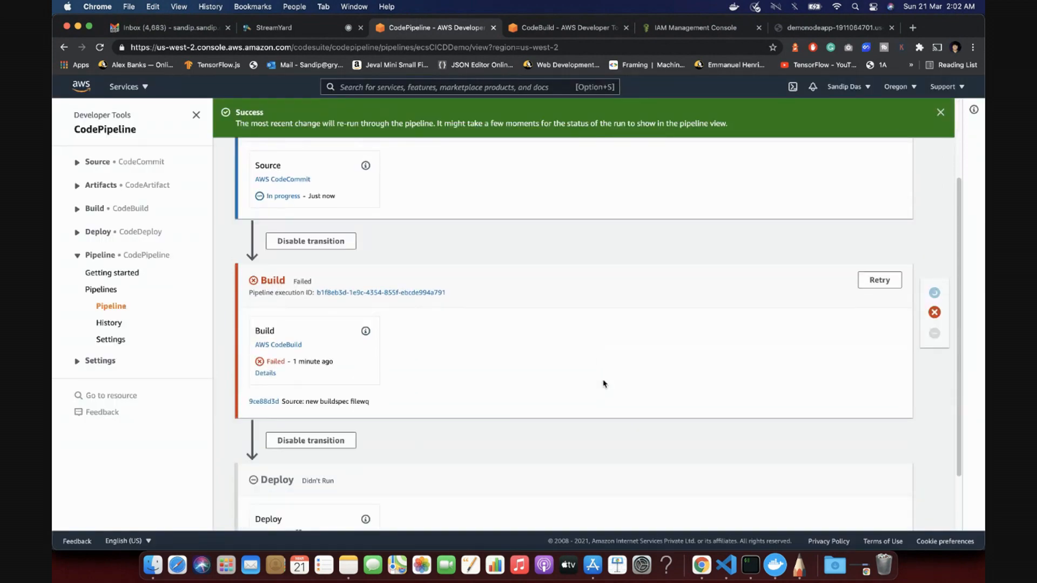
scroll(603, 384, "up", 2)
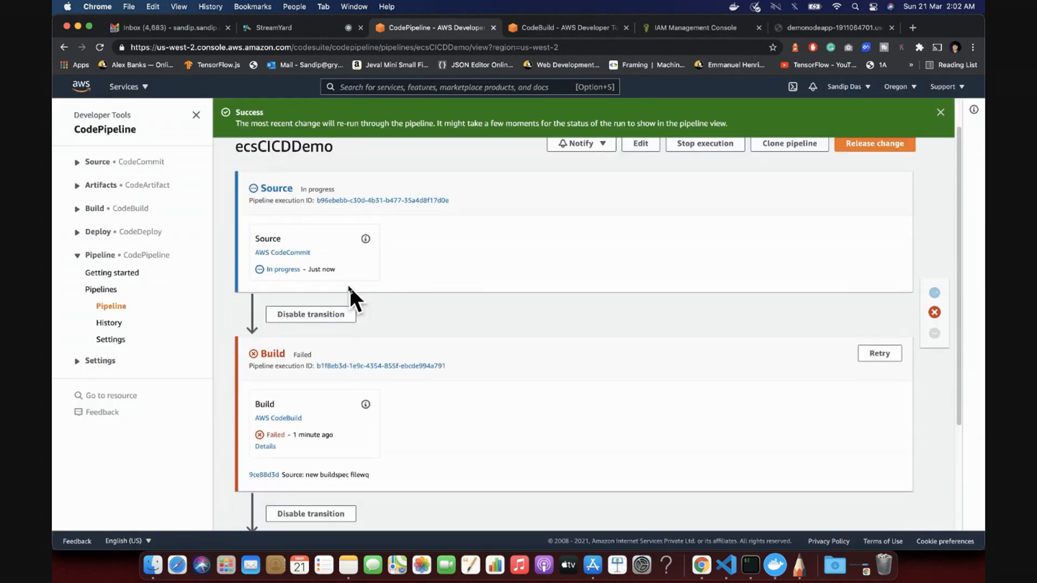
scroll(378, 313, "down", 2)
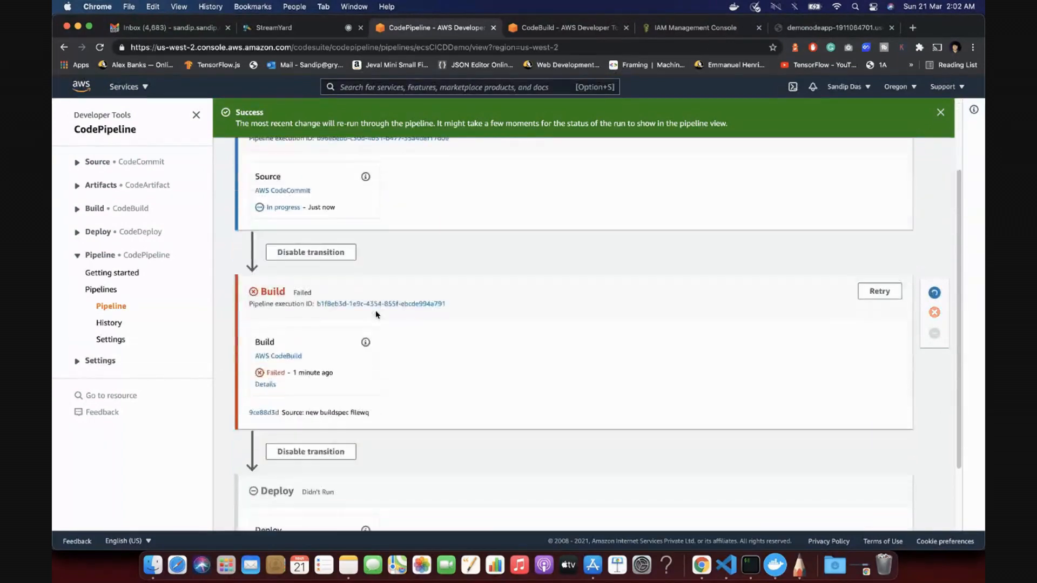
scroll(347, 301, "up", 1)
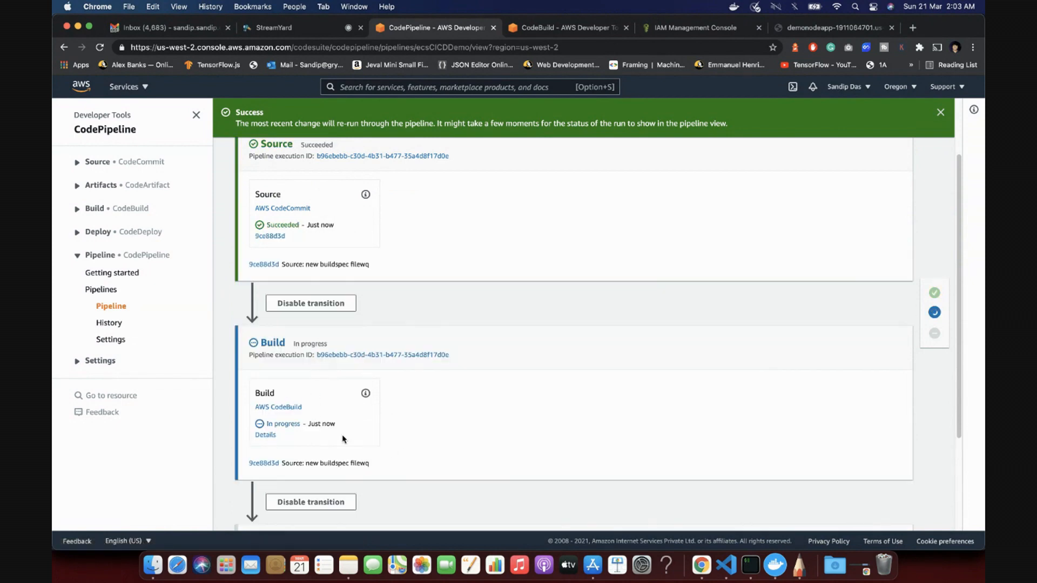
Step: Open the running Build action's details and examine its phase details and build log
left_click(265, 435)
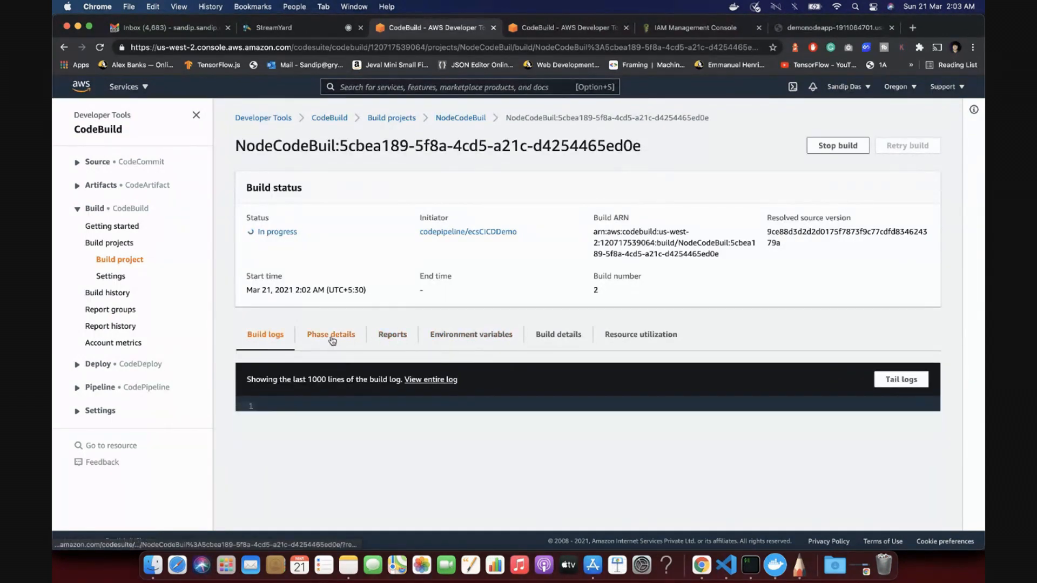
left_click(331, 335)
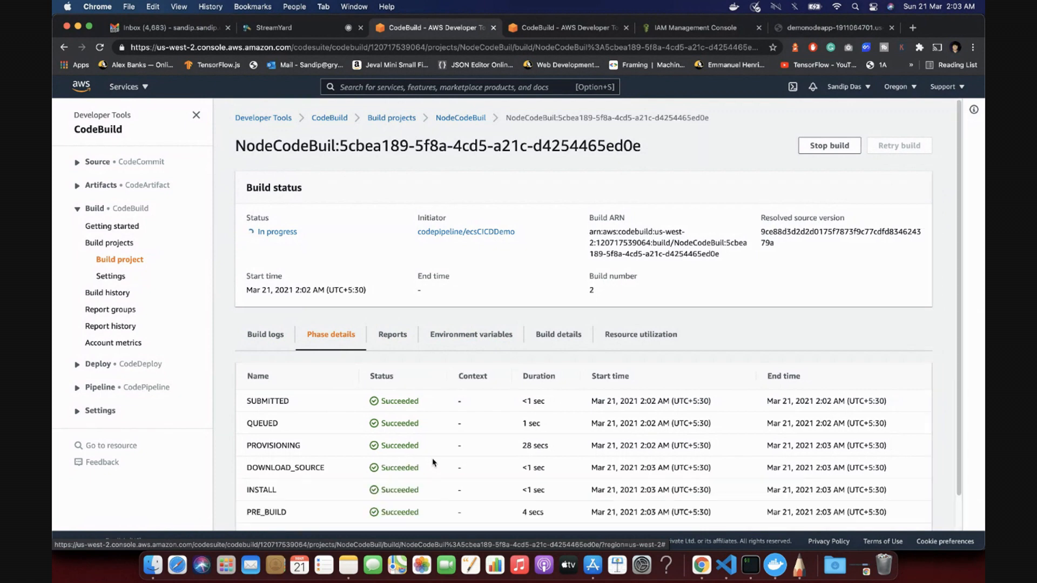
scroll(431, 458, "down", 2)
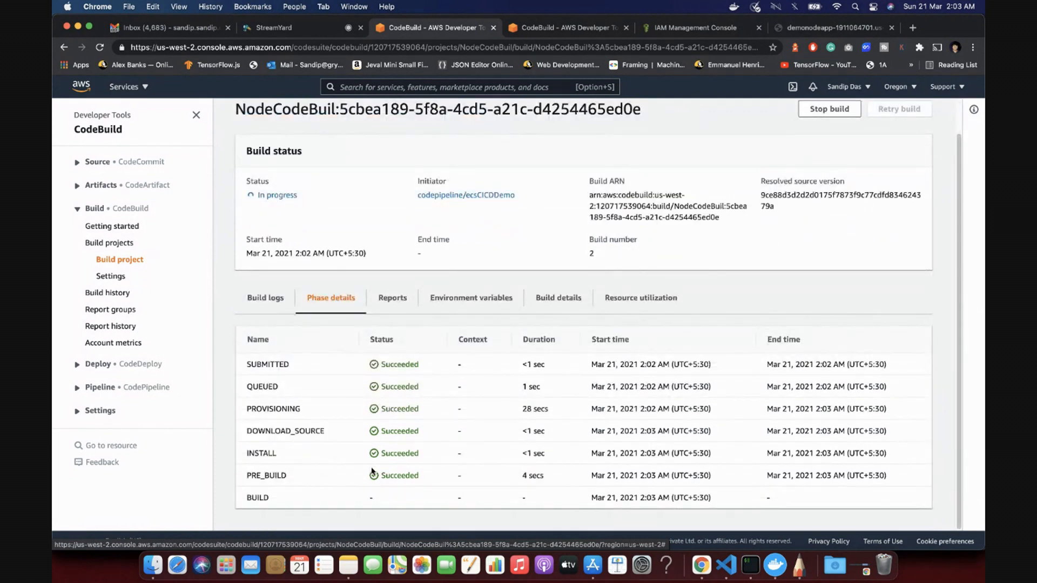
left_click(269, 298)
scroll(368, 384, "down", 5)
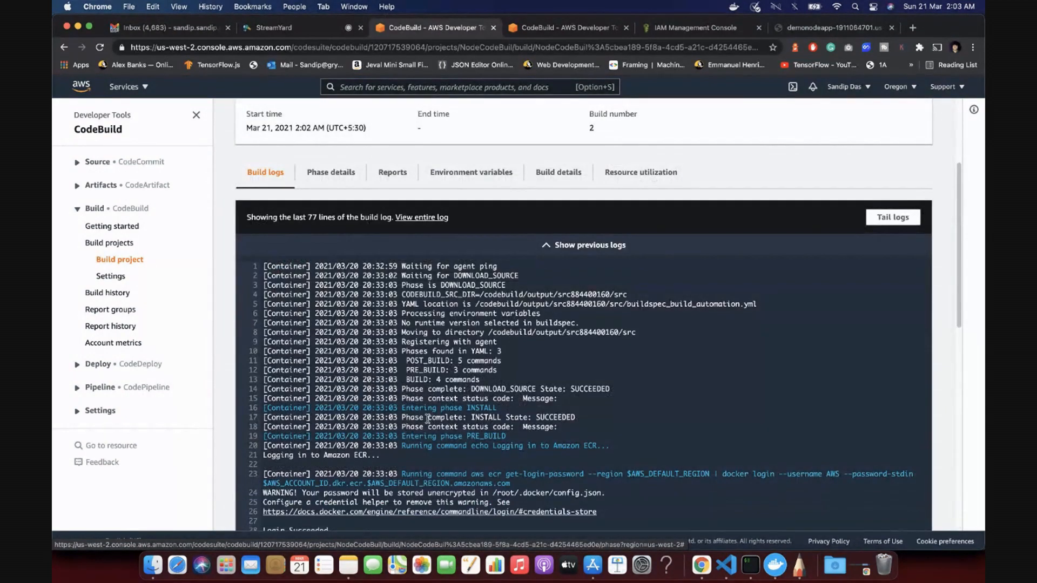
scroll(429, 422, "down", 10)
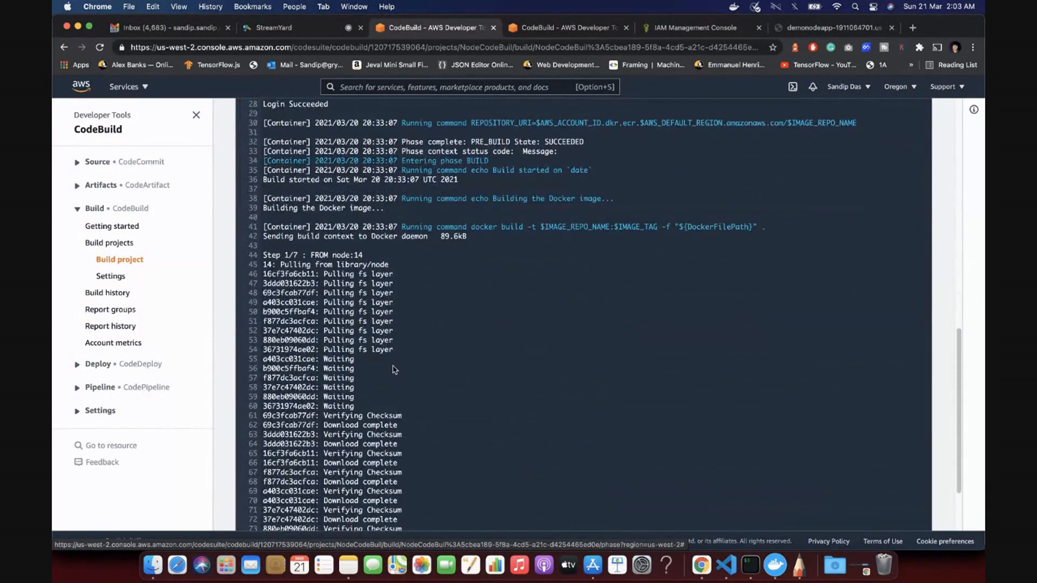
scroll(397, 362, "down", 3)
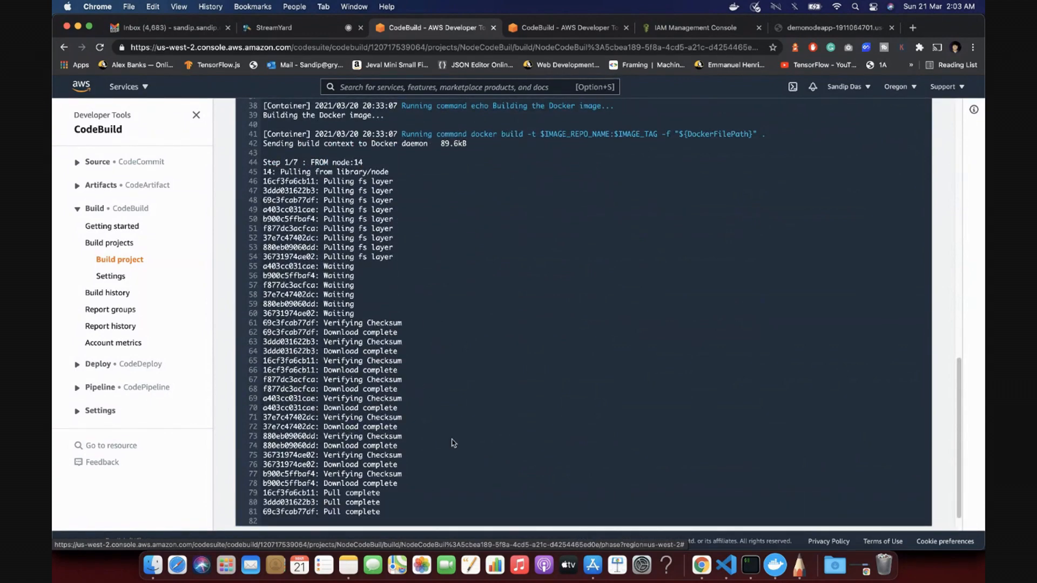
scroll(454, 443, "down", 1)
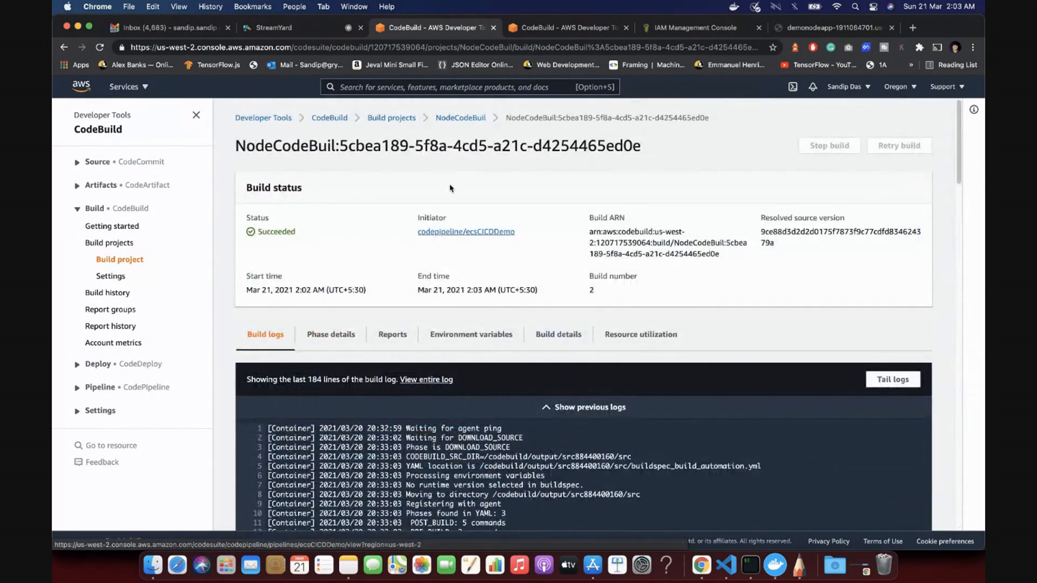
Step: Return to the ecsCICDDemo pipeline and check its Build and Deploy stages, reloading the page to refresh their status
left_click(99, 388)
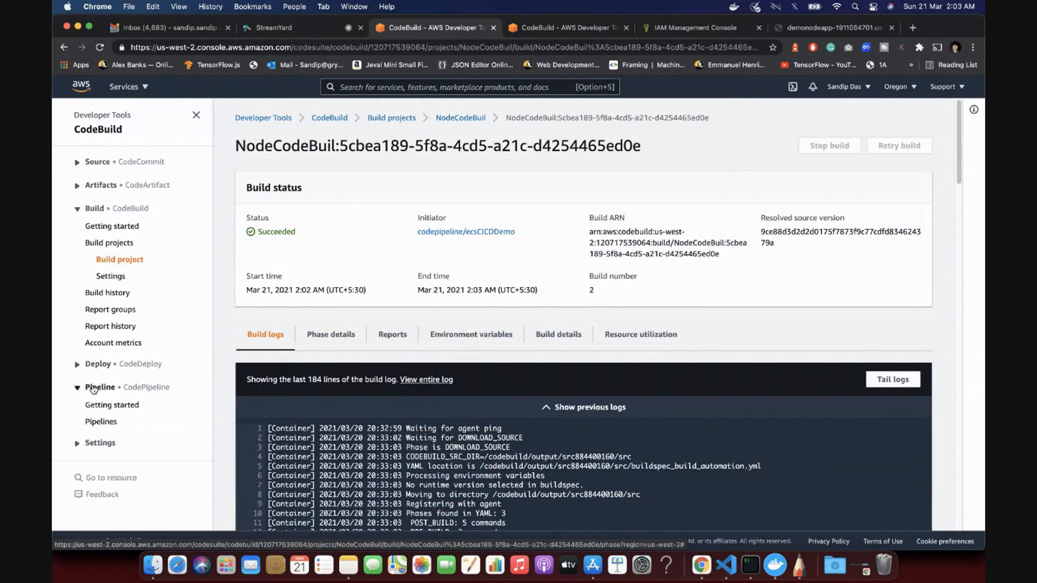
left_click(105, 421)
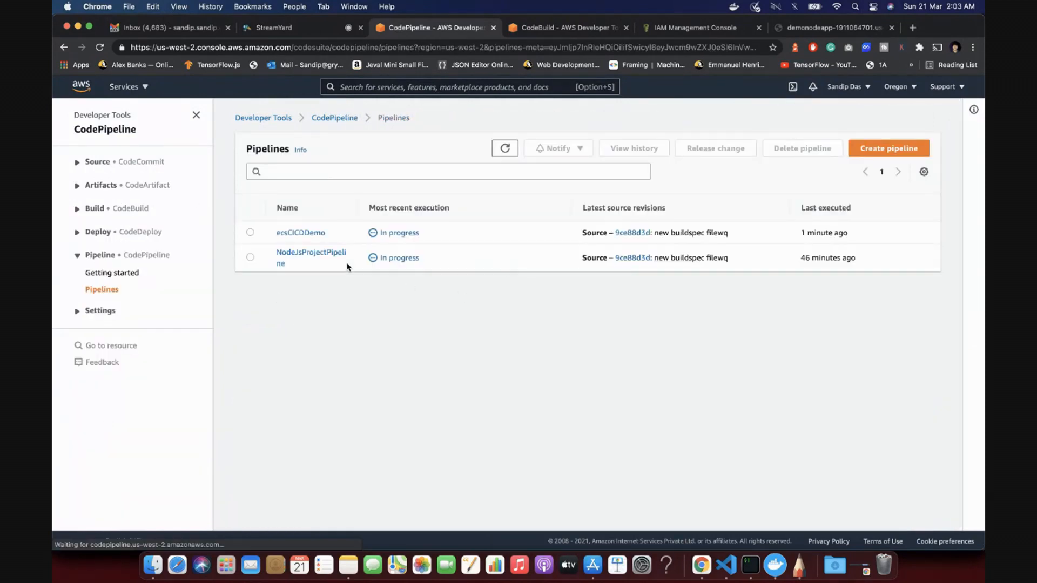
left_click(300, 233)
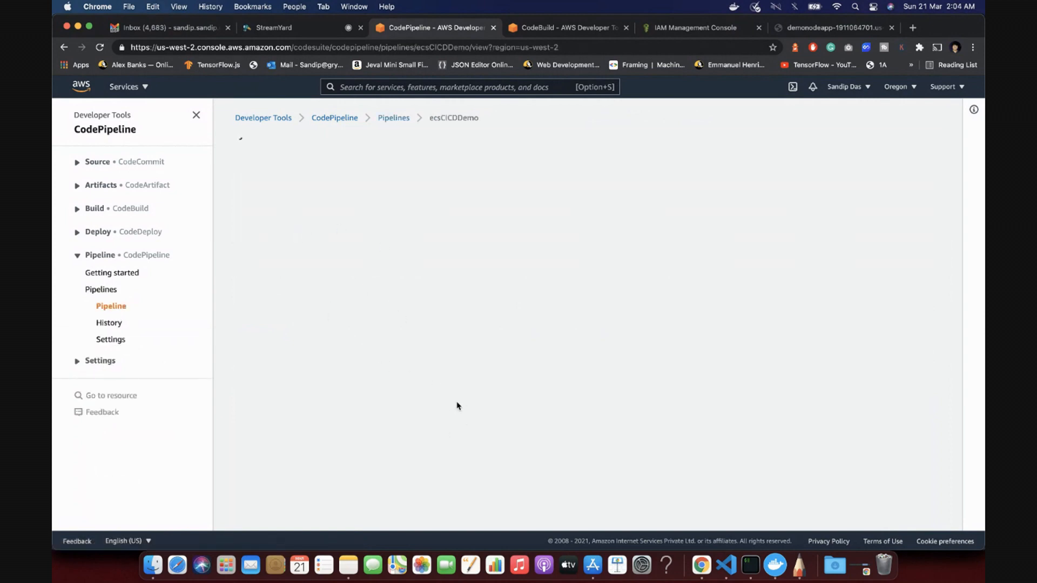
scroll(423, 362, "down", 4)
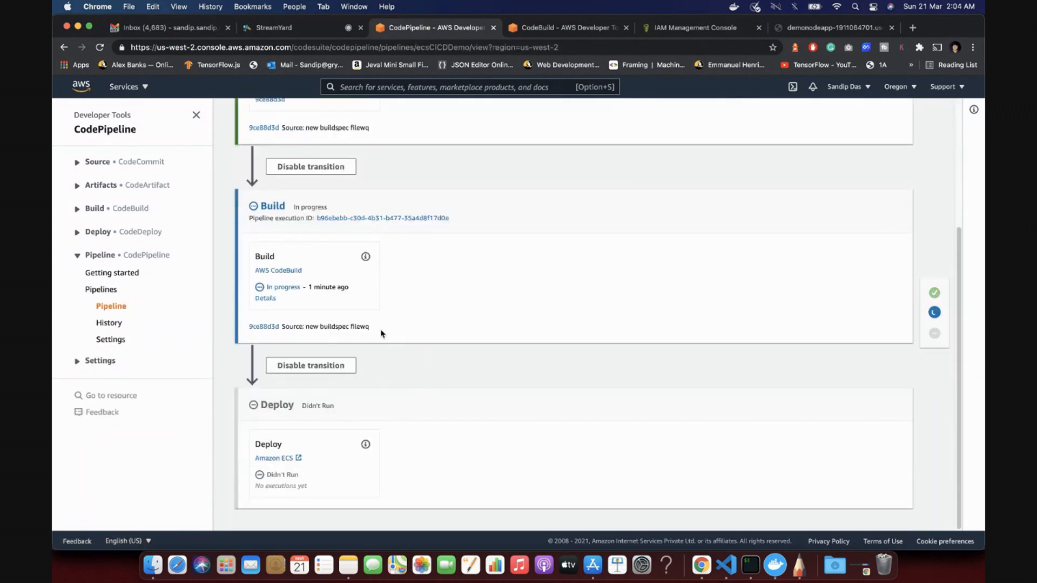
scroll(453, 306, "up", 4)
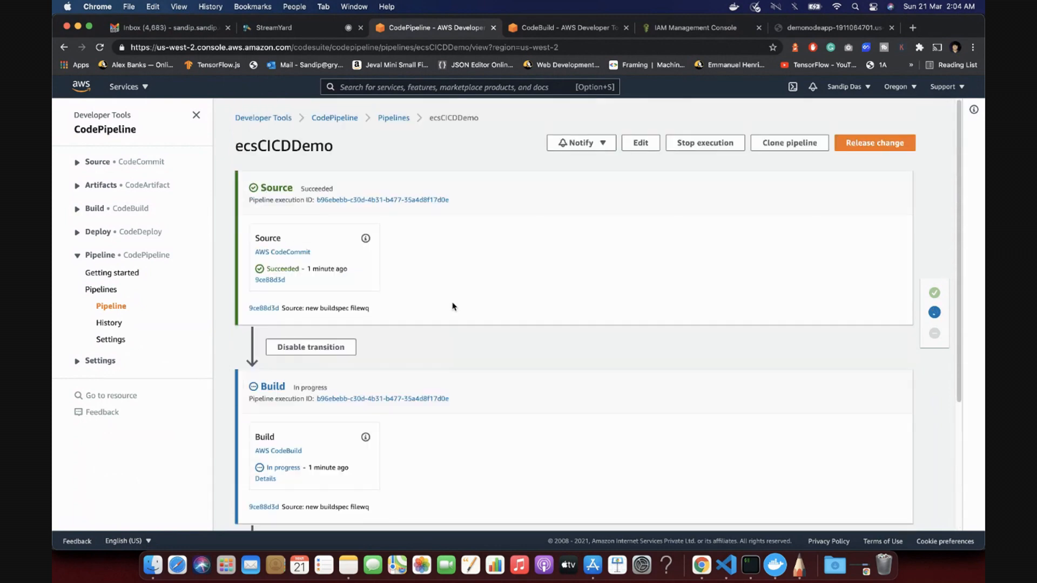
scroll(460, 241, "down", 4)
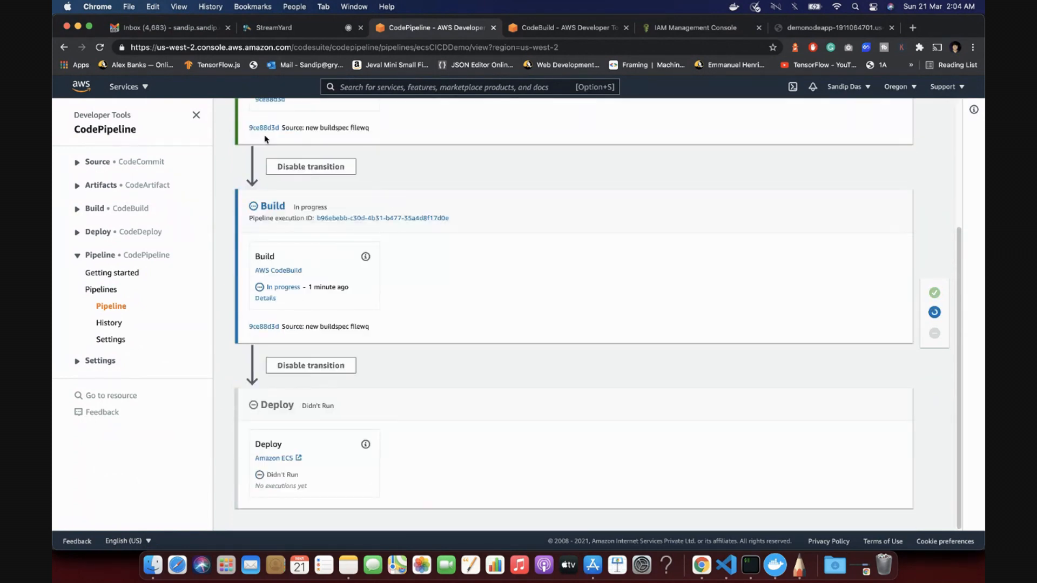
left_click(100, 47)
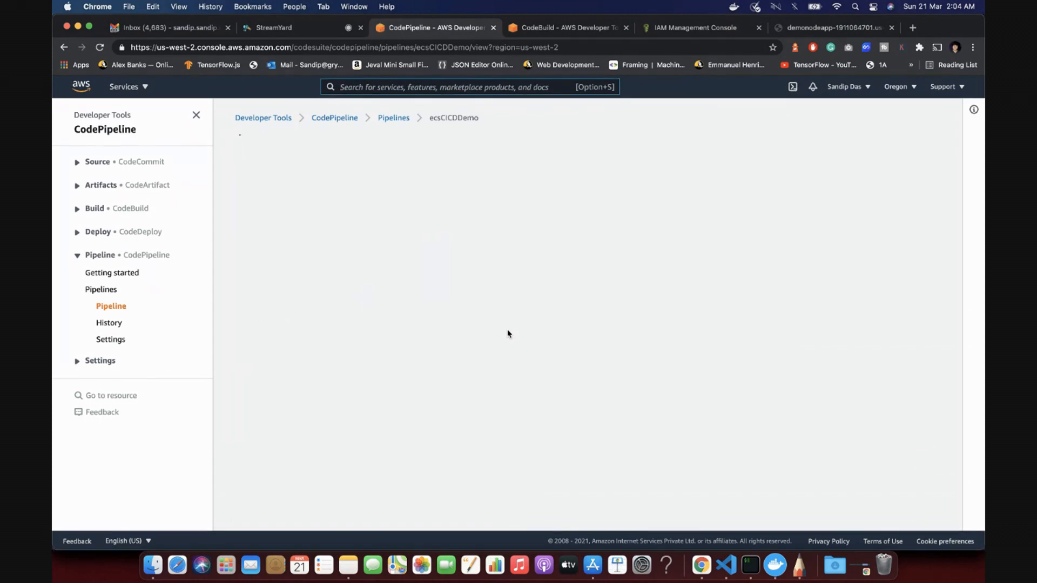
scroll(508, 333, "down", 5)
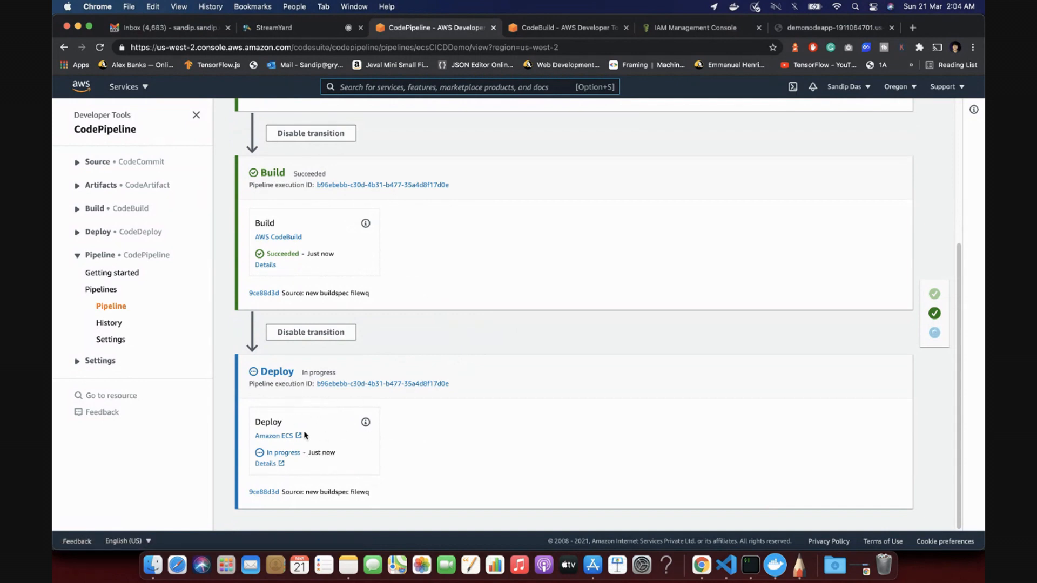
Step: Open the Deploy action's details in Amazon ECS, examine the service's deployments, and return to the pipeline
left_click(266, 463)
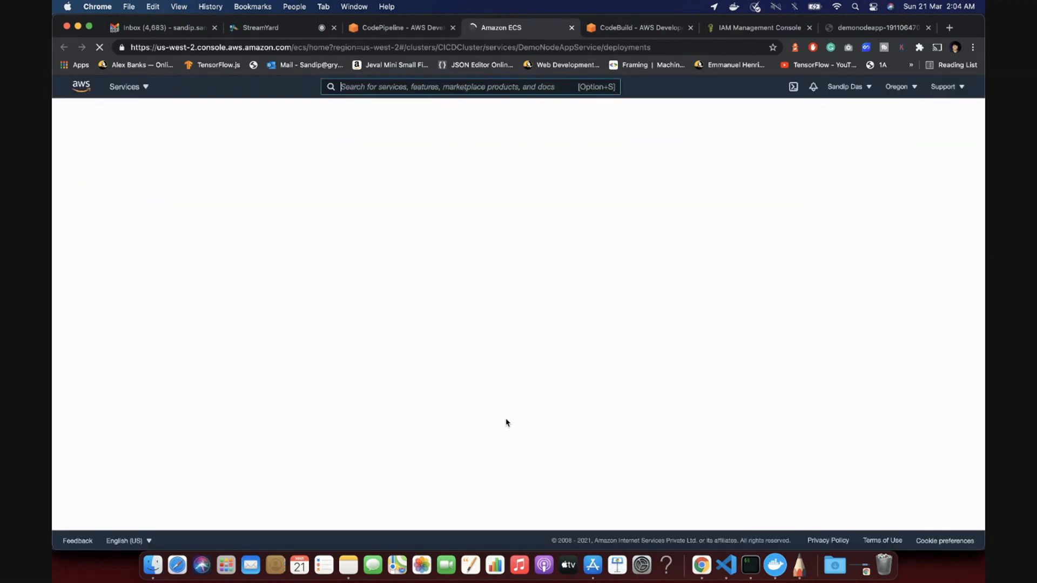
scroll(524, 437, "down", 3)
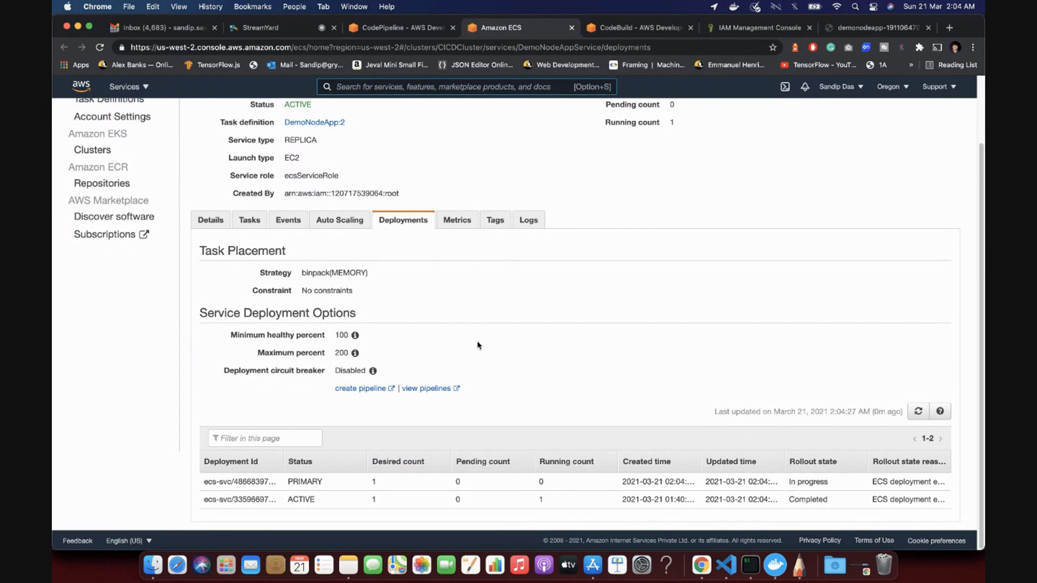
scroll(477, 346, "up", 3)
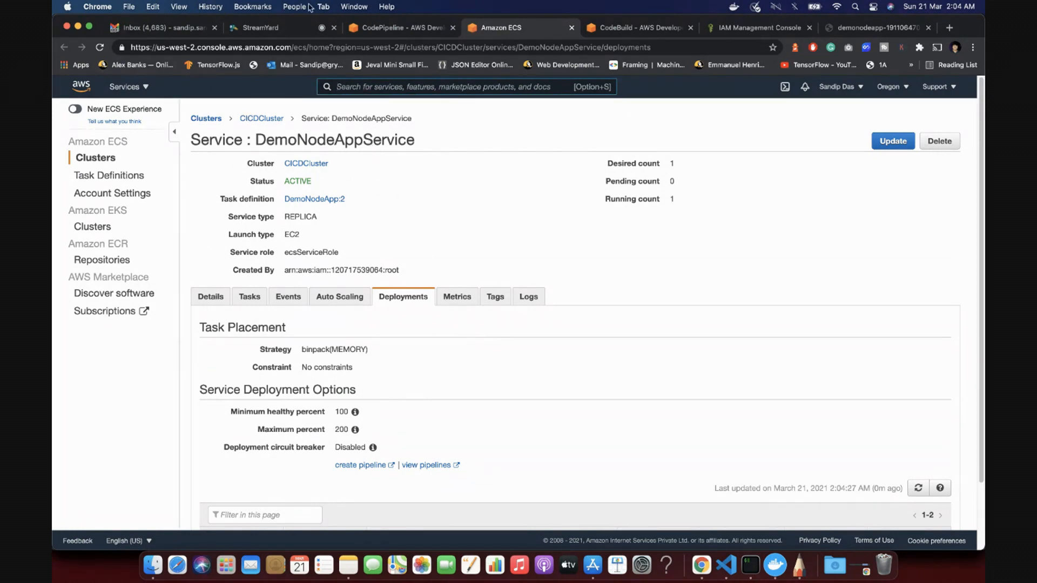
left_click(402, 27)
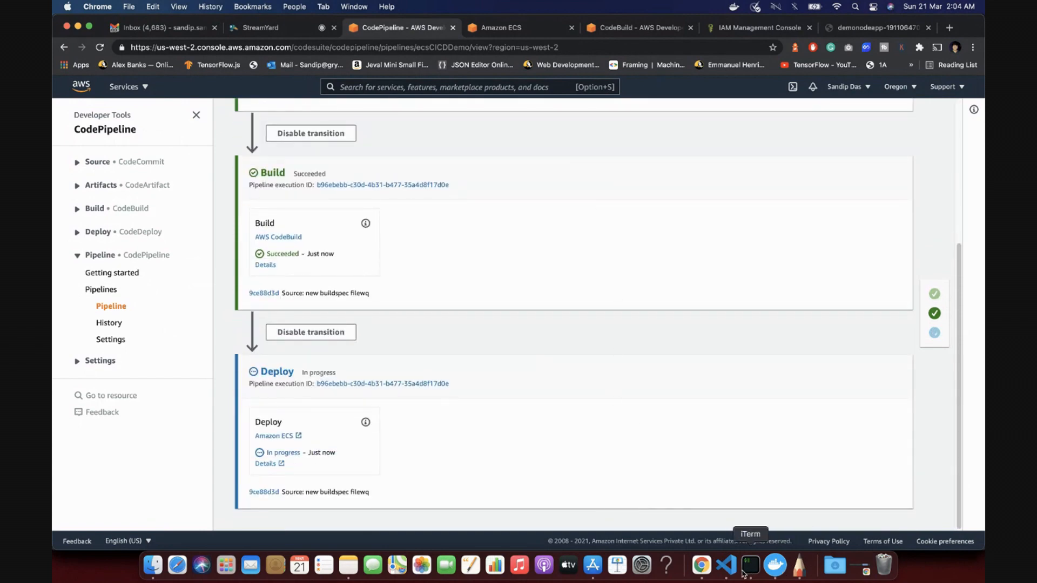
Step: Switch to Visual Studio Code, change the root route's response in index.js to 'cicd v2!' and save the file
left_click(727, 565)
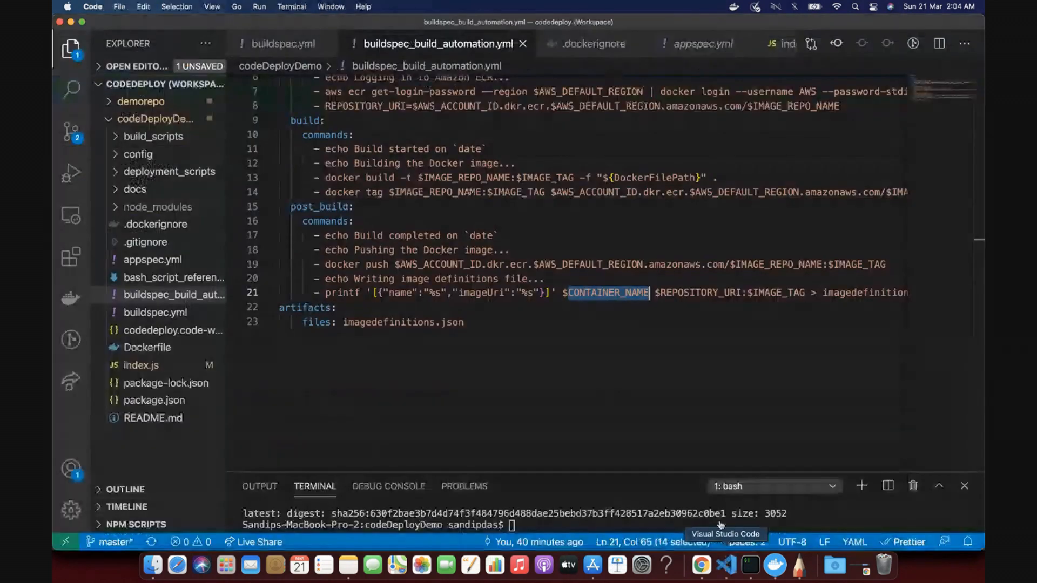
double_click(153, 365)
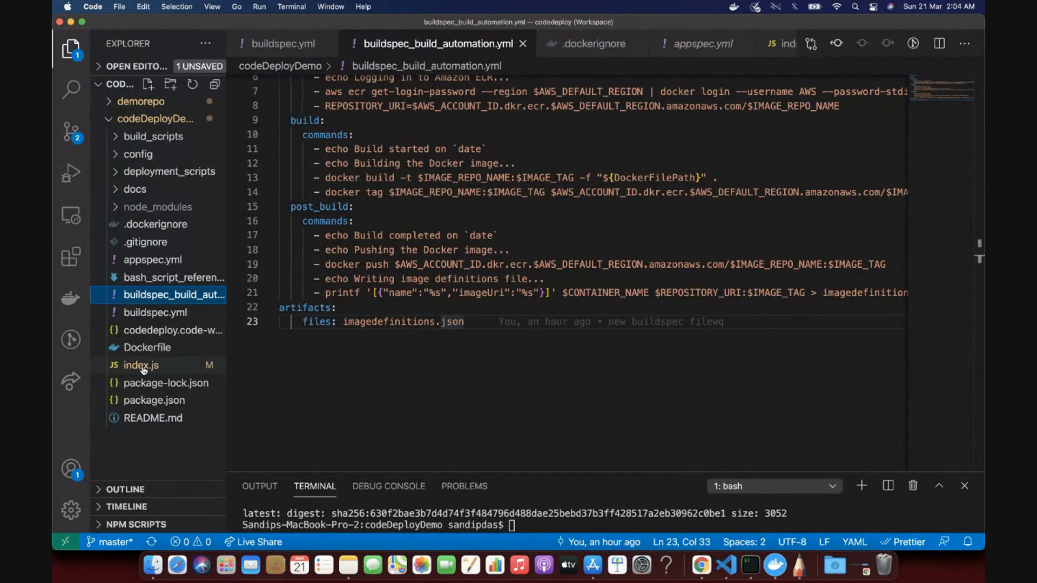
left_click(385, 196)
double_click(385, 197)
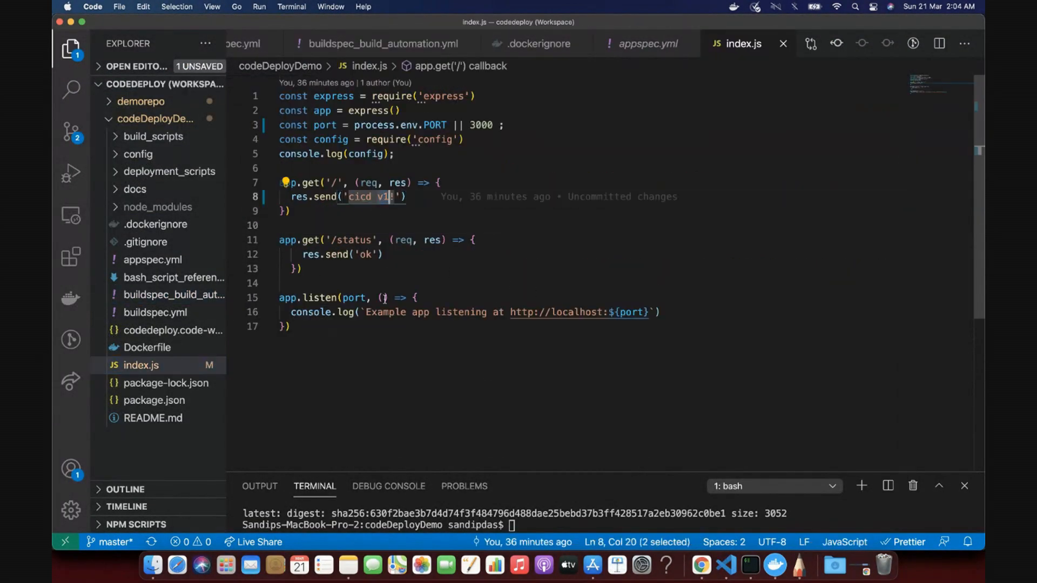
type("v2")
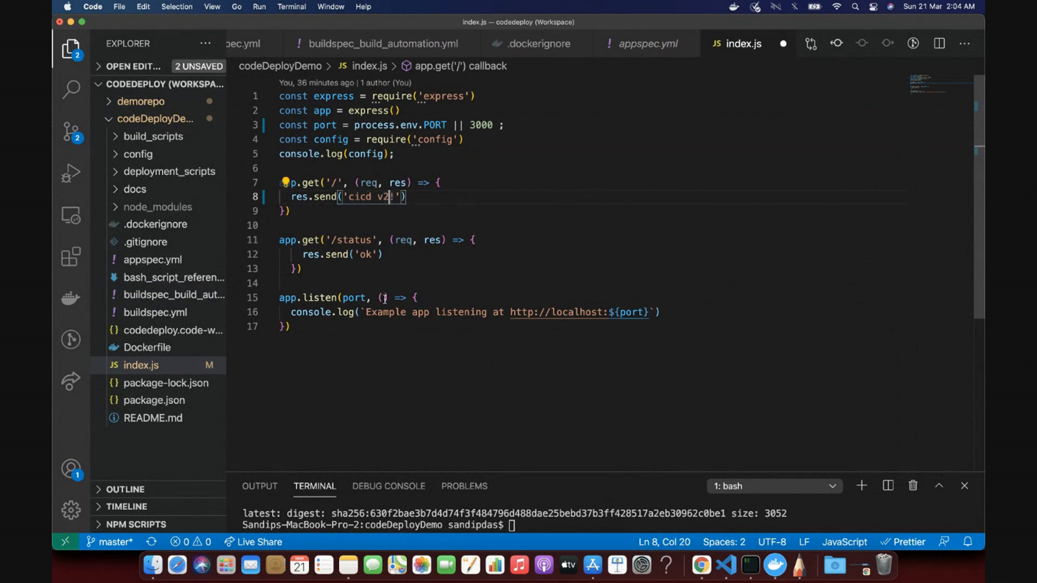
key("super+s")
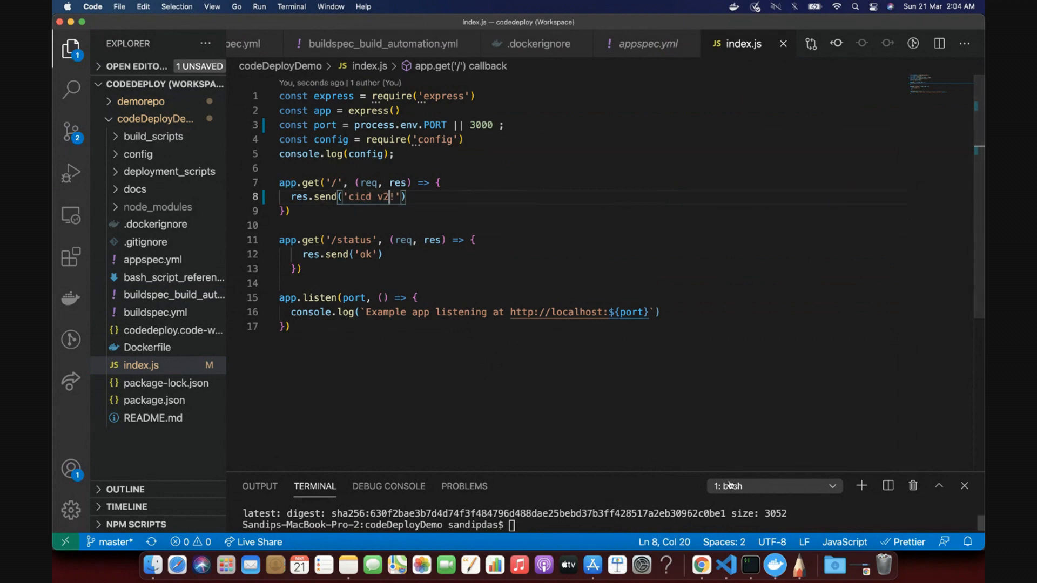
Step: Enlarge the integrated terminal and clear its output
left_click_drag(601, 474, 600, 387)
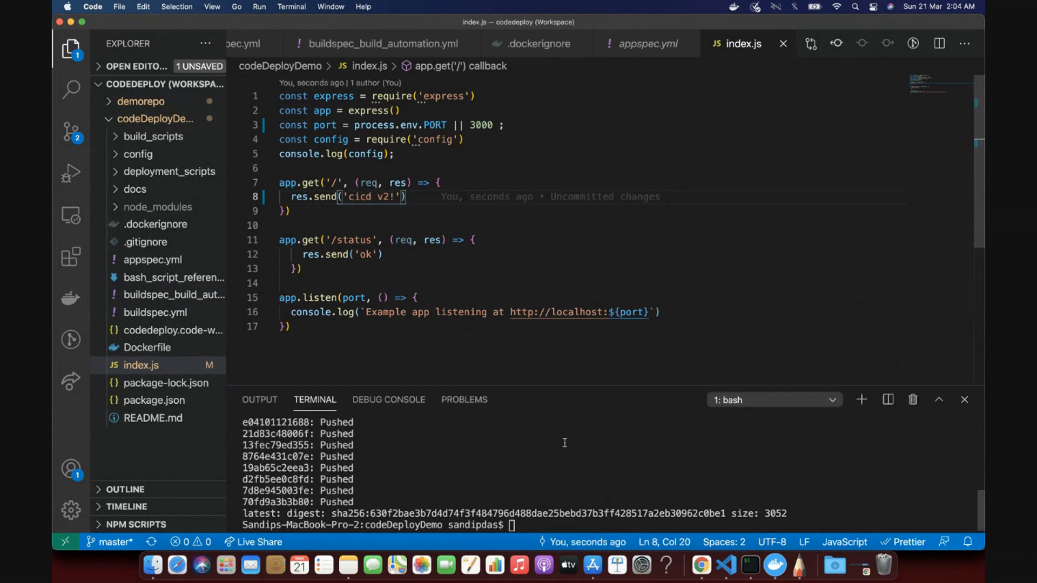
type("clear")
key("Return")
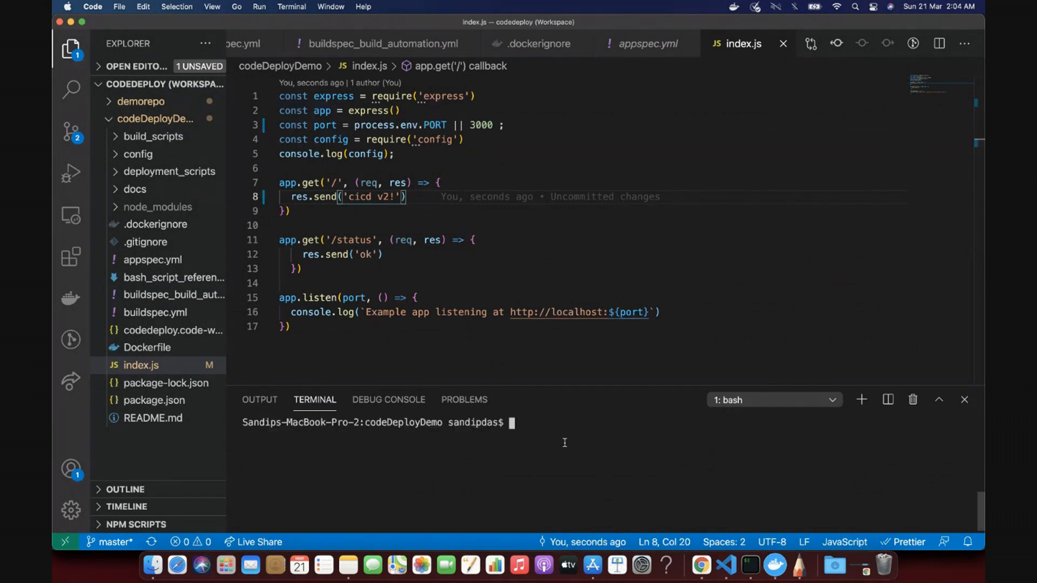
Step: Begin a git command in the terminal, then open buildspec_build_automation.yml and examine its pre_build ECR login and REPOSITORY_URI commands
type("git")
left_click(162, 277)
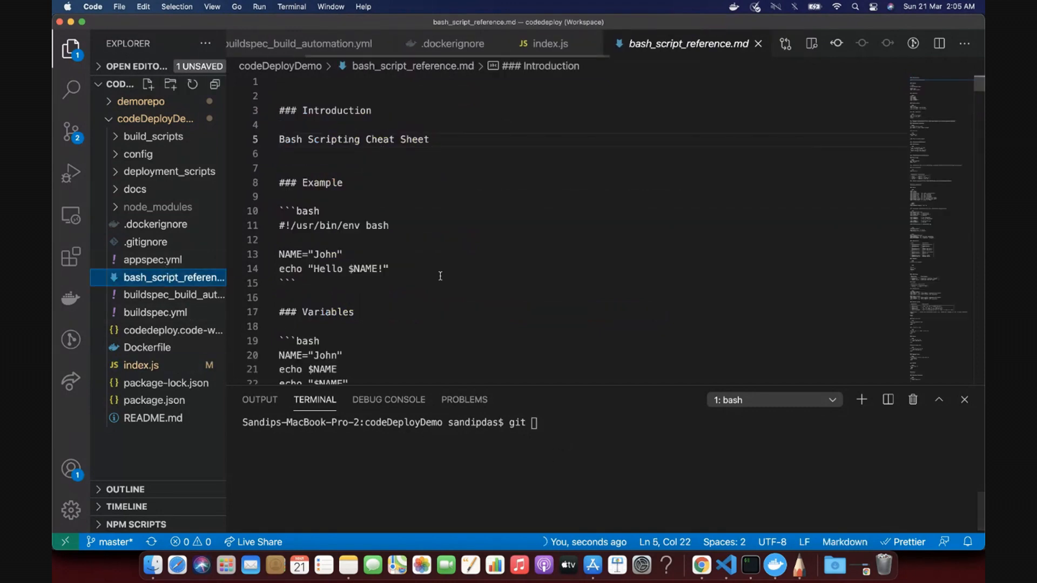
left_click(157, 296)
scroll(450, 244, "up", 2)
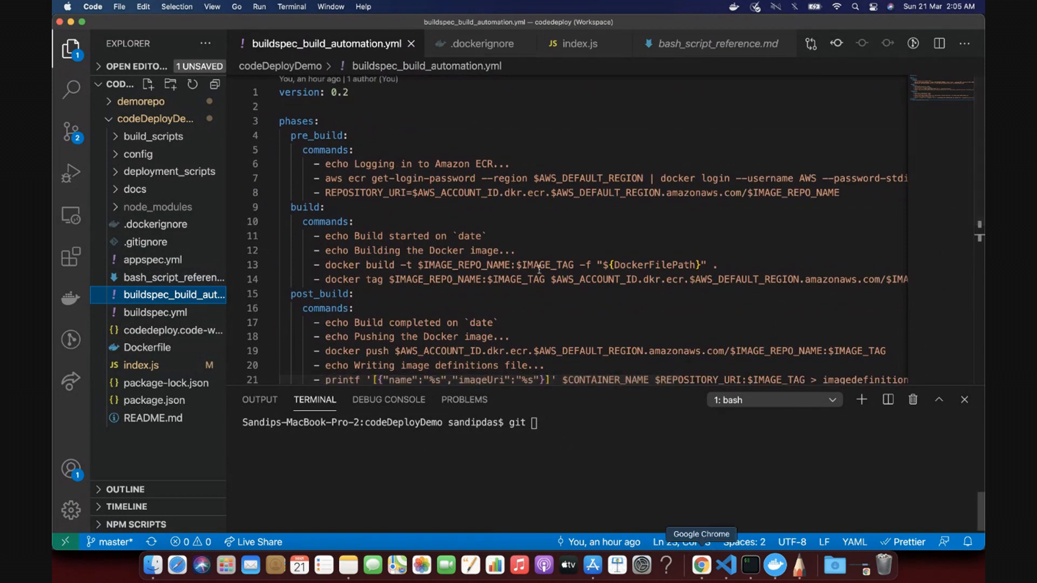
left_click_drag(311, 165, 558, 176)
triple_click(558, 177)
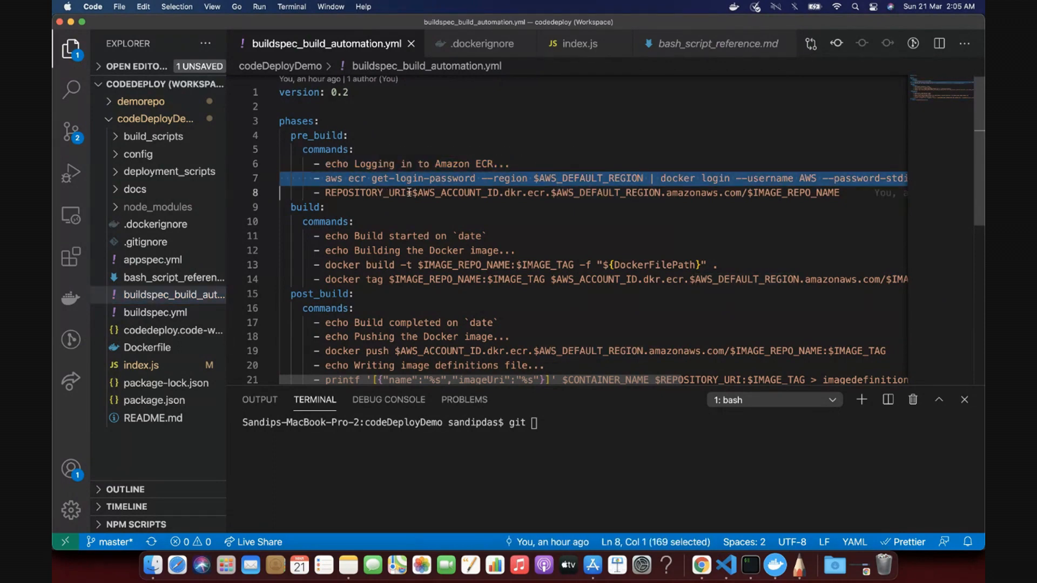
left_click_drag(409, 192, 781, 193)
double_click(379, 193)
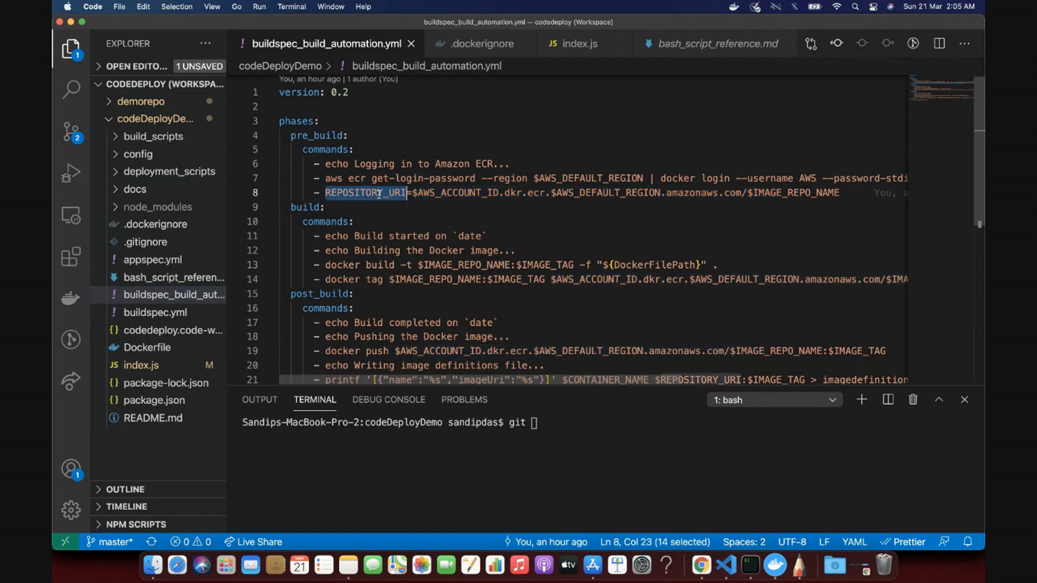
Step: Examine the build phase's docker build and docker tag commands, including the image repository name, image tag and DockerFilePath variables
scroll(384, 158, "down", 3)
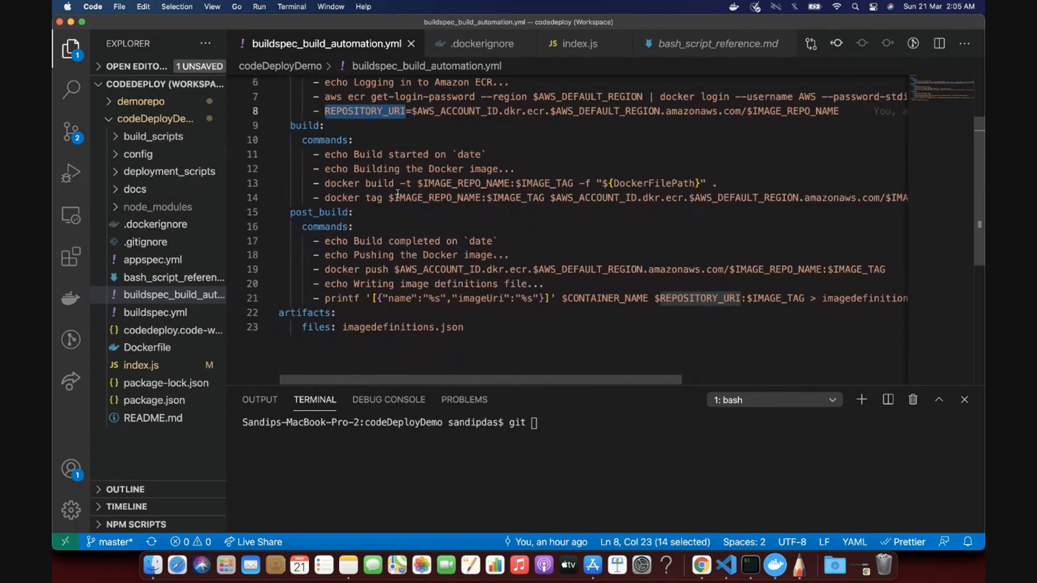
scroll(384, 157, "up", 2)
scroll(384, 157, "down", 2)
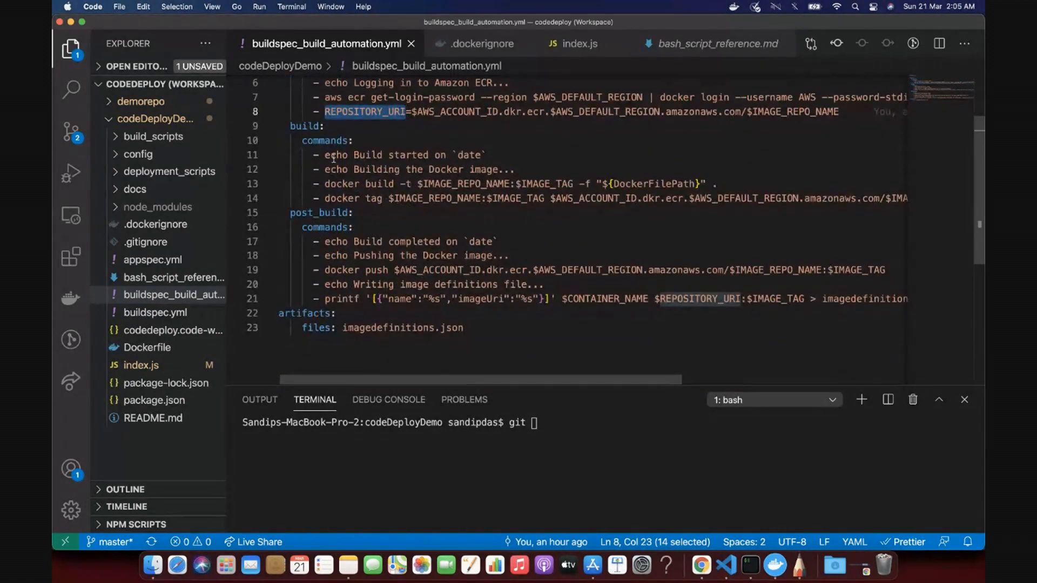
left_click(358, 187)
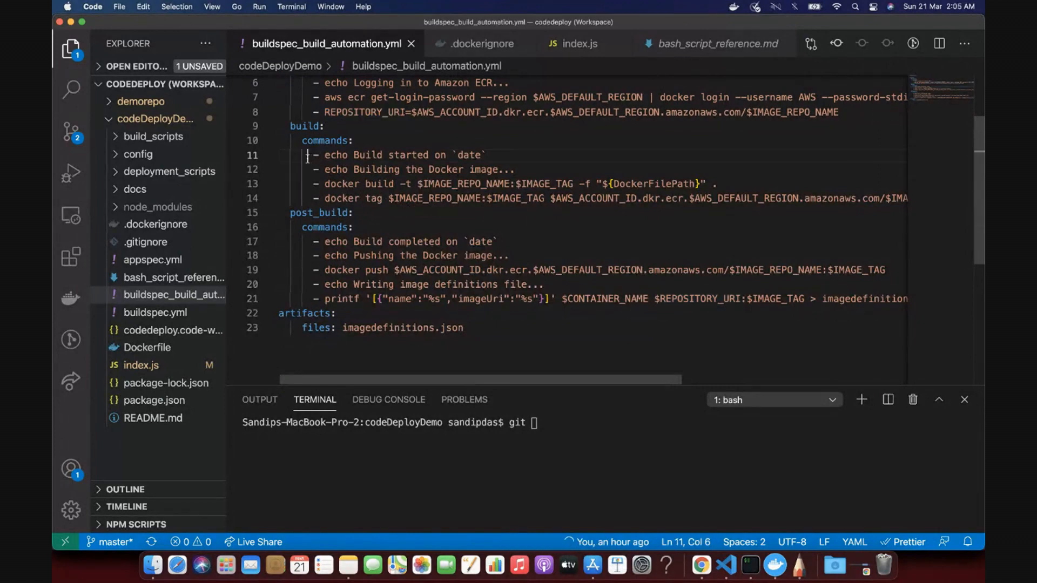
double_click(329, 188)
left_click(330, 187)
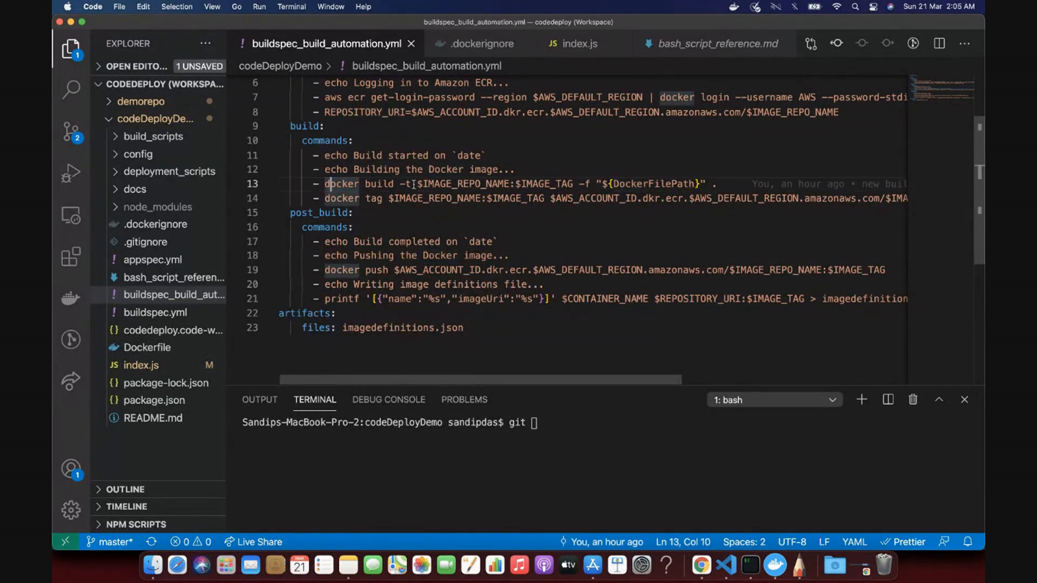
left_click_drag(417, 185, 510, 184)
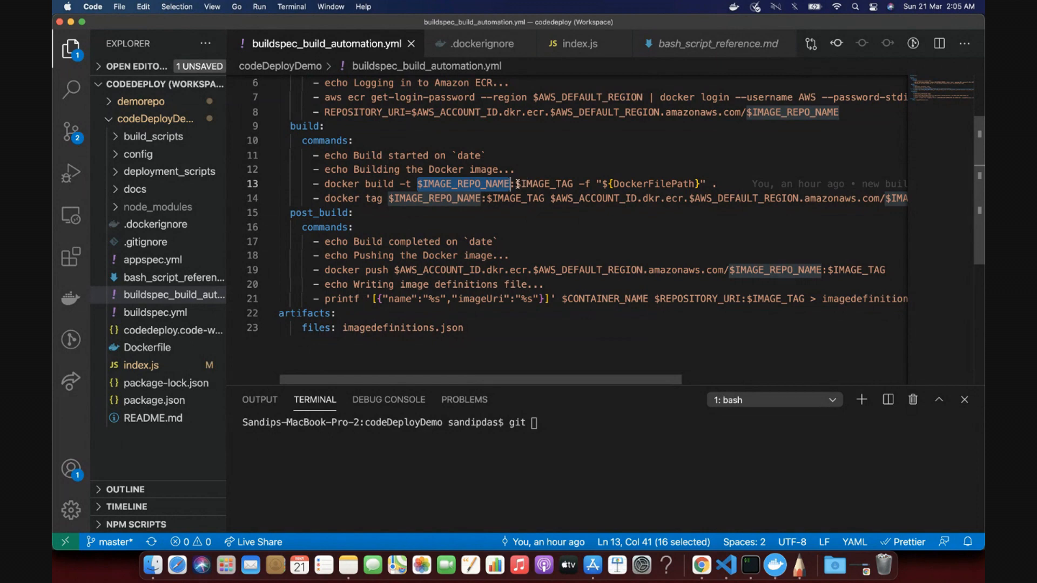
left_click_drag(516, 185, 569, 183)
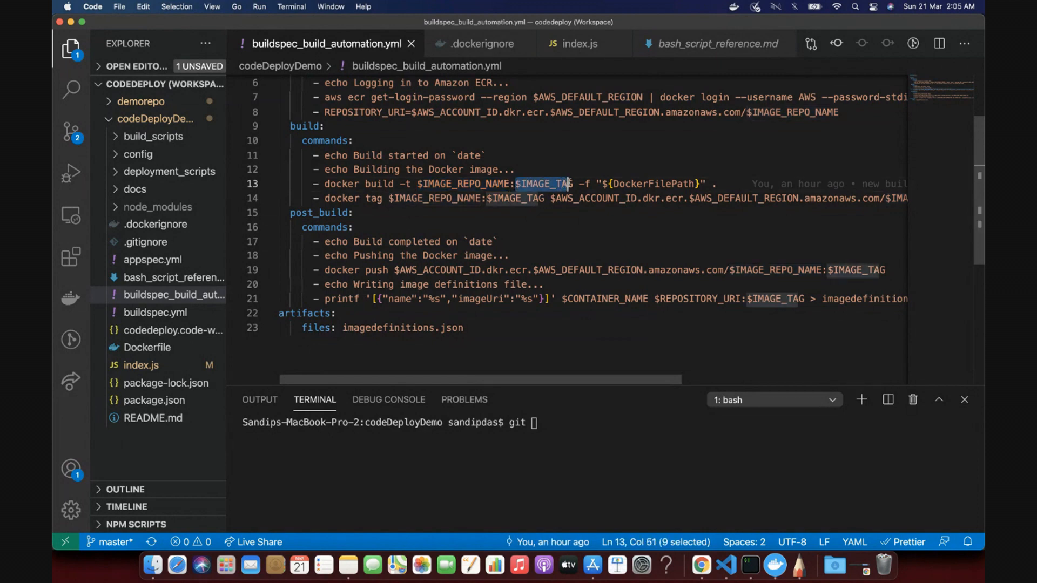
key("Up")
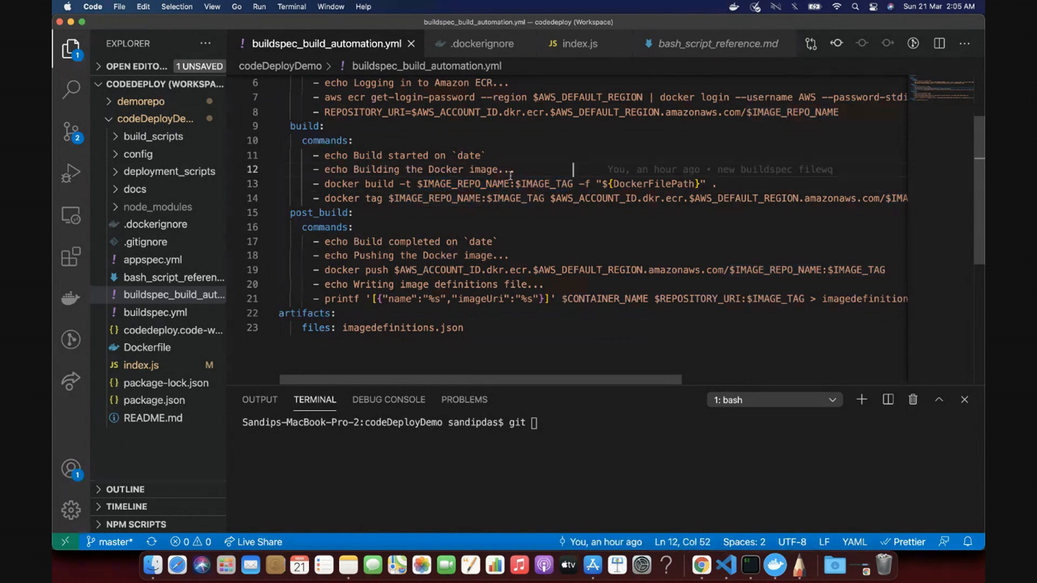
double_click(647, 184)
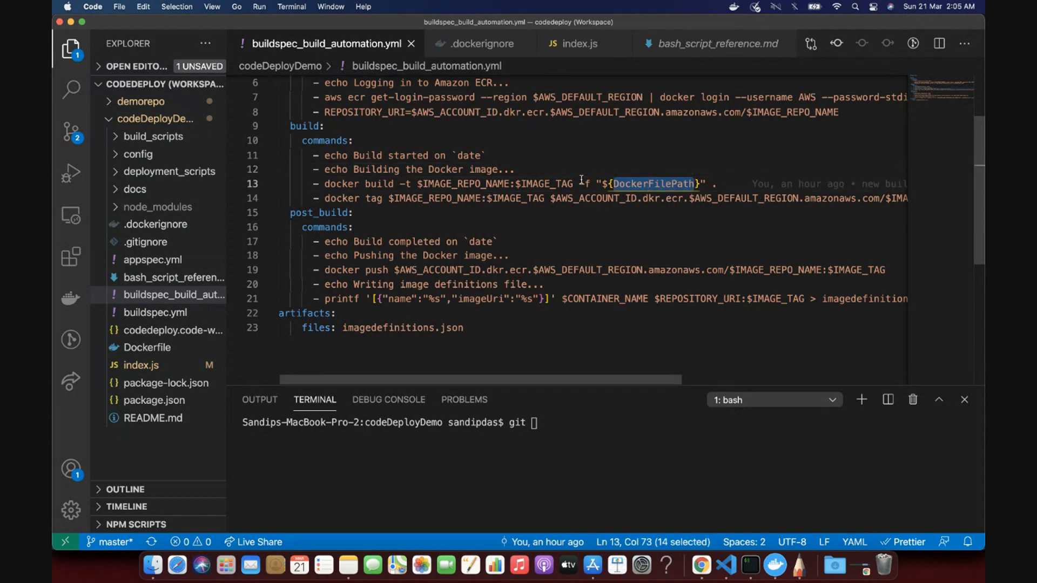
left_click(636, 183)
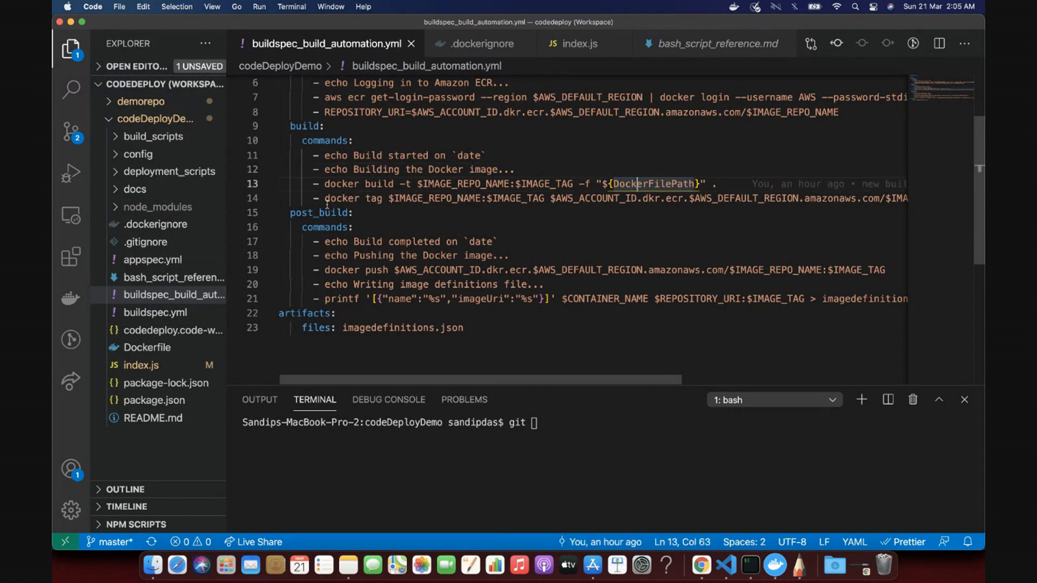
triple_click(417, 198)
Step: Examine the post_build phase's docker push command and the printf command that writes imagedefinitions.json
scroll(315, 227, "down", 2)
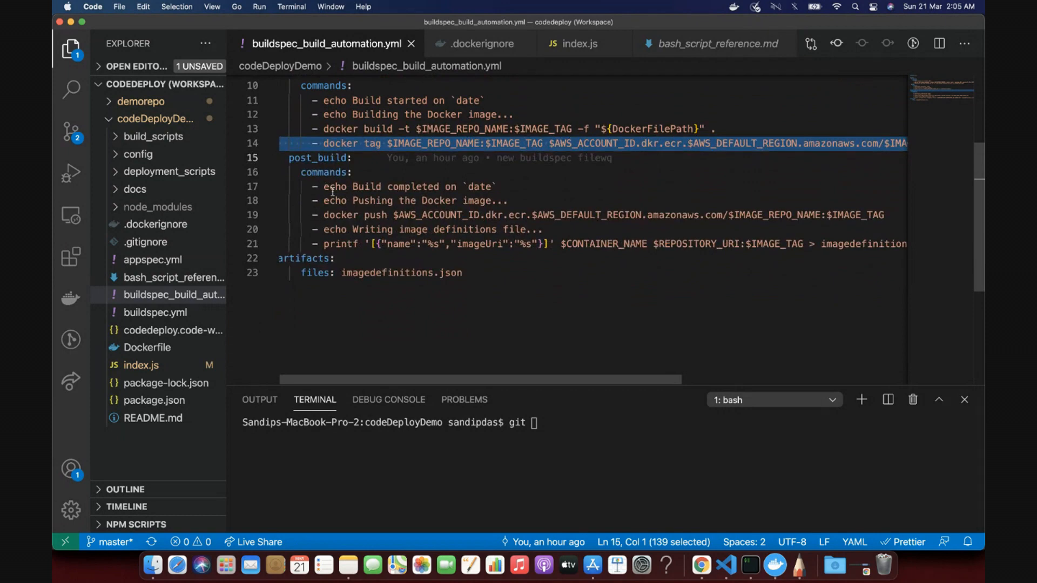
double_click(340, 215)
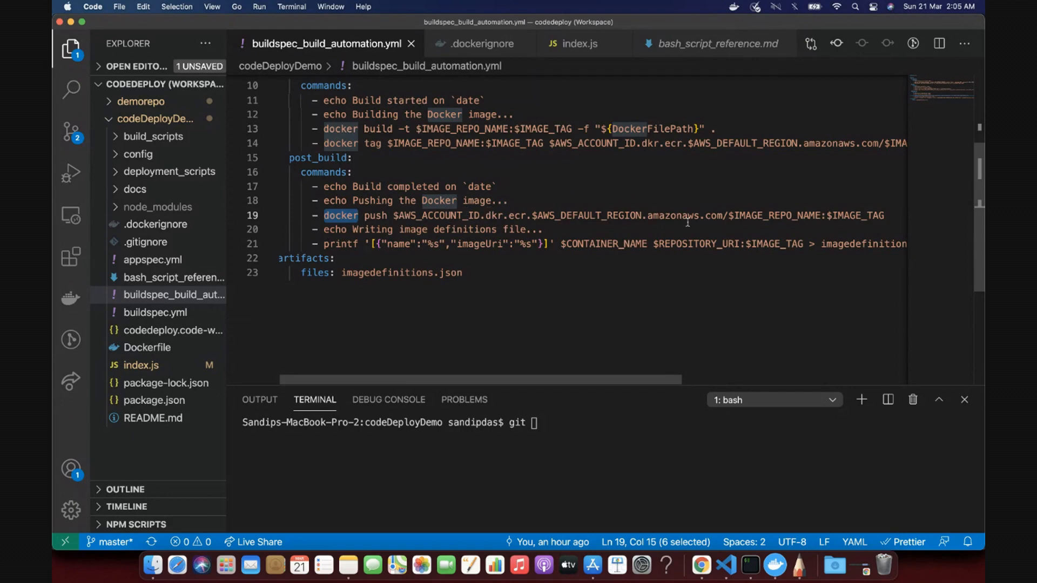
left_click_drag(398, 216, 885, 215)
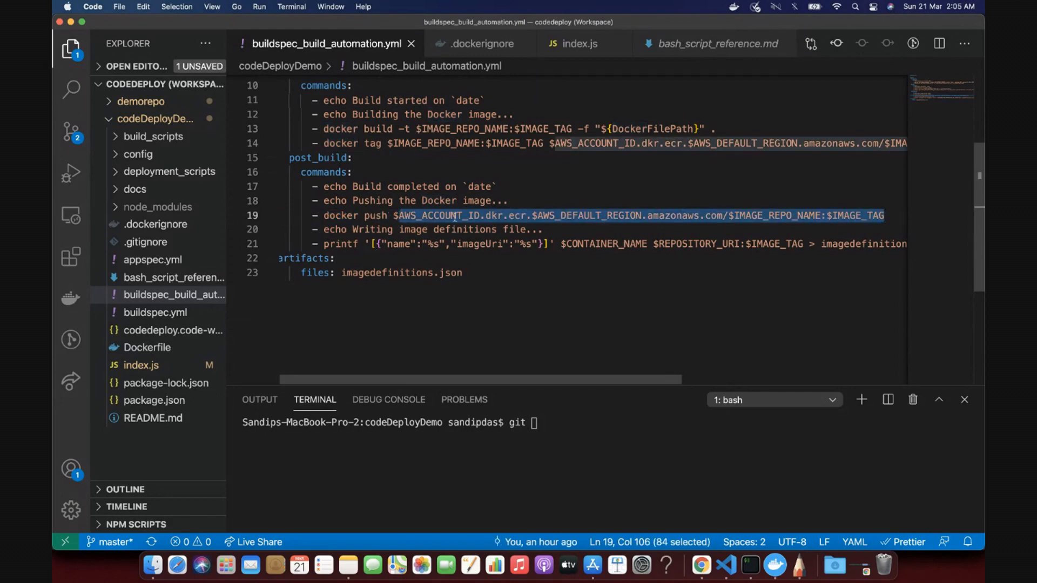
scroll(578, 238, "right", 3)
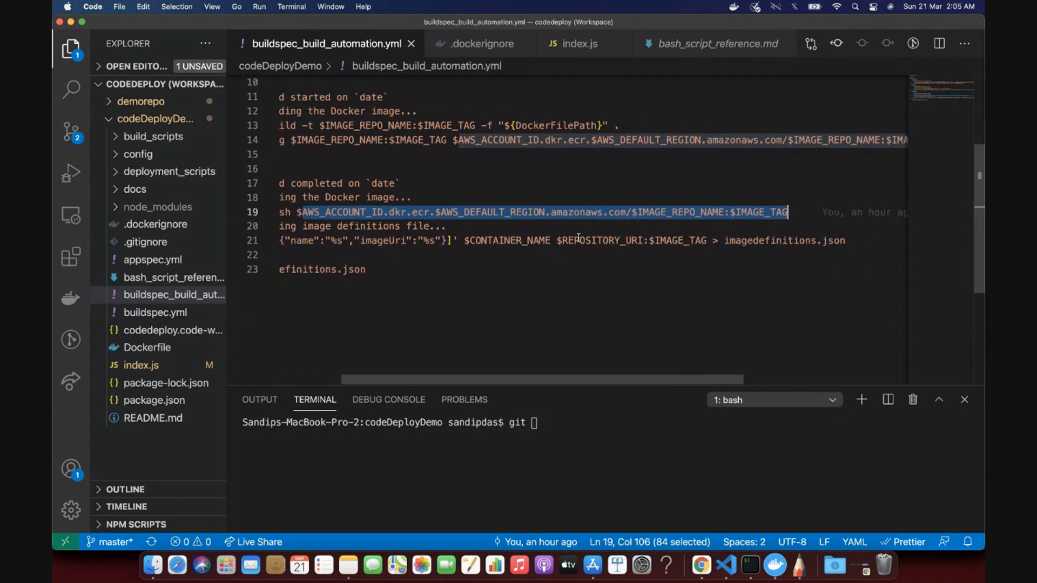
triple_click(767, 242)
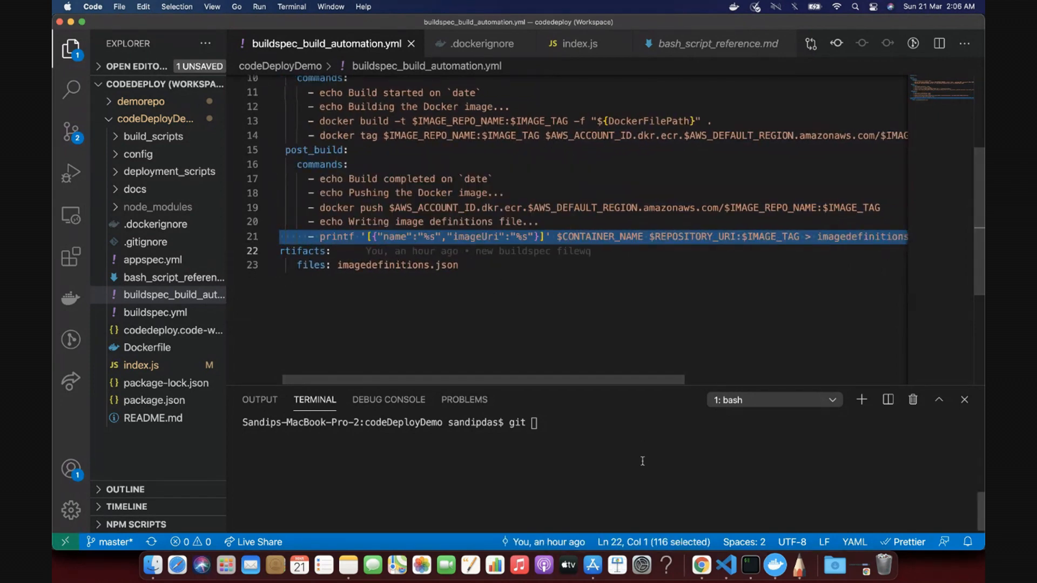
left_click(701, 565)
left_click(726, 566)
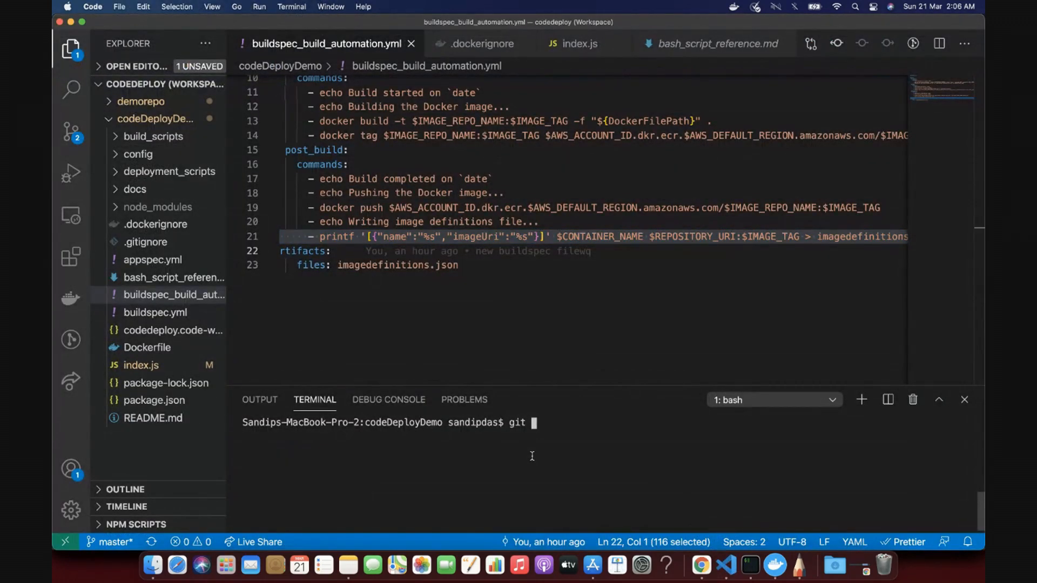
Step: Complete the terminal command as git status and run it to check the repository's changes
type("styatus")
key("BackSpace")
key("BackSpace")
key("BackSpace")
key("BackSpace")
key("BackSpace")
type("atus")
key("Return")
Step: Stage all changes with git add -A, then commit them with the message "v2 changes"
type("g")
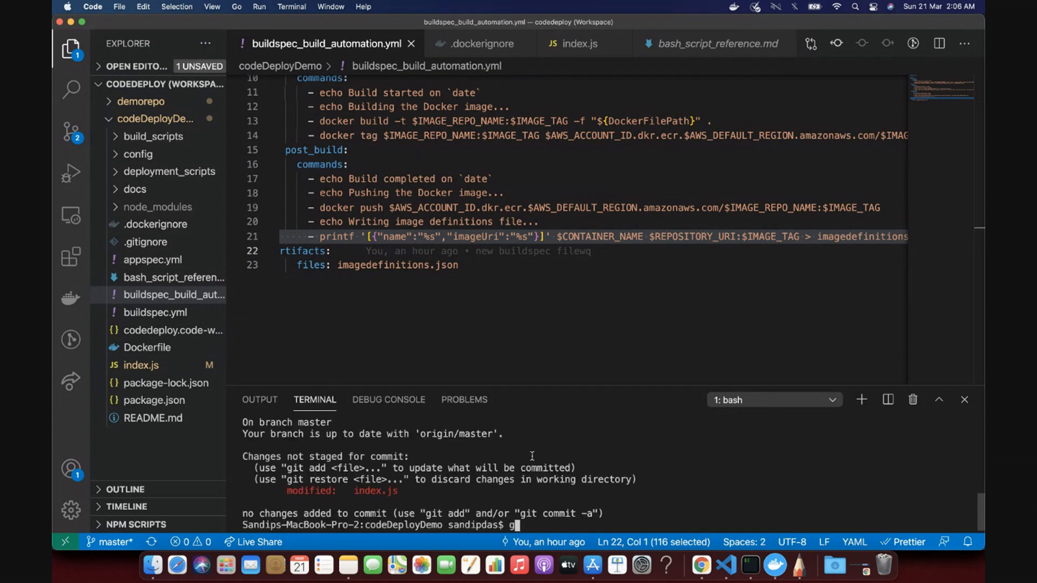
type("it add -A")
key("Return")
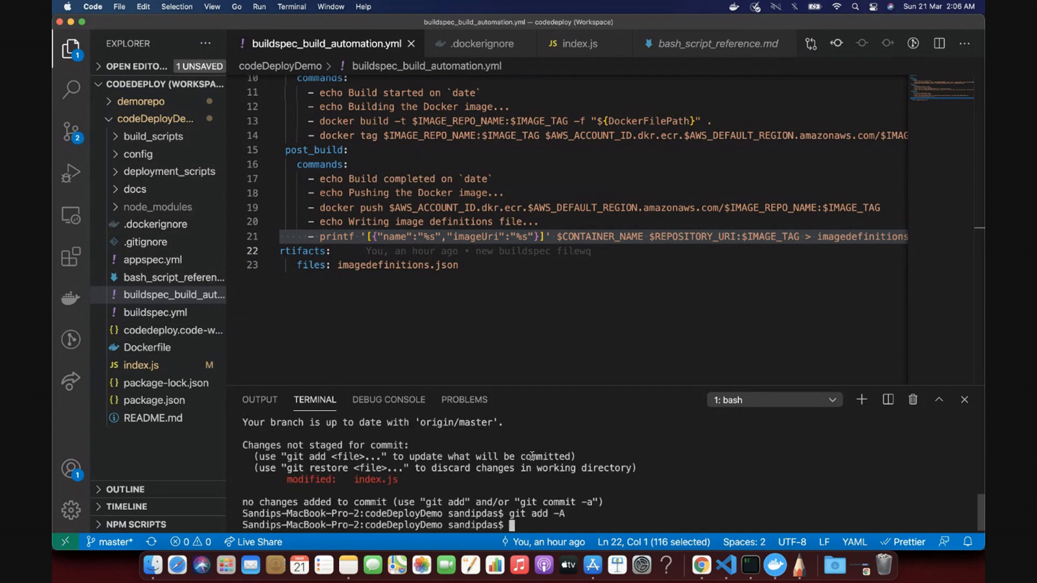
key("ctrl+l")
type("git commit")
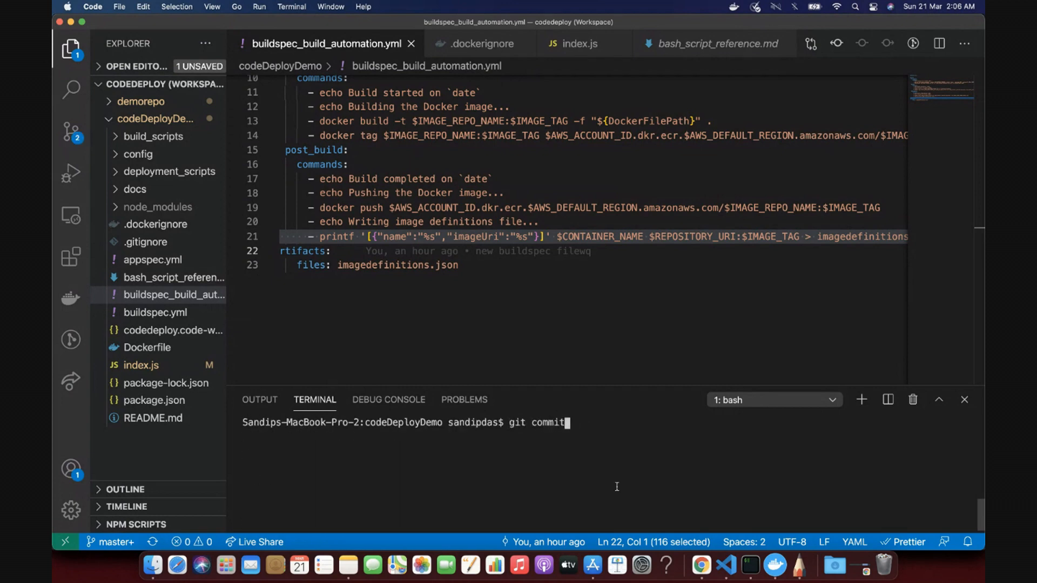
type(" -m \"v2 changes\"")
key("Return")
Step: Push the commit to the master branch on origin
type("git p")
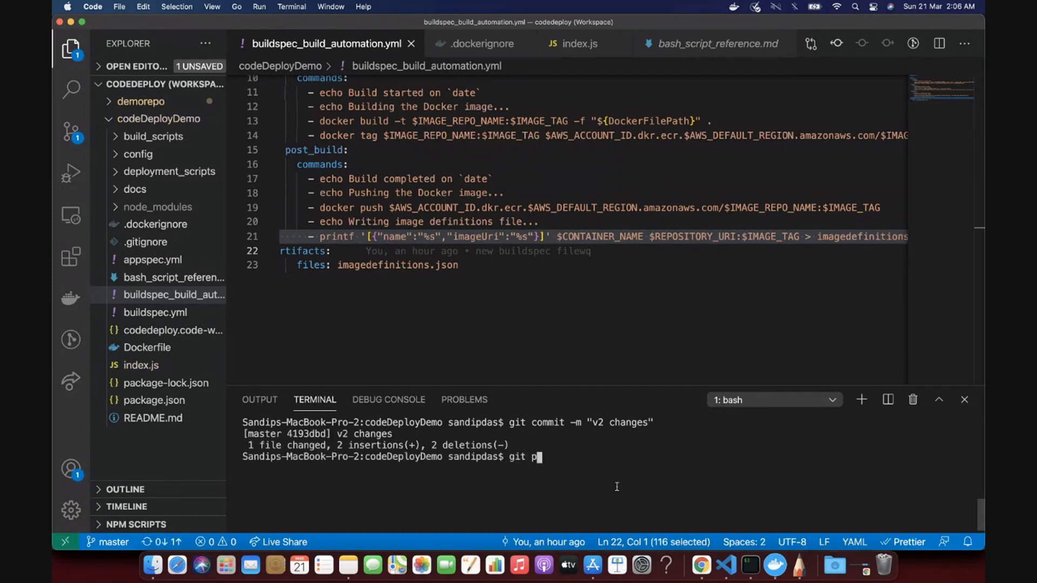
type("ush origin master")
key("Return")
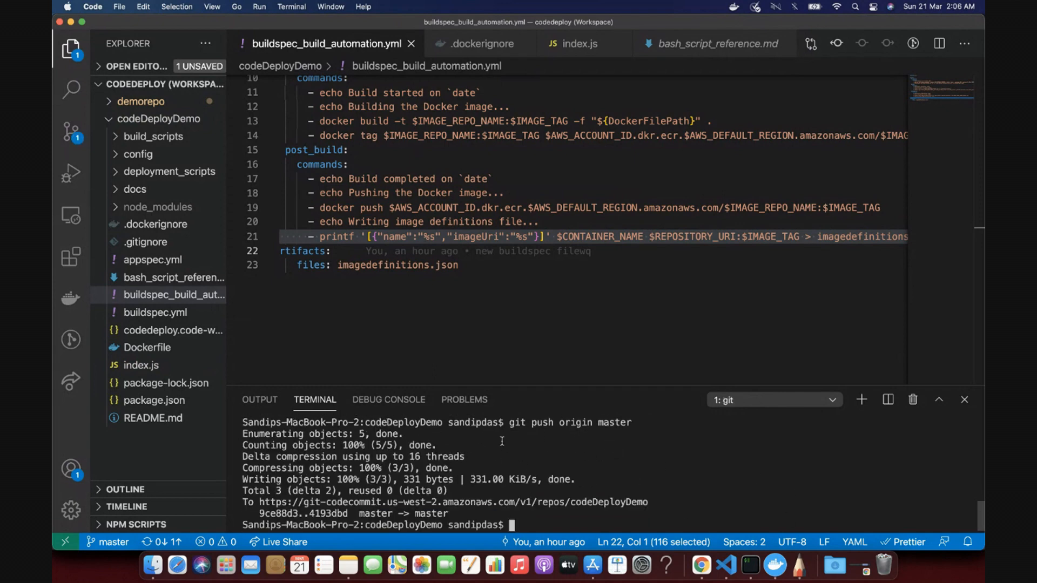
Step: Switch to Chrome and check the ecsCICDDemo pipeline's Source stage for the pushed commit
left_click(701, 568)
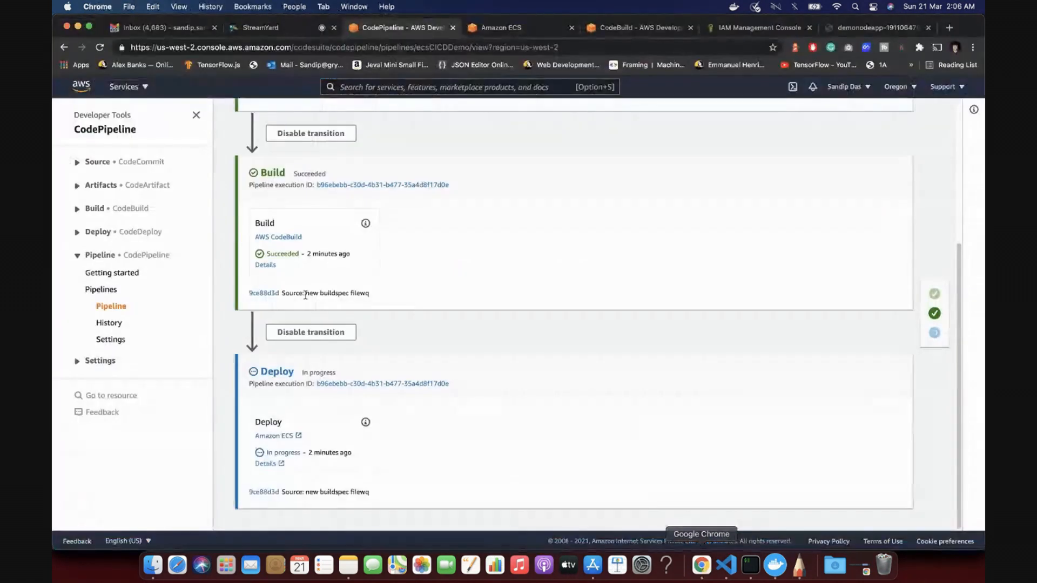
scroll(322, 209, "up", 5)
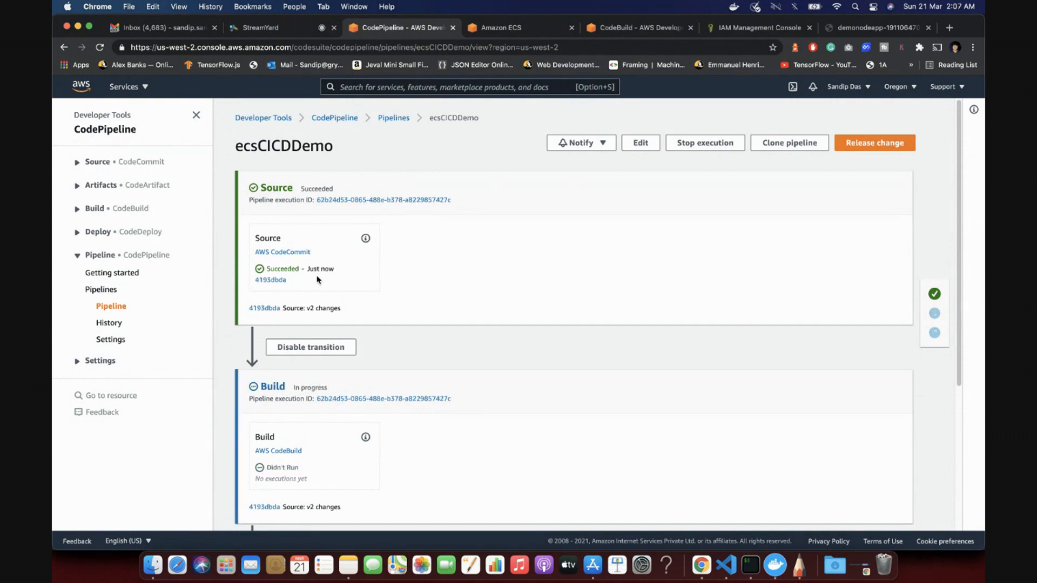
mouse_move(322, 281)
left_mouse_down()
mouse_move(250, 247)
mouse_move(332, 284)
left_mouse_up()
left_click(437, 256)
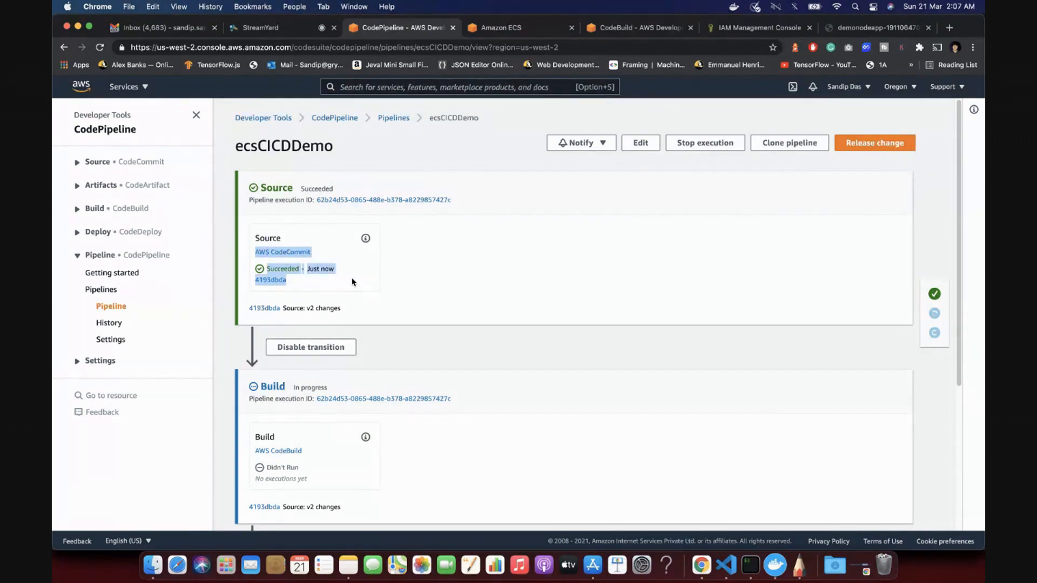
left_click(444, 291)
scroll(443, 290, "down", 2)
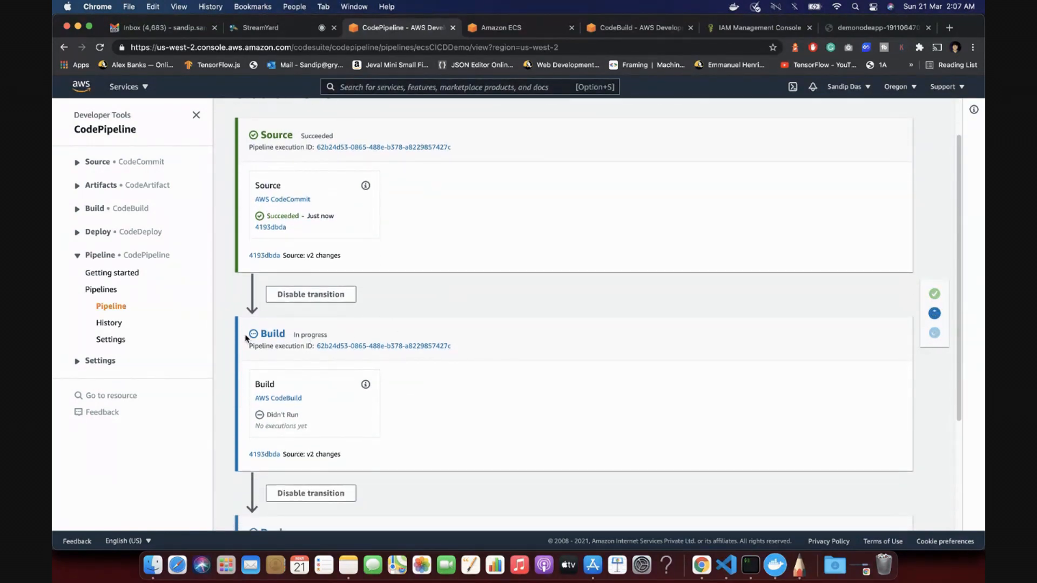
Step: Check the pipeline's Build and Deploy stages and compare the source commit message shown in each stage
scroll(245, 338, "down", 2)
left_click_drag(411, 417, 253, 301)
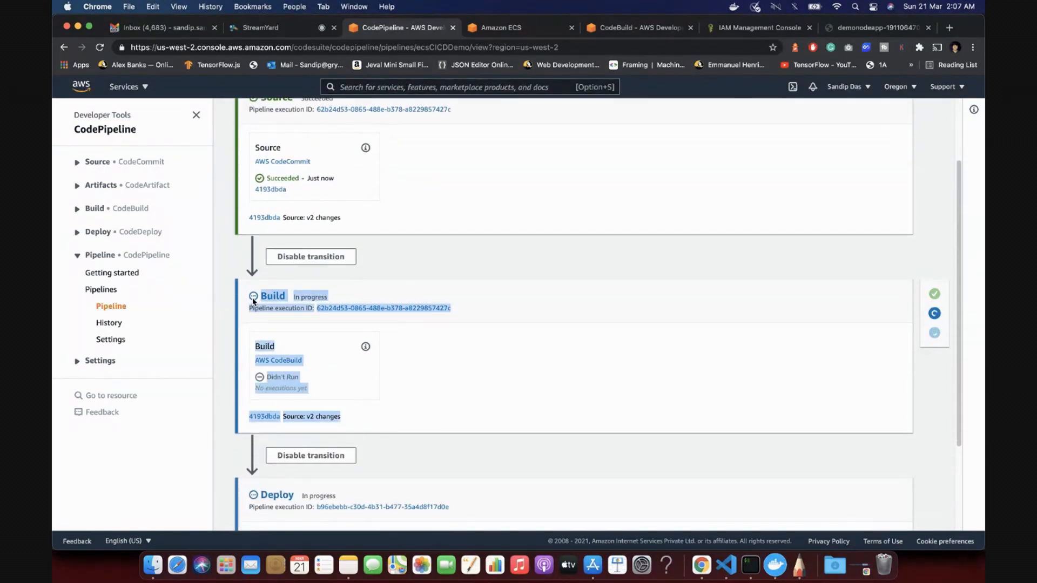
left_click(419, 419)
left_click_drag(283, 415, 367, 419)
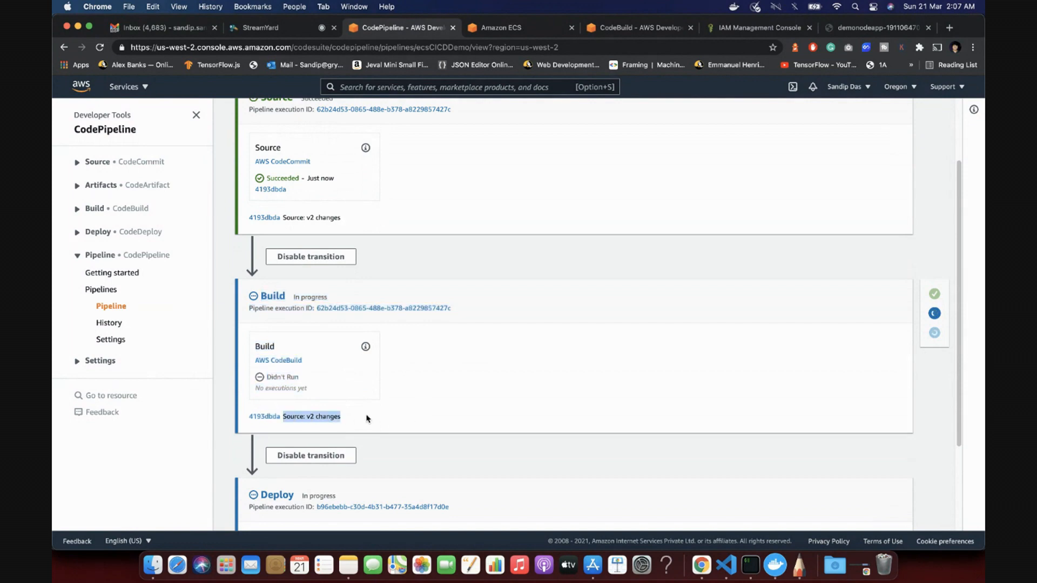
left_click_drag(285, 217, 364, 218)
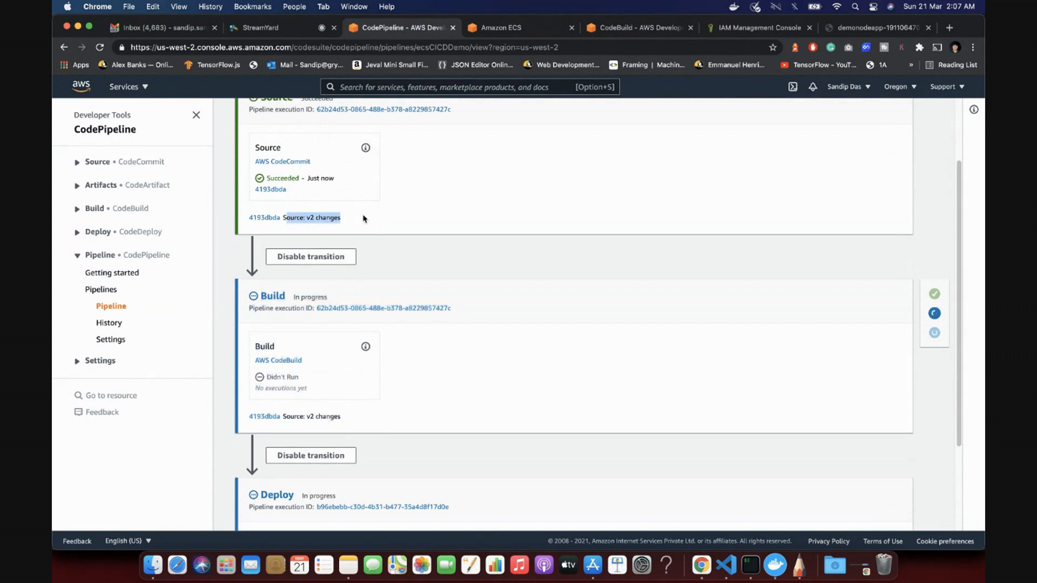
triple_click(306, 417)
left_click(426, 410)
scroll(426, 409, "down", 5)
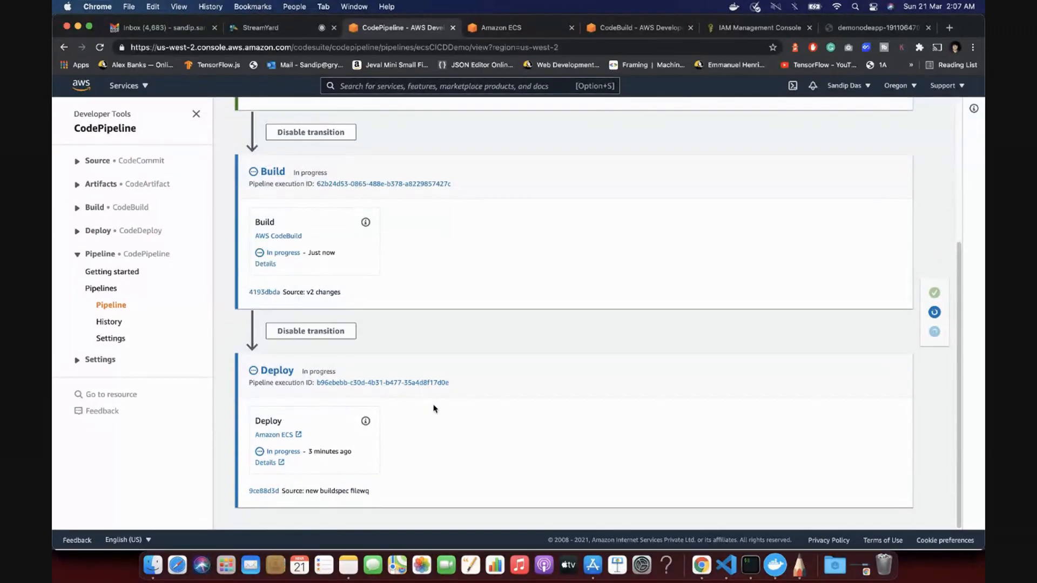
scroll(424, 372, "up", 3)
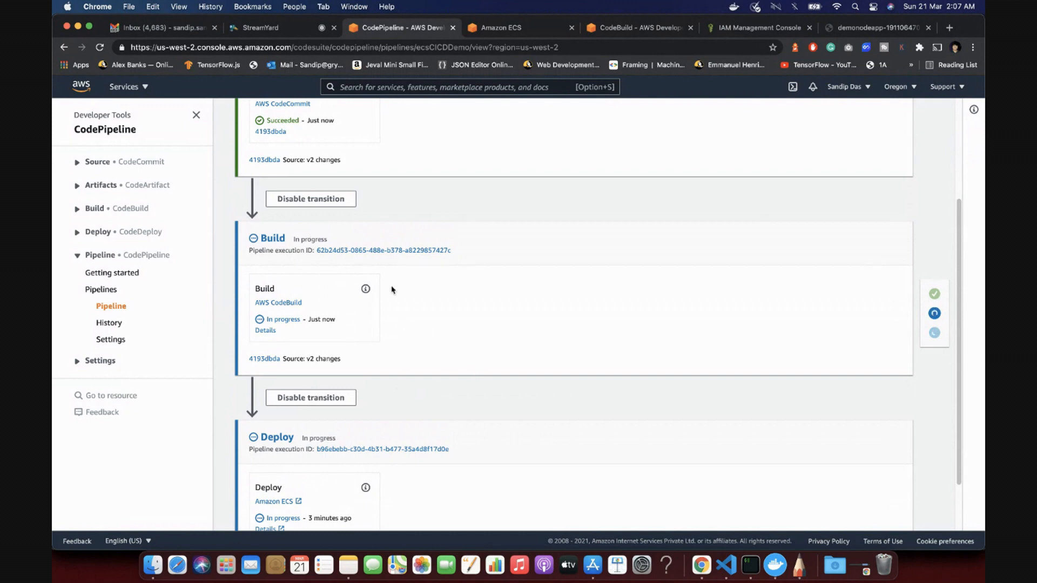
scroll(359, 432, "down", 2)
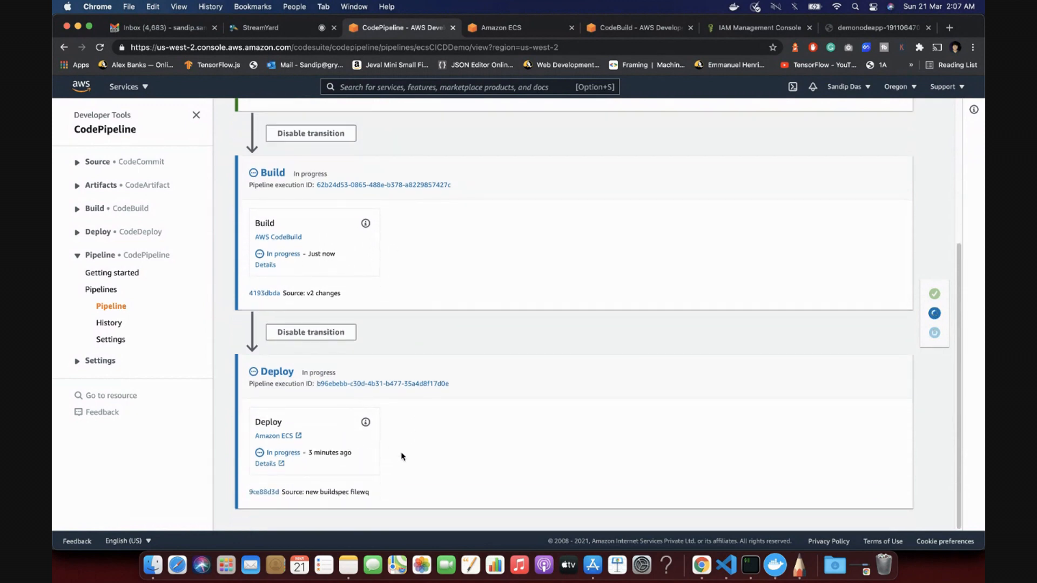
Step: Open the deployed demonodeapp page, reload it to check its response, and return to the pipeline
left_click(858, 28)
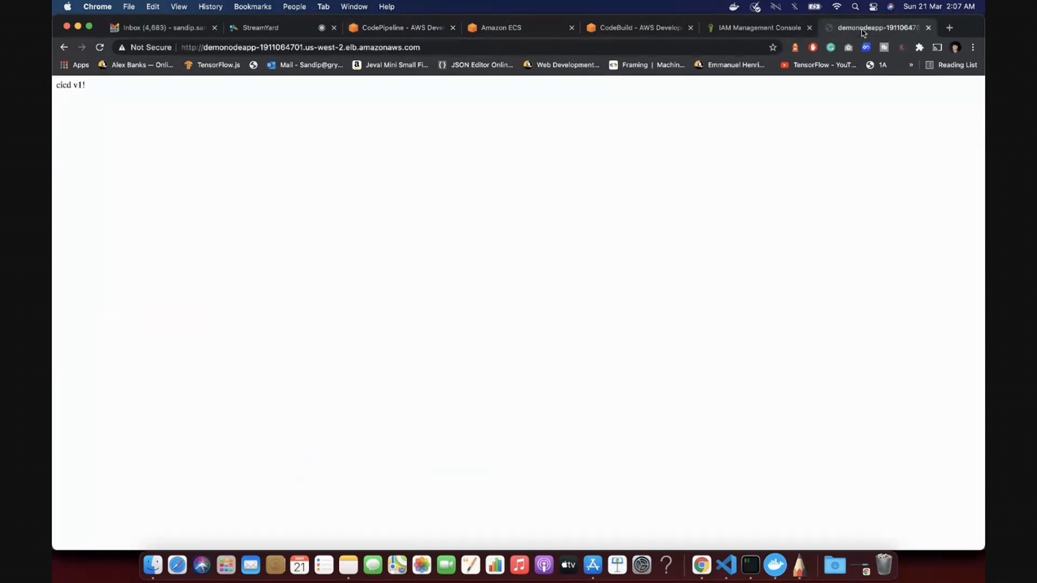
left_click(99, 47)
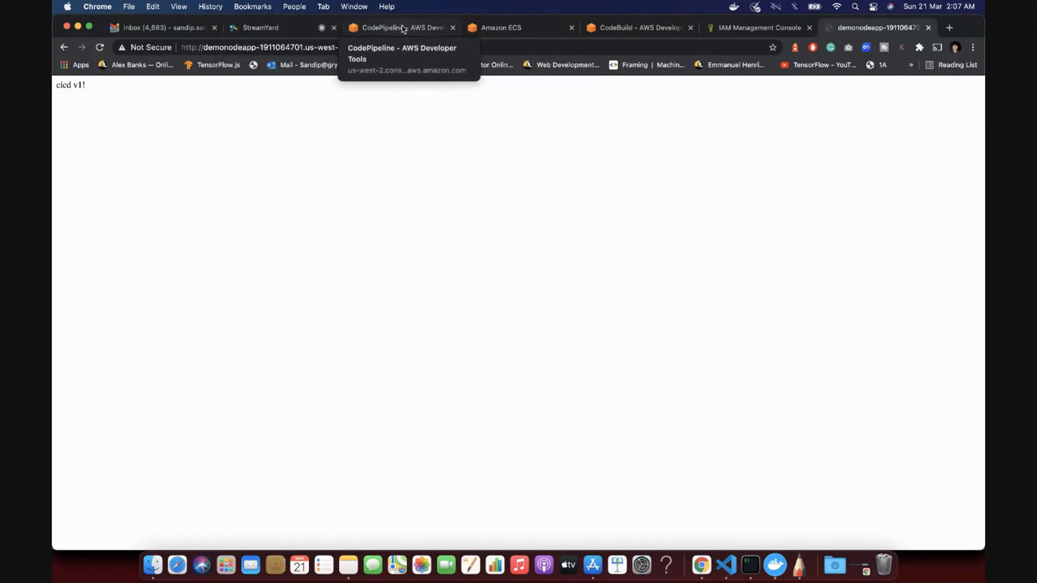
left_click(417, 29)
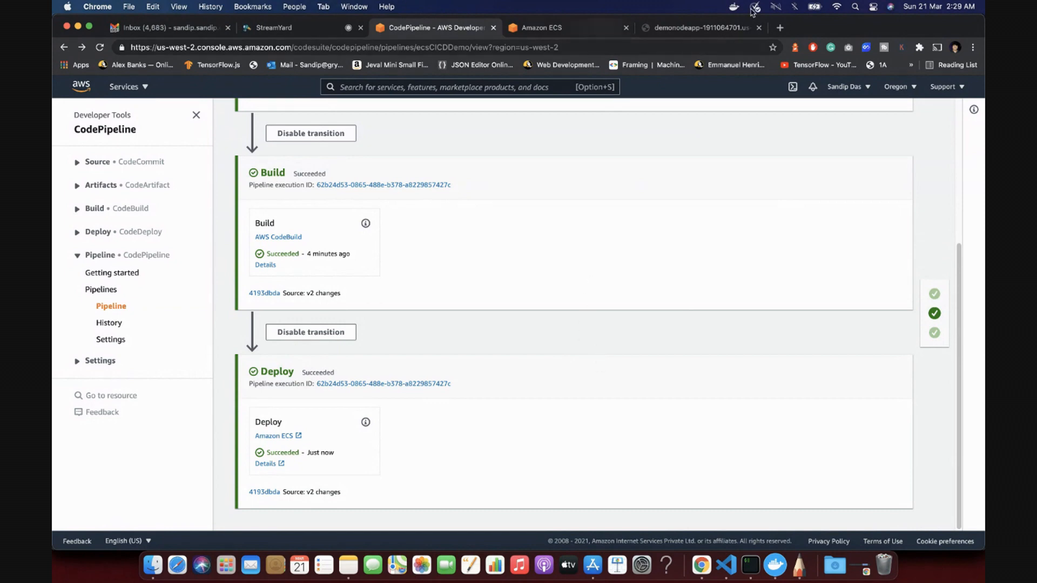
Step: Reload the demonodeapp page after the pipeline run and check the response text it serves
left_click(737, 29)
left_click(100, 48)
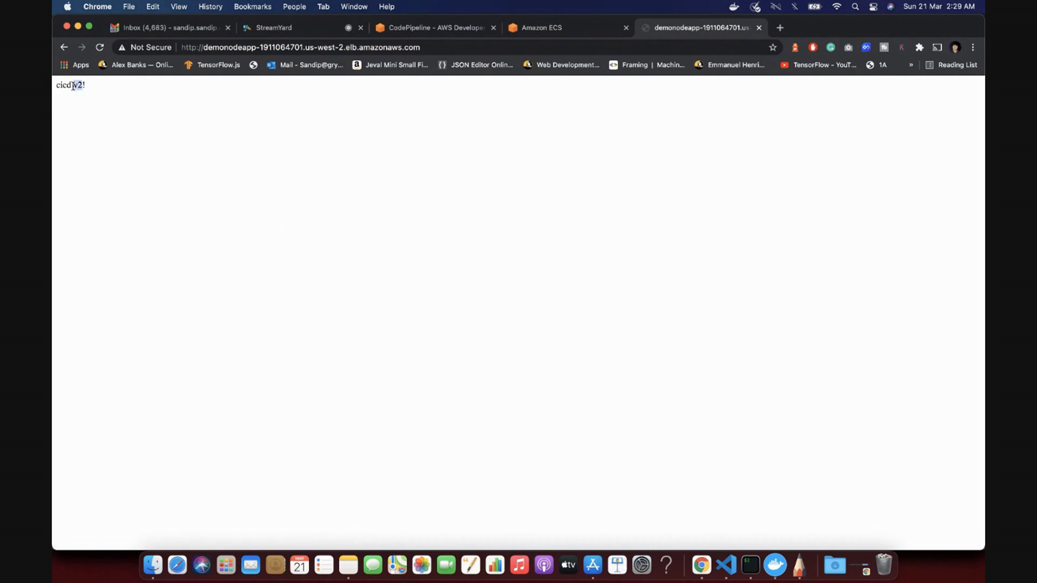
triple_click(72, 86)
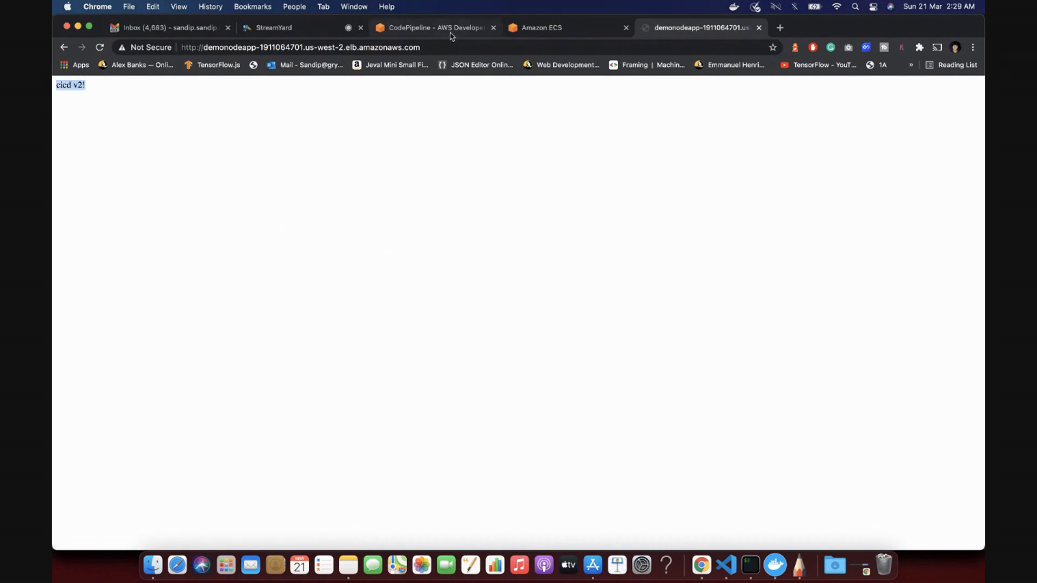